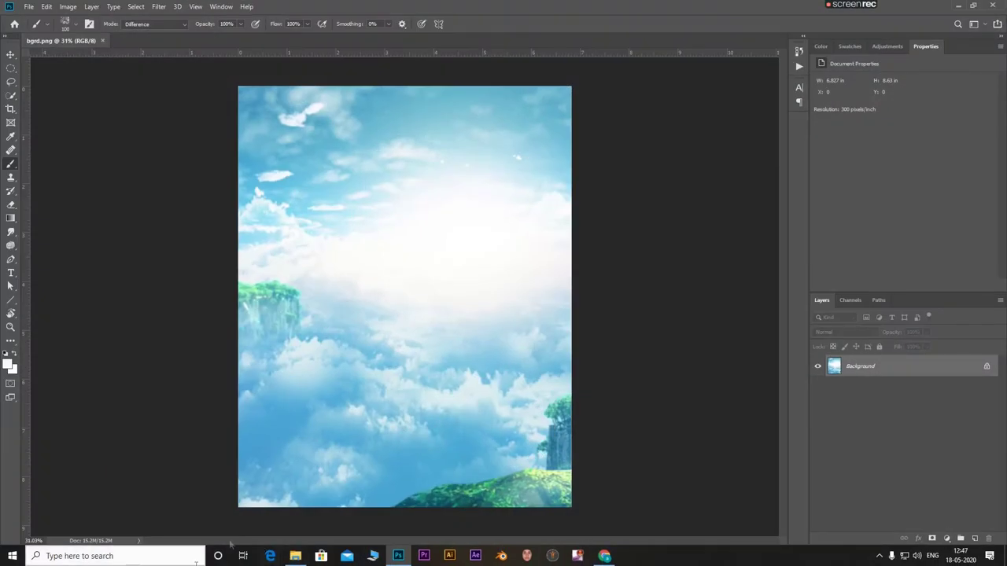
# Drag cliff.jpg onto the sky background, position it, and commit the placement
pyautogui.click(296, 556)
pyautogui.moveTo(353, 236); pyautogui.dragTo(398, 124)
pyautogui.moveTo(498, 317)
pyautogui.mouseDown()
pyautogui.moveTo(487, 322)
pyautogui.moveTo(484, 311)
pyautogui.mouseUp()
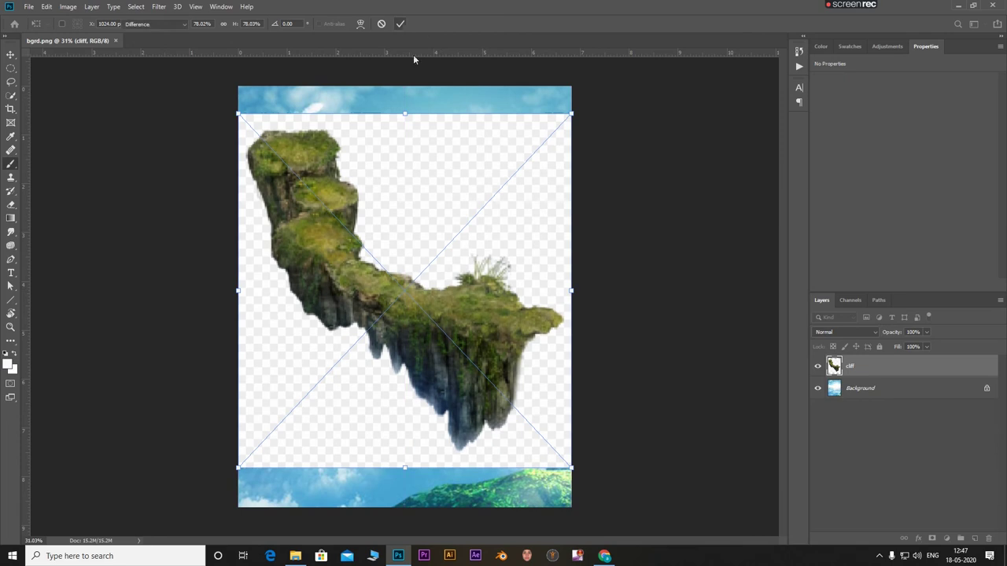
pyautogui.click(400, 24)
# Select the empty area around the cliff with the Magic Wand and add a layer mask
pyautogui.rightClick(11, 96)
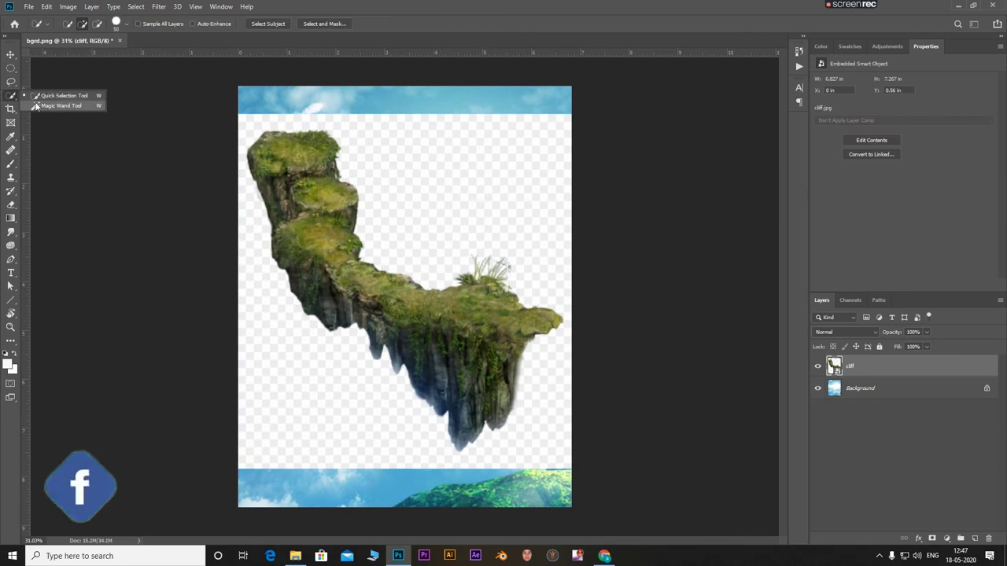
pyautogui.click(35, 106)
pyautogui.click(442, 189)
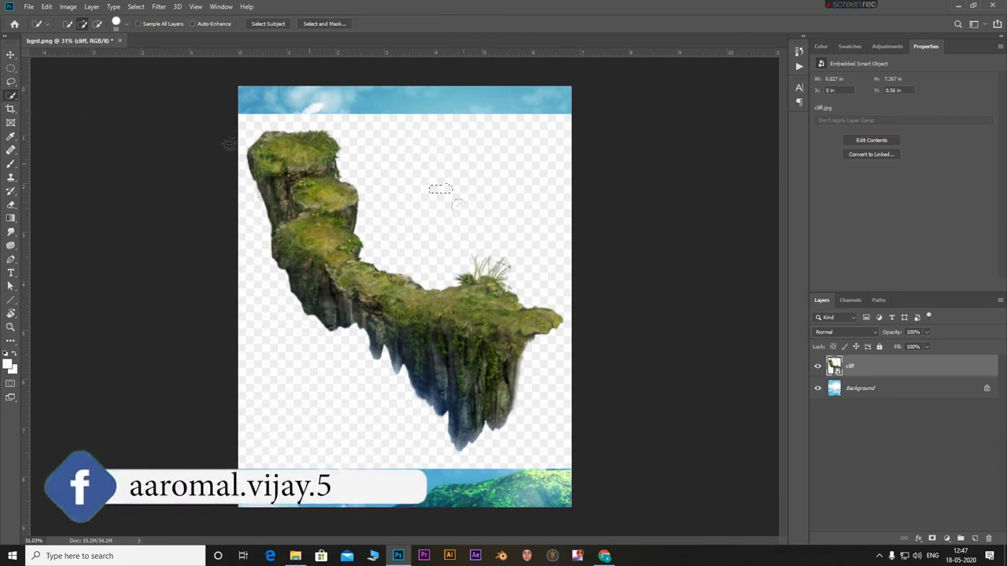
pyautogui.rightClick(11, 96)
pyautogui.click(60, 106)
pyautogui.click(391, 156)
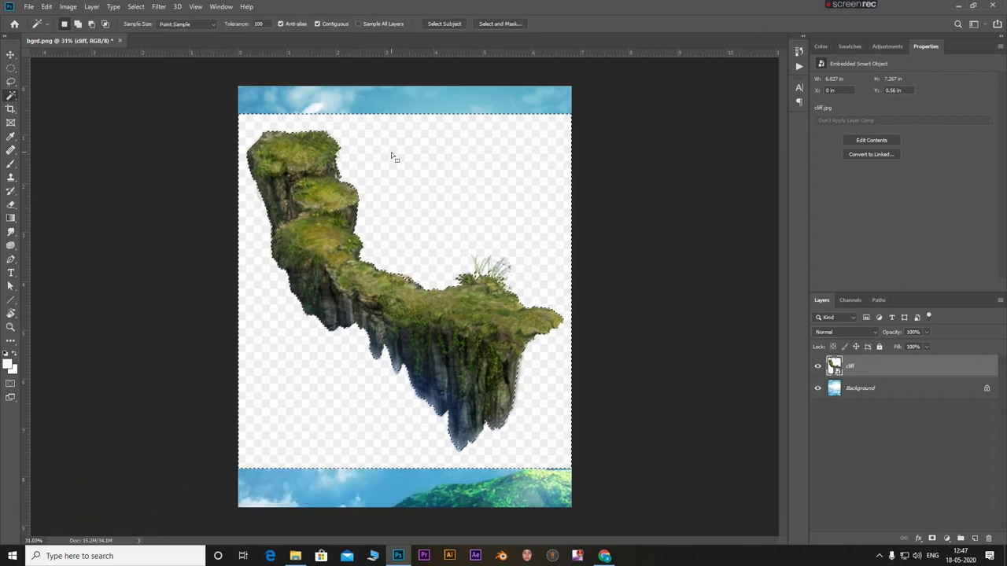
pyautogui.click(932, 539)
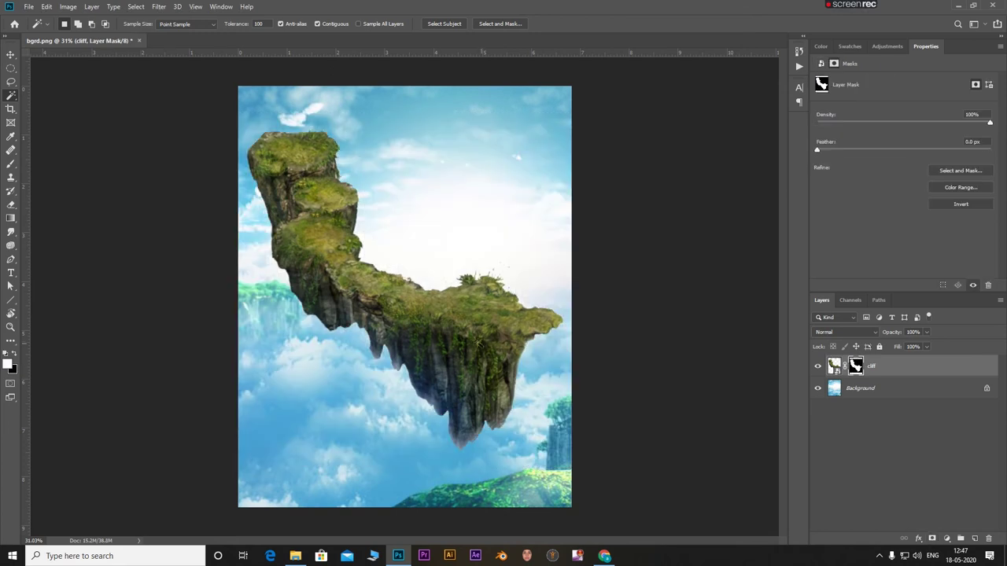
pyautogui.hotkey('ctrl', 't')
# Scale the cliff to about 84%, move it lower, and add a new empty Layer 1
pyautogui.moveTo(572, 113); pyautogui.dragTo(525, 138)
pyautogui.moveTo(429, 240); pyautogui.dragTo(451, 229)
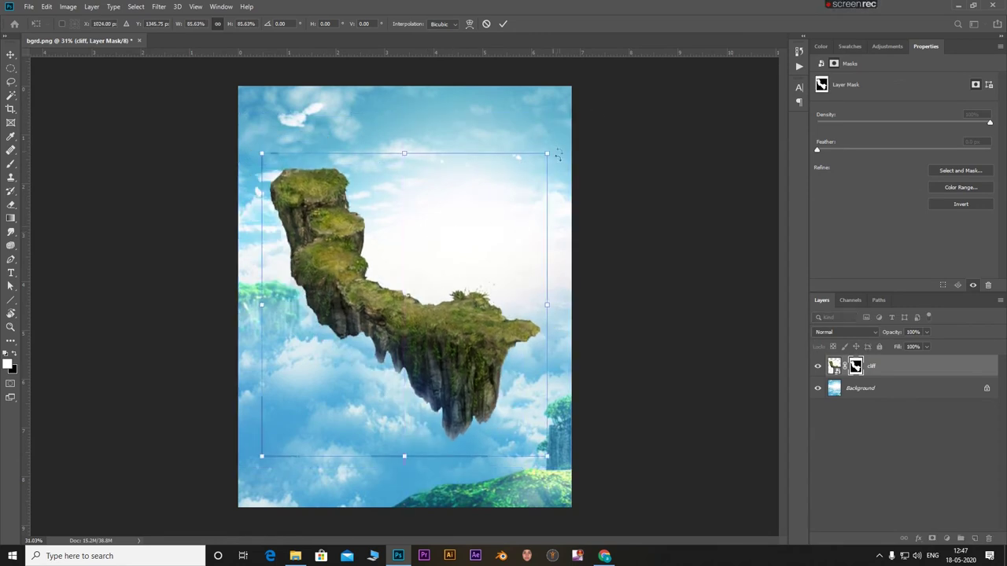
pyautogui.moveTo(548, 151); pyautogui.dragTo(535, 169)
pyautogui.moveTo(495, 241); pyautogui.dragTo(506, 273)
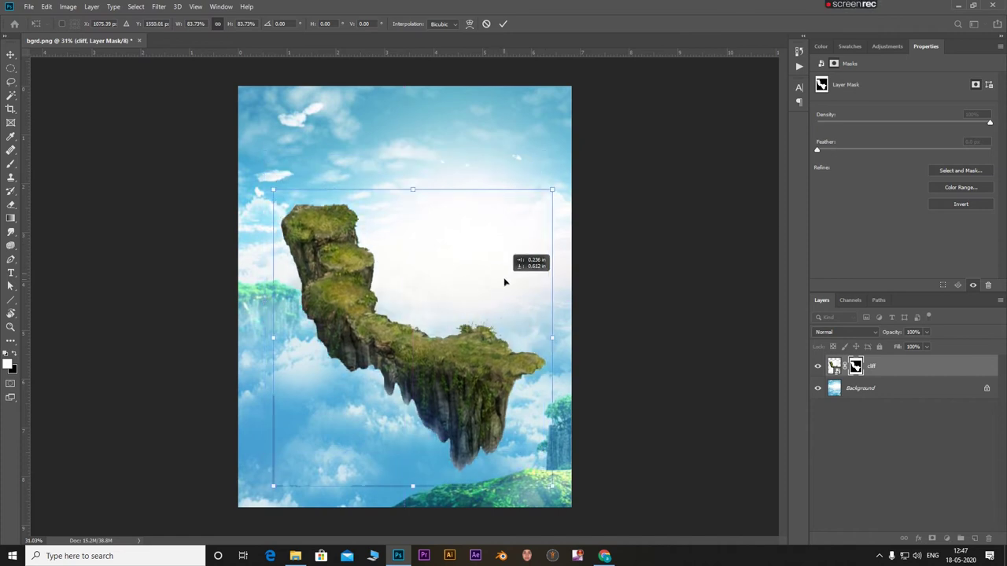
pyautogui.click(504, 25)
pyautogui.press('w')
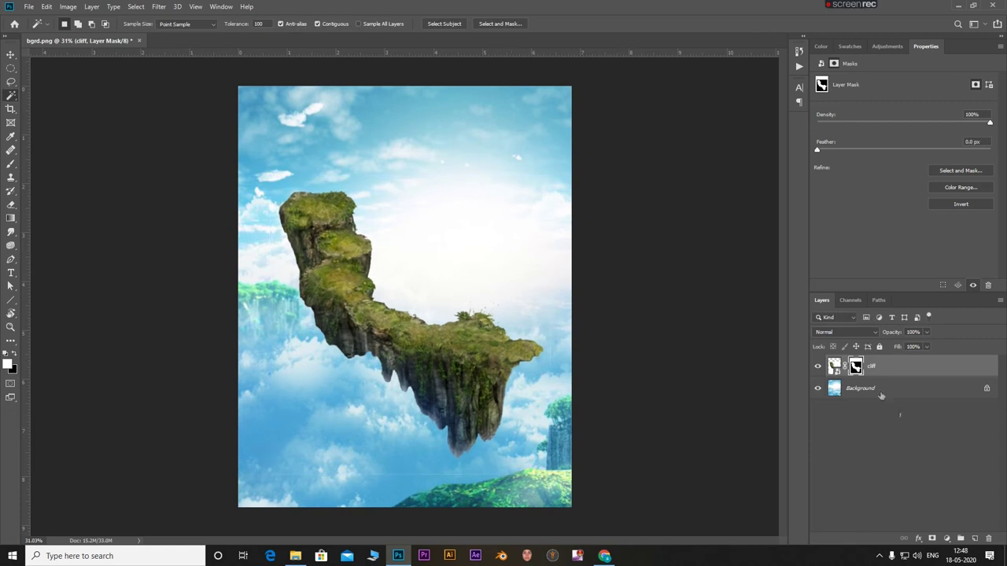
pyautogui.click(973, 538)
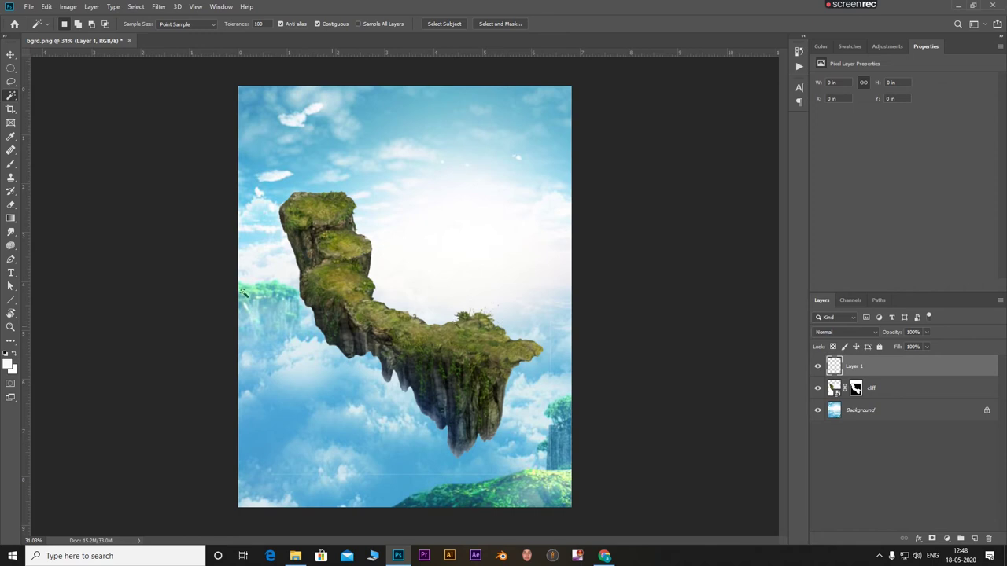
# Select the KYLE Bonus Chunky Charcoal brush, test and undo a dab, then sample light blue
pyautogui.press('b')
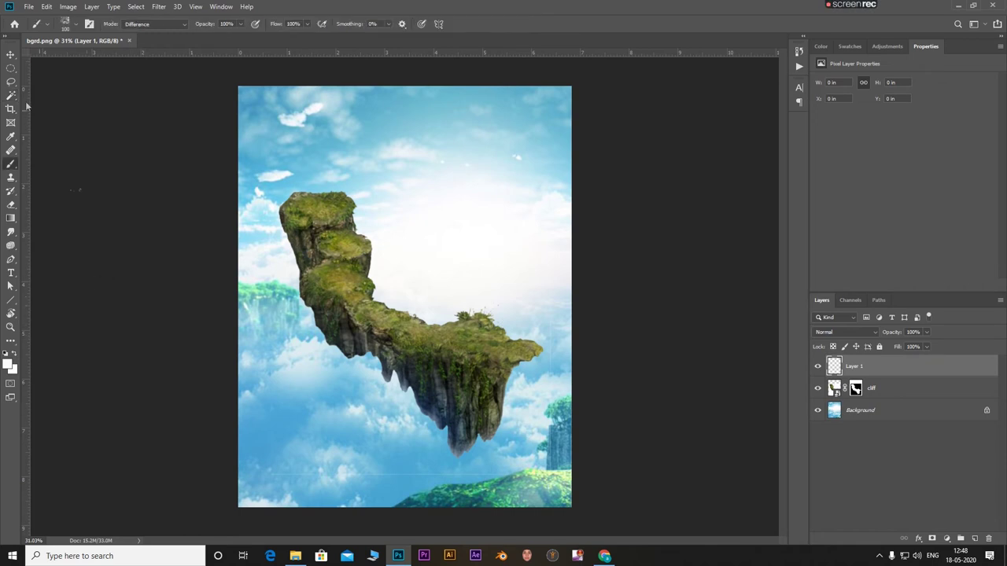
pyautogui.click(66, 23)
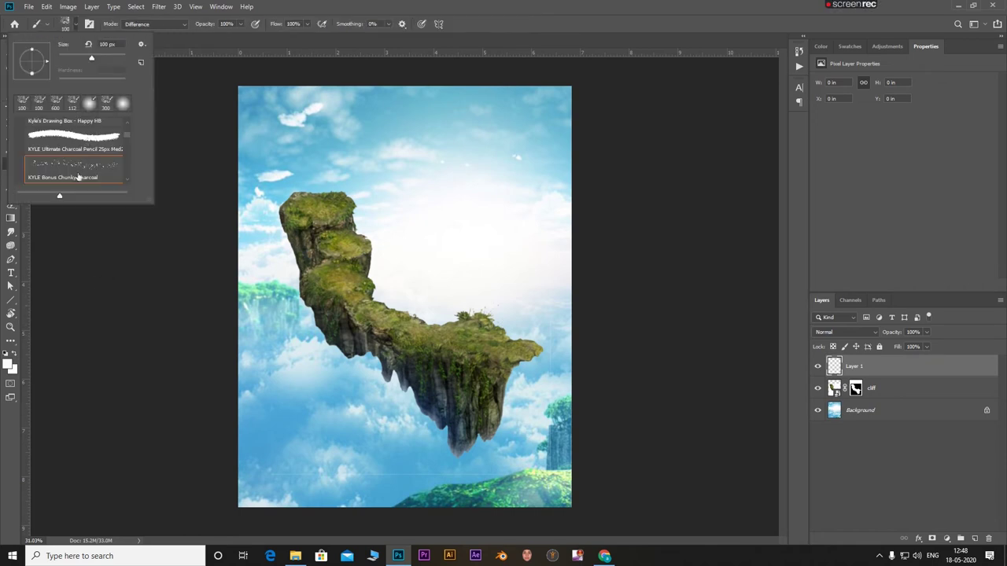
pyautogui.scroll(-2, 78, 169)
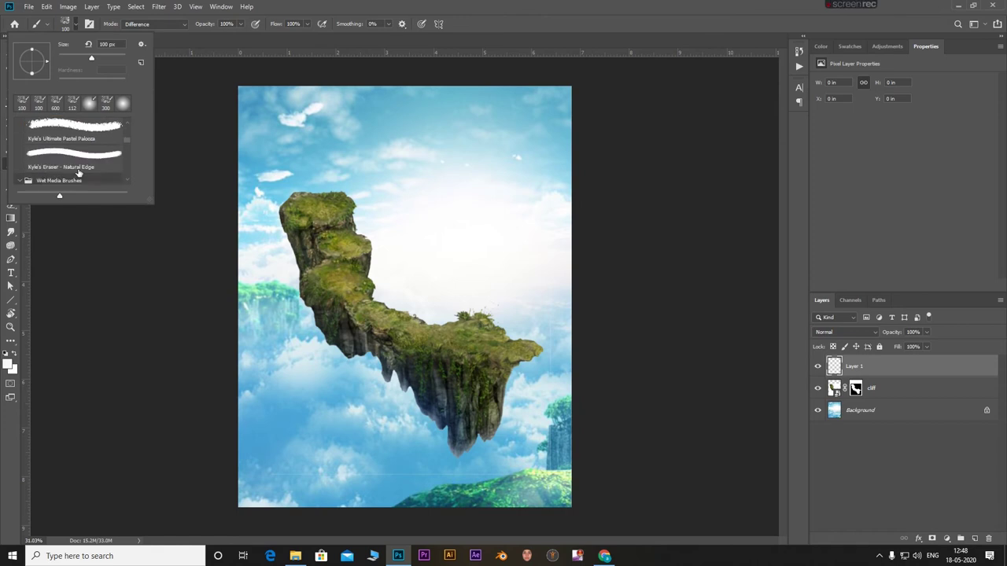
pyautogui.scroll(1, 78, 149)
pyautogui.click(72, 140)
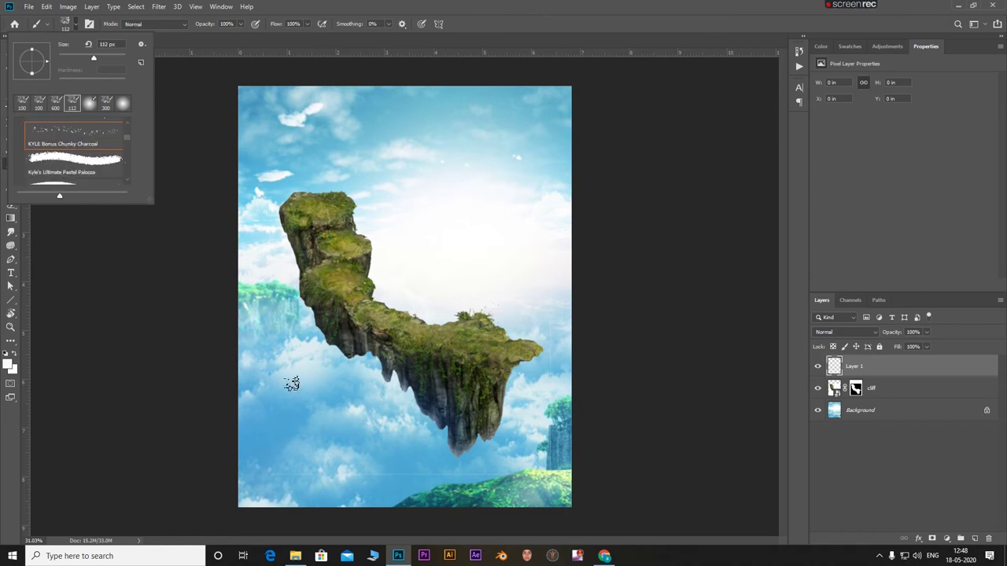
pyautogui.click(291, 383)
pyautogui.hotkey('ctrl', 'z')
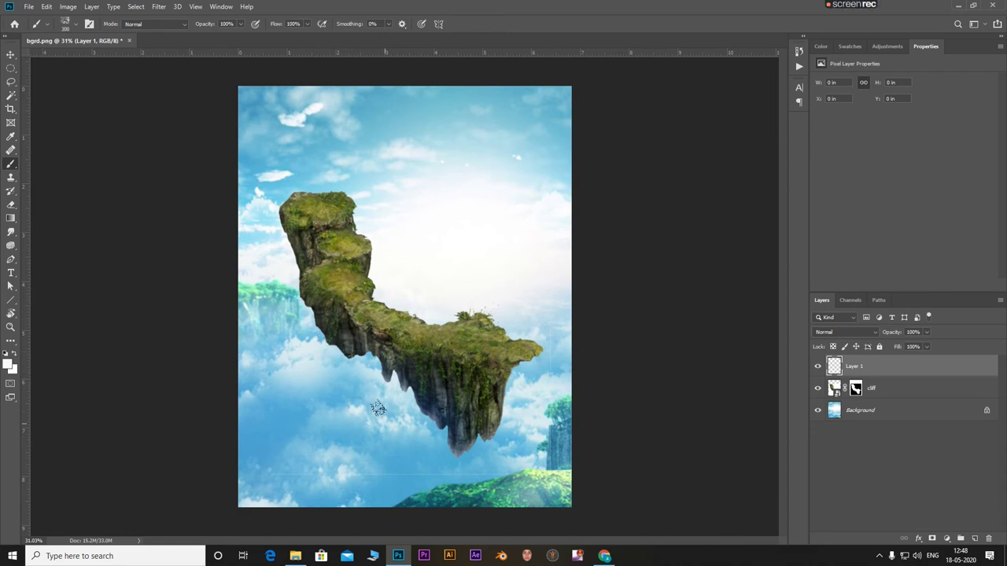
pyautogui.keyDown('alt'); pyautogui.click(393, 422); pyautogui.keyUp('alt')
# Paint crumbly sky-blue and grass-green strokes over the cliff's tip and top edge
pyautogui.click(438, 436)
pyautogui.moveTo(512, 415)
pyautogui.mouseDown()
pyautogui.moveTo(495, 405)
pyautogui.moveTo(551, 331)
pyautogui.moveTo(472, 297)
pyautogui.moveTo(497, 305)
pyautogui.mouseUp()
pyautogui.keyDown('alt'); pyautogui.click(464, 316); pyautogui.keyUp('alt')
pyautogui.moveTo(414, 292)
pyautogui.mouseDown()
pyautogui.moveTo(431, 319)
pyautogui.moveTo(369, 277)
pyautogui.moveTo(356, 250)
pyautogui.moveTo(366, 272)
pyautogui.mouseUp()
pyautogui.keyDown('alt'); pyautogui.click(395, 265); pyautogui.keyUp('alt')
pyautogui.keyDown('alt'); pyautogui.click(395, 225); pyautogui.keyUp('alt')
pyautogui.moveTo(370, 224)
pyautogui.mouseDown()
pyautogui.moveTo(361, 236)
pyautogui.moveTo(371, 245)
pyautogui.mouseUp()
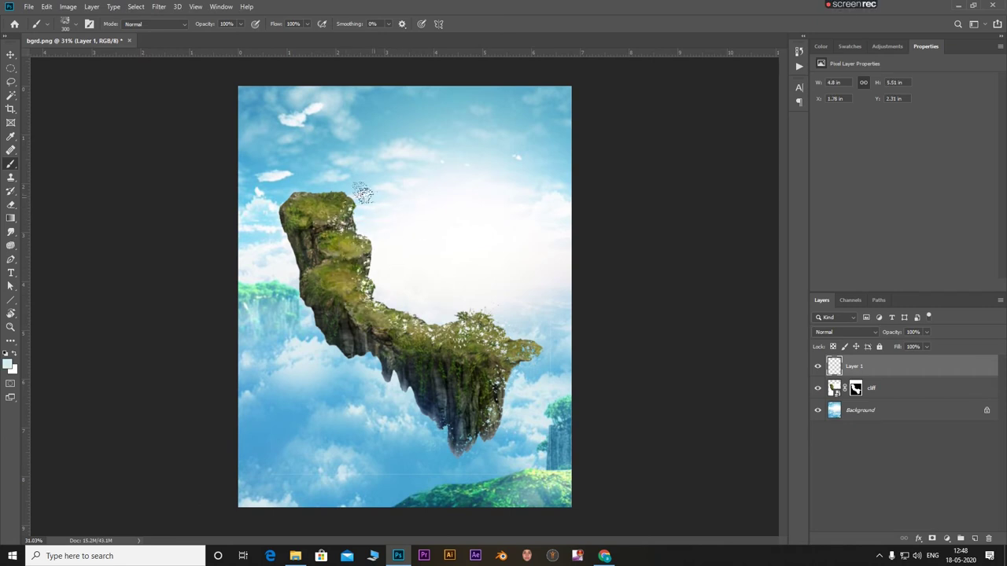
pyautogui.moveTo(366, 177); pyautogui.dragTo(302, 184)
pyautogui.keyDown('alt'); pyautogui.click(291, 192); pyautogui.keyUp('alt')
# Roughen the cliff's left edge and fill its inner notch with sampled sky colour
pyautogui.keyDown('alt'); pyautogui.click(298, 178); pyautogui.keyUp('alt')
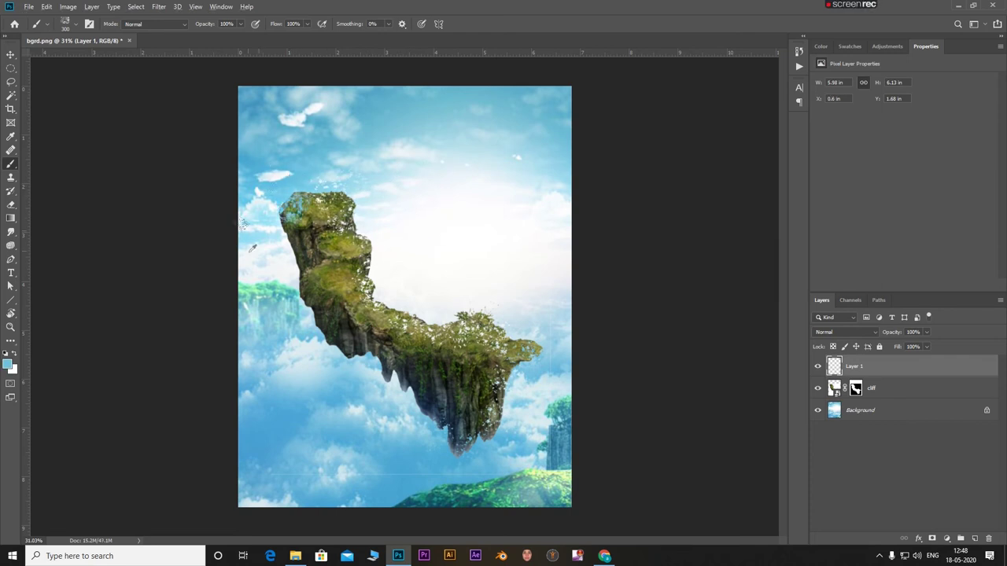
pyautogui.keyDown('alt'); pyautogui.click(274, 258); pyautogui.keyUp('alt')
pyautogui.moveTo(282, 254)
pyautogui.mouseDown()
pyautogui.moveTo(278, 271)
pyautogui.moveTo(310, 300)
pyautogui.moveTo(336, 358)
pyautogui.moveTo(383, 358)
pyautogui.mouseUp()
pyautogui.keyDown('alt'); pyautogui.click(277, 272); pyautogui.keyUp('alt')
pyautogui.keyDown('alt'); pyautogui.click(300, 329); pyautogui.keyUp('alt')
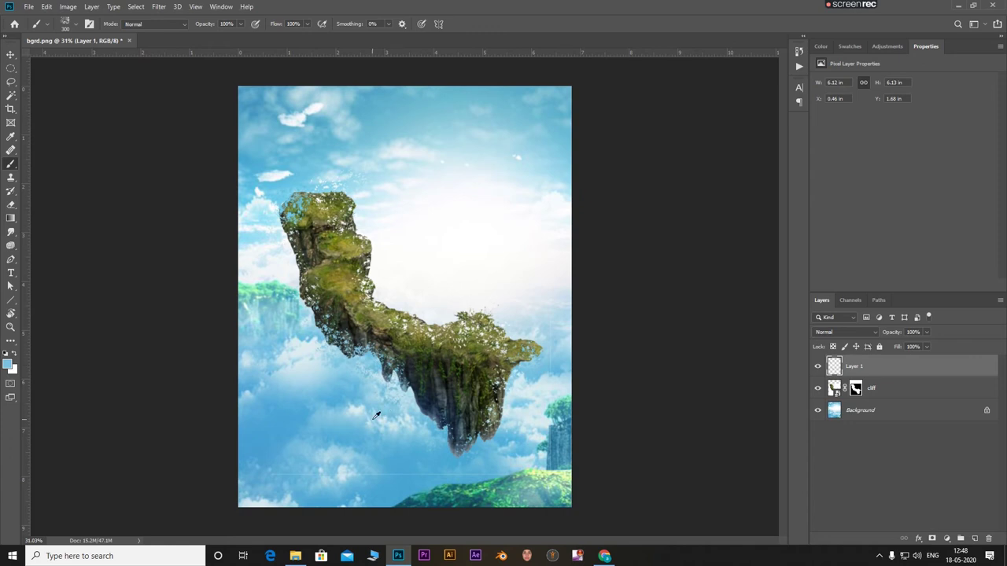
pyautogui.keyDown('alt'); pyautogui.click(277, 260); pyautogui.keyUp('alt')
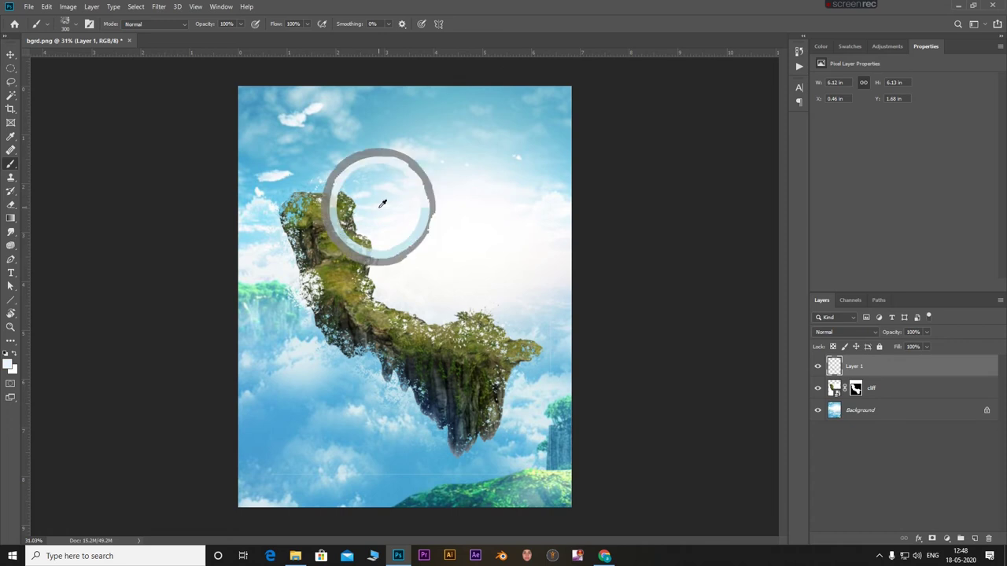
pyautogui.click(417, 276)
pyautogui.moveTo(417, 275); pyautogui.dragTo(429, 302)
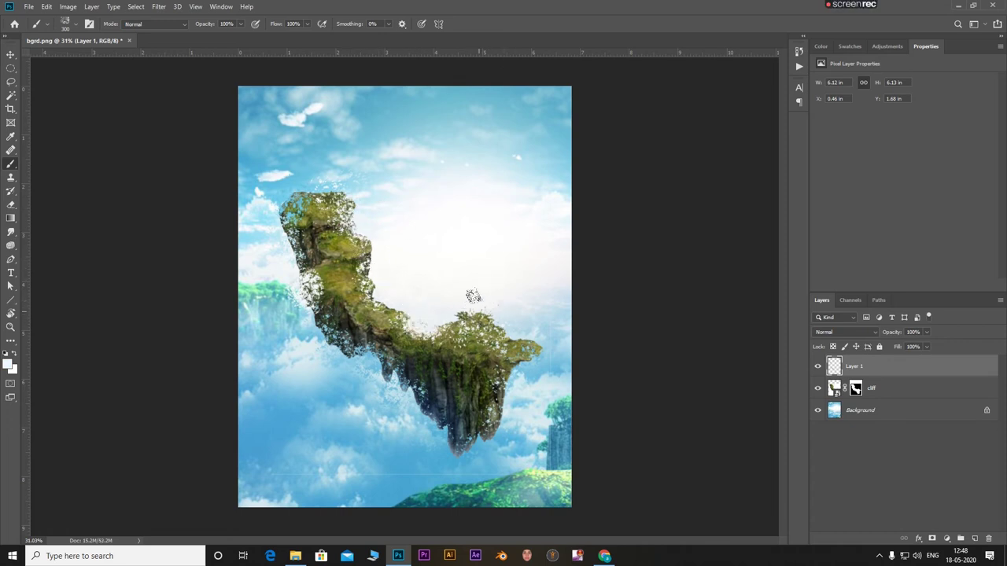
# Set a Gaussian Blur on Layer 1 with a 45-pixel radius
pyautogui.click(161, 8)
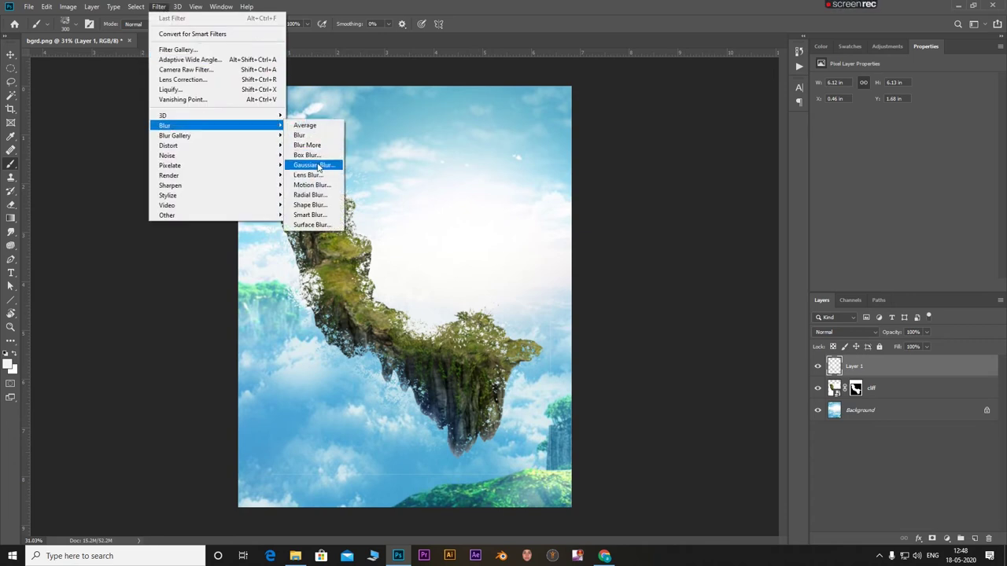
pyautogui.click(319, 167)
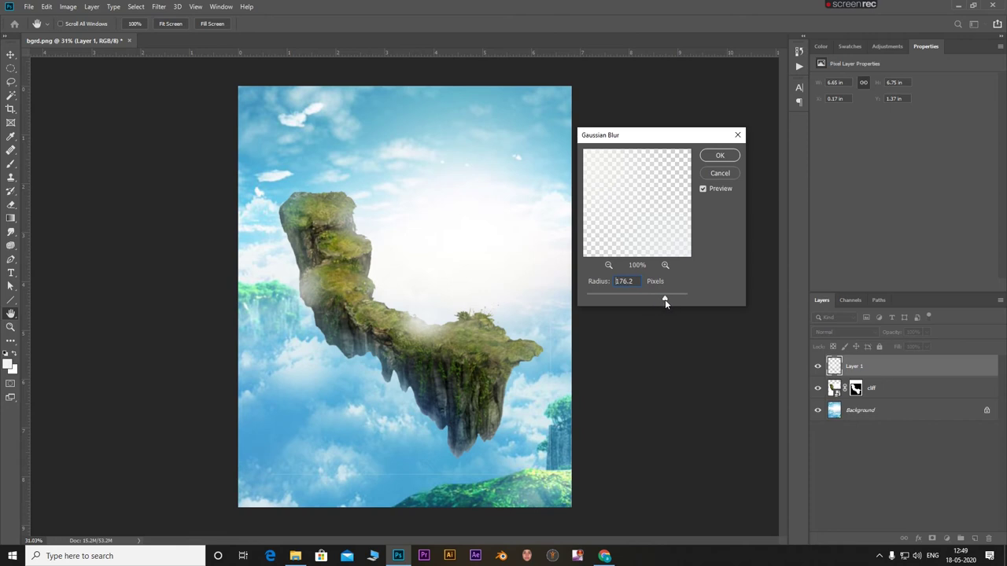
pyautogui.moveTo(660, 302); pyautogui.dragTo(621, 303)
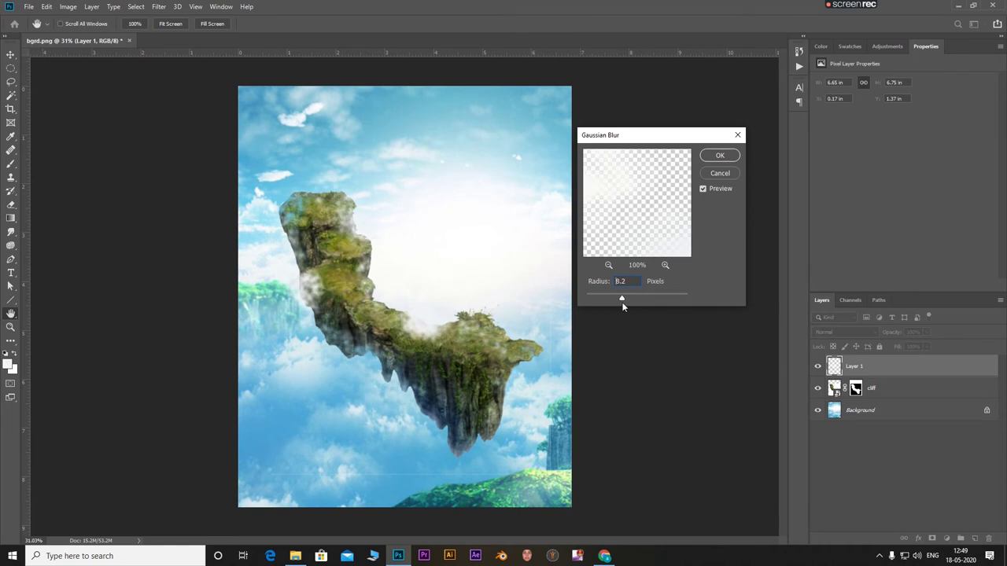
pyautogui.moveTo(648, 303); pyautogui.dragTo(657, 302)
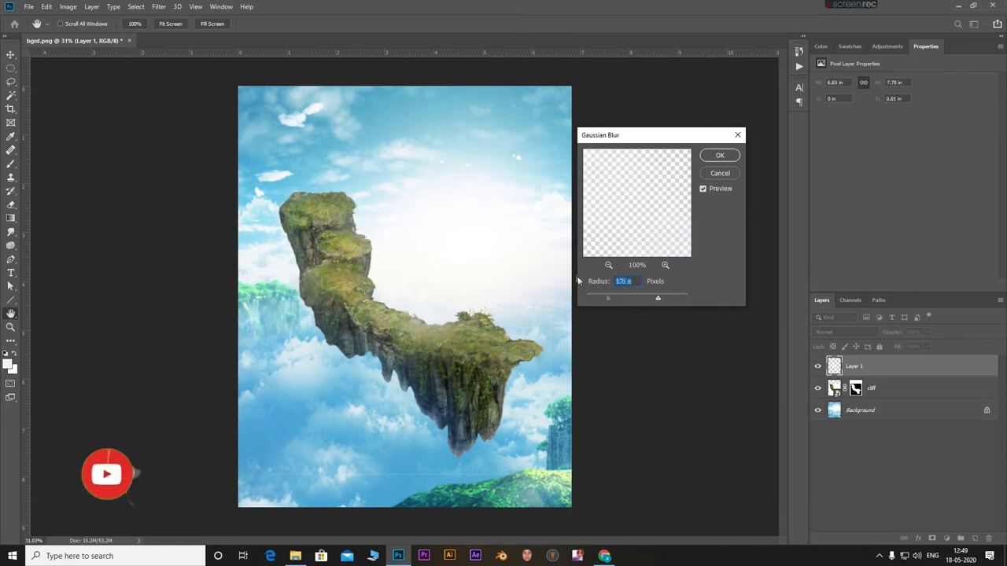
pyautogui.write('45')
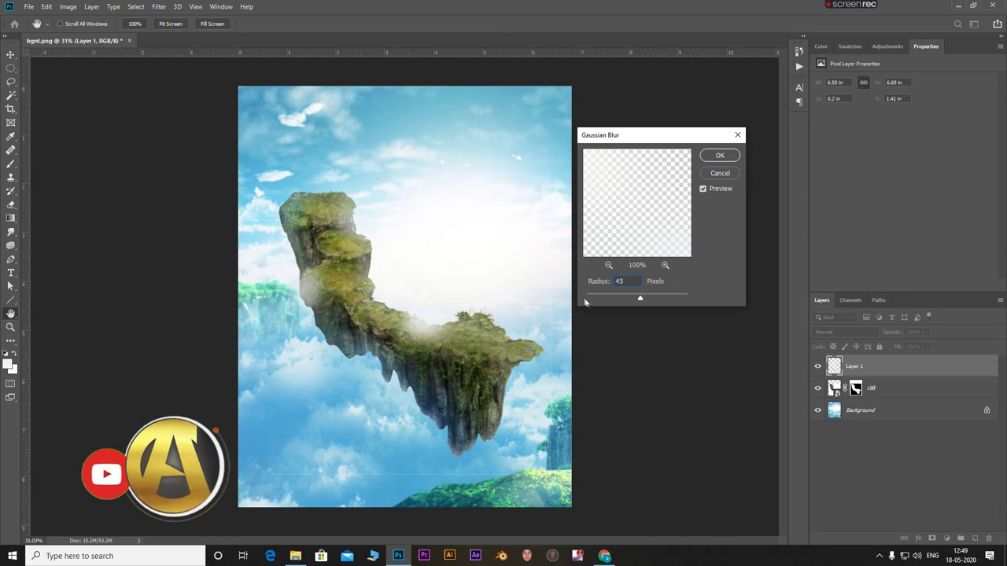
# Apply the blur, then spray white along the cliff's bottom tip and right edge
pyautogui.click(720, 155)
pyautogui.press('b')
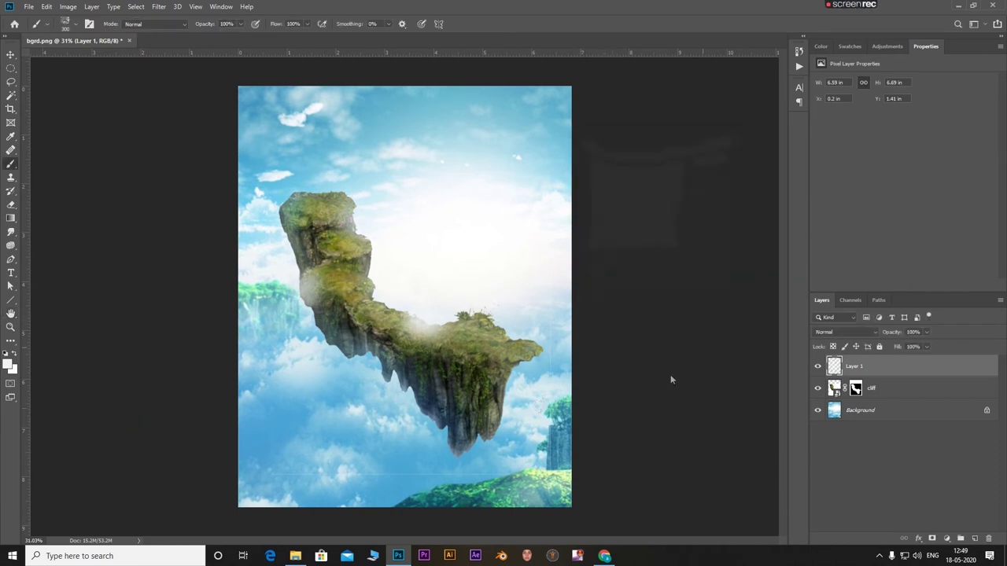
pyautogui.scroll(2, 476, 417)
pyautogui.scroll(1, 476, 417)
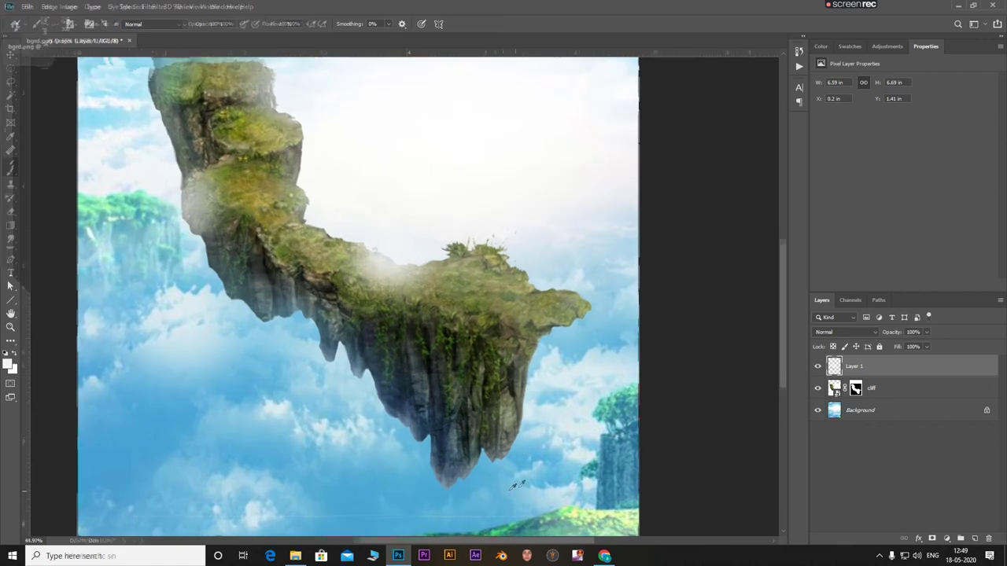
pyautogui.scroll(1, 476, 417)
pyautogui.click(436, 472)
pyautogui.moveTo(442, 478); pyautogui.dragTo(511, 405)
pyautogui.moveTo(511, 366); pyautogui.dragTo(558, 254)
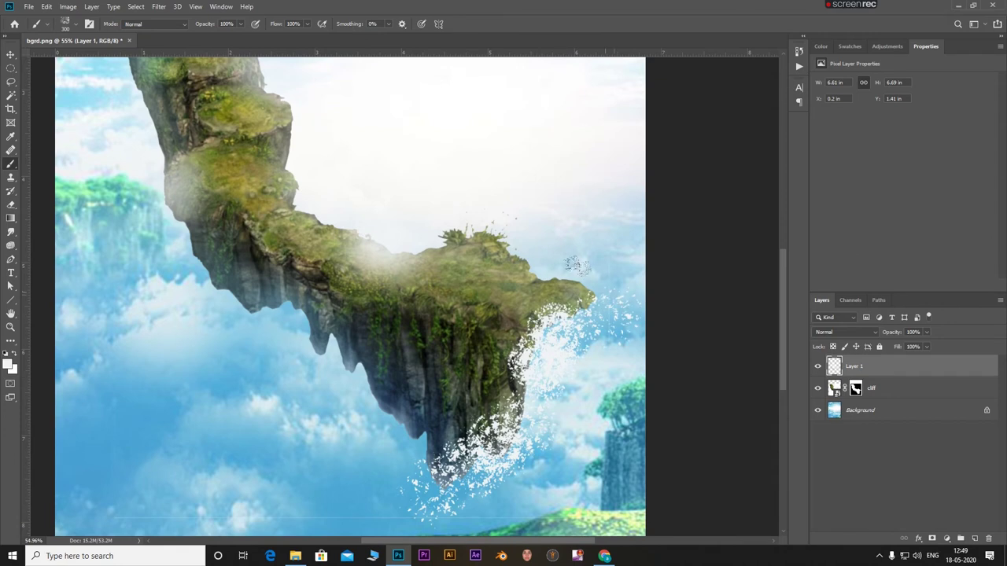
pyautogui.click(572, 290)
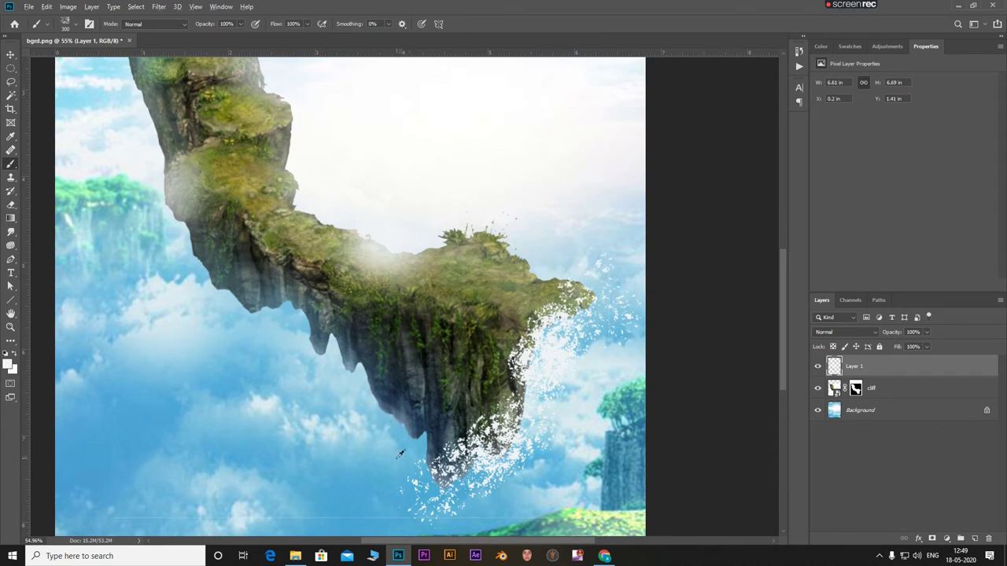
# Spray light blue sky texture over the cliff's base, lower-left and upper edges
pyautogui.keyDown('alt'); pyautogui.click(405, 450); pyautogui.keyUp('alt')
pyautogui.moveTo(452, 452); pyautogui.dragTo(417, 480)
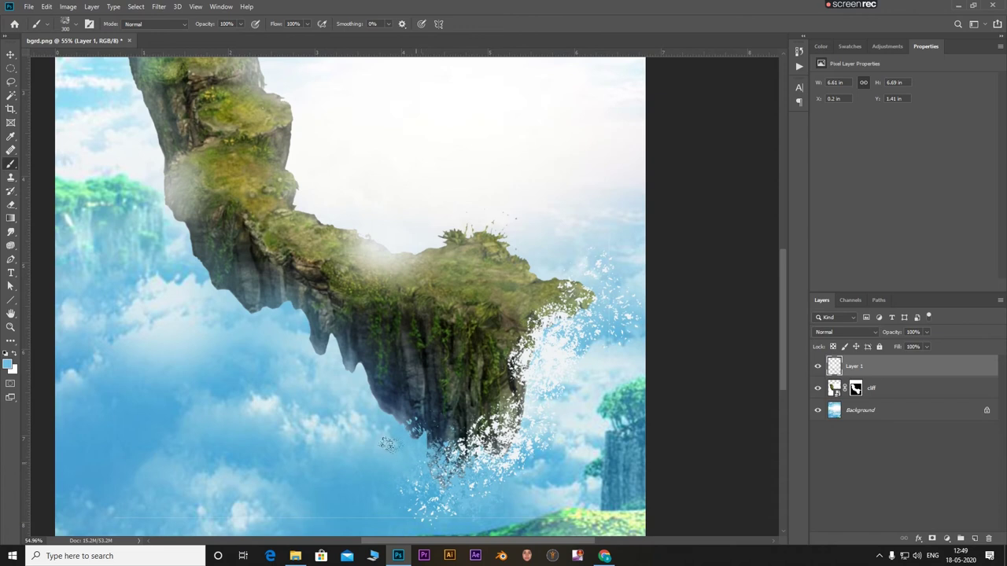
pyautogui.moveTo(472, 456)
pyautogui.mouseDown()
pyautogui.moveTo(551, 370)
pyautogui.moveTo(590, 299)
pyautogui.moveTo(550, 255)
pyautogui.mouseUp()
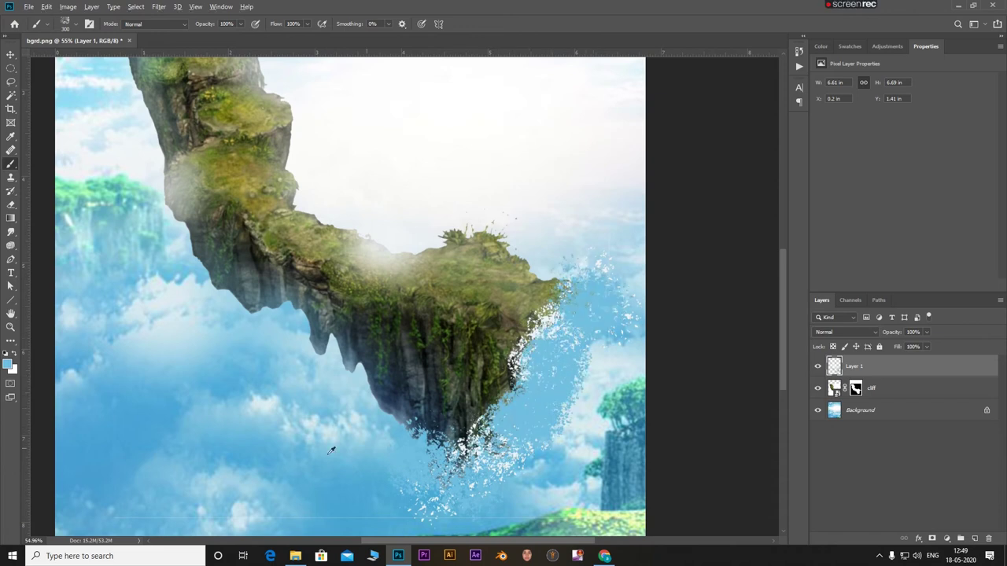
pyautogui.moveTo(448, 444)
pyautogui.mouseDown()
pyautogui.moveTo(291, 314)
pyautogui.moveTo(161, 248)
pyautogui.mouseUp()
pyautogui.hotkey('ctrl', '0')
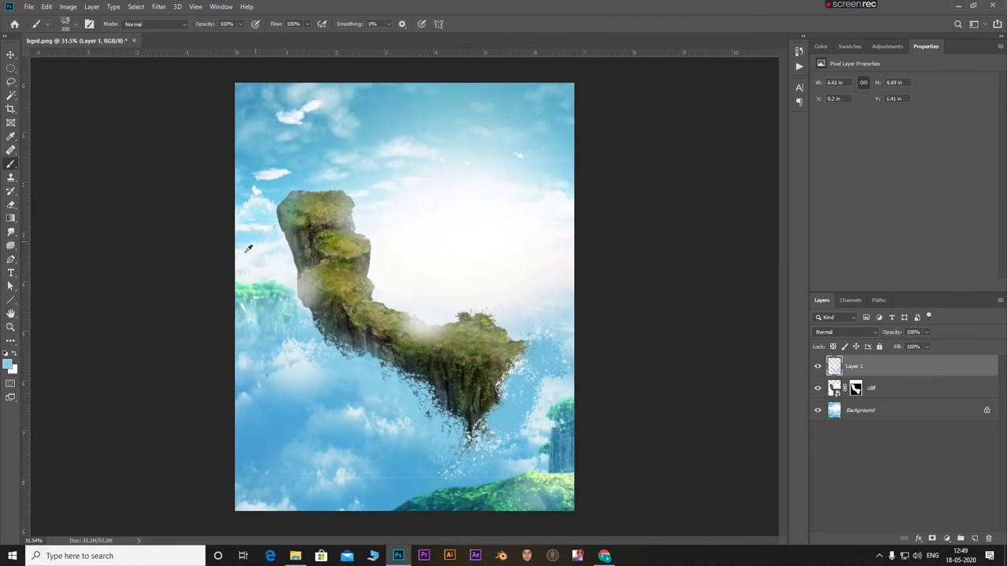
pyautogui.moveTo(291, 307); pyautogui.dragTo(264, 196)
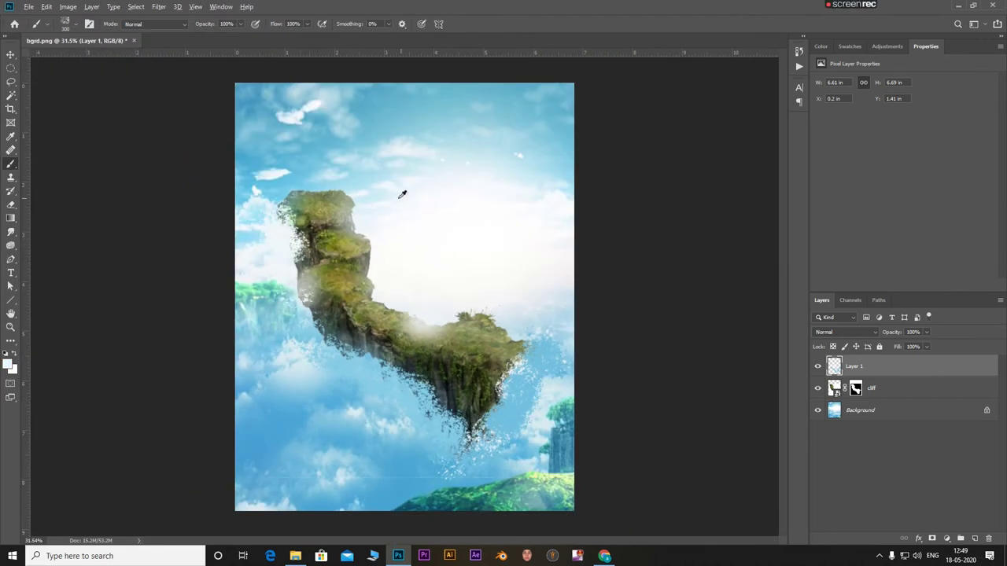
pyautogui.moveTo(346, 197)
pyautogui.mouseDown()
pyautogui.moveTo(366, 259)
pyautogui.moveTo(421, 310)
pyautogui.mouseUp()
pyautogui.moveTo(366, 275)
pyautogui.mouseDown()
pyautogui.moveTo(391, 299)
pyautogui.moveTo(454, 294)
pyautogui.moveTo(538, 328)
pyautogui.mouseUp()
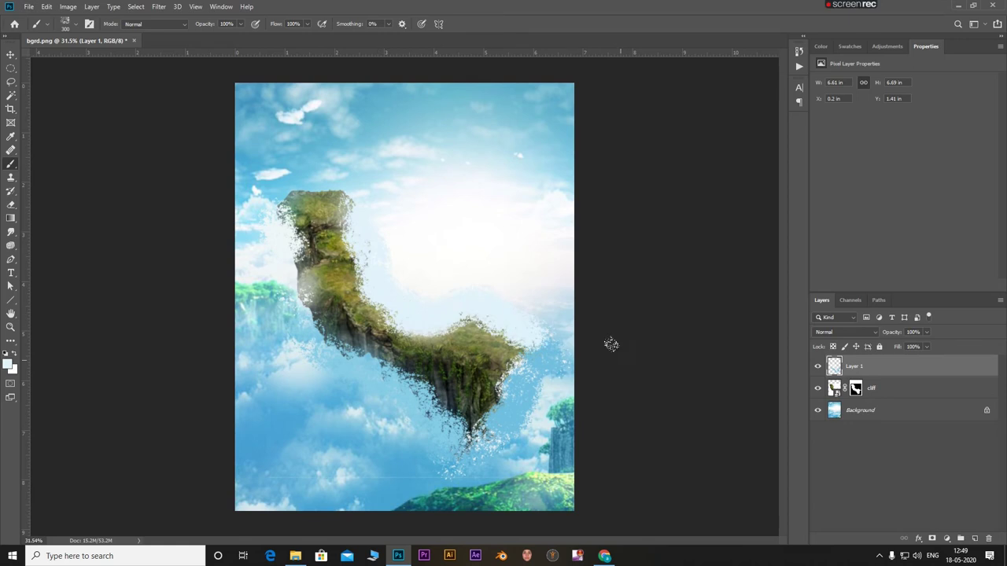
# Apply a 50-pixel Gaussian Blur to the sprayed strokes on Layer 1
pyautogui.click(165, 7)
pyautogui.moveTo(216, 125)
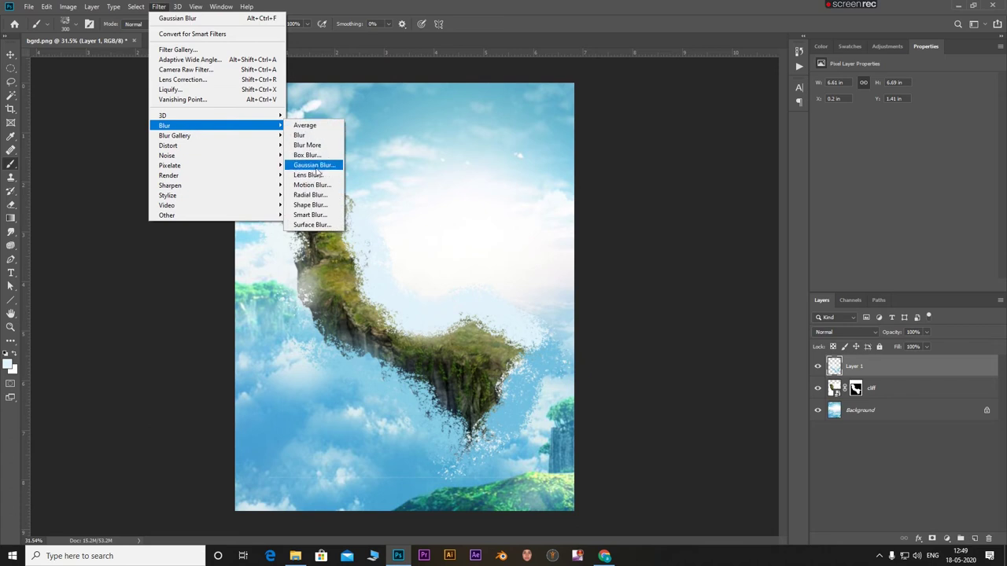
pyautogui.click(314, 164)
pyautogui.press('alt')
pyautogui.moveTo(645, 296); pyautogui.dragTo(651, 297)
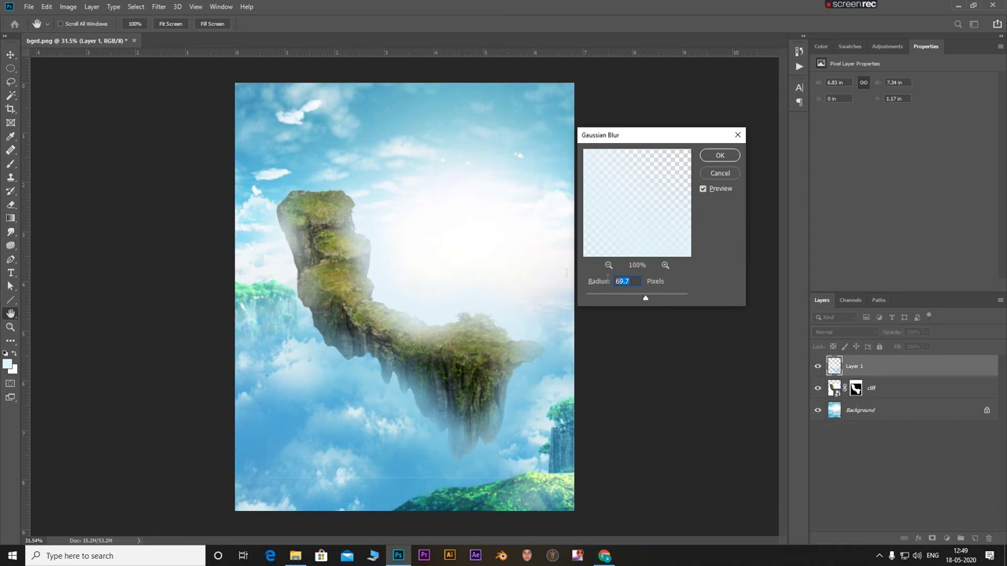
pyautogui.write('0')
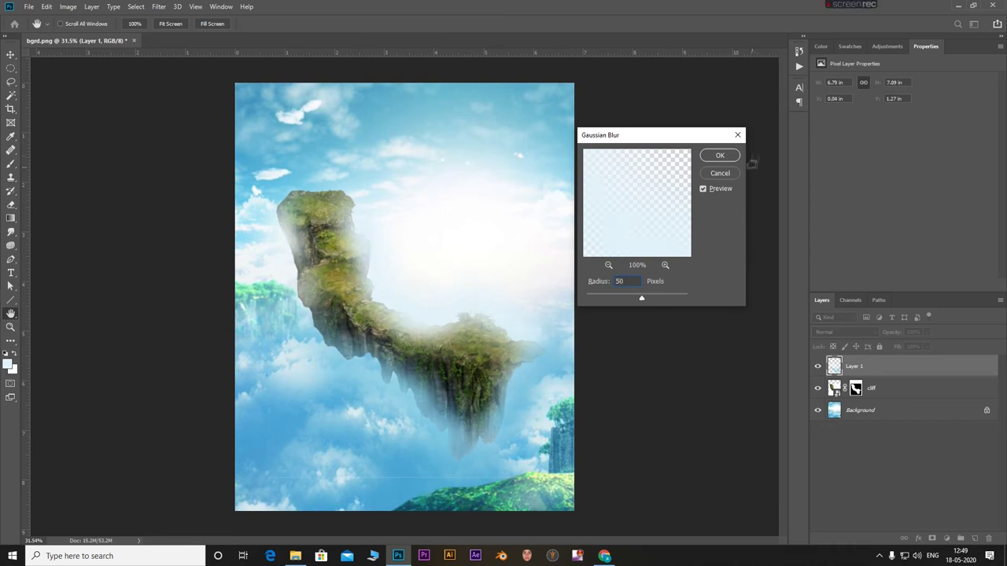
pyautogui.click(719, 157)
# Lower Layer 1's opacity to about 78%
pyautogui.press('b')
pyautogui.scroll(-1, 399, 314)
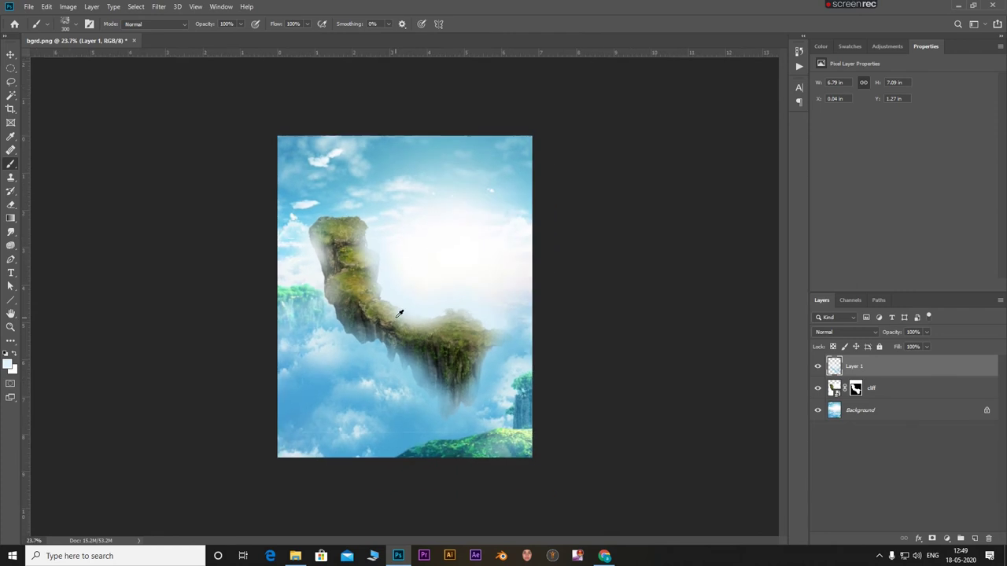
pyautogui.click(927, 331)
pyautogui.moveTo(915, 349); pyautogui.dragTo(917, 350)
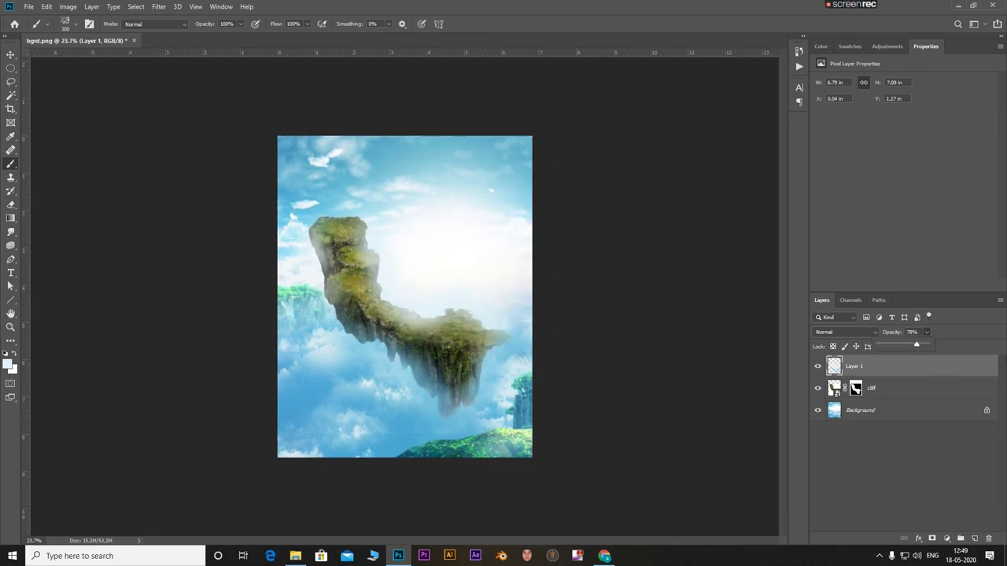
pyautogui.scroll(2, 400, 319)
# Add a Hue/Saturation adjustment clipped to the cliff layer, targeting its yellow tones
pyautogui.click(904, 388)
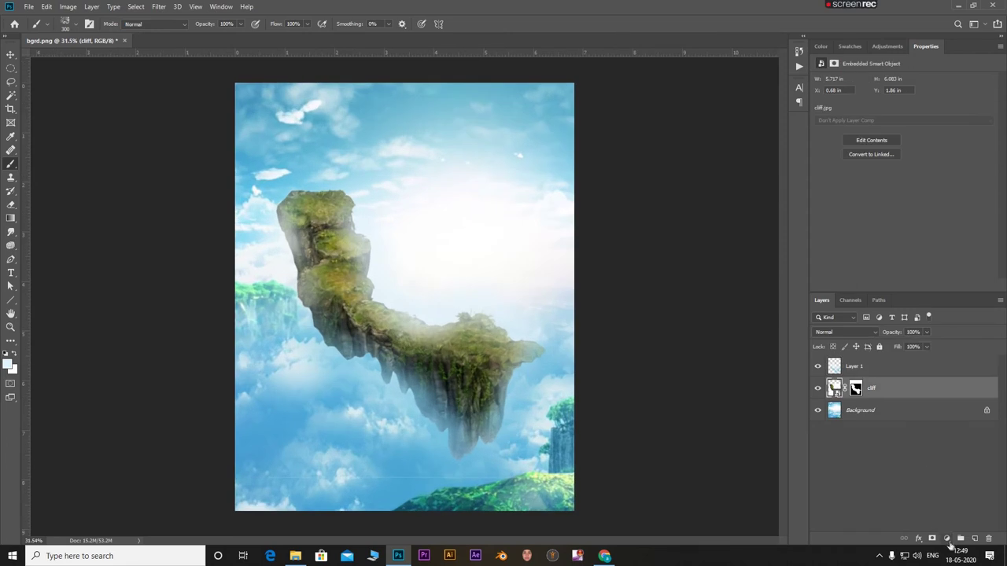
pyautogui.click(946, 538)
pyautogui.click(944, 438)
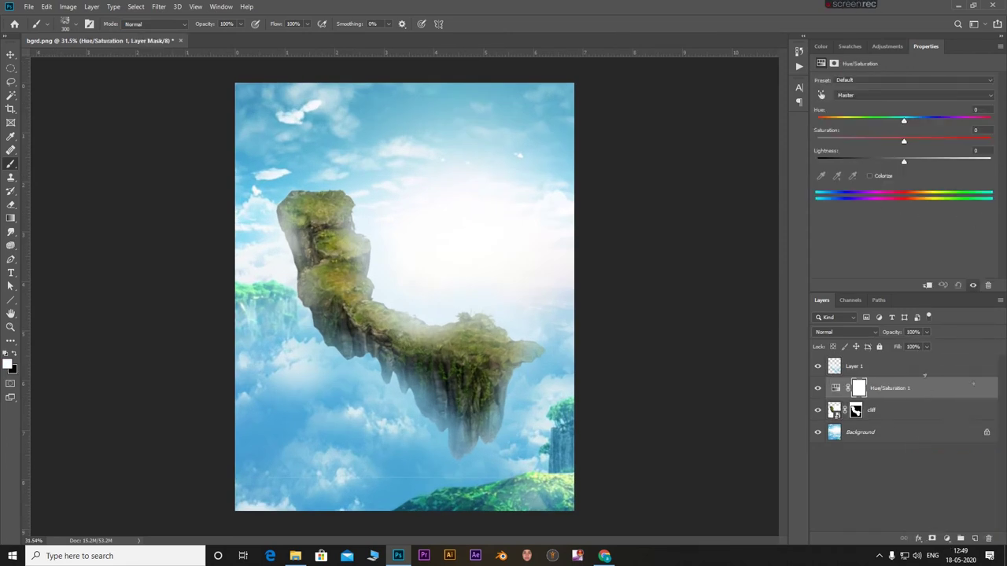
pyautogui.click(926, 286)
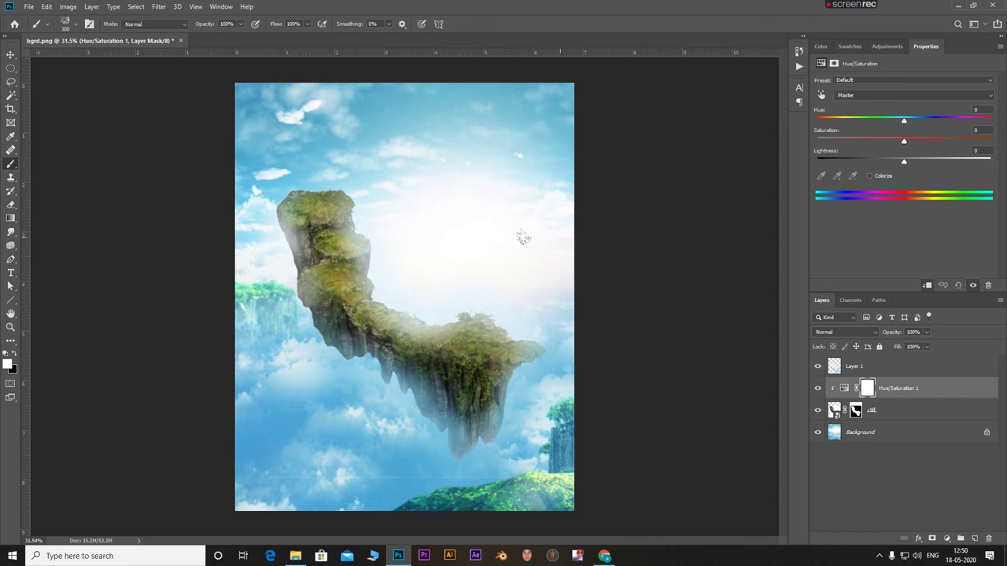
pyautogui.scroll(-1, 454, 260)
pyautogui.click(819, 95)
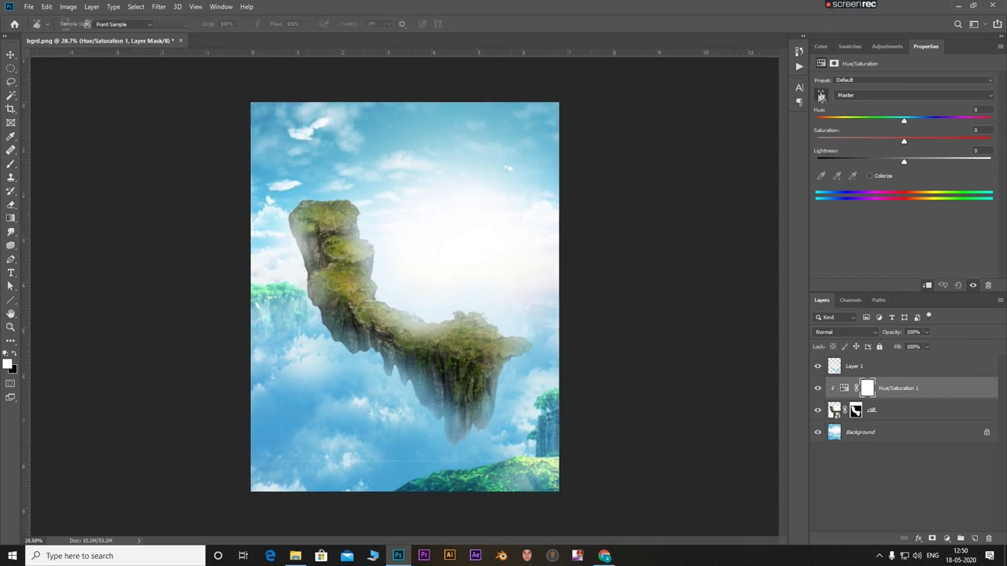
pyautogui.click(329, 214)
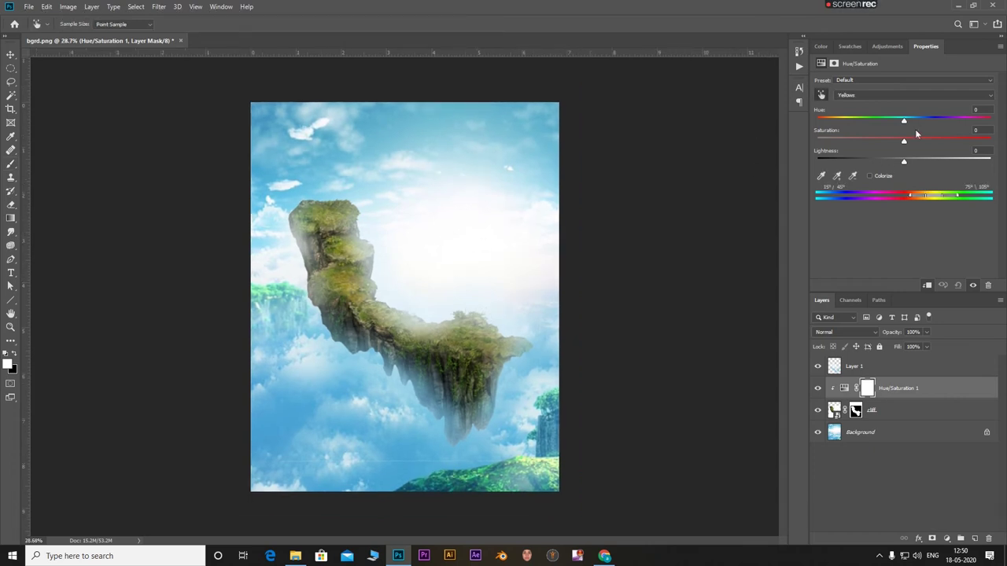
# Set the Yellows to Hue +79, Saturation +21 and Lightness +38
pyautogui.moveTo(904, 124)
pyautogui.mouseDown()
pyautogui.moveTo(891, 125)
pyautogui.moveTo(967, 136)
pyautogui.mouseUp()
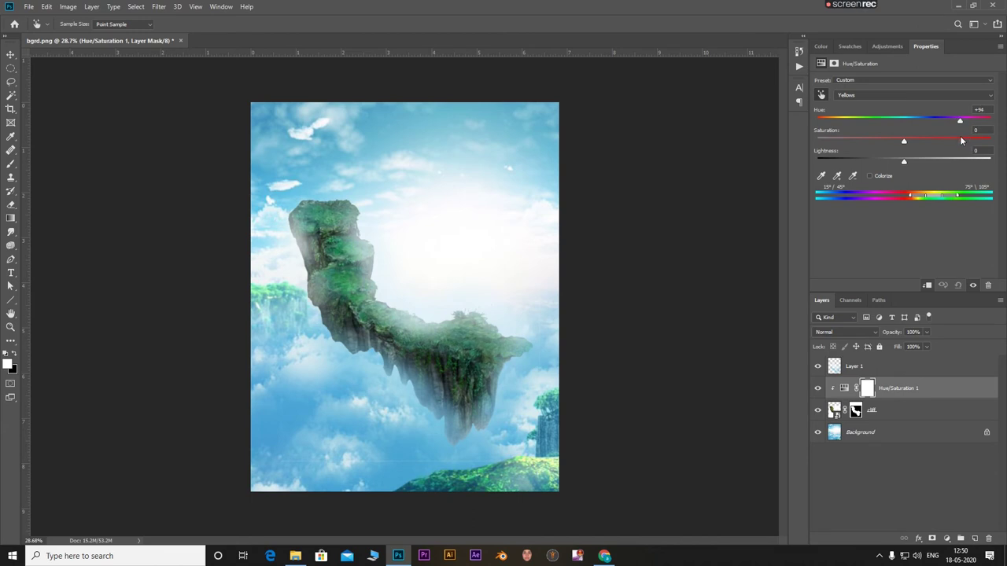
pyautogui.moveTo(959, 141); pyautogui.dragTo(954, 137)
pyautogui.moveTo(904, 160); pyautogui.dragTo(889, 162)
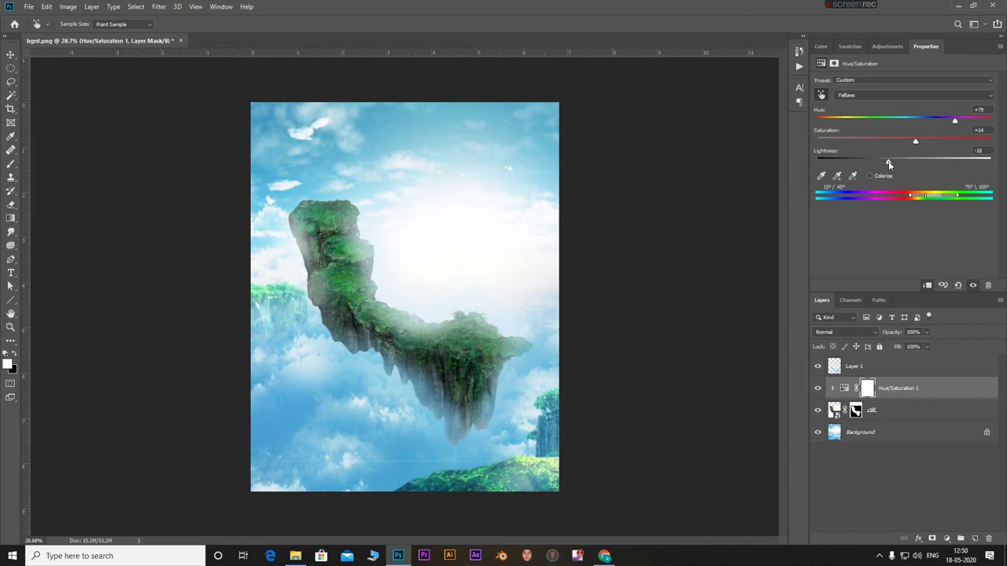
pyautogui.scroll(-2, 510, 249)
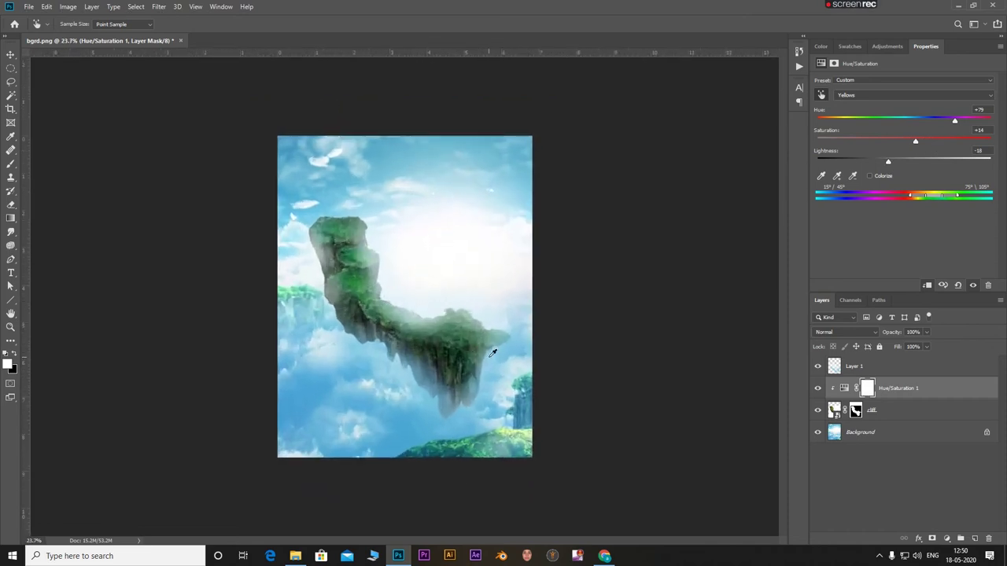
pyautogui.scroll(-2, 472, 350)
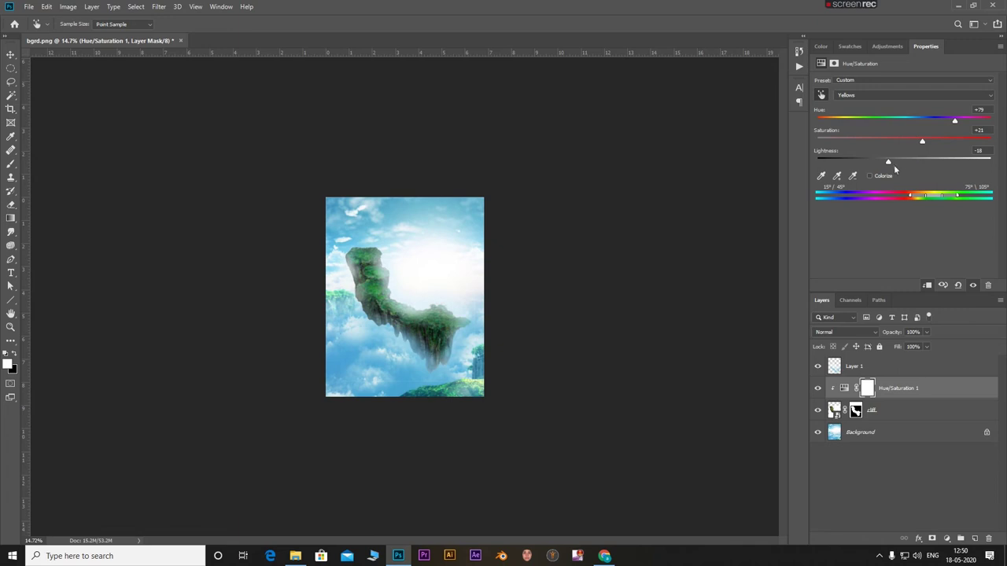
pyautogui.moveTo(889, 164); pyautogui.dragTo(936, 167)
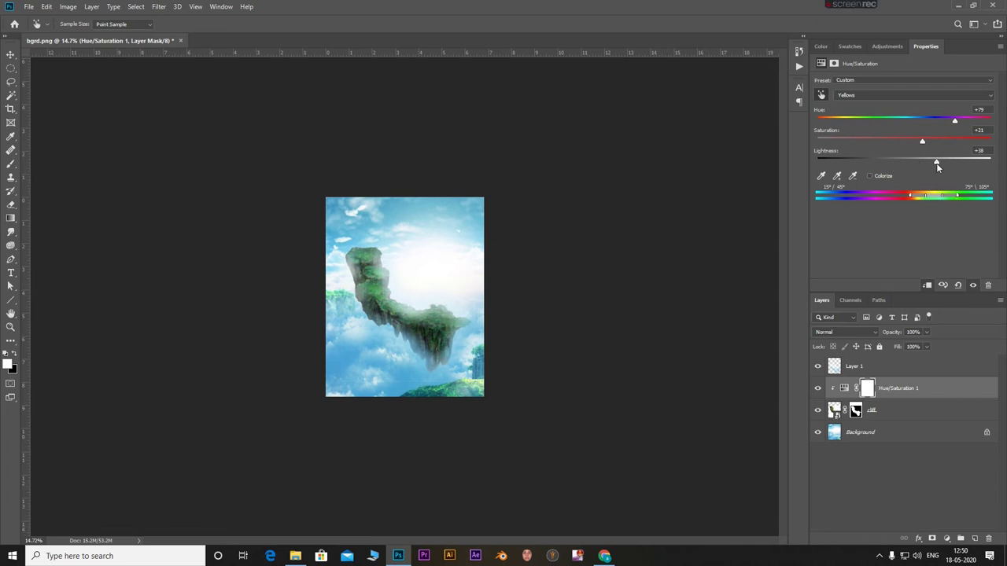
pyautogui.moveTo(965, 128)
pyautogui.mouseDown()
pyautogui.moveTo(946, 131)
pyautogui.moveTo(956, 135)
pyautogui.mouseUp()
pyautogui.hotkey('ctrl', '0')
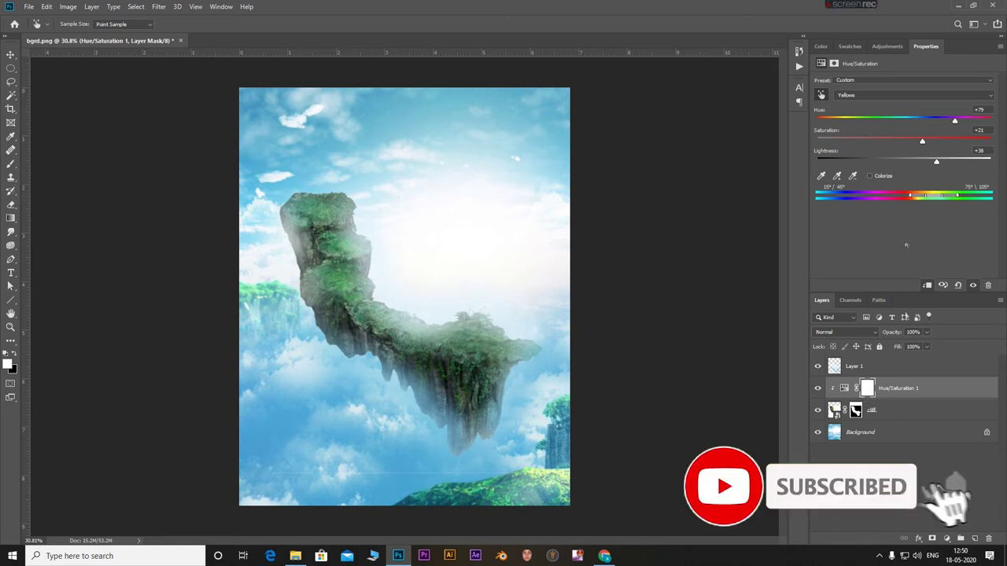
pyautogui.press('b')
pyautogui.click(855, 409)
# Smudge the cliff mask's left edge at 20% strength so it blends into the sky
pyautogui.scroll(3, 349, 427)
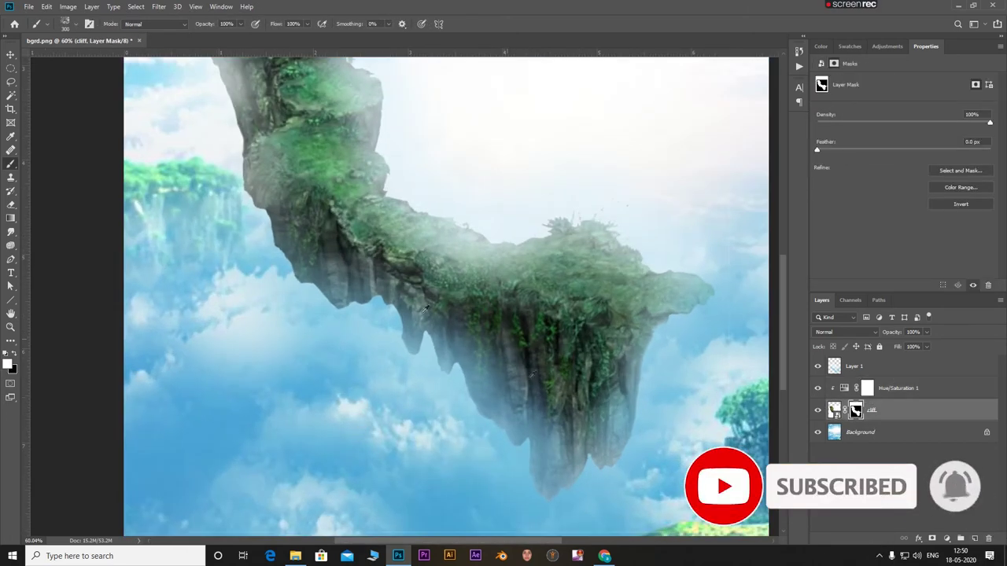
pyautogui.click(11, 232)
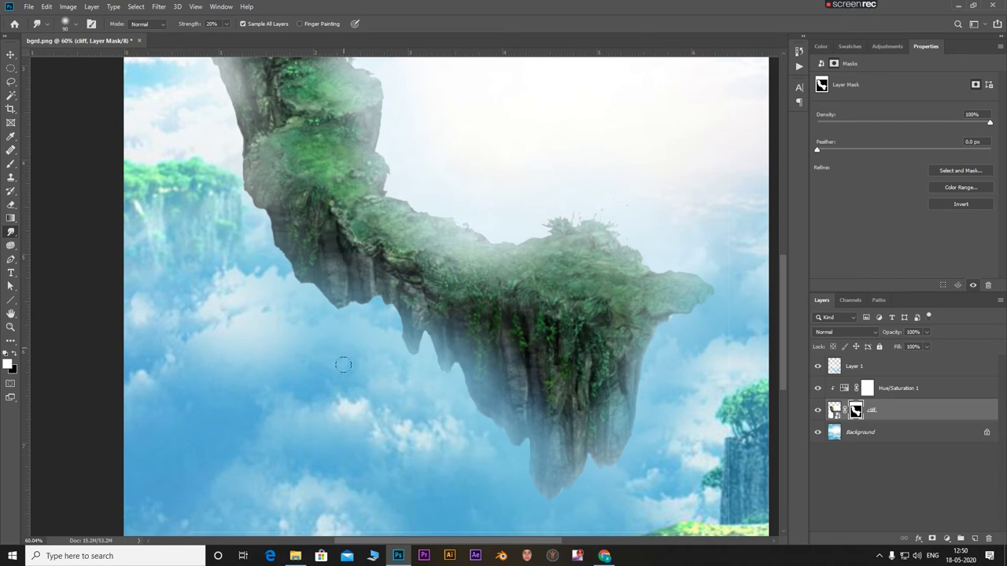
pyautogui.scroll(5, 296, 285)
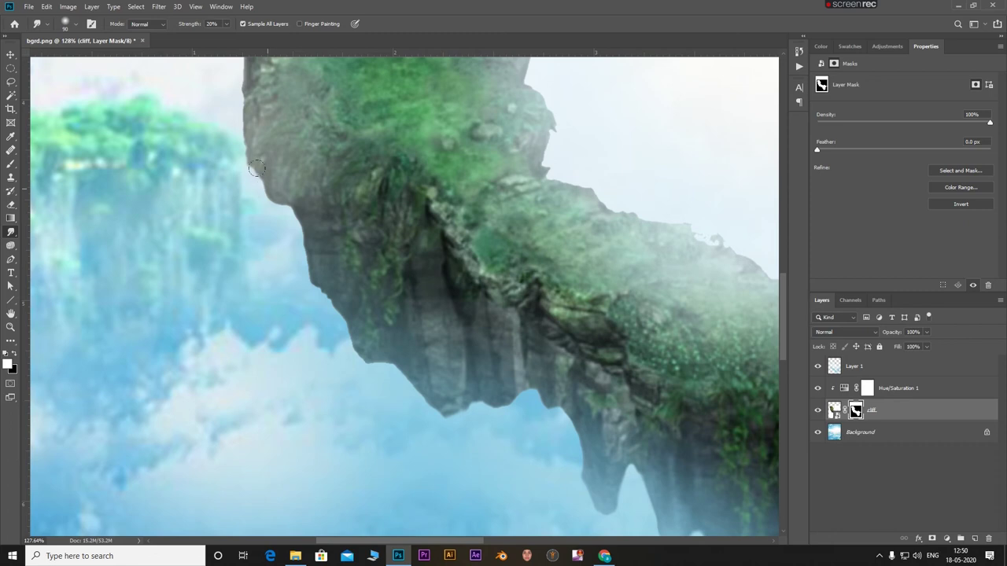
pyautogui.moveTo(278, 215); pyautogui.dragTo(297, 227)
pyautogui.scroll(-3, 315, 283)
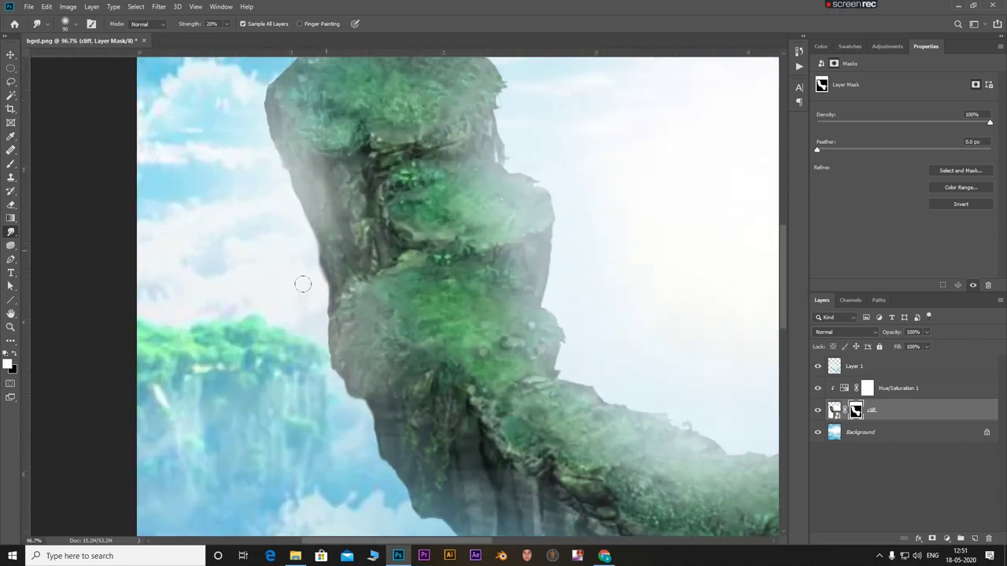
pyautogui.scroll(-4, 338, 377)
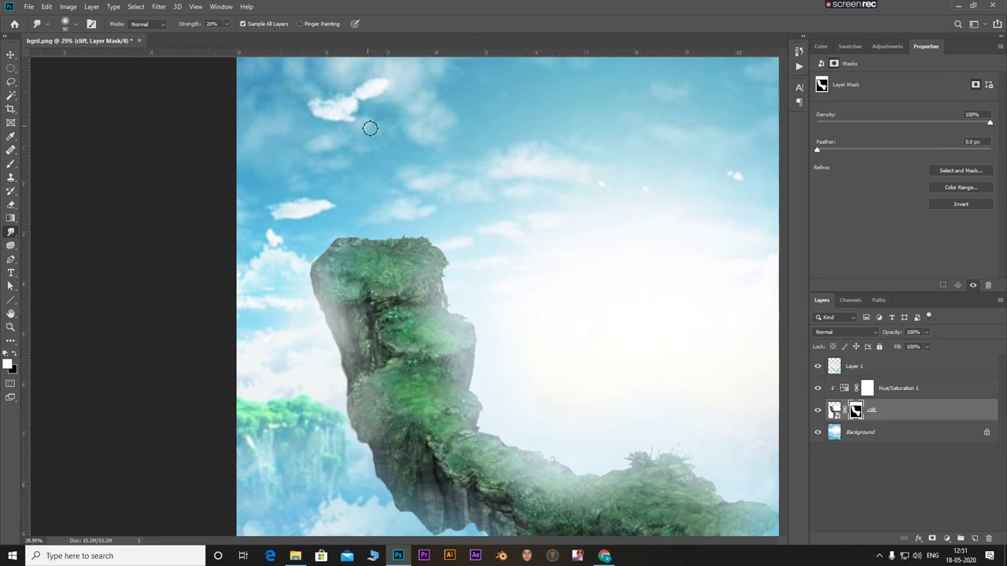
pyautogui.scroll(-3, 294, 148)
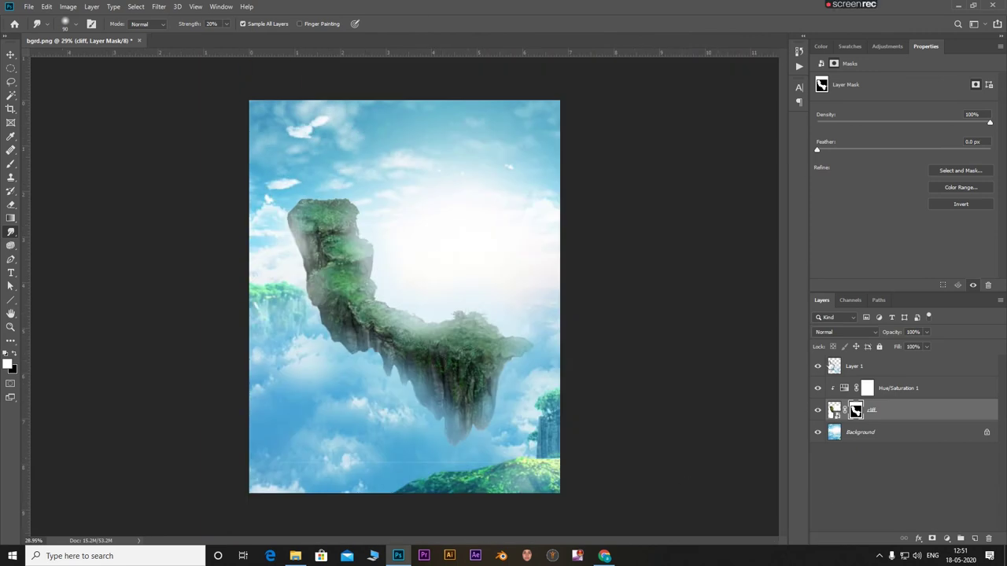
pyautogui.click(869, 366)
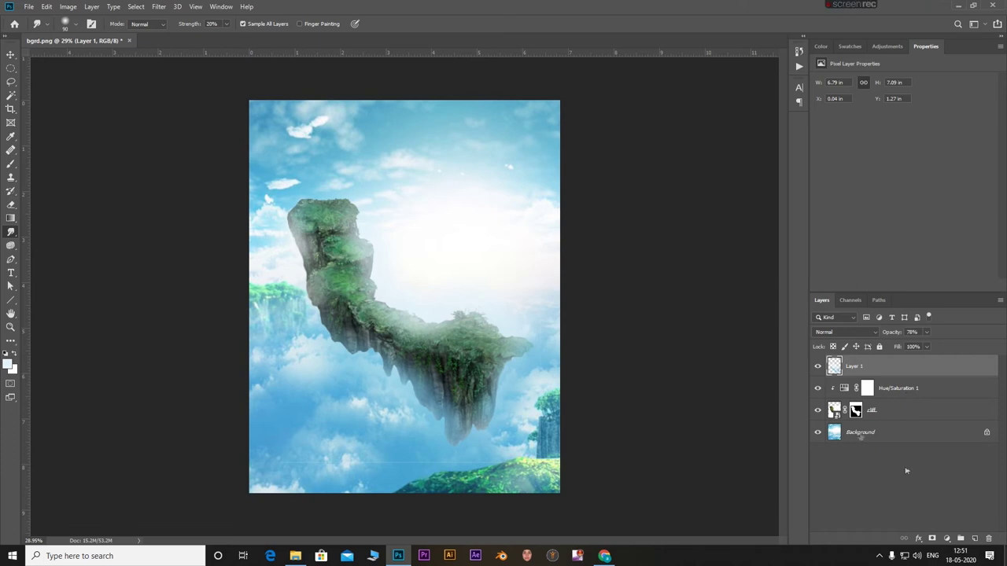
# Open the floating-island picture from the source images folder as its own document
pyautogui.click(948, 390)
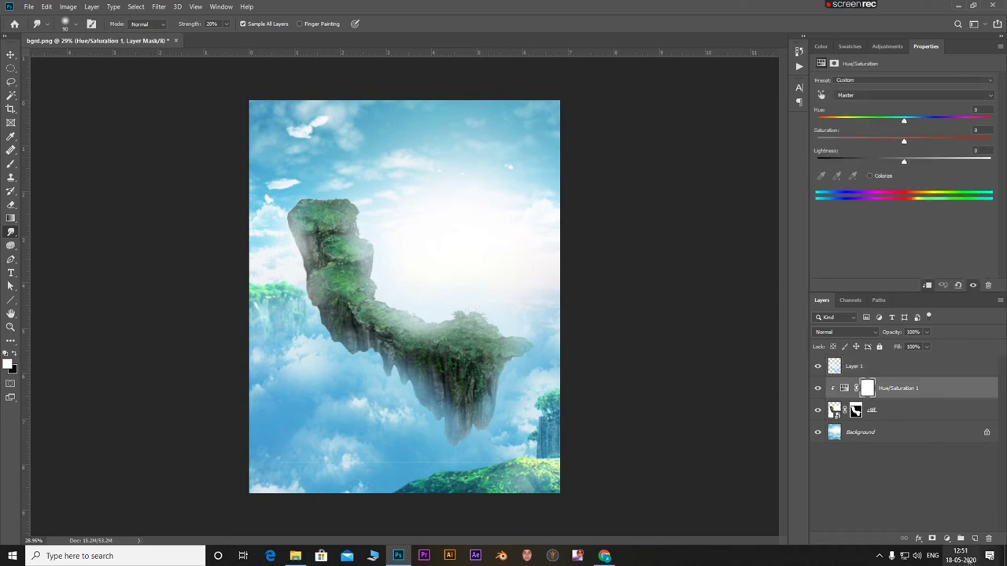
pyautogui.click(295, 556)
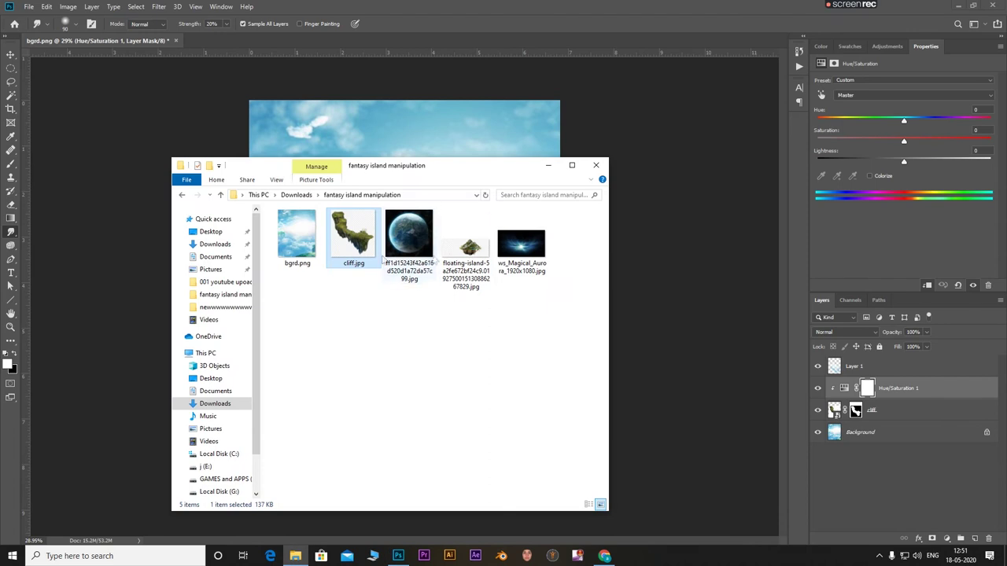
pyautogui.moveTo(465, 246); pyautogui.dragTo(410, 132)
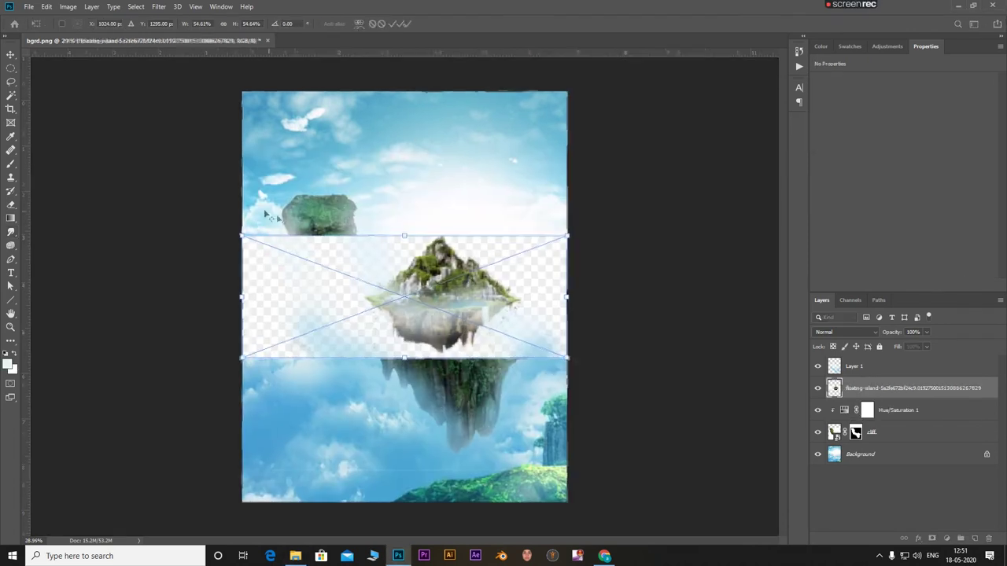
pyautogui.scroll(3, 320, 240)
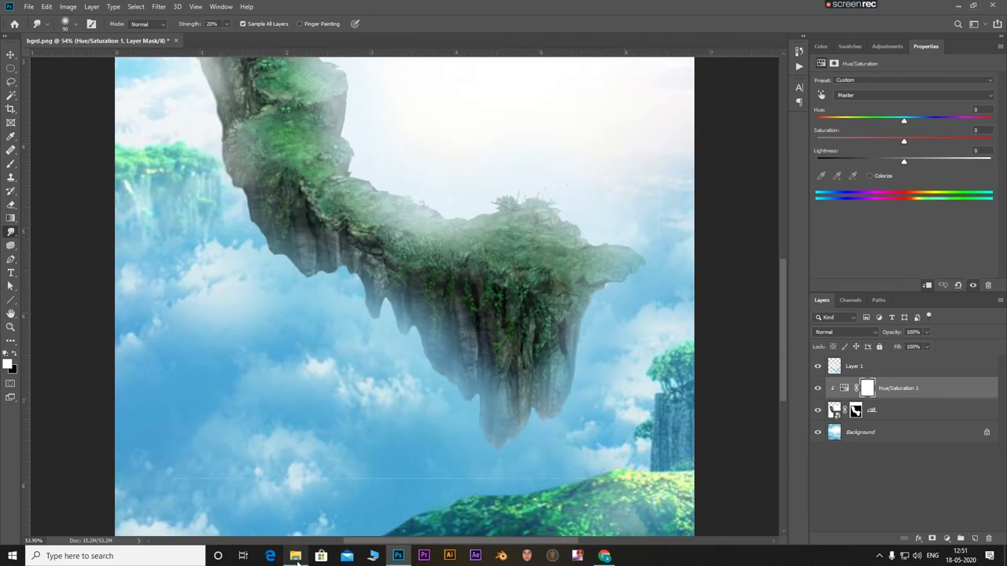
pyautogui.click(295, 556)
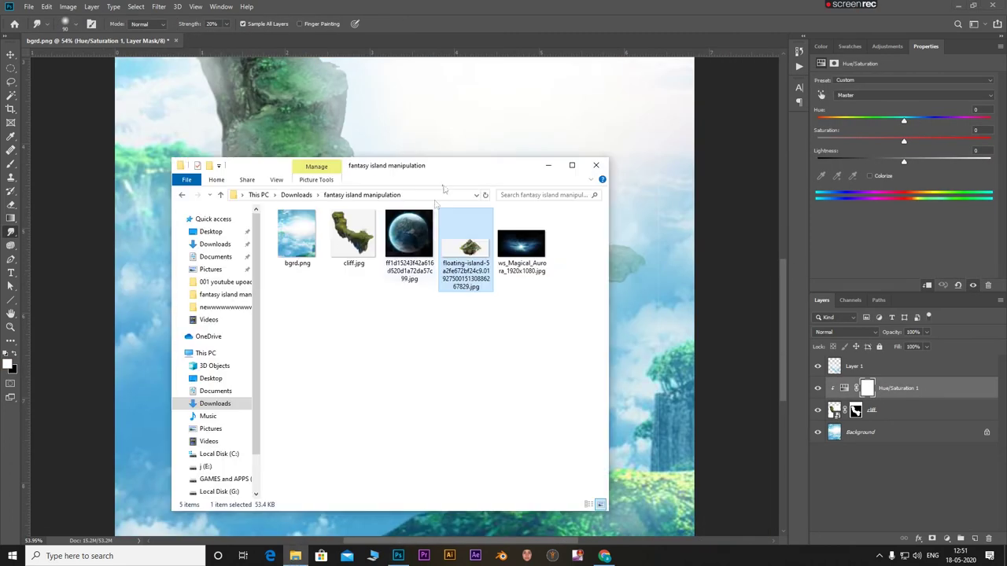
pyautogui.moveTo(236, 44); pyautogui.dragTo(267, 47)
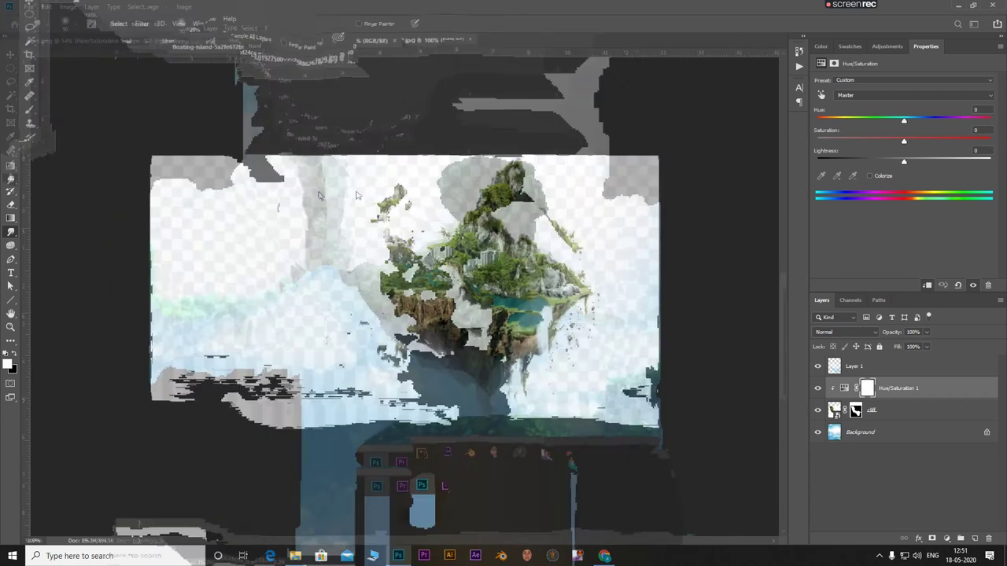
pyautogui.scroll(1, 404, 310)
# Magic Wand the island's background, add a layer mask, and invert it so only the island shows
pyautogui.press('w')
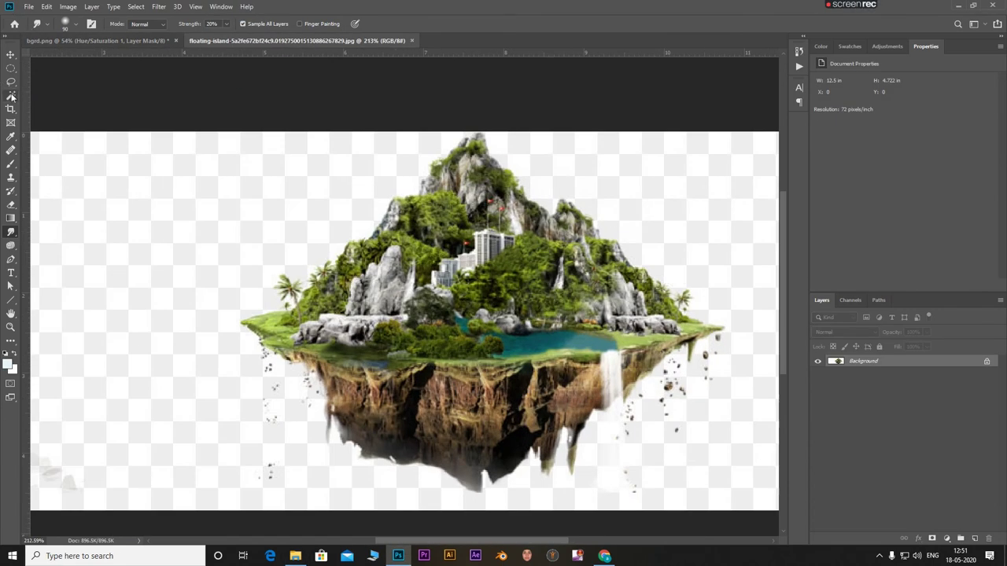
pyautogui.click(296, 288)
pyautogui.scroll(-5, 403, 267)
pyautogui.click(932, 538)
pyautogui.hotkey('ctrl', 'i')
pyautogui.scroll(2, 633, 340)
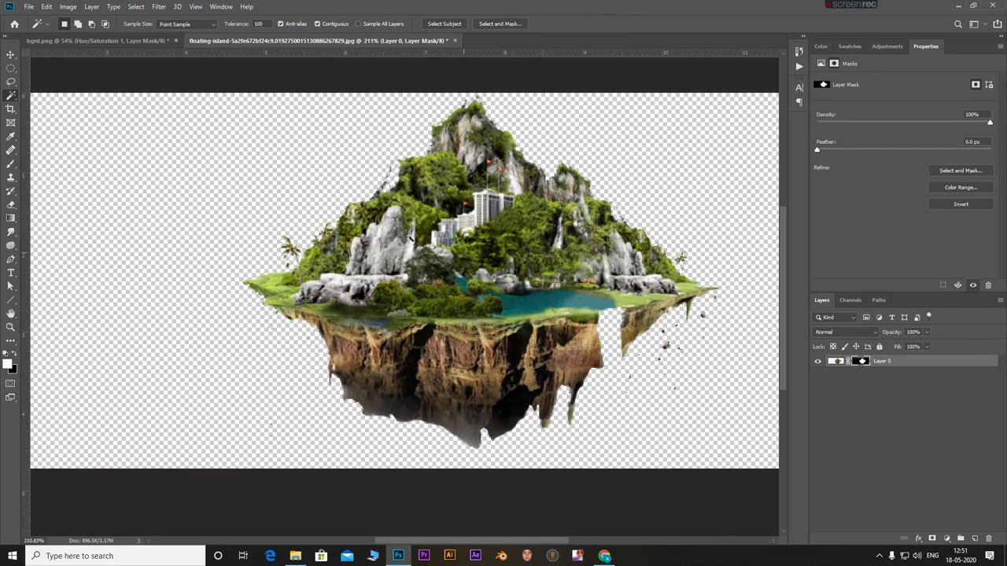
pyautogui.scroll(-2, 633, 340)
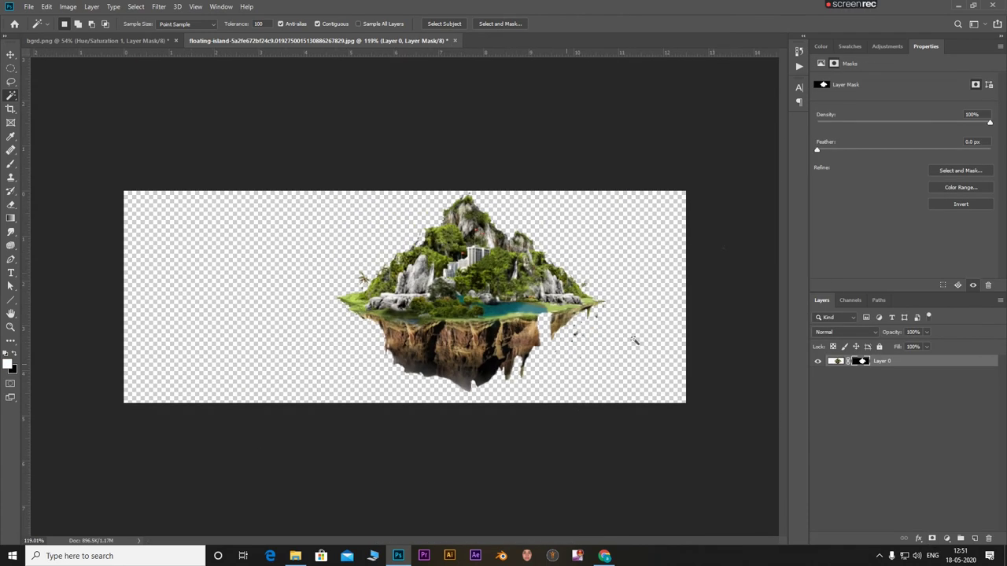
# Drag the masked island layer into the bgrd.png composition with the Move tool
pyautogui.click(11, 54)
pyautogui.moveTo(464, 283)
pyautogui.mouseDown()
pyautogui.moveTo(137, 41)
pyautogui.moveTo(384, 238)
pyautogui.mouseUp()
pyautogui.scroll(-3, 416, 274)
pyautogui.scroll(3, 299, 211)
# Move the island onto the cliff top, scale it to about 125%, and rotate it nearly level
pyautogui.hotkey('ctrl', 't')
pyautogui.moveTo(503, 409)
pyautogui.mouseDown()
pyautogui.moveTo(338, 95)
pyautogui.moveTo(350, 173)
pyautogui.mouseUp()
pyautogui.moveTo(455, 110); pyautogui.dragTo(446, 96)
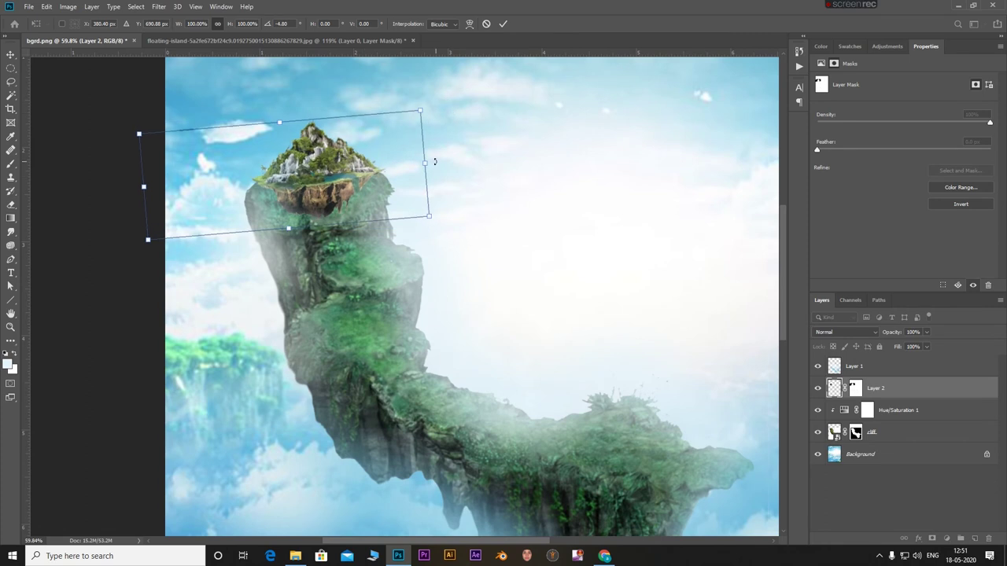
pyautogui.moveTo(424, 160)
pyautogui.mouseDown()
pyautogui.moveTo(499, 163)
pyautogui.moveTo(388, 201)
pyautogui.mouseUp()
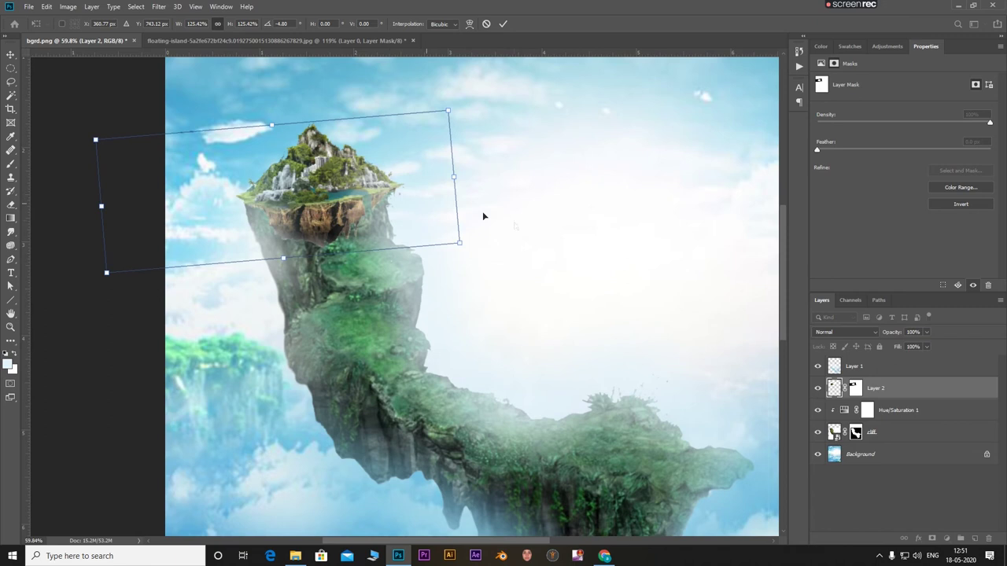
pyautogui.moveTo(479, 112)
pyautogui.mouseDown()
pyautogui.moveTo(475, 105)
pyautogui.moveTo(480, 118)
pyautogui.mouseUp()
pyautogui.moveTo(422, 165); pyautogui.dragTo(421, 162)
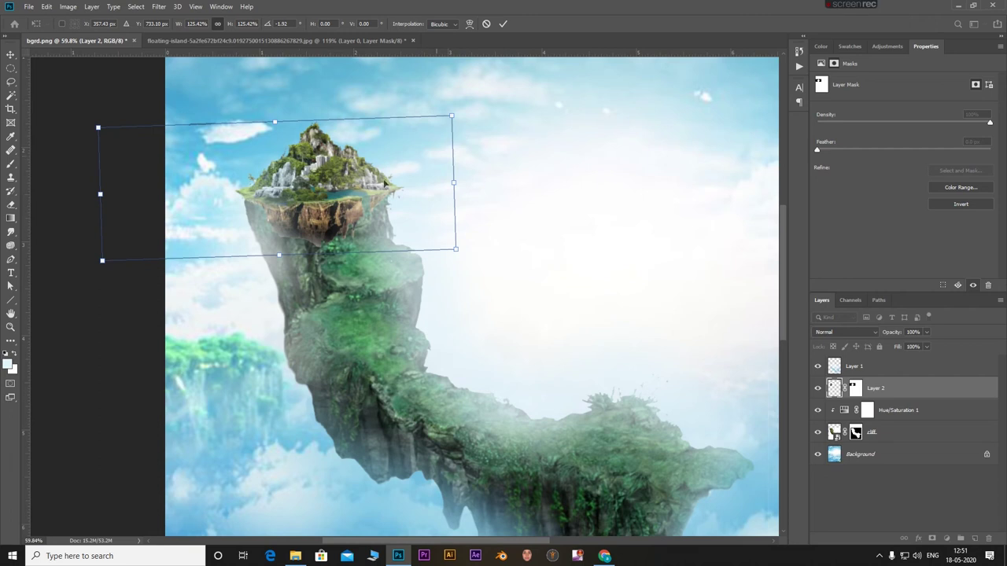
# Commit the transform and add a Hue/Saturation adjustment layer above the island
pyautogui.scroll(5, 307, 149)
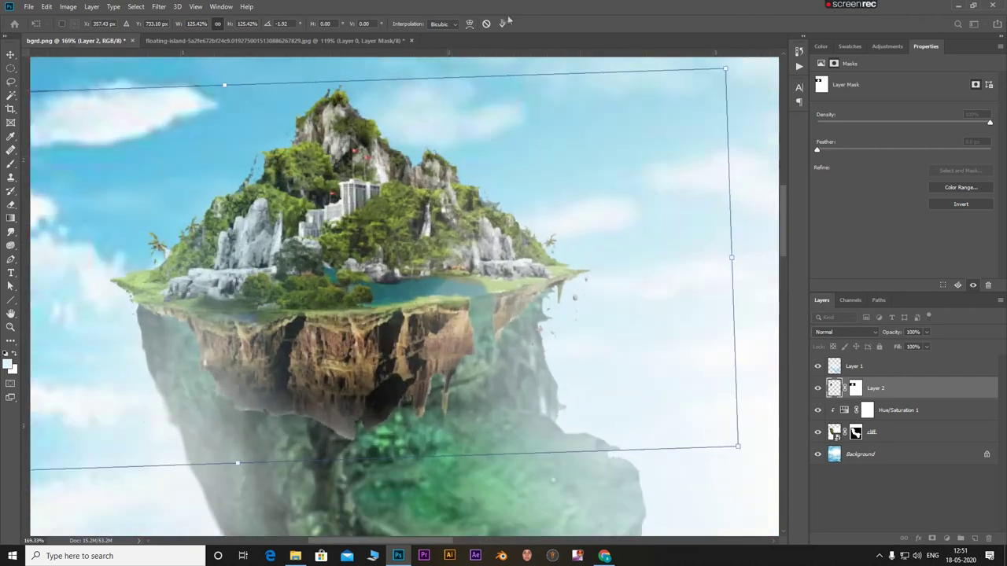
pyautogui.click(503, 24)
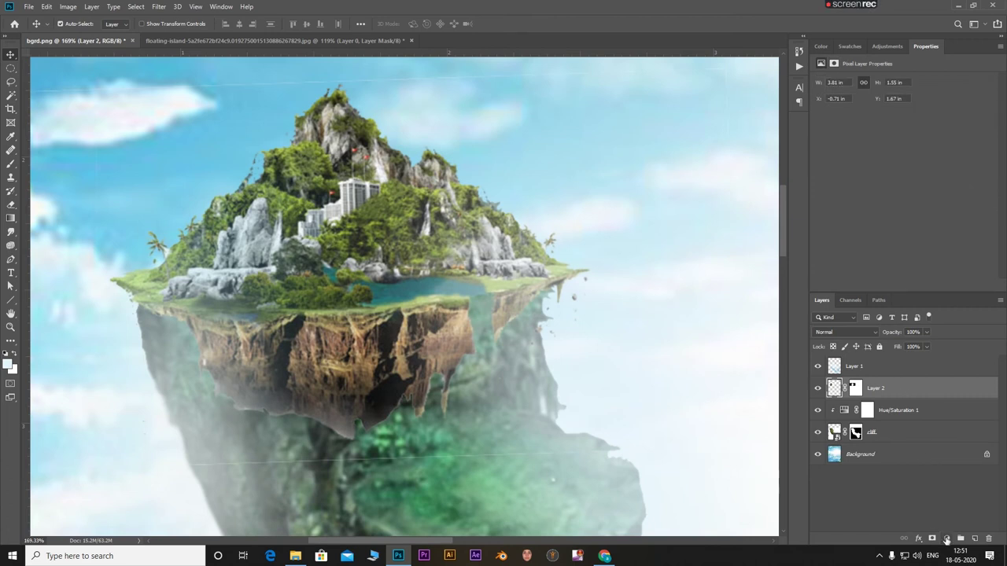
pyautogui.click(946, 539)
pyautogui.click(943, 436)
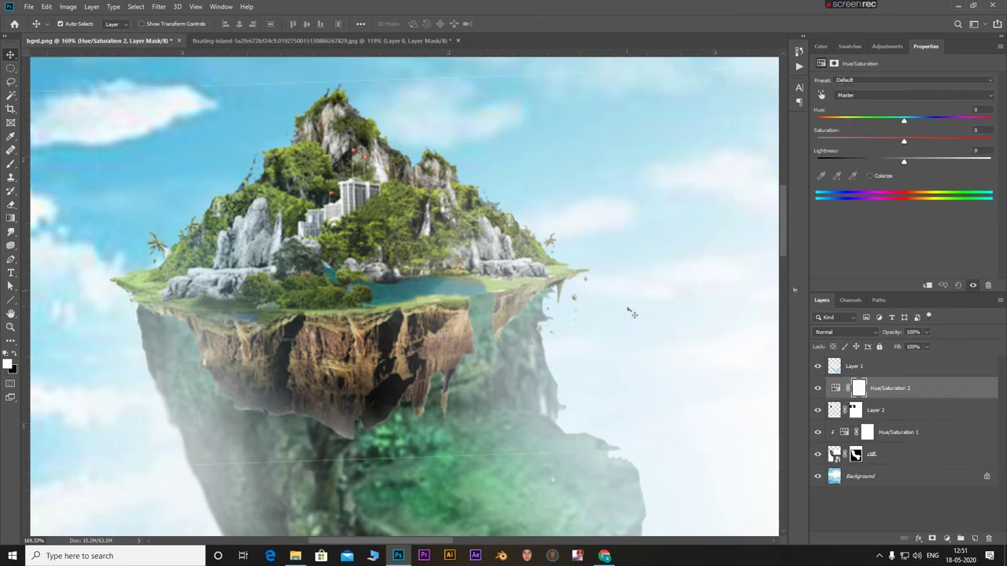
# Reorder the layers and clip Hue/Saturation 2 to the island's Layer 2
pyautogui.moveTo(911, 395); pyautogui.dragTo(930, 370)
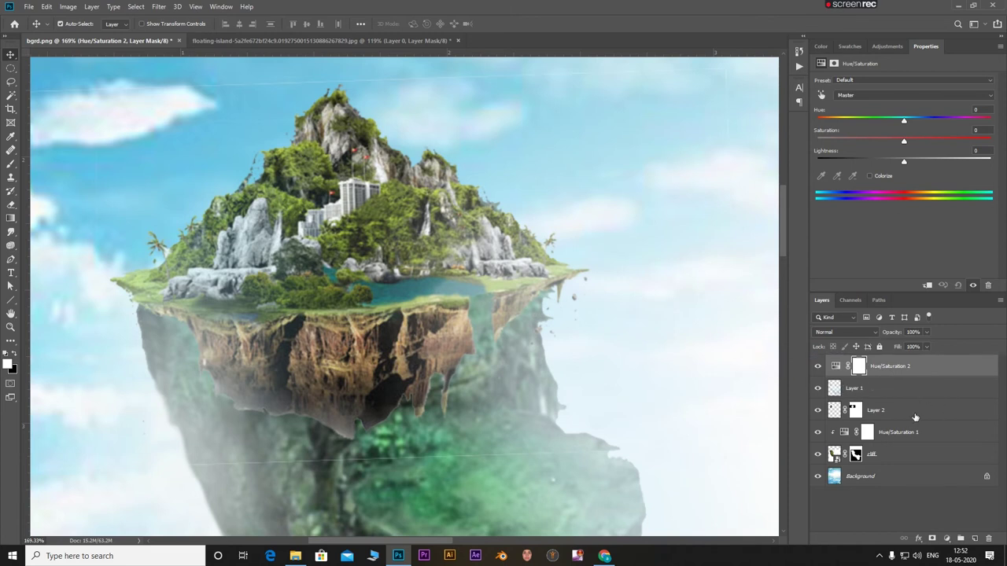
pyautogui.moveTo(897, 414); pyautogui.dragTo(963, 377)
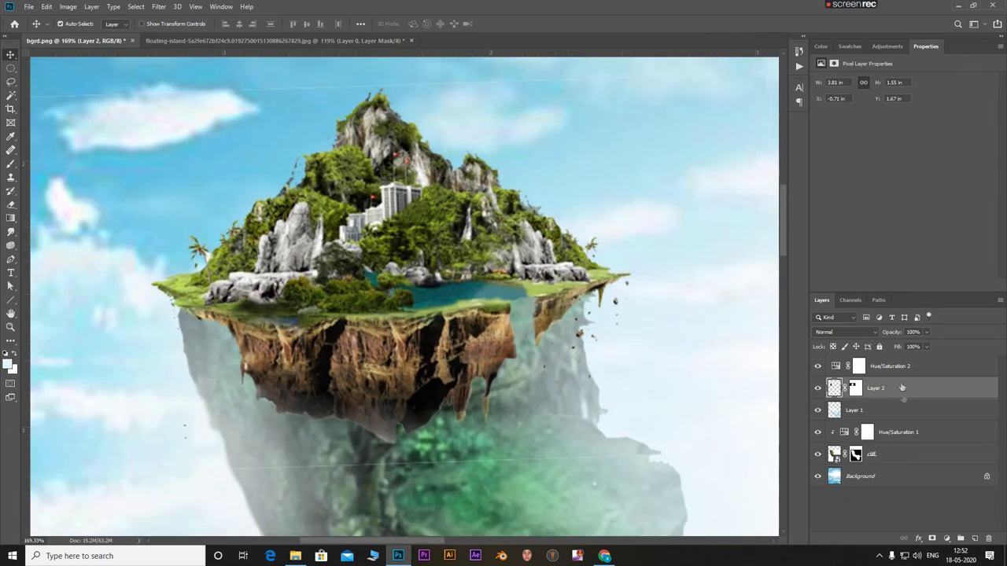
pyautogui.keyDown('alt'); pyautogui.click(909, 375); pyautogui.keyUp('alt')
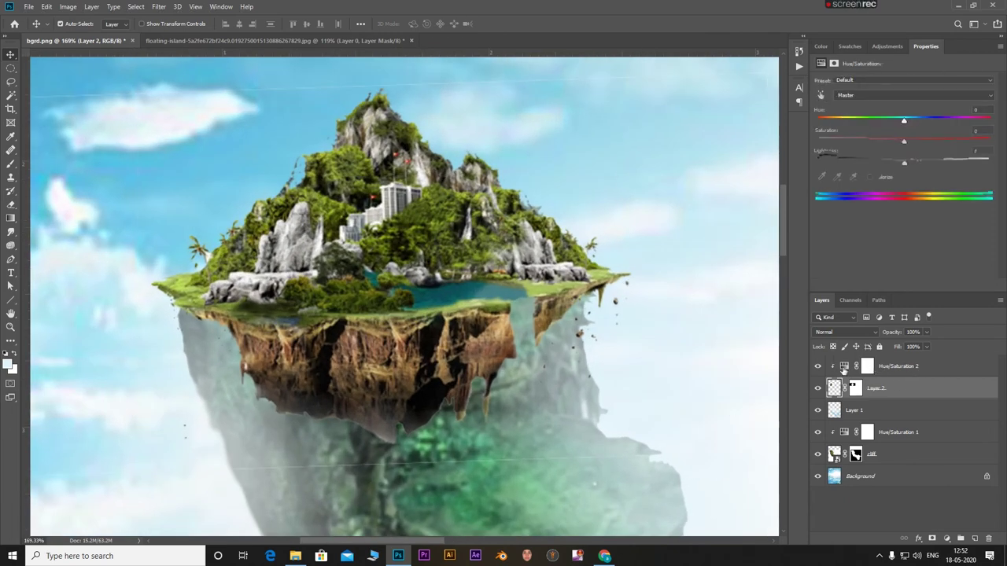
# Target the Yellows and set their Hue to +70 and Saturation to -17
pyautogui.click(822, 93)
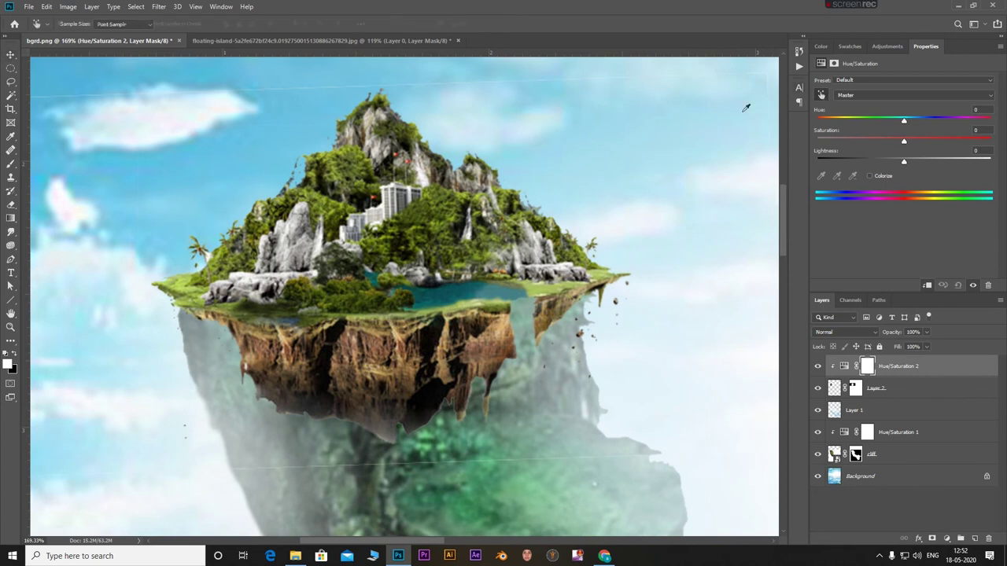
pyautogui.click(444, 208)
pyautogui.moveTo(894, 142); pyautogui.dragTo(879, 142)
pyautogui.scroll(-5, 503, 314)
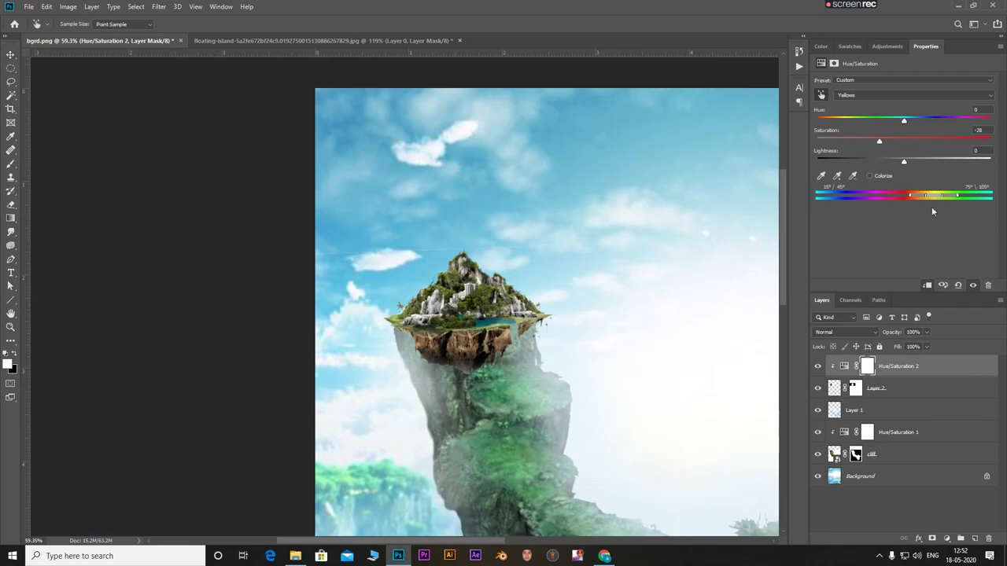
pyautogui.hotkey('ctrl', '0')
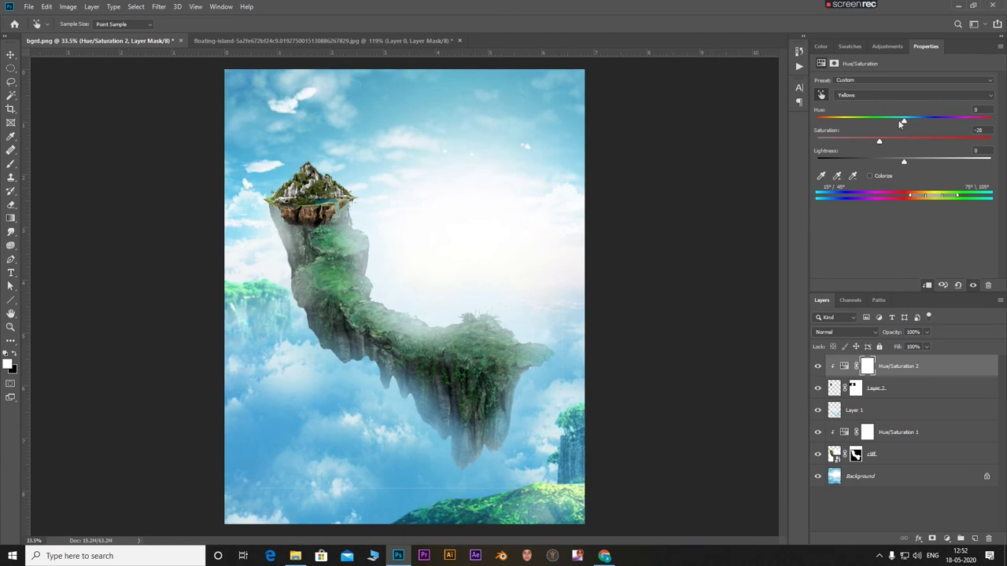
pyautogui.moveTo(904, 122)
pyautogui.mouseDown()
pyautogui.moveTo(982, 120)
pyautogui.moveTo(871, 141)
pyautogui.moveTo(929, 171)
pyautogui.moveTo(916, 173)
pyautogui.mouseUp()
pyautogui.moveTo(871, 143)
pyautogui.mouseDown()
pyautogui.moveTo(887, 143)
pyautogui.moveTo(905, 168)
pyautogui.mouseUp()
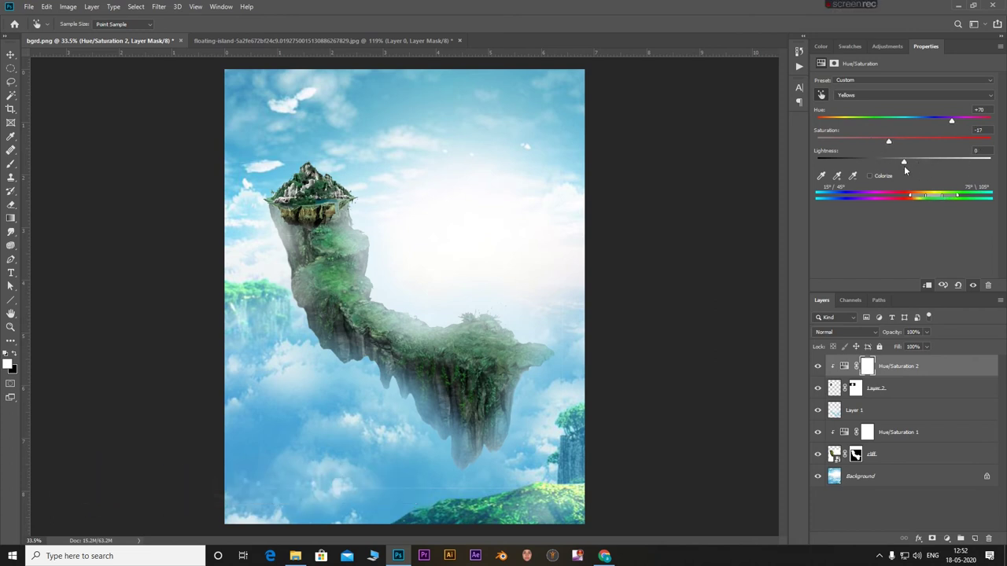
pyautogui.scroll(5, 266, 239)
pyautogui.scroll(-1, 443, 268)
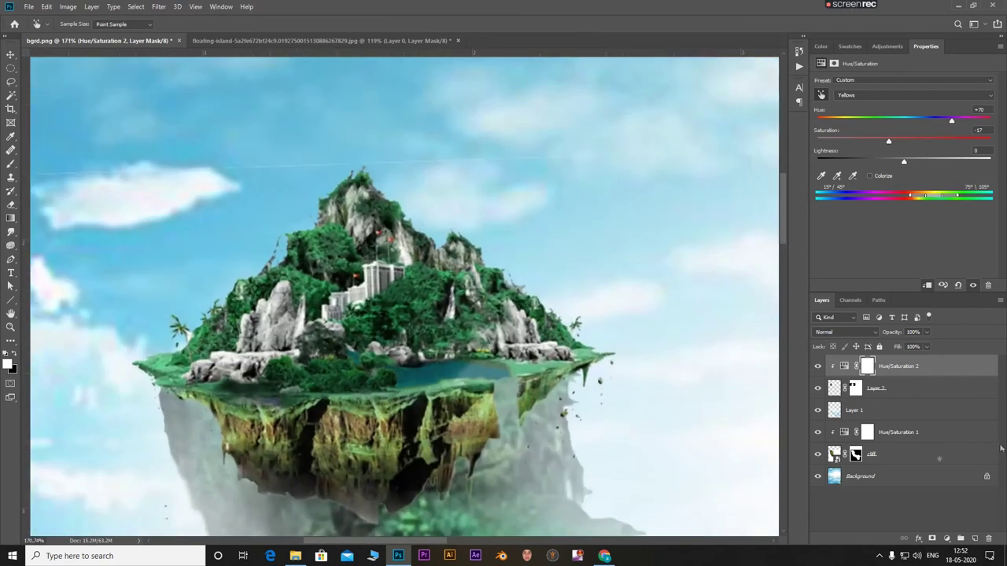
# On Layer 2's mask, paint black with a soft brush to hide the transparent band below the island
pyautogui.click(854, 391)
pyautogui.press('v')
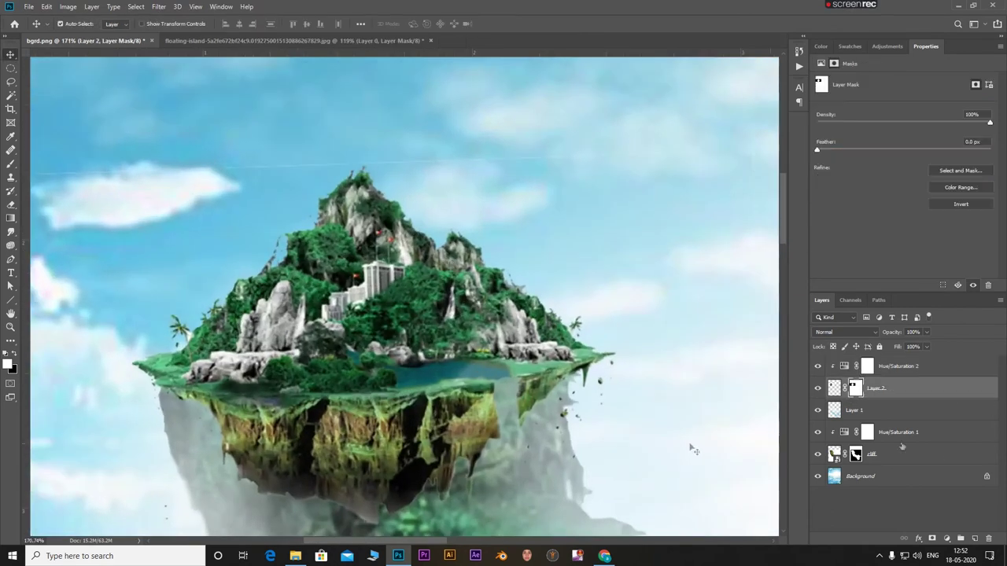
pyautogui.press('b')
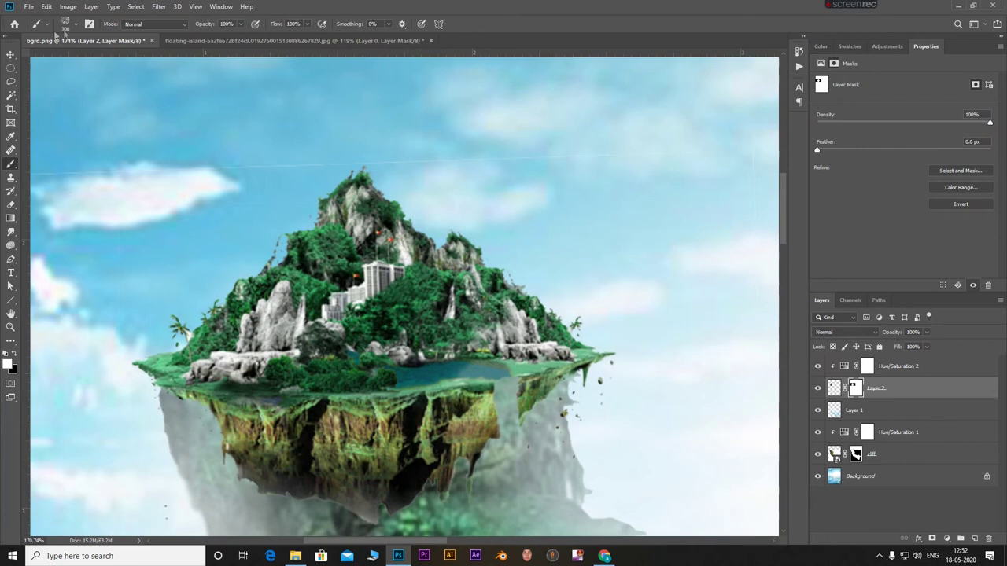
pyautogui.click(66, 23)
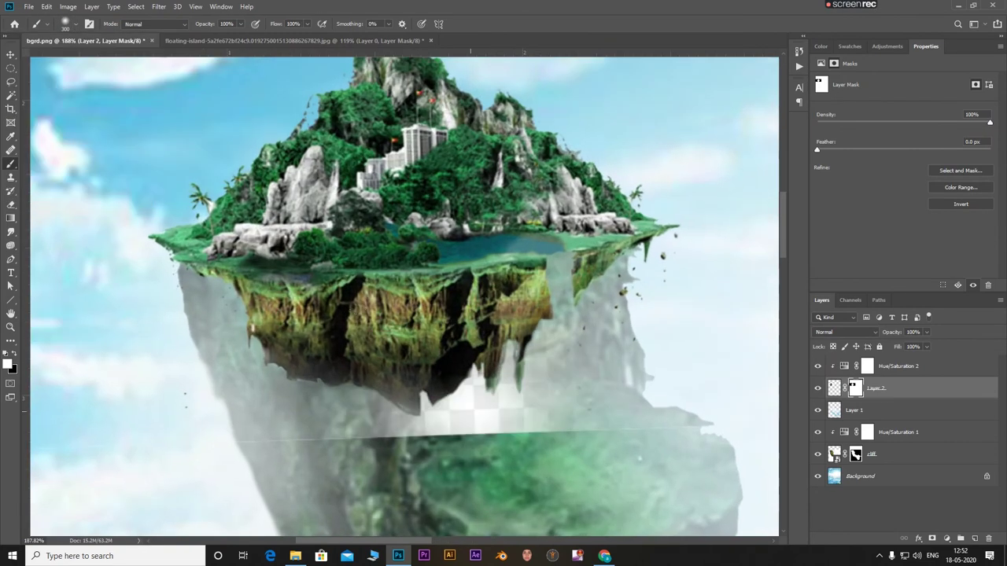
pyautogui.moveTo(483, 431); pyautogui.dragTo(472, 330)
pyautogui.press('x')
pyautogui.moveTo(370, 315); pyautogui.dragTo(260, 331)
pyautogui.moveTo(461, 302); pyautogui.dragTo(525, 346)
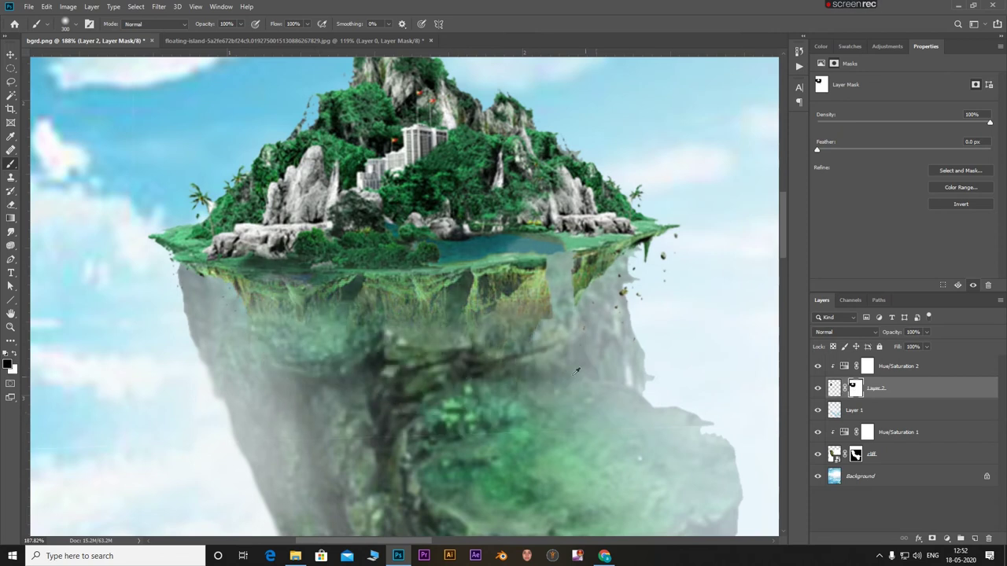
pyautogui.scroll(-3, 576, 370)
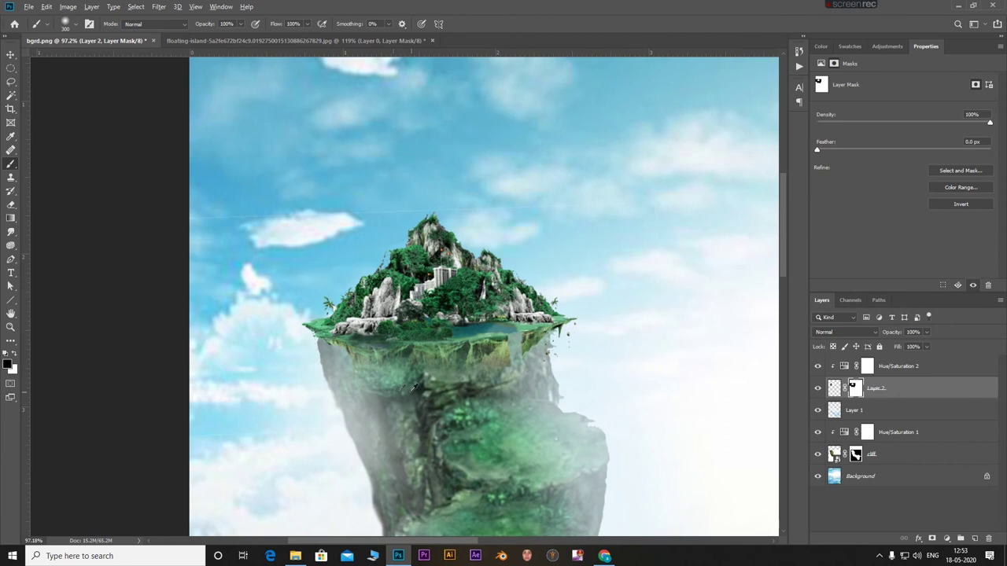
pyautogui.scroll(2, 411, 387)
pyautogui.scroll(1, 405, 411)
pyautogui.scroll(2, 354, 331)
pyautogui.scroll(1, 303, 265)
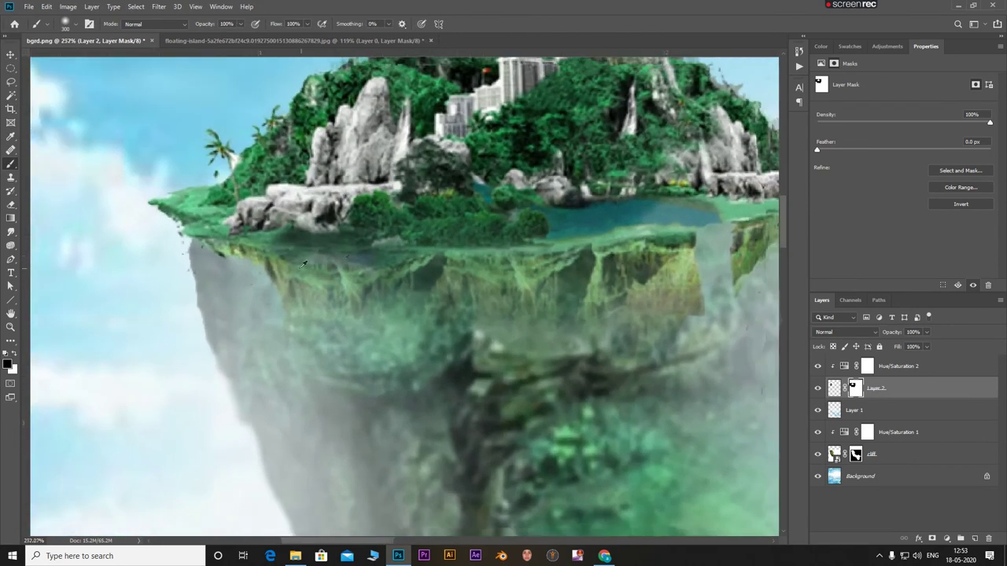
pyautogui.scroll(-1, 302, 265)
pyautogui.scroll(1, 390, 280)
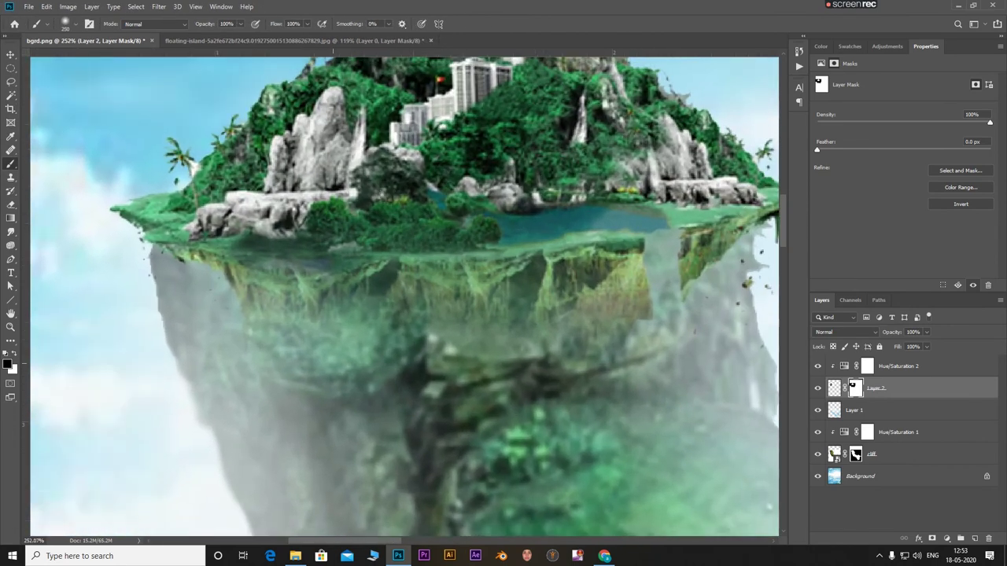
# Blend the island's underside and dark right edge into the cliff fog on the mask
pyautogui.moveTo(144, 255)
pyautogui.mouseDown()
pyautogui.moveTo(582, 303)
pyautogui.moveTo(472, 271)
pyautogui.mouseUp()
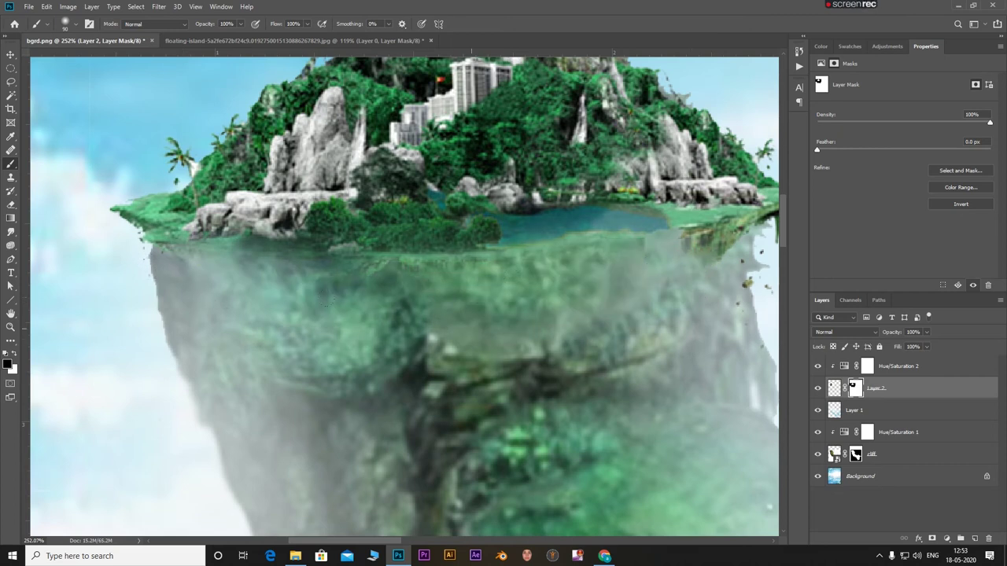
pyautogui.moveTo(656, 268)
pyautogui.mouseDown()
pyautogui.moveTo(719, 239)
pyautogui.moveTo(606, 271)
pyautogui.mouseUp()
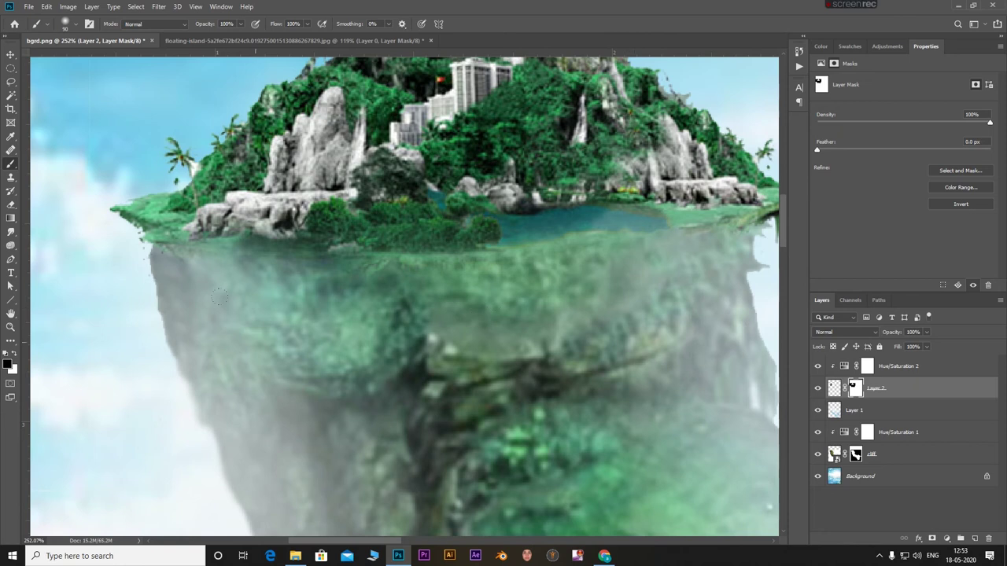
pyautogui.scroll(-3, 219, 296)
pyautogui.scroll(3, 439, 311)
pyautogui.scroll(2, 440, 312)
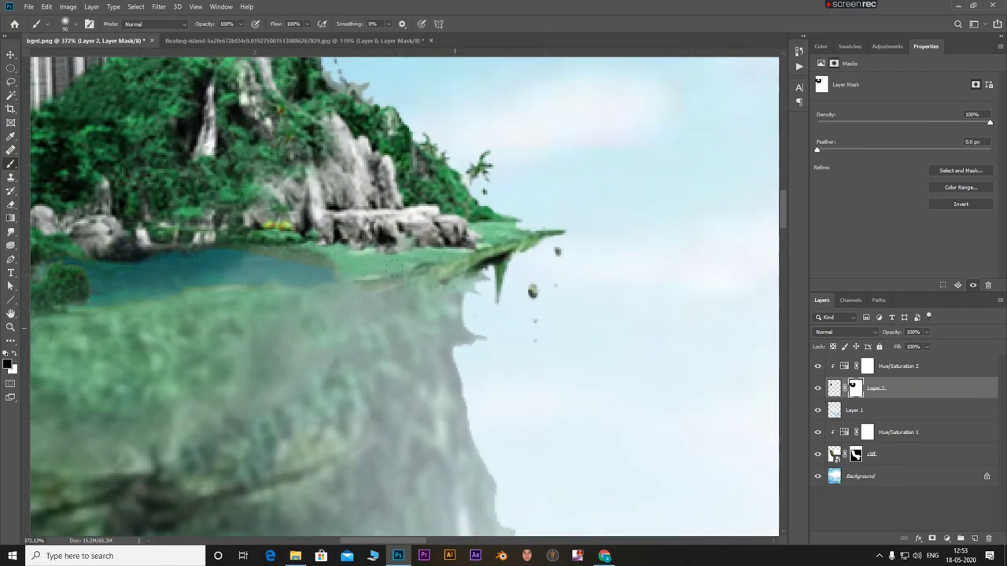
pyautogui.moveTo(476, 271); pyautogui.dragTo(378, 295)
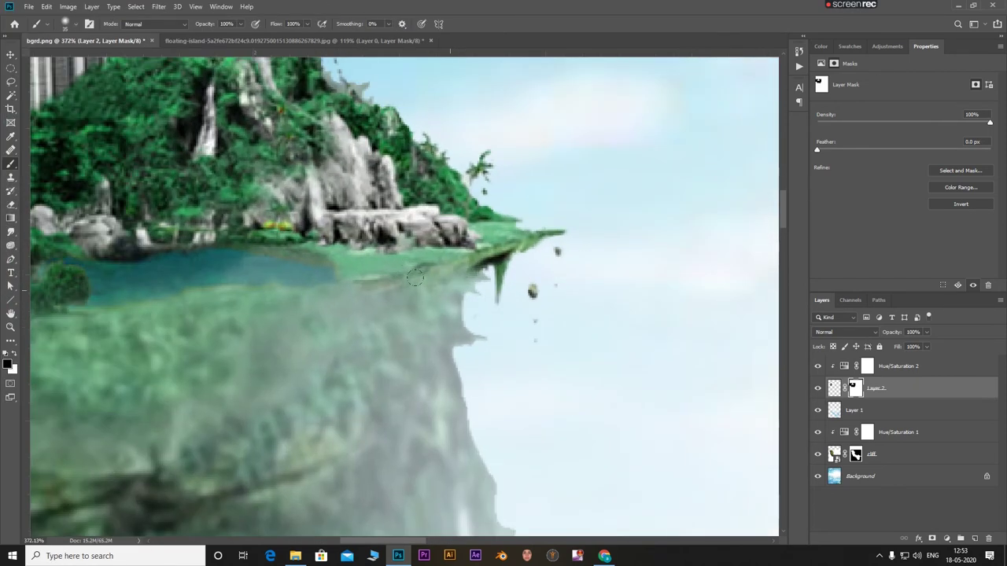
pyautogui.scroll(-2, 487, 318)
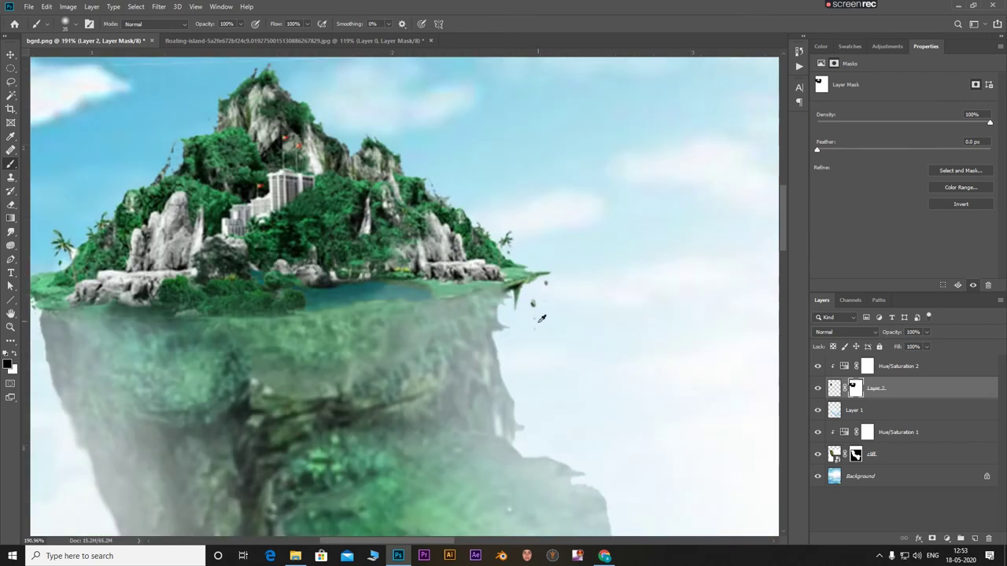
pyautogui.scroll(2, 259, 349)
pyautogui.scroll(-3, 254, 348)
pyautogui.scroll(2, 274, 348)
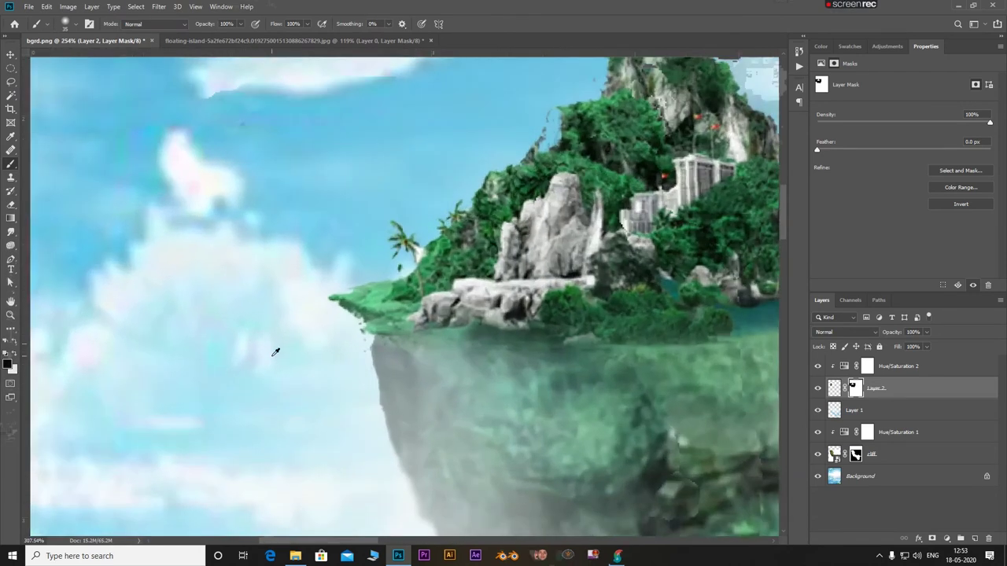
pyautogui.scroll(2, 275, 348)
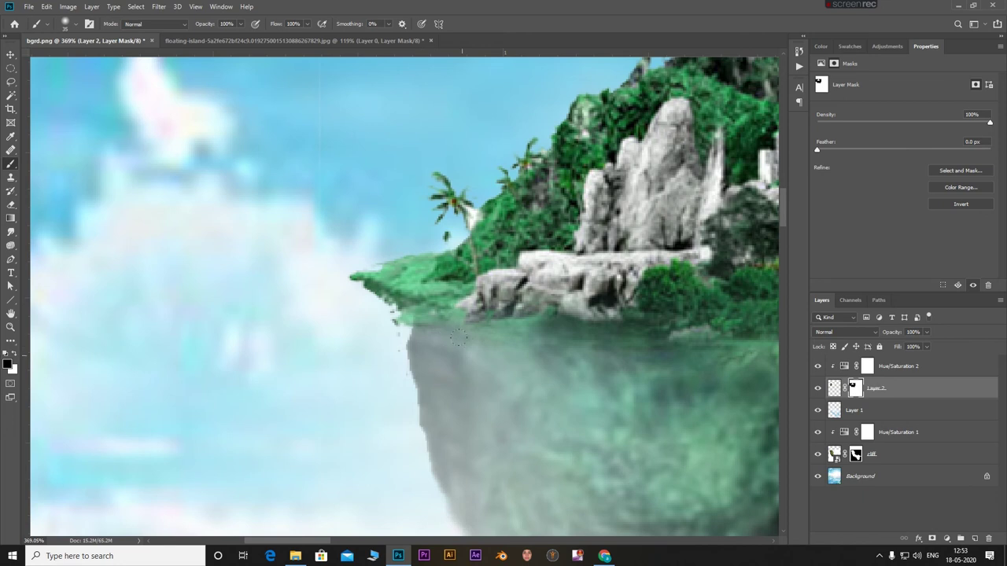
pyautogui.scroll(-3, 370, 334)
pyautogui.scroll(-3, 361, 343)
pyautogui.scroll(-2, 361, 342)
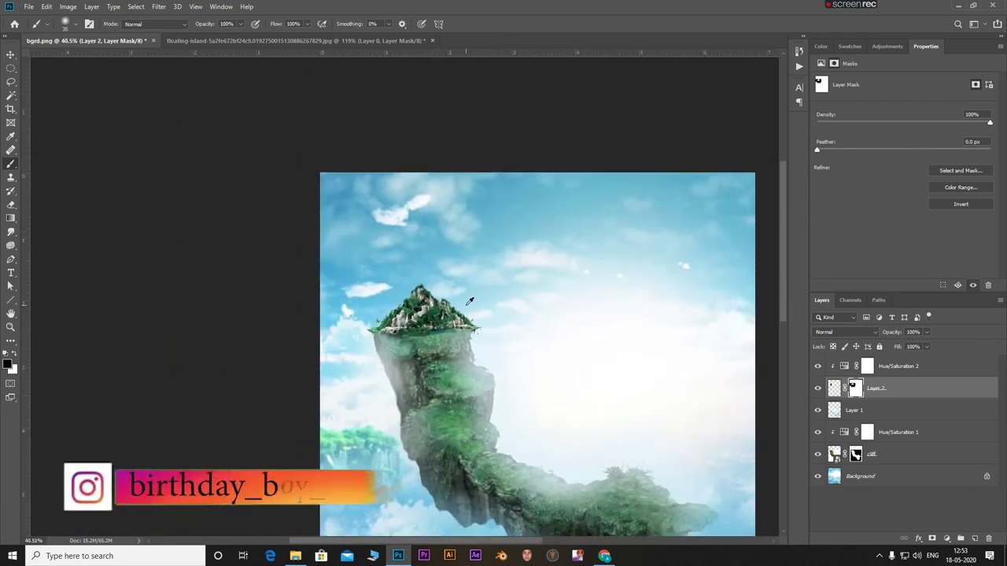
pyautogui.scroll(-2, 285, 255)
pyautogui.scroll(1, 305, 232)
pyautogui.scroll(2, 315, 236)
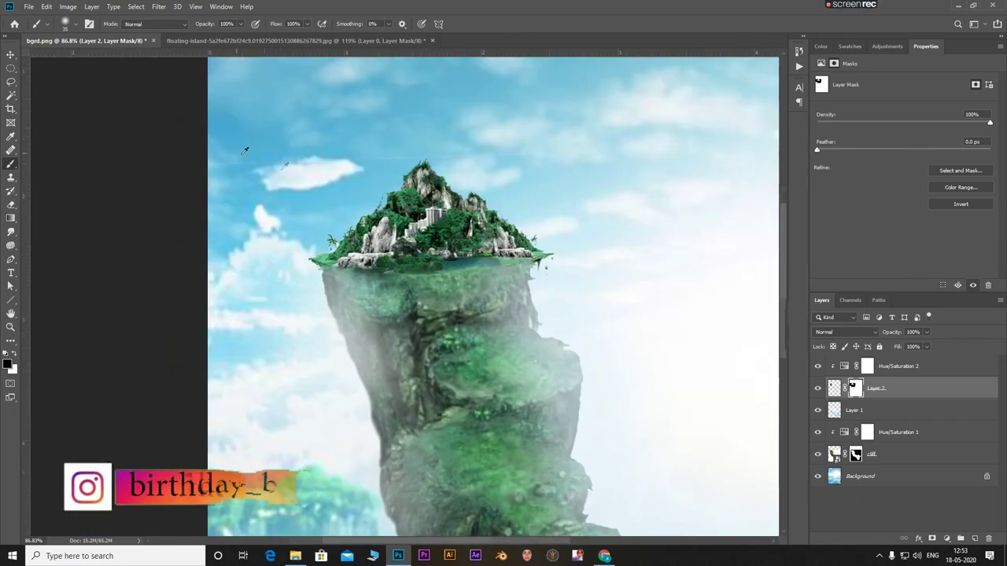
pyautogui.scroll(2, 472, 338)
# Switch to white at 24% brush opacity and softly restore the island's lower edge
pyautogui.press('x')
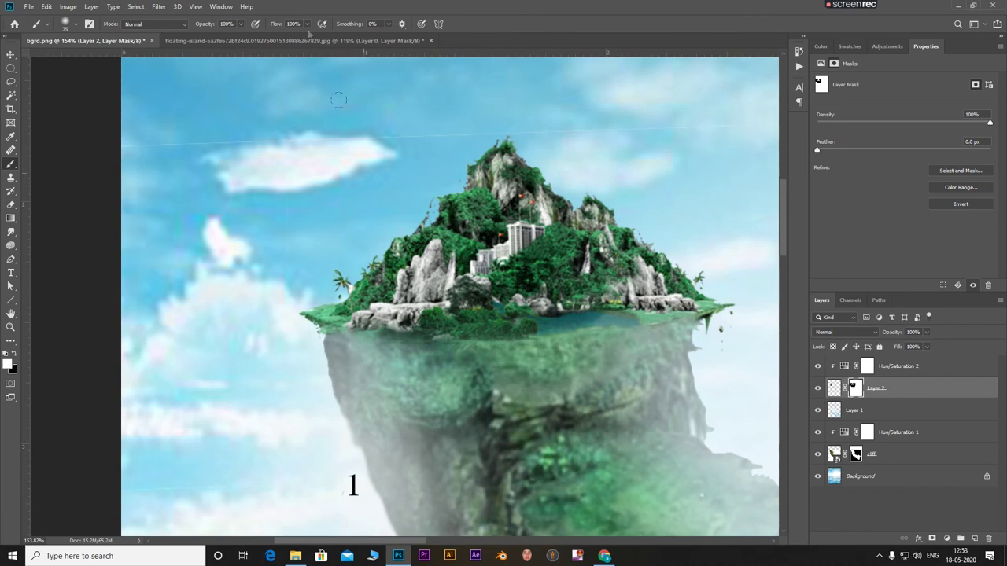
pyautogui.click(241, 25)
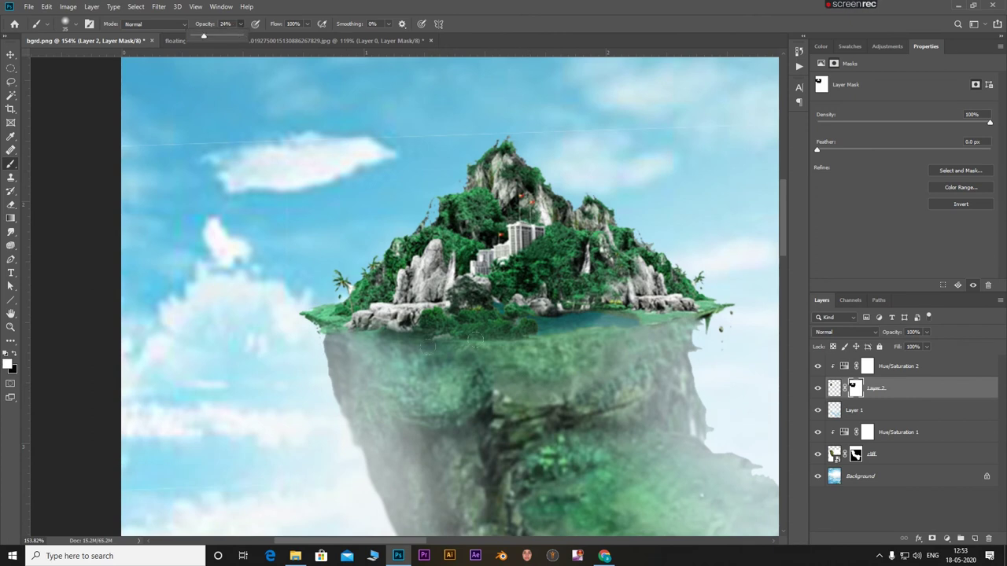
pyautogui.click(369, 342)
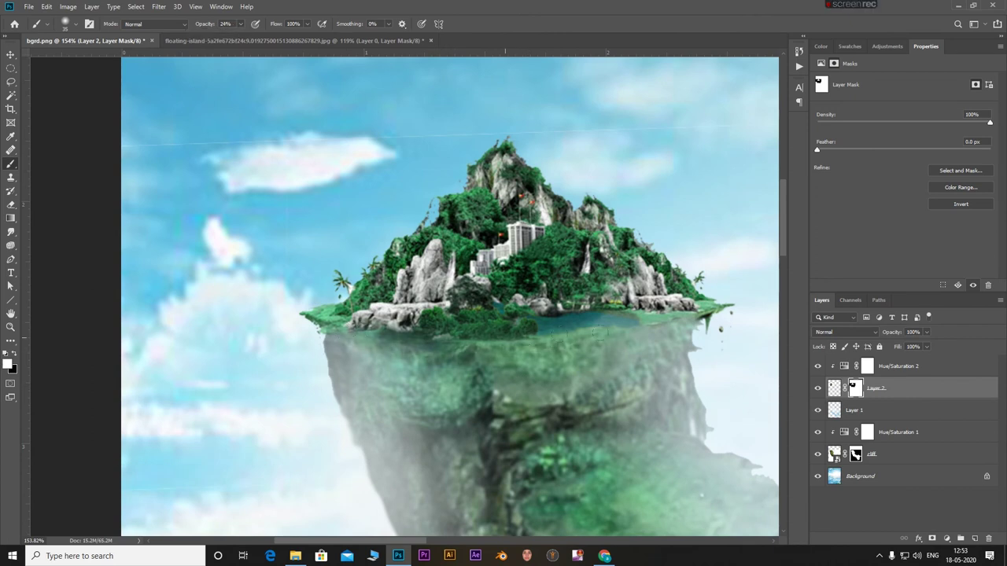
pyautogui.moveTo(599, 334); pyautogui.dragTo(656, 321)
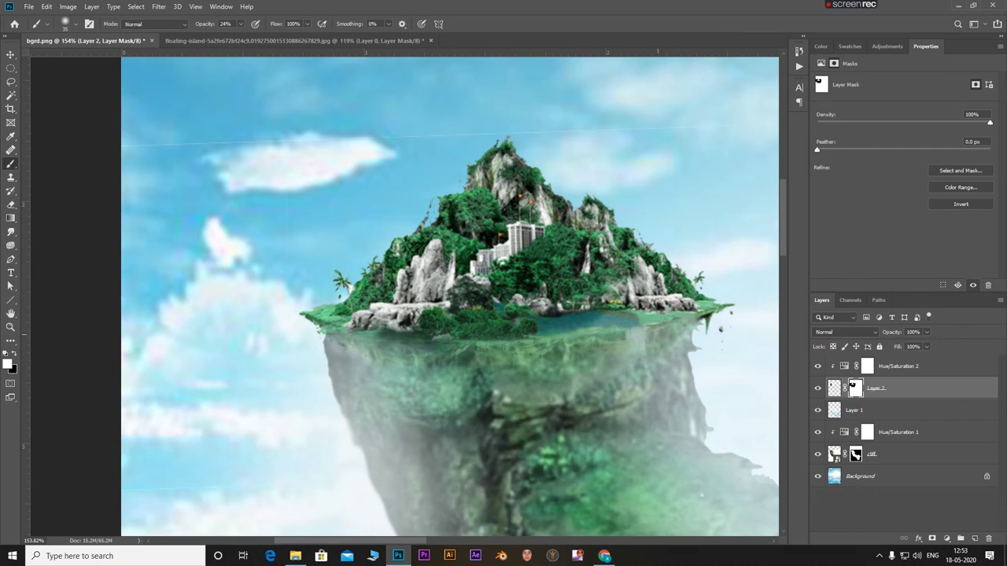
pyautogui.scroll(-4, 582, 339)
pyautogui.scroll(-4, 472, 342)
pyautogui.scroll(-2, 359, 344)
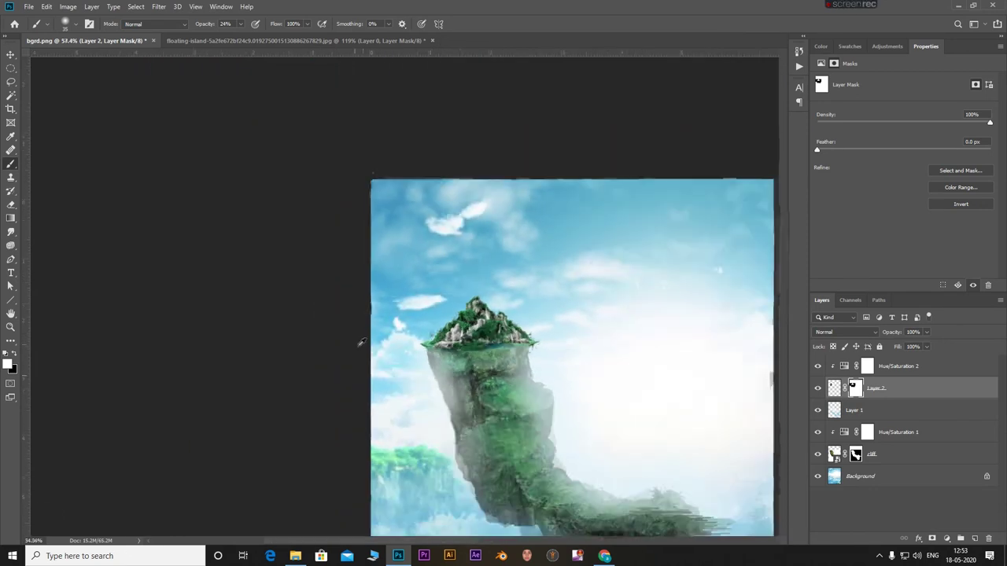
pyautogui.scroll(-2, 387, 206)
pyautogui.scroll(4, 273, 118)
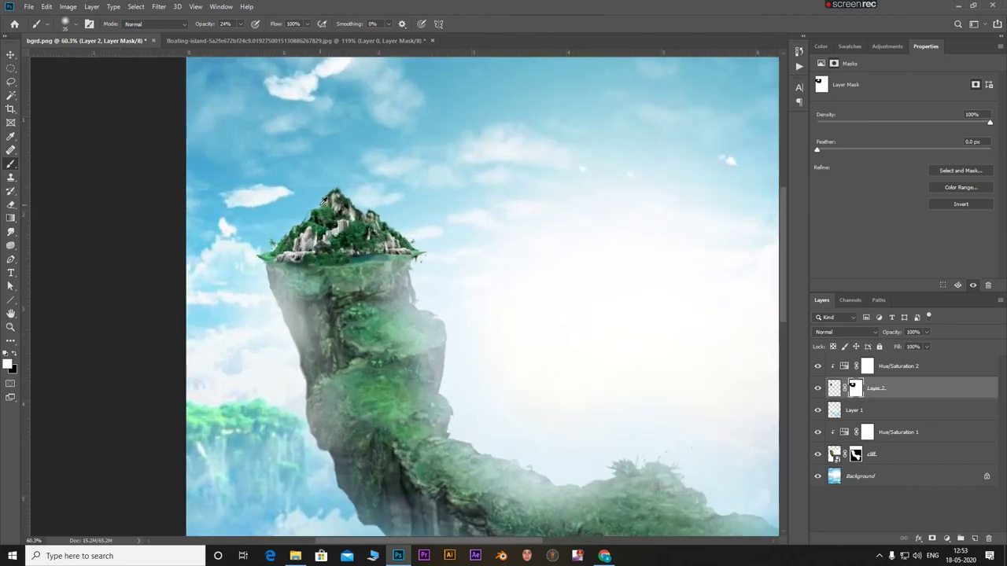
pyautogui.scroll(4, 322, 200)
# Set Hue/Saturation 2's Master Lightness to +7 to brighten the island
pyautogui.click(839, 368)
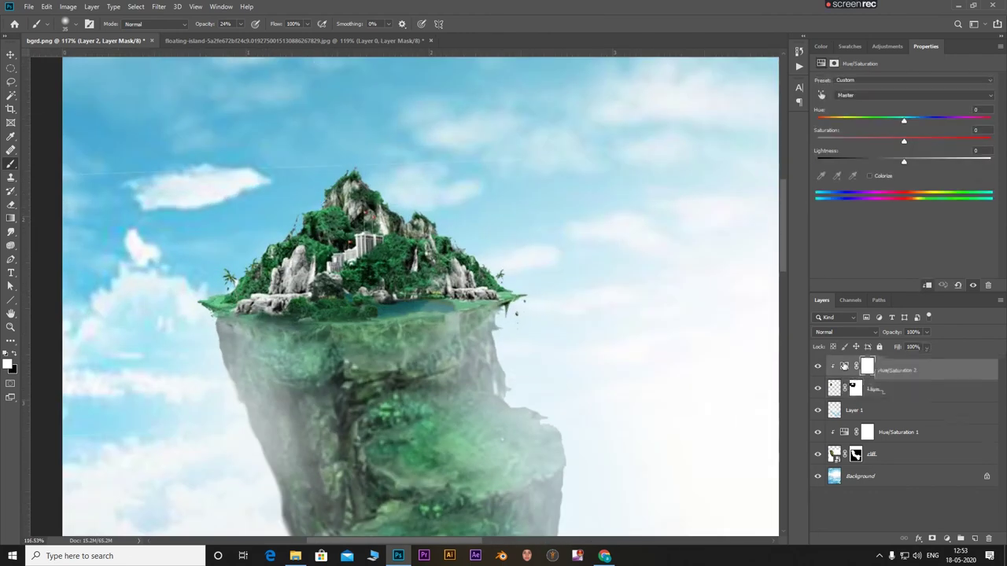
pyautogui.moveTo(905, 161); pyautogui.dragTo(914, 163)
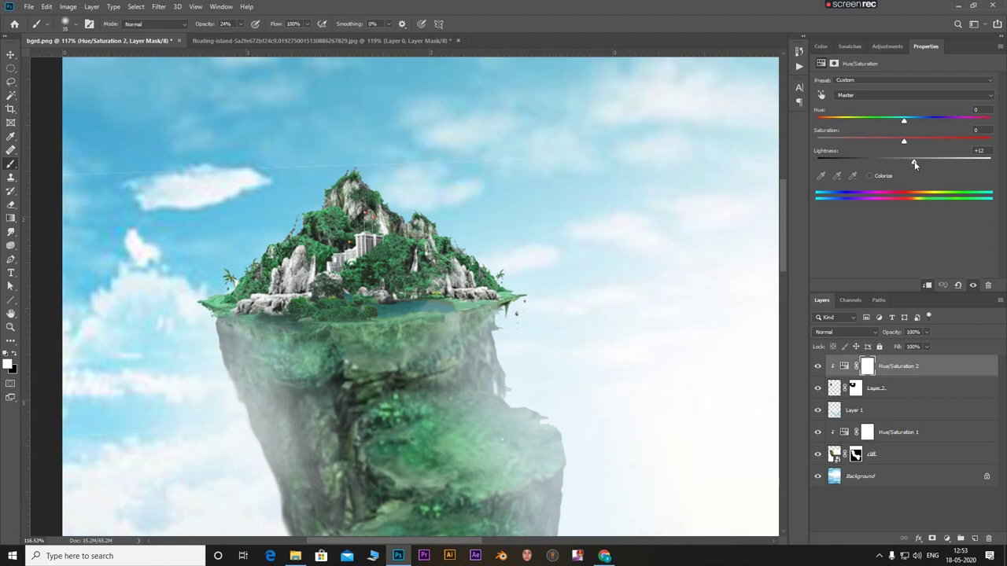
pyautogui.scroll(-5, 586, 262)
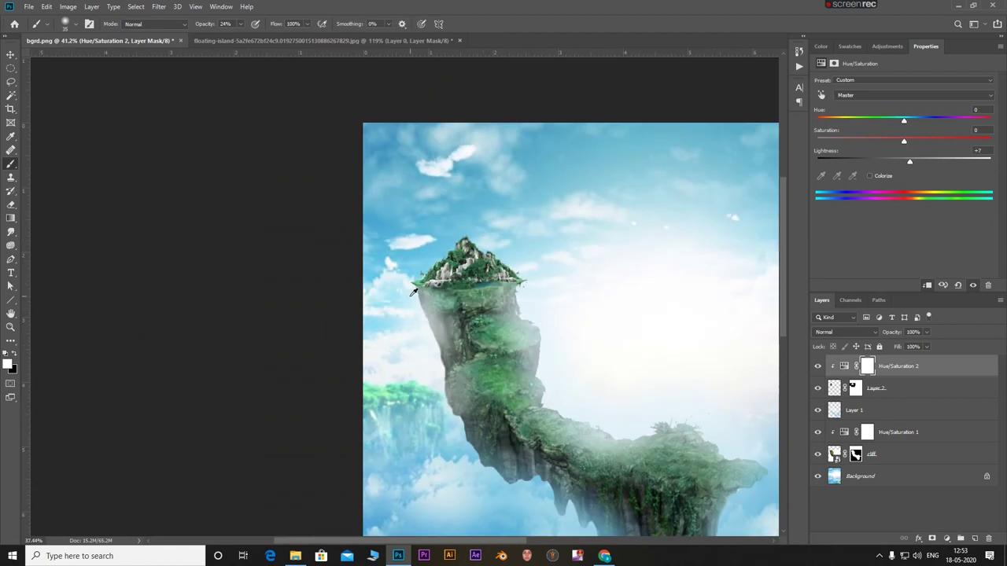
pyautogui.scroll(-1, 412, 292)
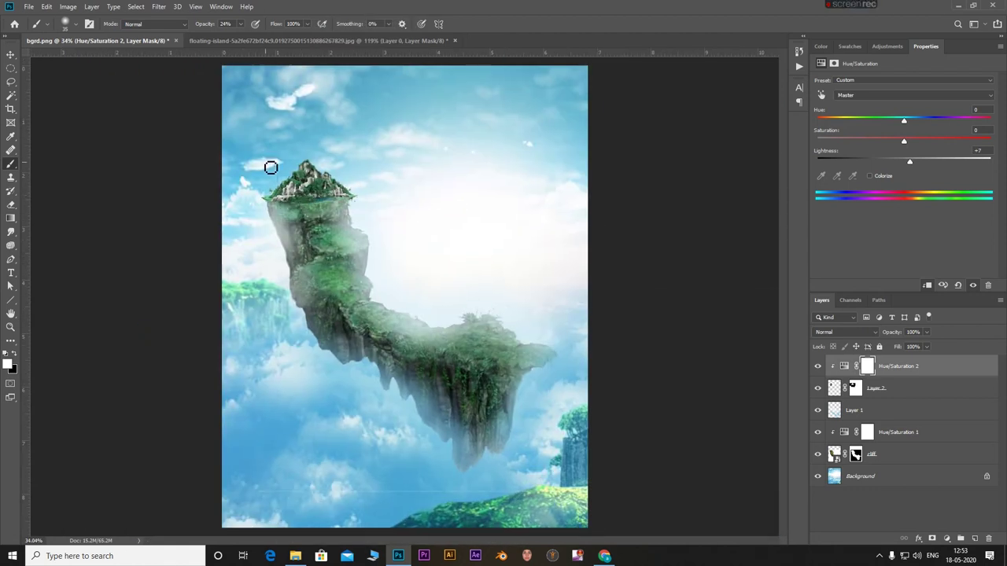
pyautogui.scroll(2, 273, 165)
pyautogui.scroll(4, 270, 150)
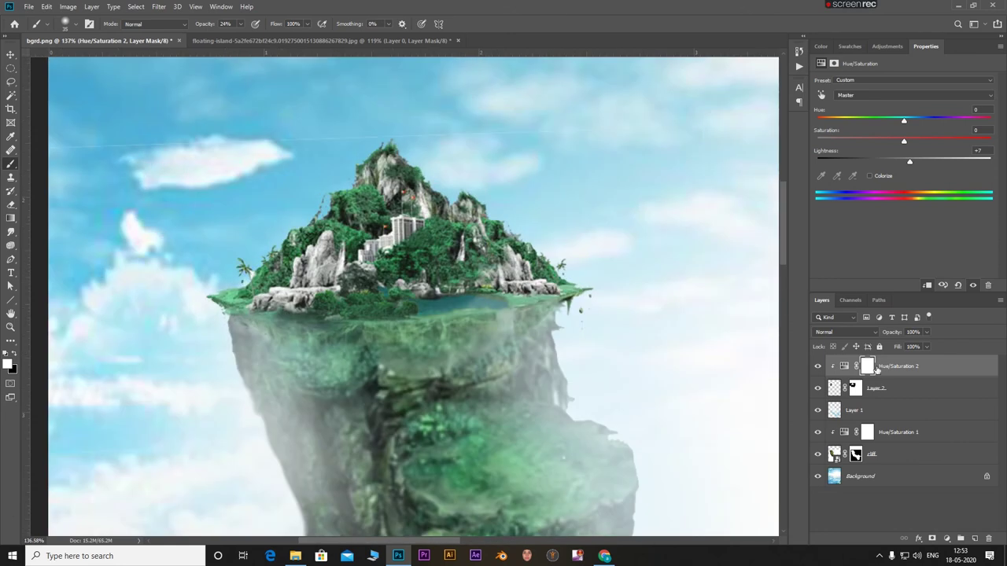
# On a new Layer 3, paint 112 px scatter-brush strokes around the island peak and slopes
pyautogui.click(974, 537)
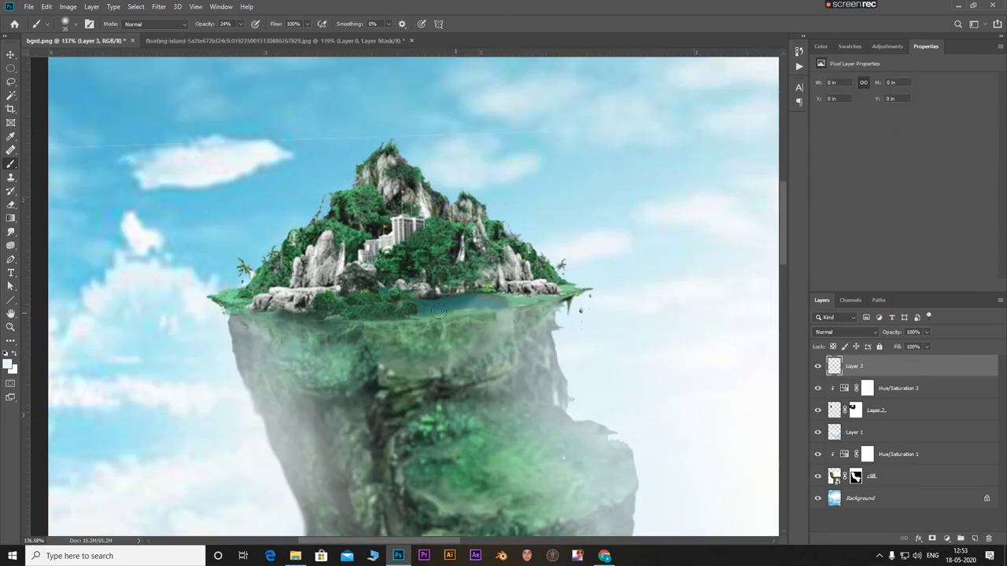
pyautogui.click(67, 24)
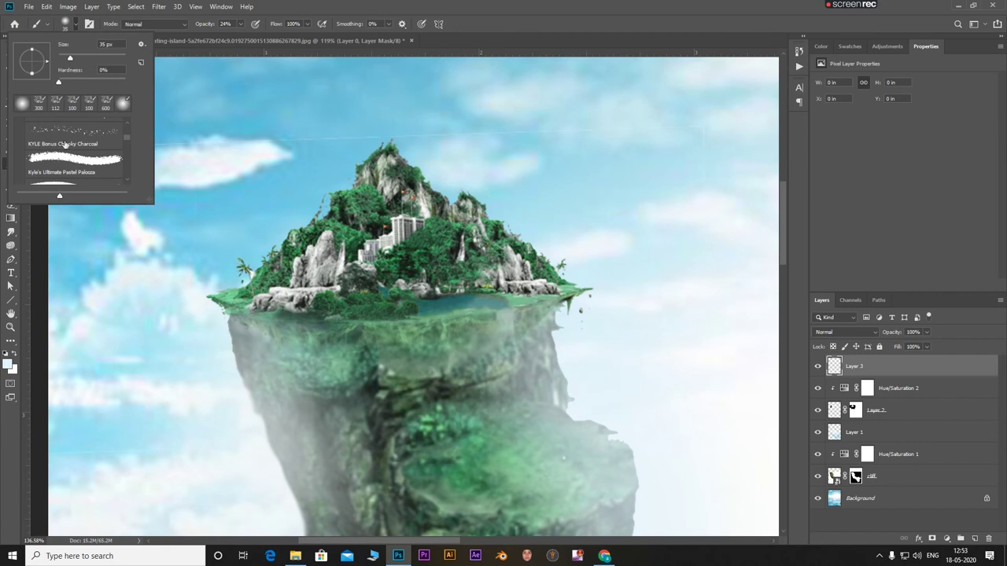
pyautogui.click(56, 103)
pyautogui.click(212, 242)
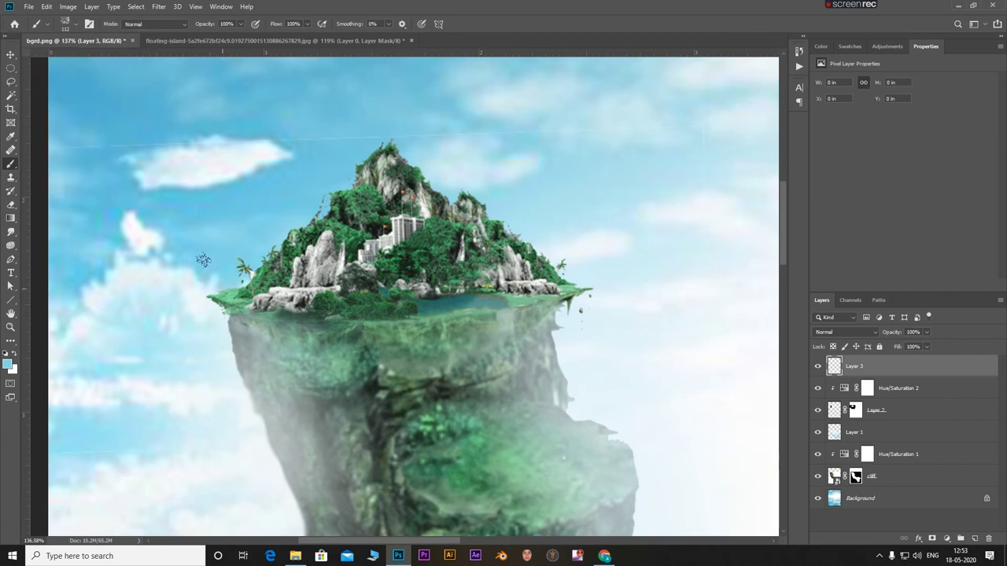
pyautogui.moveTo(346, 228); pyautogui.dragTo(315, 157)
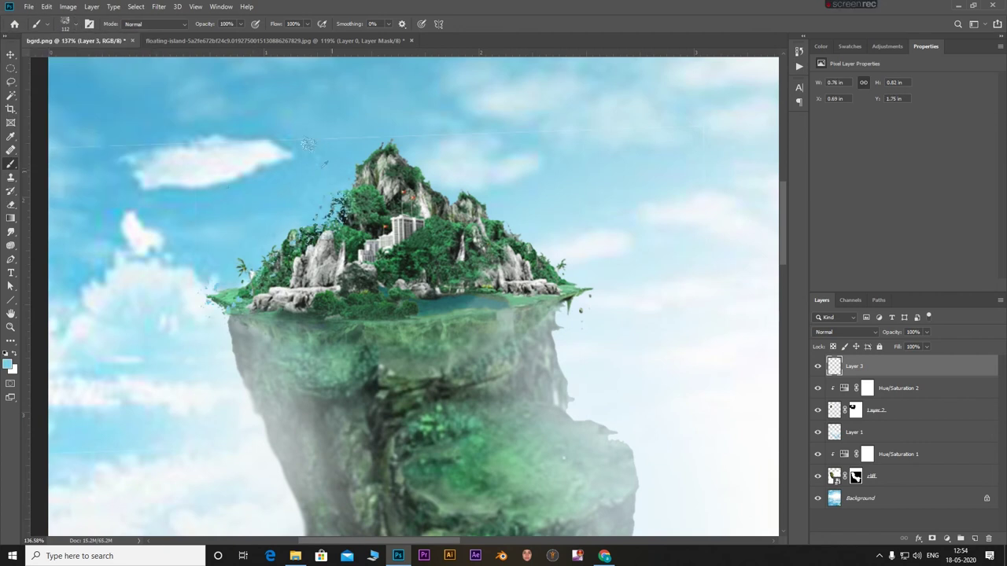
pyautogui.moveTo(347, 116); pyautogui.dragTo(387, 131)
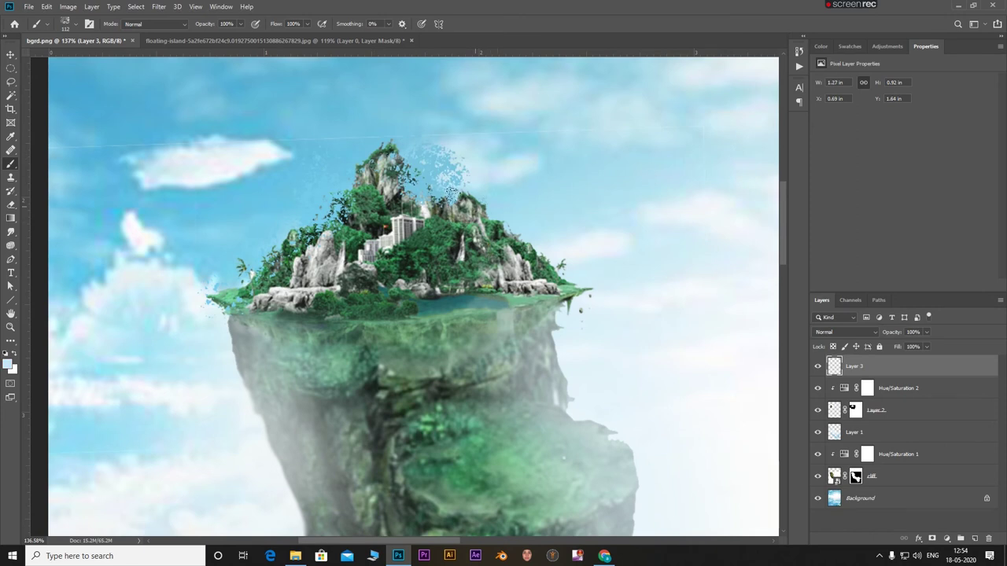
pyautogui.moveTo(476, 197); pyautogui.dragTo(590, 303)
pyautogui.moveTo(527, 233); pyautogui.dragTo(409, 141)
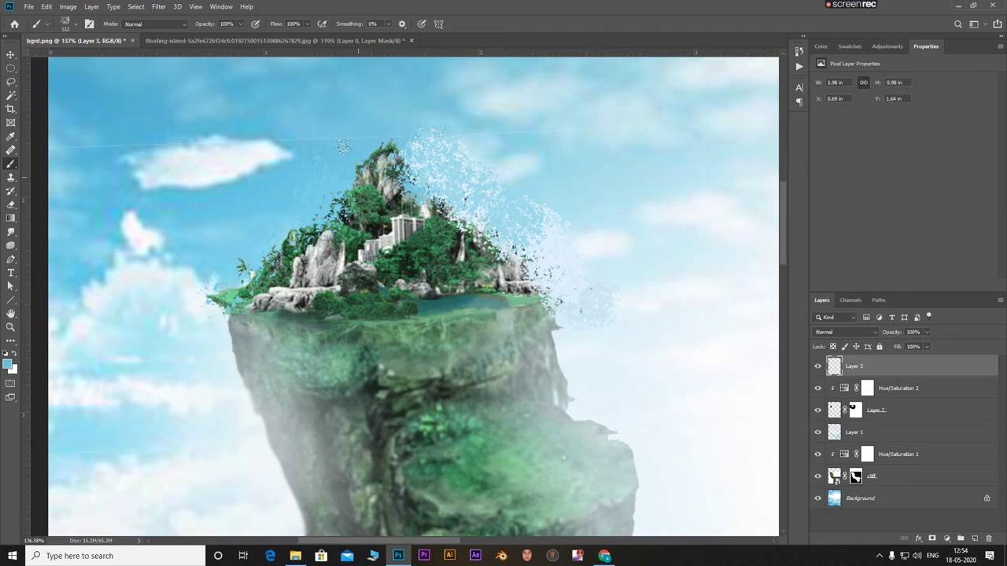
pyautogui.moveTo(344, 147); pyautogui.dragTo(220, 283)
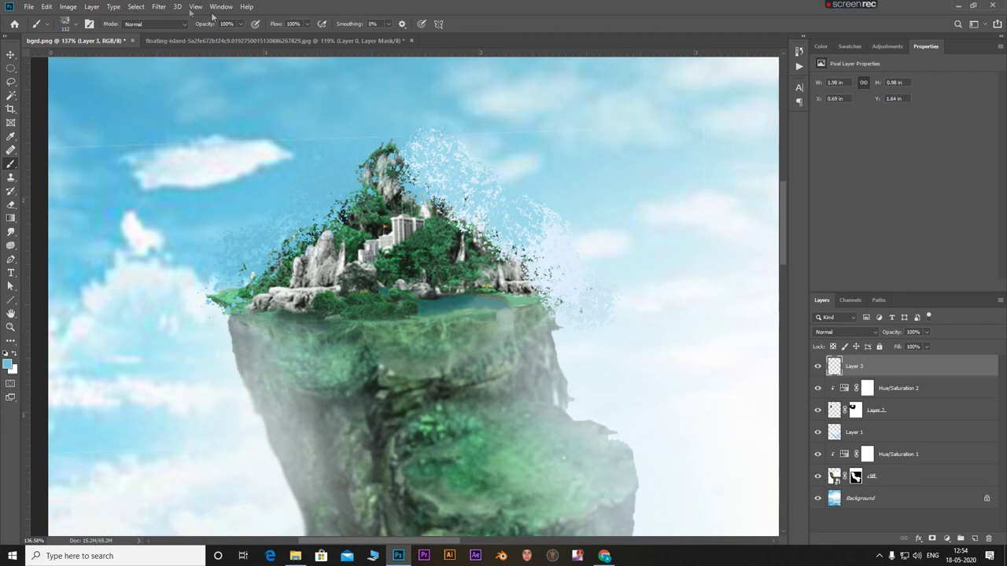
# Apply a Gaussian Blur with radius 100 to Layer 3
pyautogui.click(158, 6)
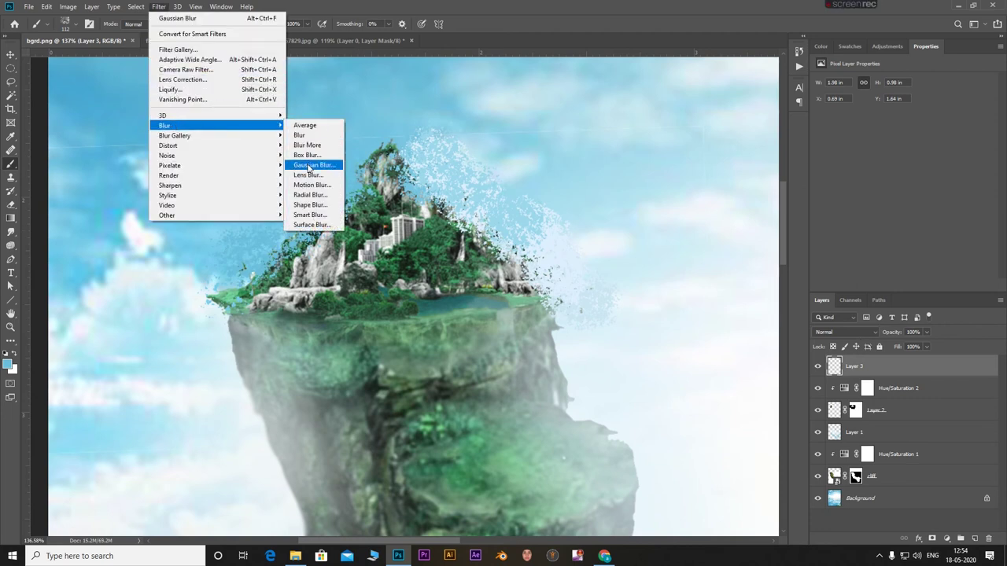
pyautogui.click(309, 167)
pyautogui.moveTo(650, 302)
pyautogui.mouseDown()
pyautogui.moveTo(621, 304)
pyautogui.moveTo(666, 303)
pyautogui.mouseUp()
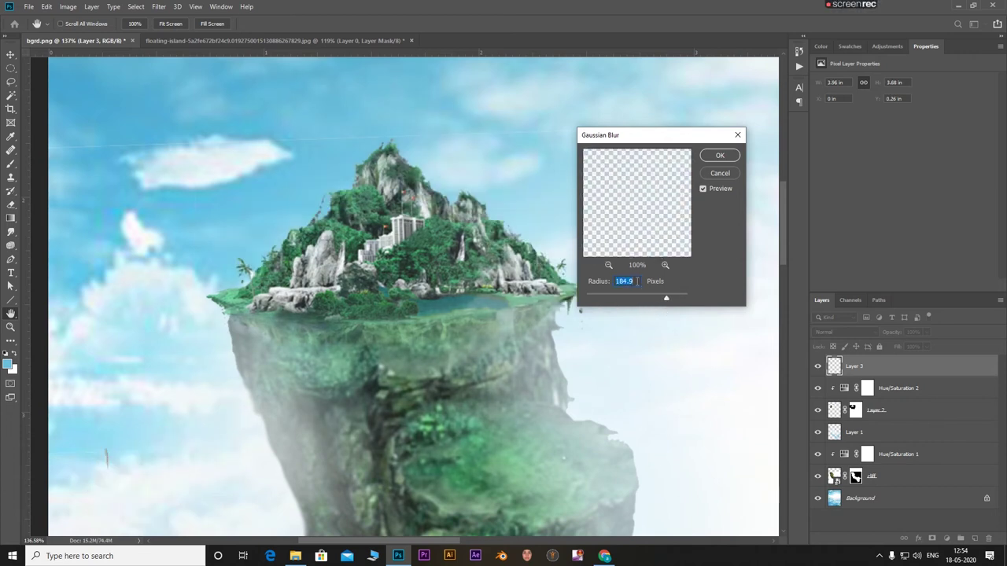
pyautogui.write('100')
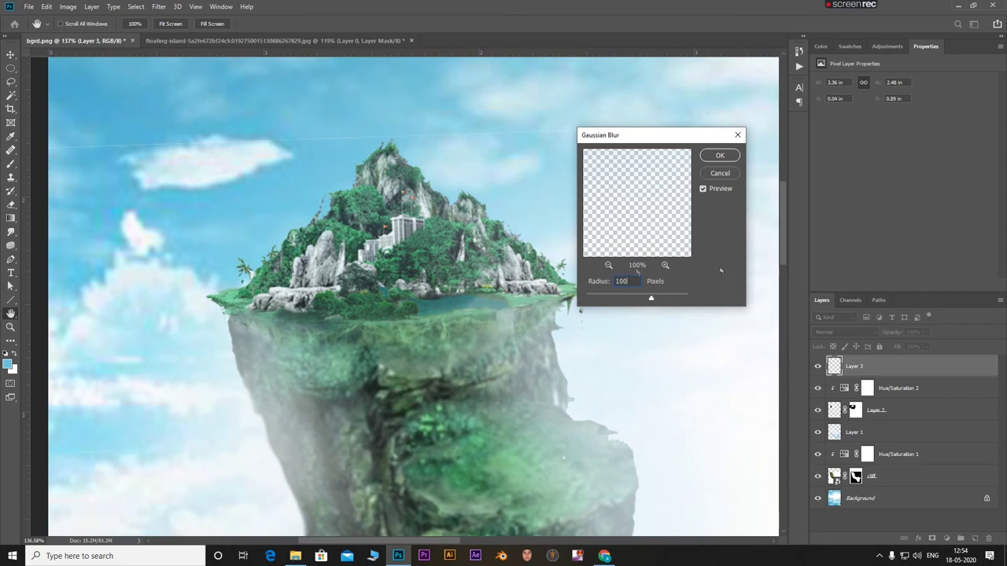
pyautogui.click(720, 156)
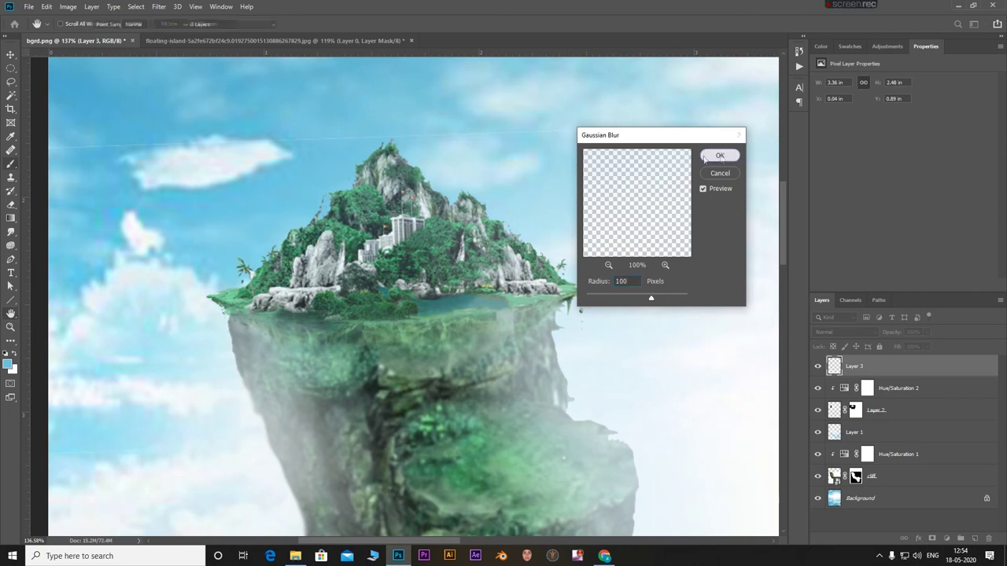
pyautogui.click(855, 410)
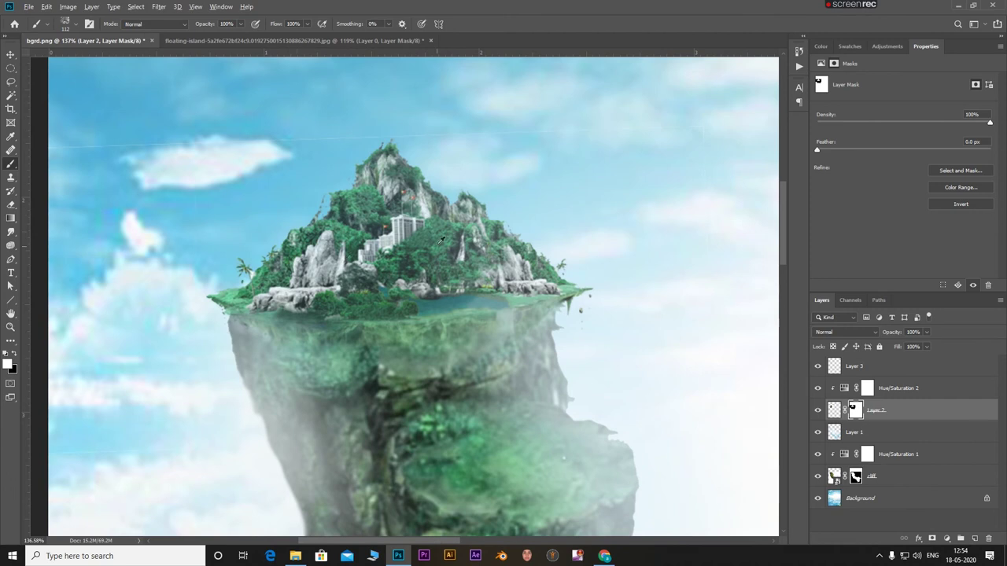
# With a soft round brush, clean the grey fringe along the cliff's left edge on the mask
pyautogui.scroll(2, 441, 240)
pyautogui.scroll(2, 354, 204)
pyautogui.scroll(1, 298, 257)
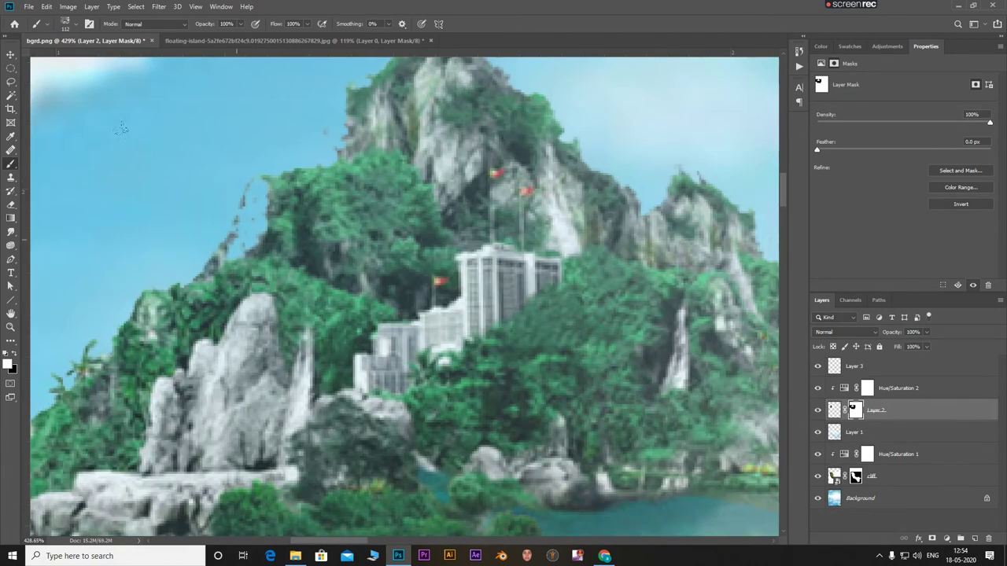
pyautogui.click(69, 25)
pyautogui.click(35, 106)
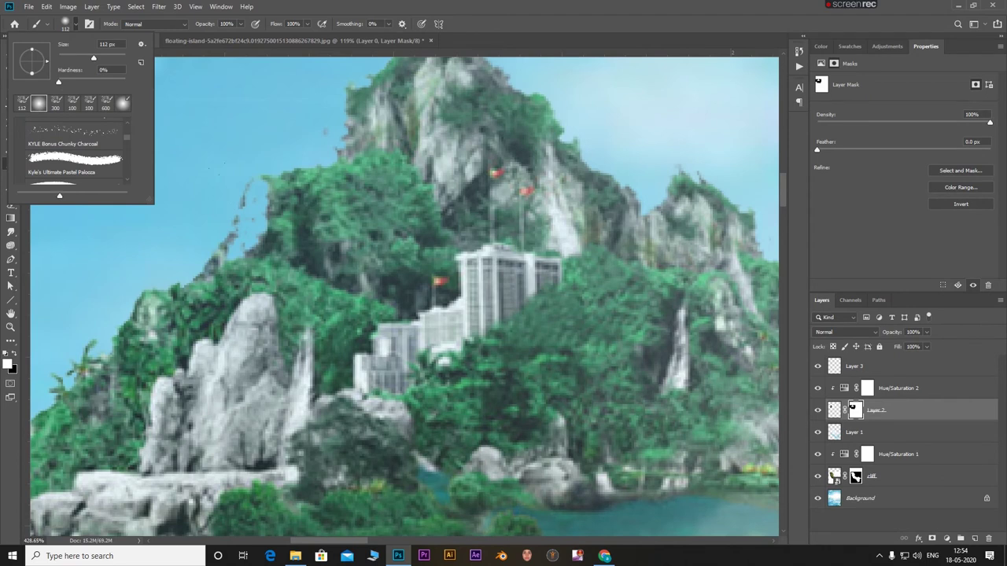
pyautogui.press('Return')
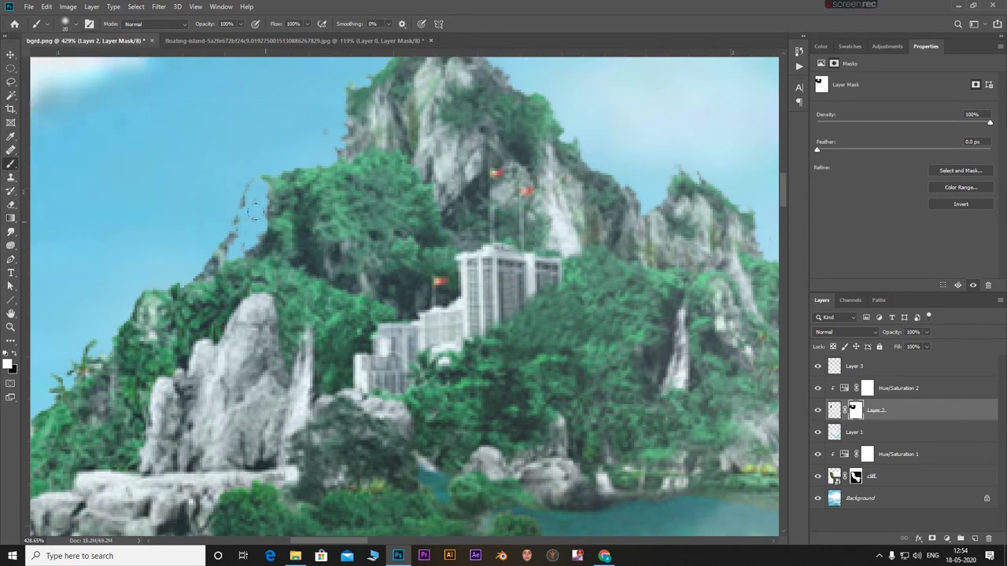
pyautogui.moveTo(250, 203); pyautogui.dragTo(234, 251)
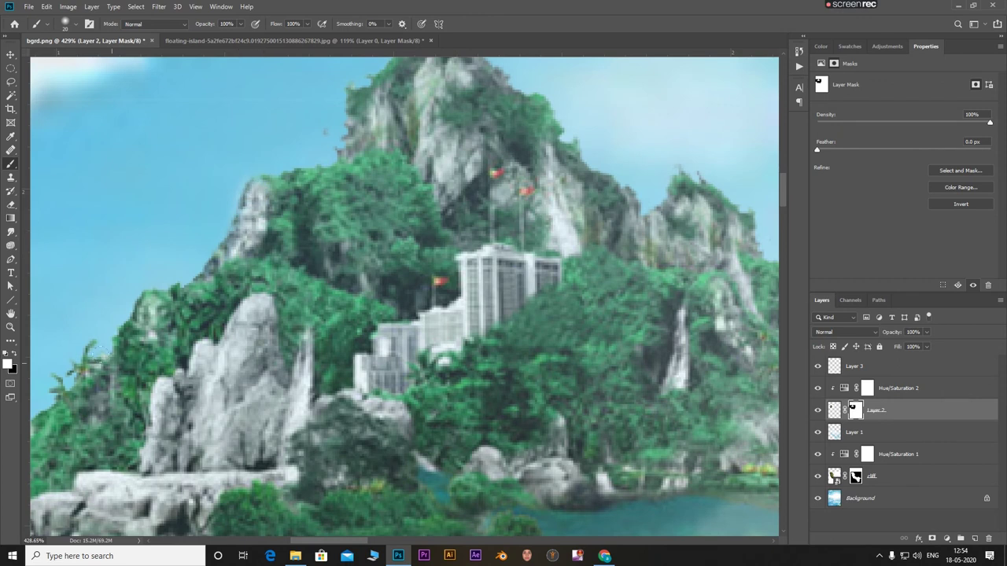
pyautogui.scroll(-5, 239, 285)
pyautogui.scroll(3, 229, 291)
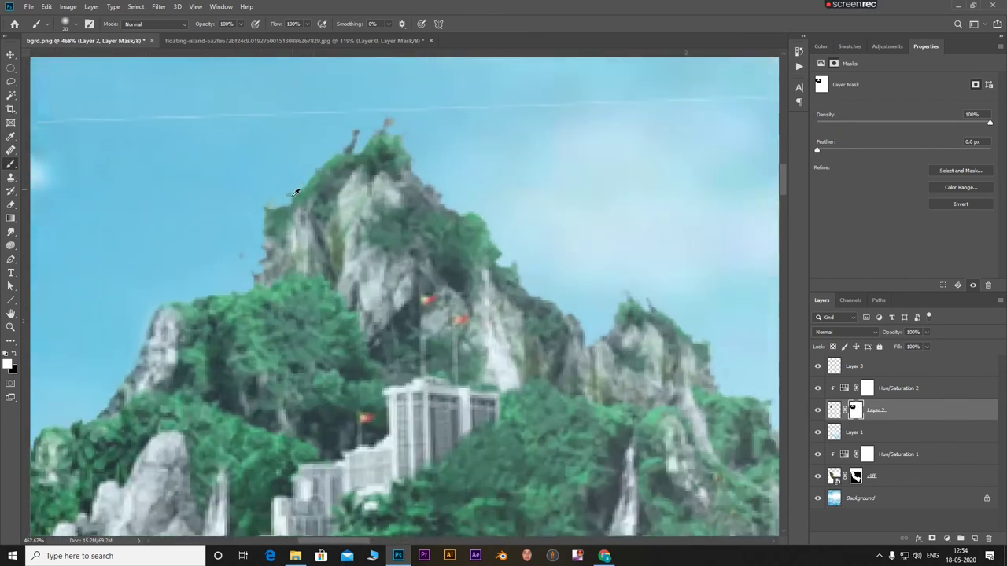
pyautogui.scroll(2, 221, 295)
pyautogui.scroll(2, 214, 300)
pyautogui.moveTo(218, 261); pyautogui.dragTo(281, 166)
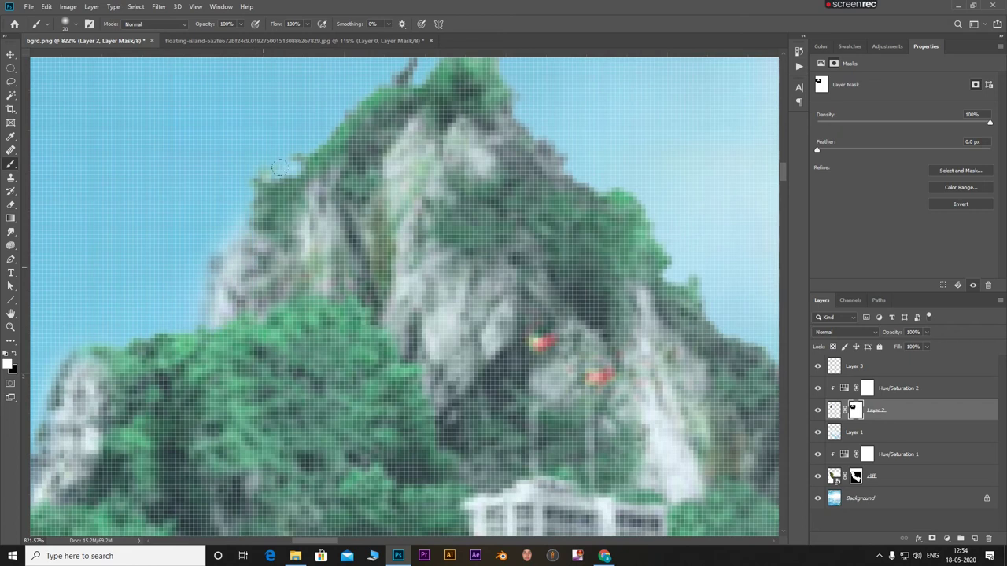
# Tidy the mask along the mountain's right slope
pyautogui.scroll(-2, 393, 228)
pyautogui.scroll(2, 409, 207)
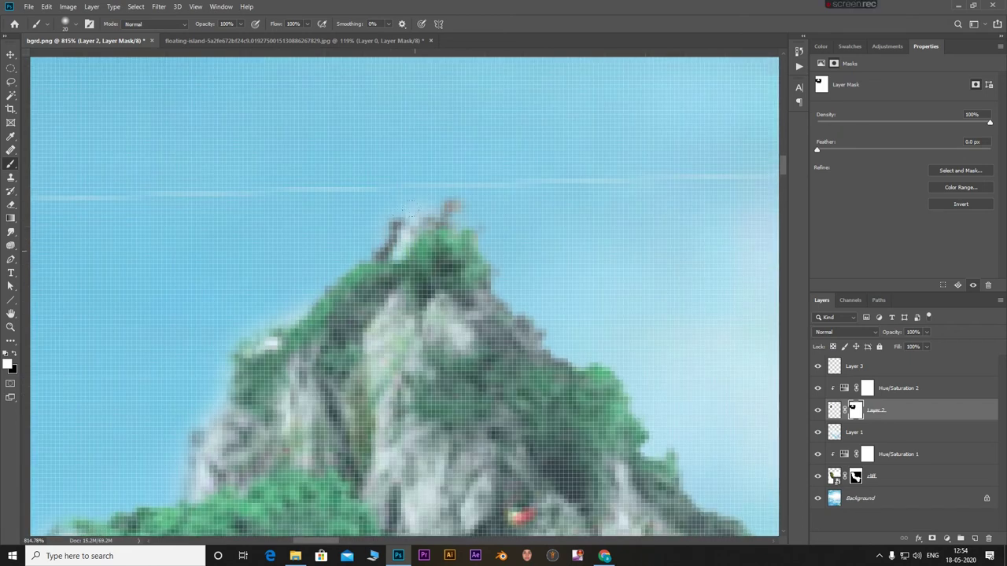
pyautogui.scroll(-3, 496, 390)
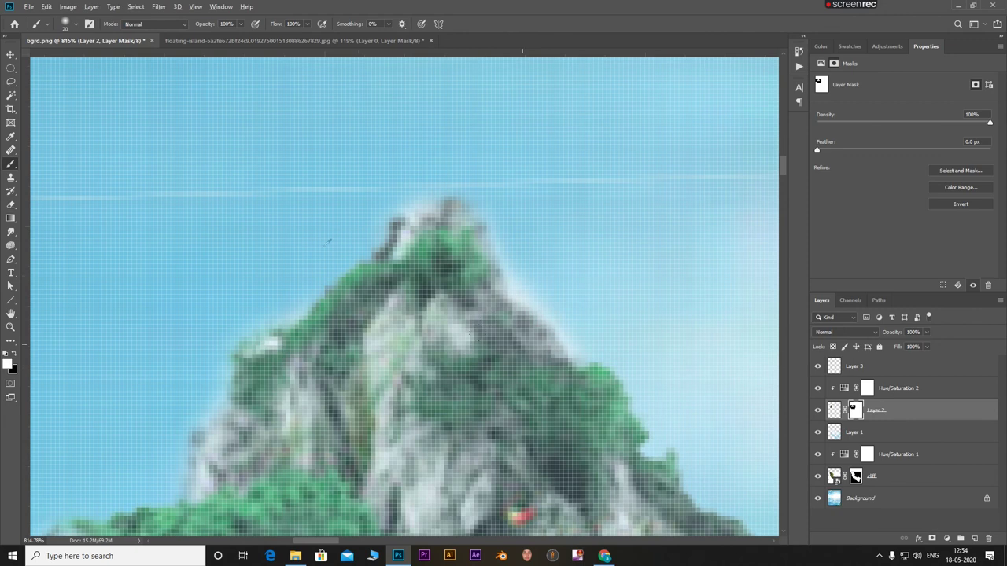
pyautogui.scroll(-1, 497, 390)
pyautogui.scroll(2, 496, 390)
pyautogui.moveTo(395, 273); pyautogui.dragTo(440, 297)
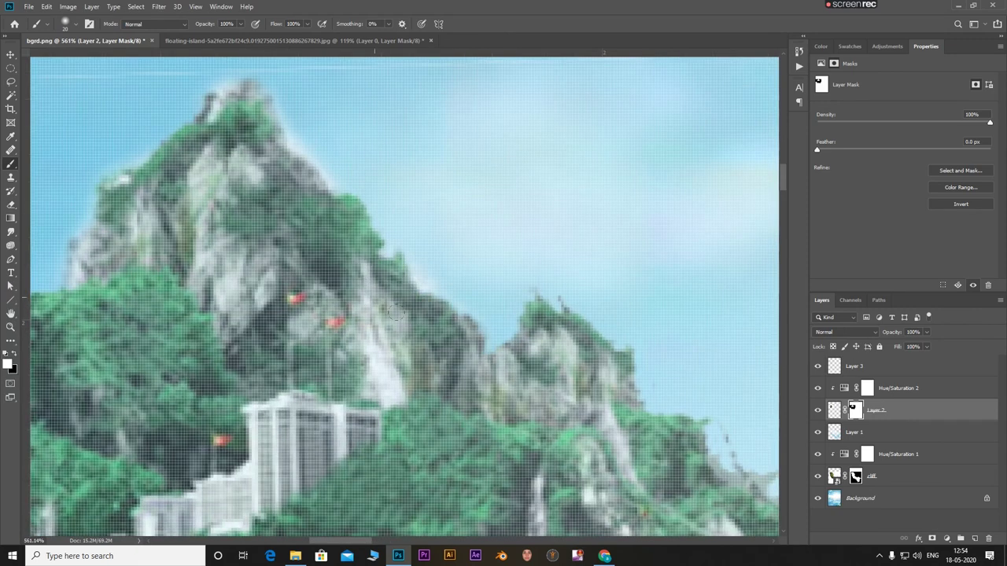
pyautogui.moveTo(488, 338); pyautogui.dragTo(515, 313)
pyautogui.scroll(-2, 618, 406)
pyautogui.scroll(-2, 618, 405)
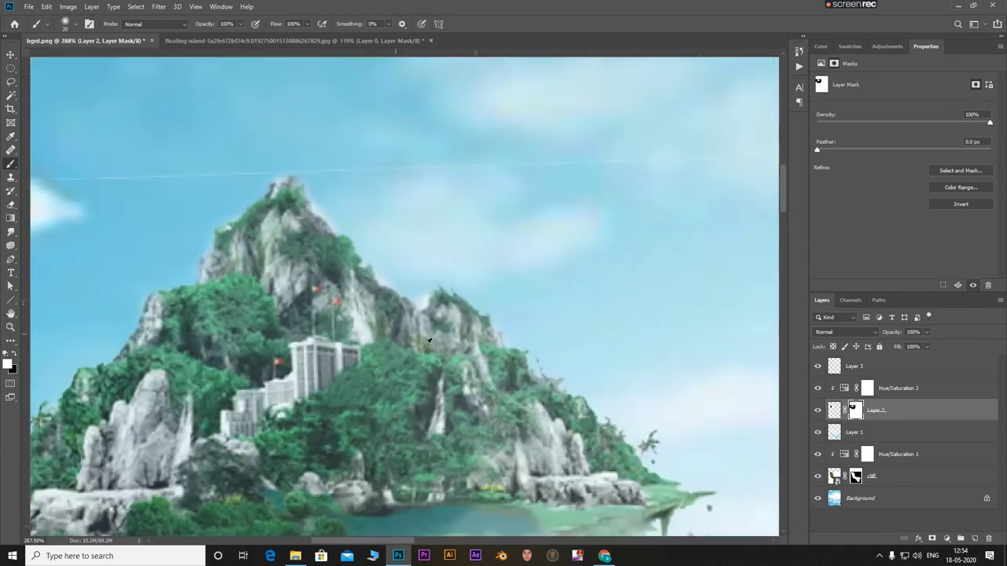
pyautogui.scroll(3, 550, 354)
pyautogui.scroll(2, 537, 337)
pyautogui.scroll(-3, 598, 382)
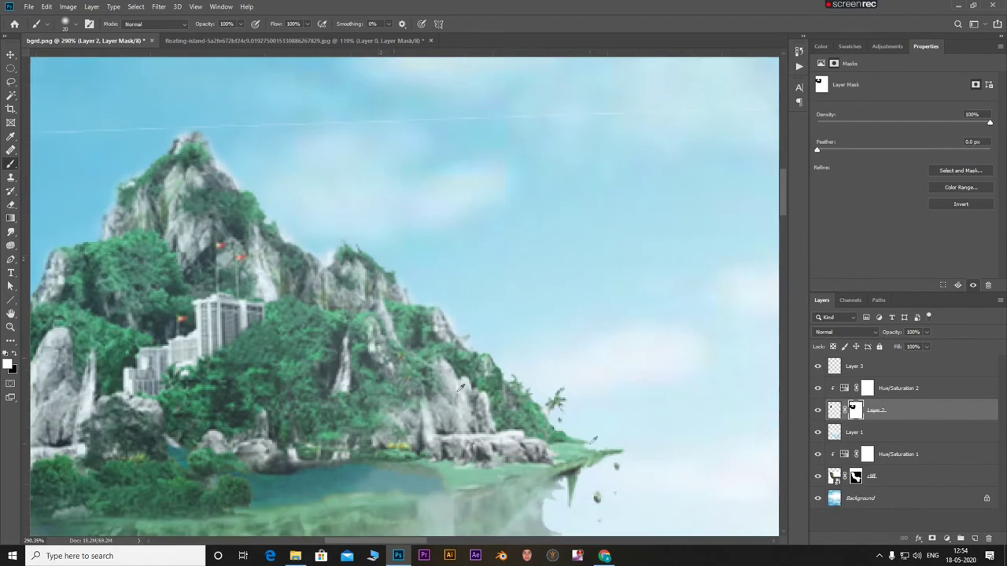
# Remove the fringe at the island's right and left tips
pyautogui.moveTo(592, 463); pyautogui.dragTo(626, 483)
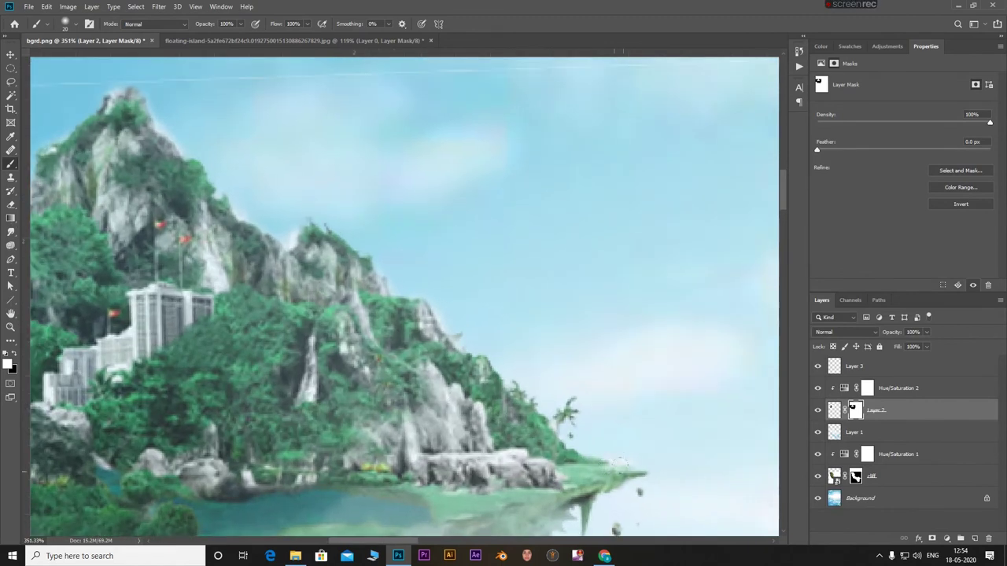
pyautogui.scroll(-3, 585, 449)
pyautogui.scroll(1, 385, 405)
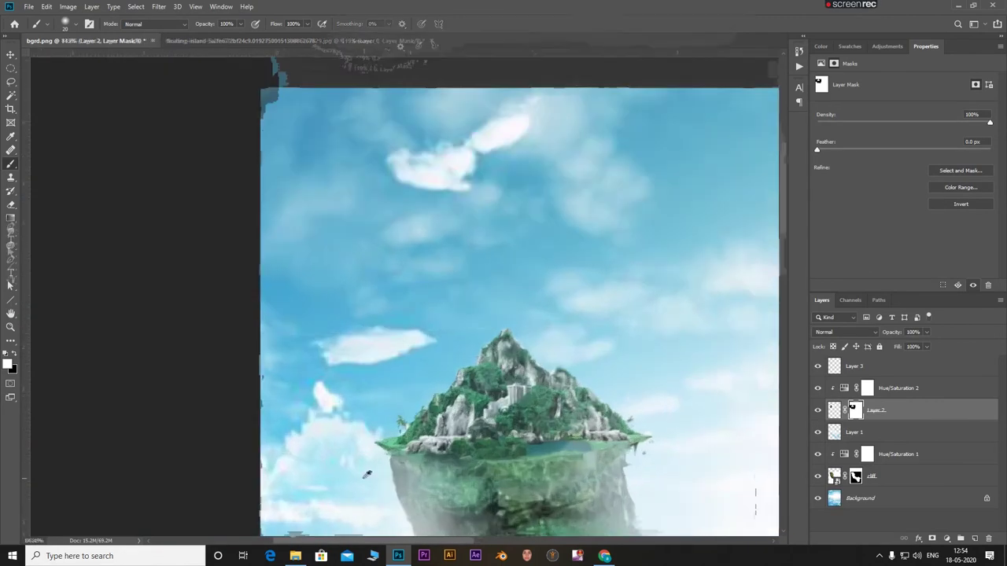
pyautogui.scroll(2, 386, 405)
pyautogui.scroll(2, 389, 401)
pyautogui.moveTo(390, 402); pyautogui.dragTo(379, 400)
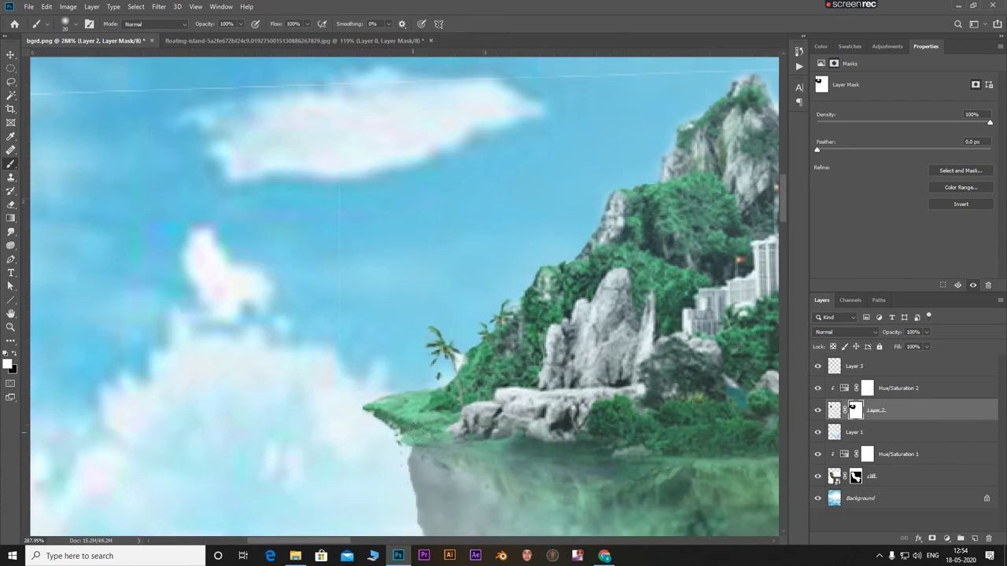
pyautogui.scroll(-3, 382, 402)
pyautogui.scroll(-2, 387, 396)
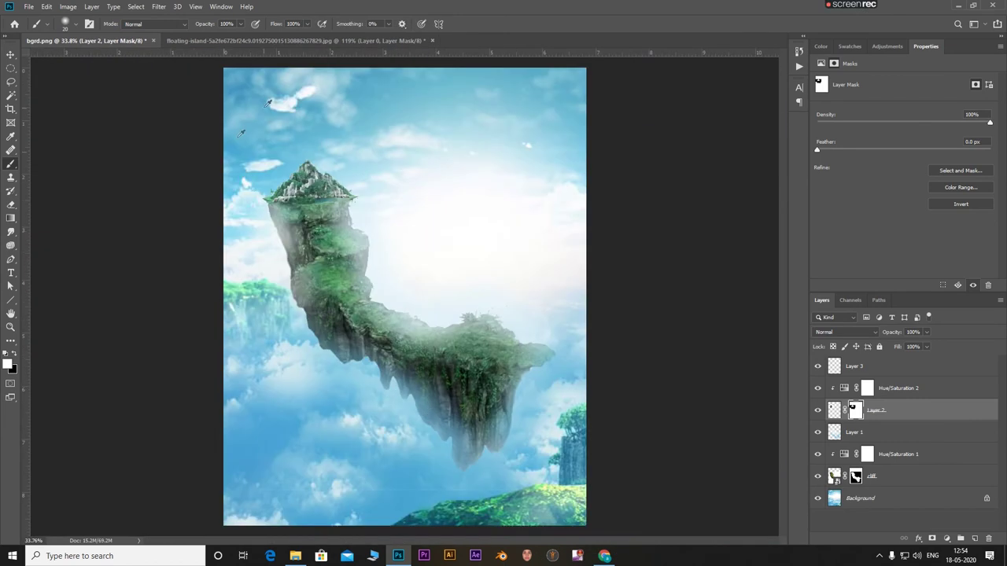
pyautogui.scroll(1, 252, 129)
pyautogui.scroll(-2, 224, 153)
pyautogui.scroll(1, 231, 150)
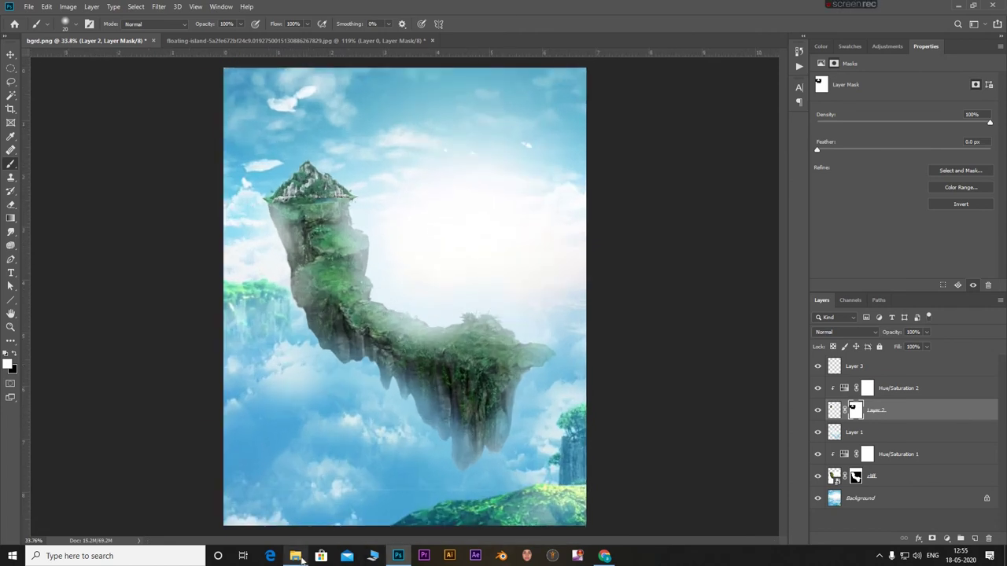
# Open the planet image ff1d15243f42a616d520d1a72da57c99.jpg from File Explorer as its own Photoshop document
pyautogui.click(299, 556)
pyautogui.doubleClick(393, 245)
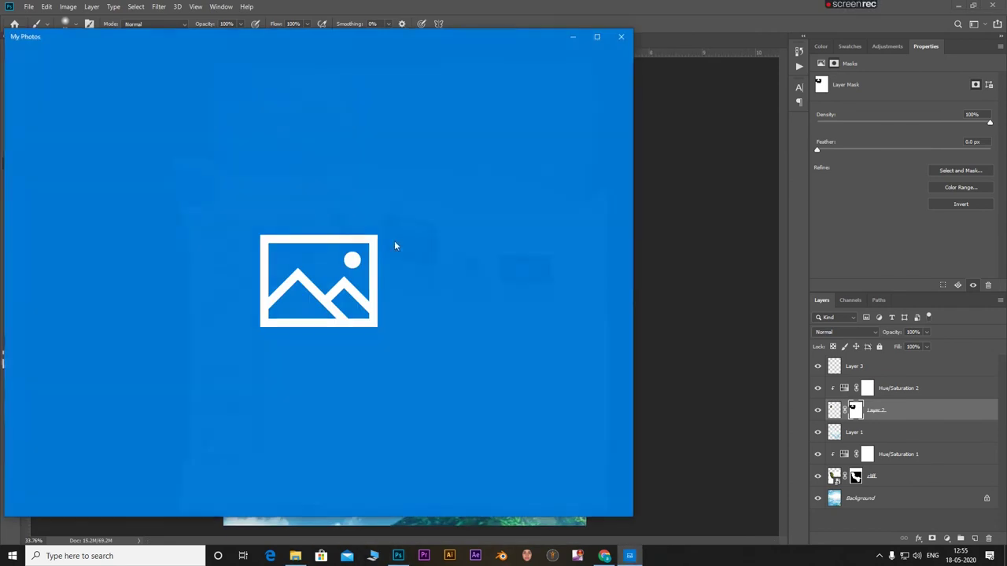
pyautogui.hotkey('alt', 'F4')
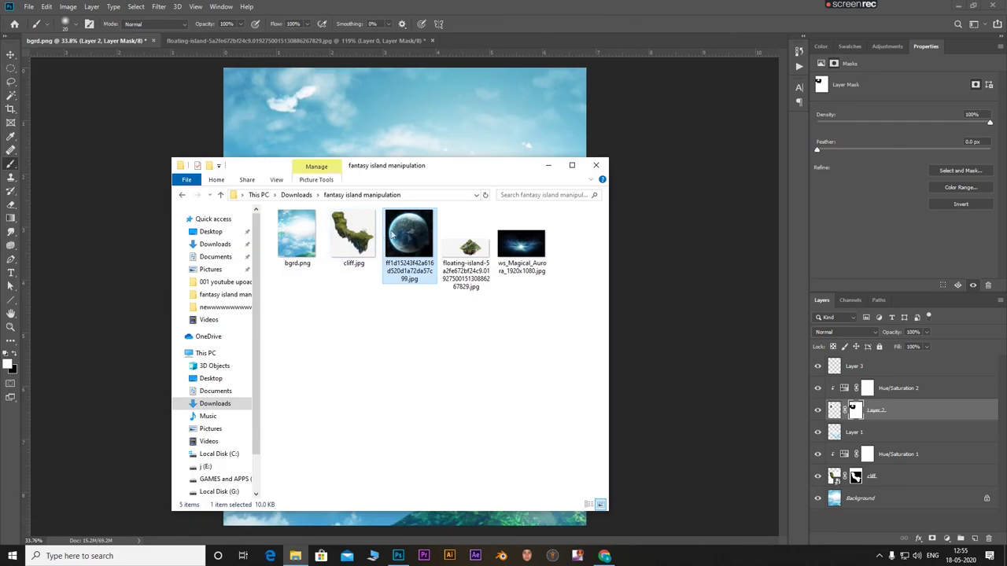
pyautogui.moveTo(392, 225); pyautogui.dragTo(454, 32)
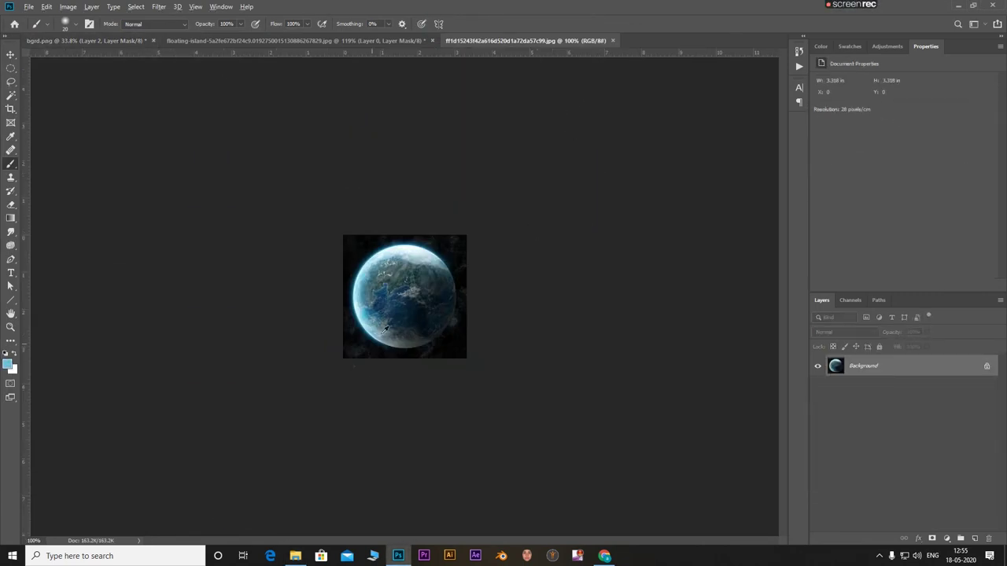
pyautogui.scroll(5, 386, 329)
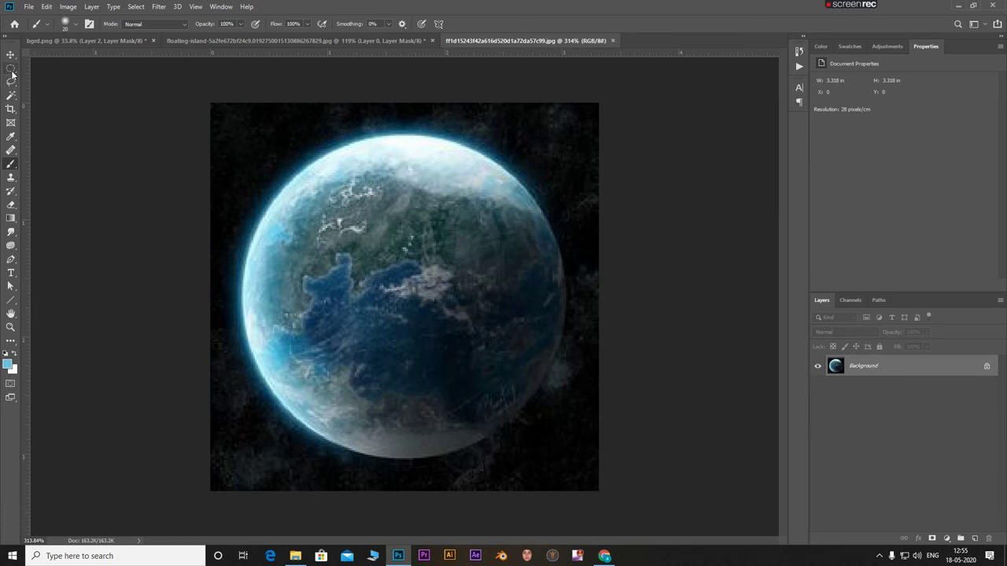
# Mask the planet with an elliptical selection and move it into bgrd.png as Layer 4
pyautogui.click(11, 70)
pyautogui.moveTo(319, 163)
pyautogui.mouseDown()
pyautogui.moveTo(764, 541)
pyautogui.moveTo(615, 449)
pyautogui.moveTo(626, 458)
pyautogui.mouseUp()
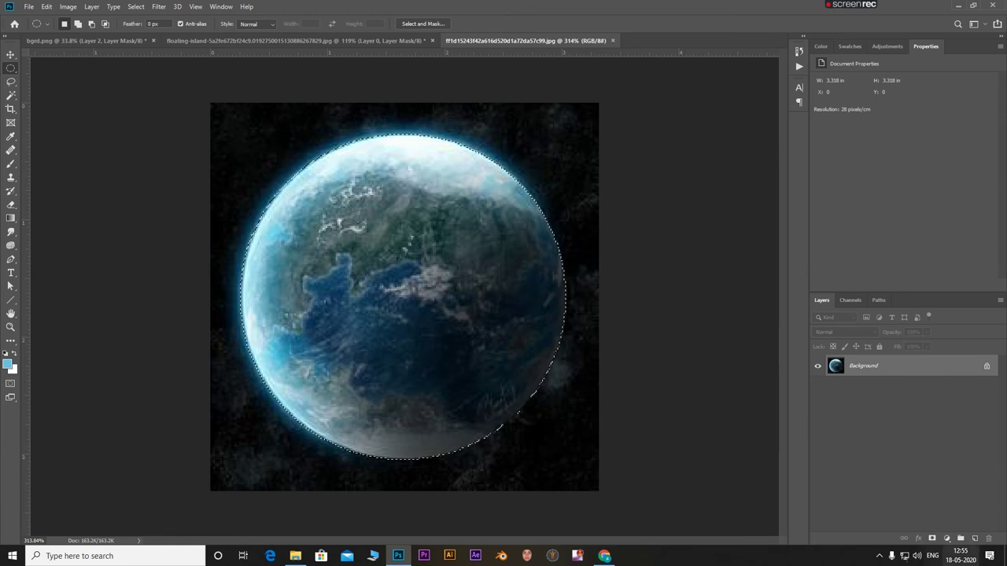
pyautogui.click(932, 539)
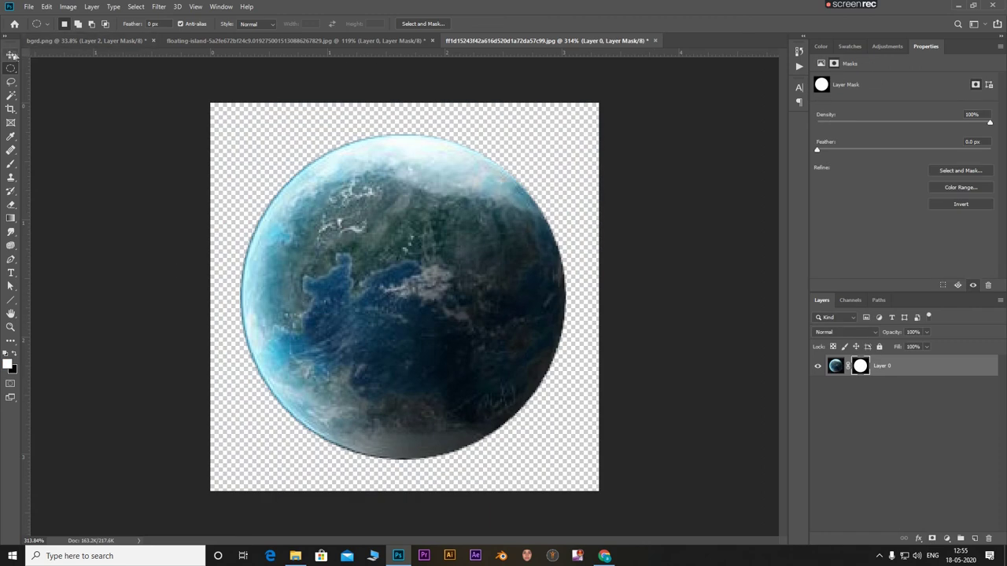
pyautogui.click(12, 54)
pyautogui.moveTo(424, 346); pyautogui.dragTo(438, 218)
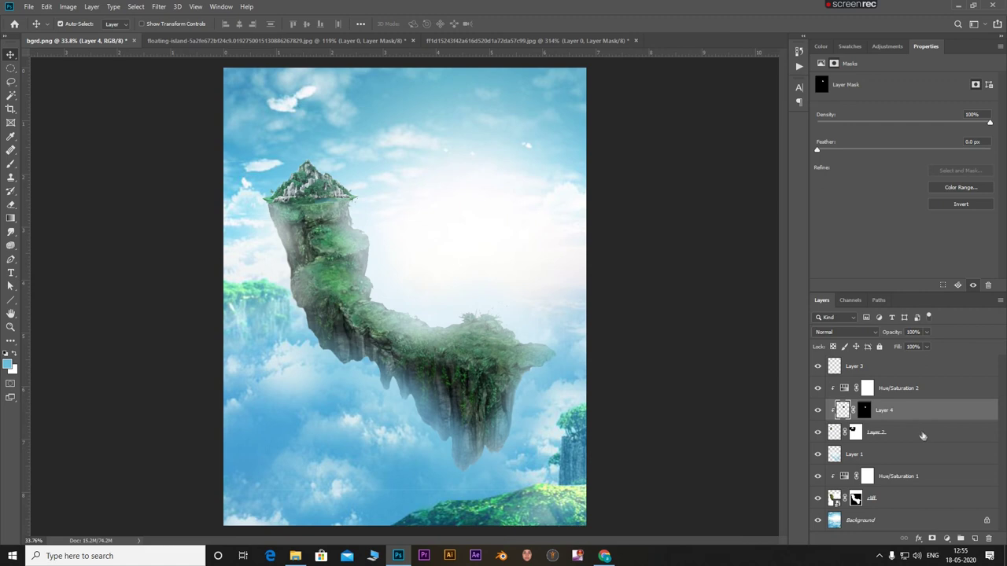
# Move Layer 4 to the top, then enlarge the planet to about 6.5 inches and rotate it
pyautogui.moveTo(903, 405); pyautogui.dragTo(902, 360)
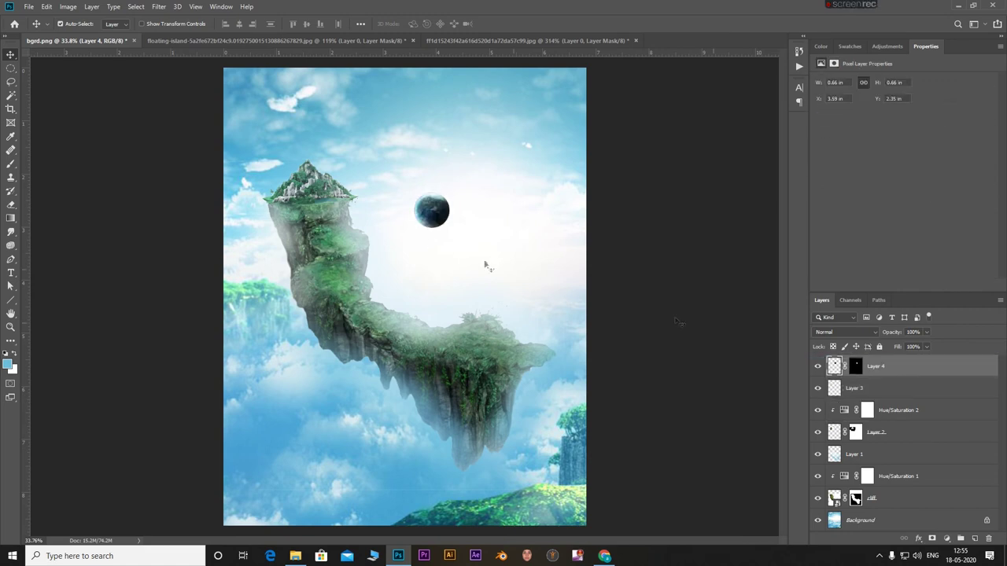
pyautogui.hotkey('ctrl', 't')
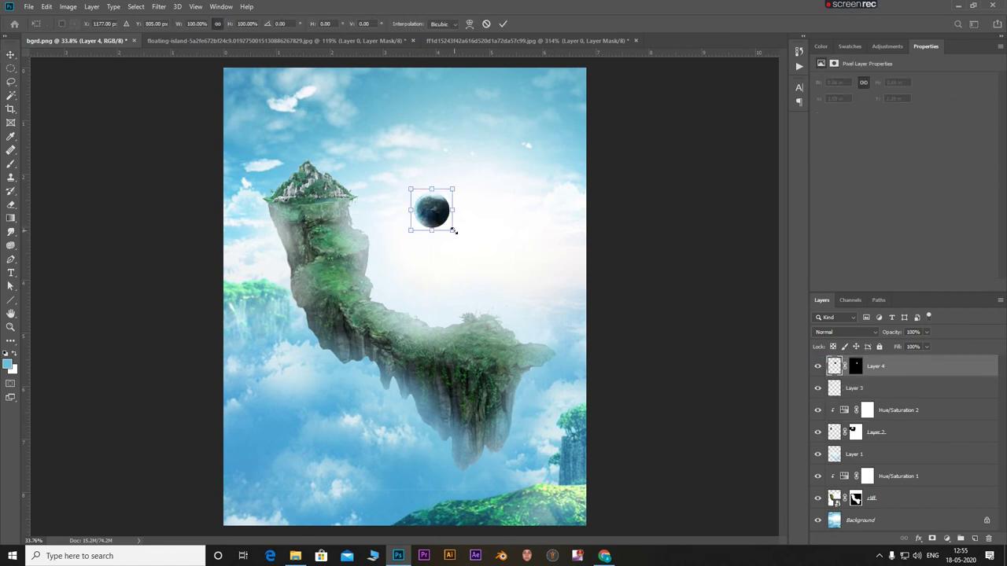
pyautogui.moveTo(453, 229); pyautogui.dragTo(627, 197)
pyautogui.moveTo(769, 369); pyautogui.dragTo(568, 210)
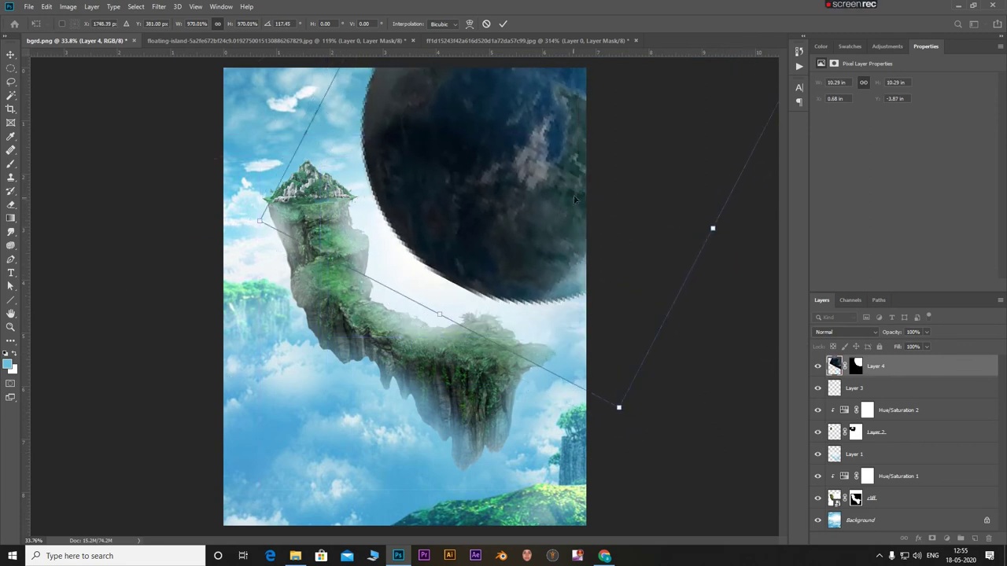
pyautogui.click(503, 23)
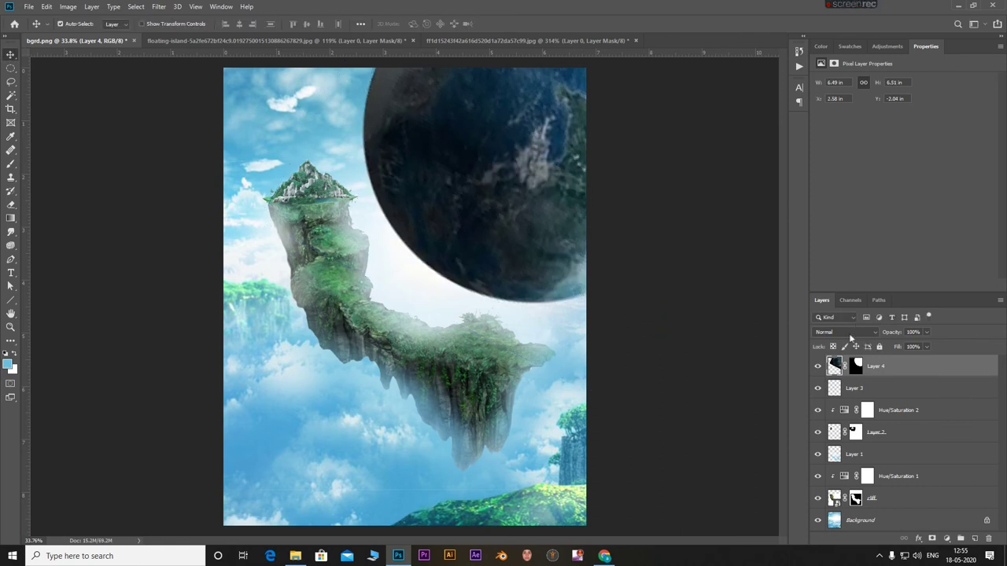
pyautogui.click(847, 332)
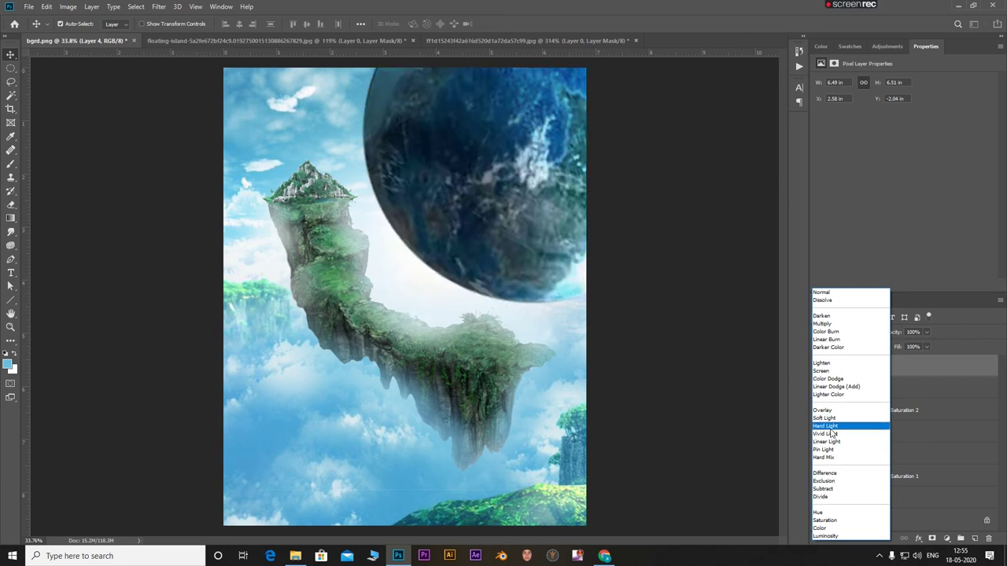
# Try Hard Light and Overlay on Layer 4, then settle on Normal at about 41% opacity
pyautogui.click(825, 425)
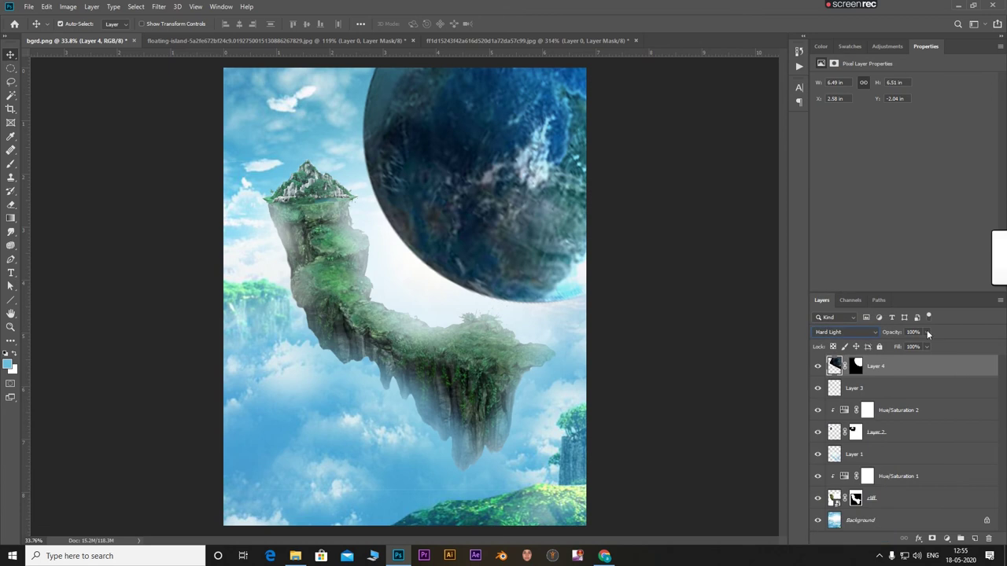
pyautogui.moveTo(926, 332); pyautogui.dragTo(903, 354)
pyautogui.click(846, 332)
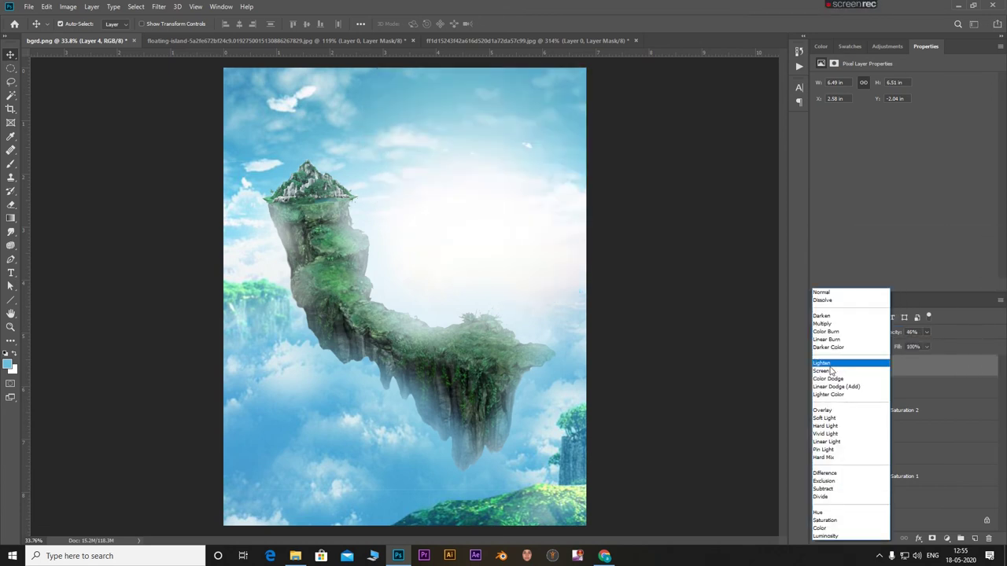
pyautogui.click(826, 410)
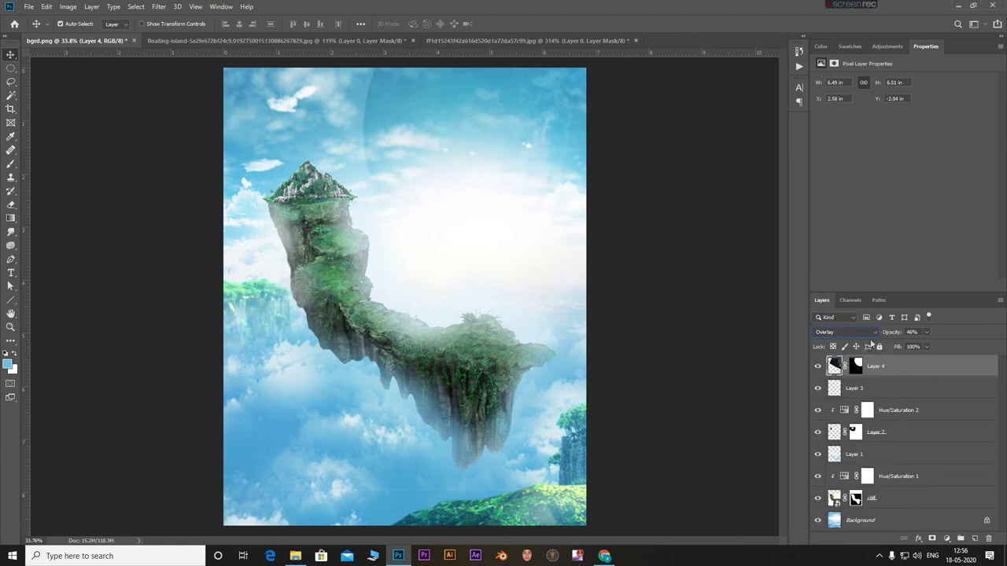
pyautogui.click(926, 332)
pyautogui.click(931, 349)
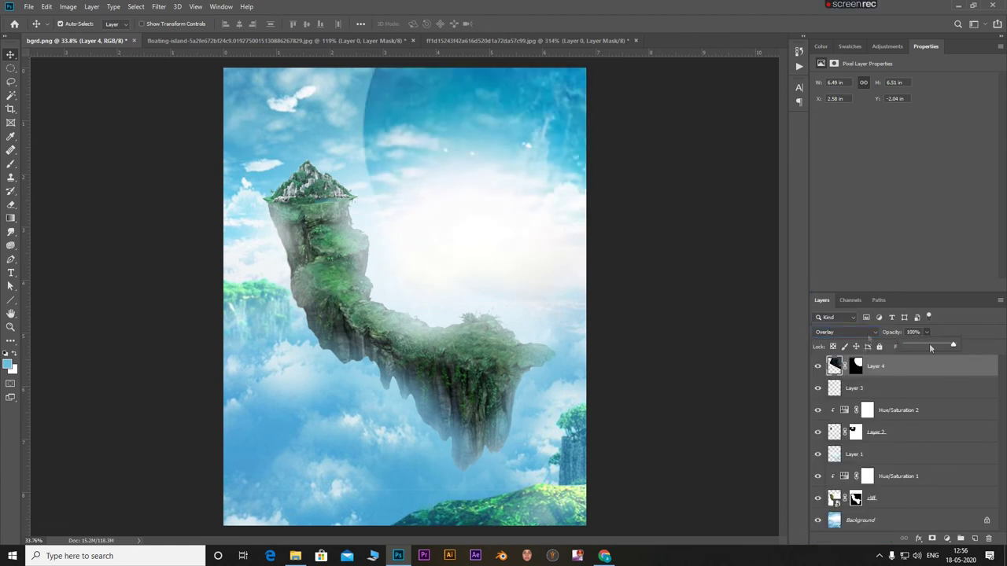
pyautogui.click(846, 332)
pyautogui.click(825, 293)
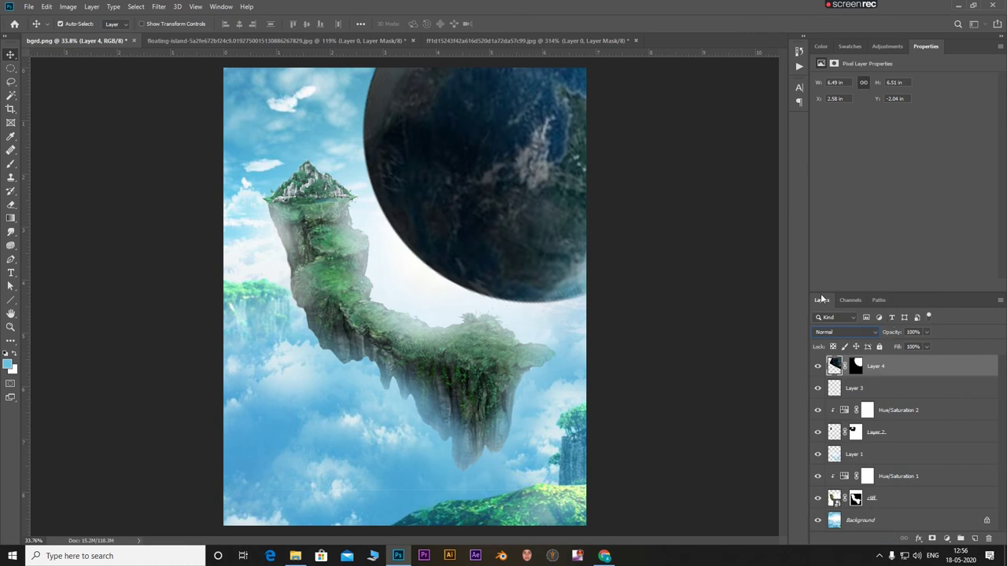
pyautogui.click(927, 332)
pyautogui.moveTo(931, 347)
pyautogui.mouseDown()
pyautogui.moveTo(899, 347)
pyautogui.moveTo(960, 358)
pyautogui.mouseUp()
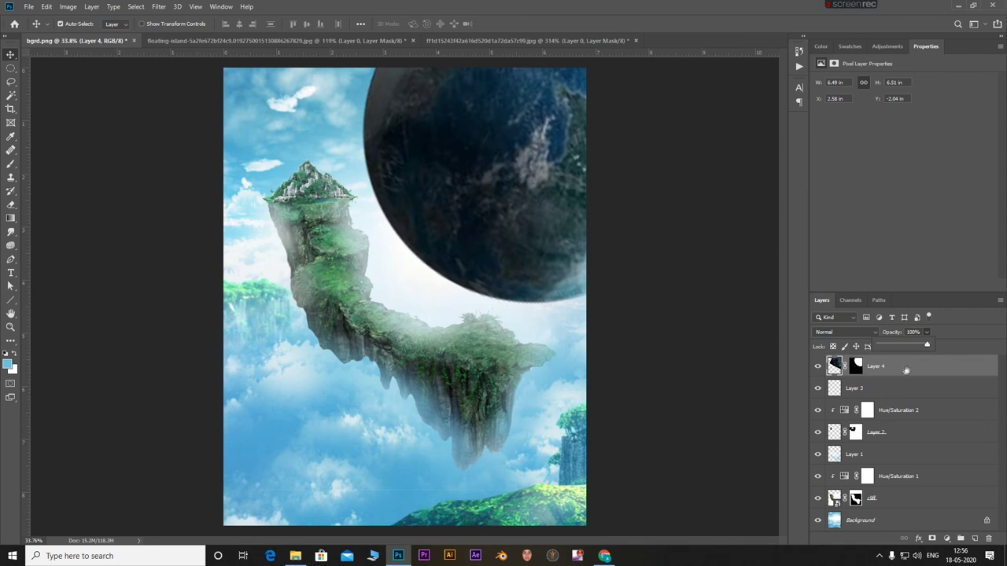
# Switch Layer 4 to Soft Light blending and check the whole image
pyautogui.click(839, 333)
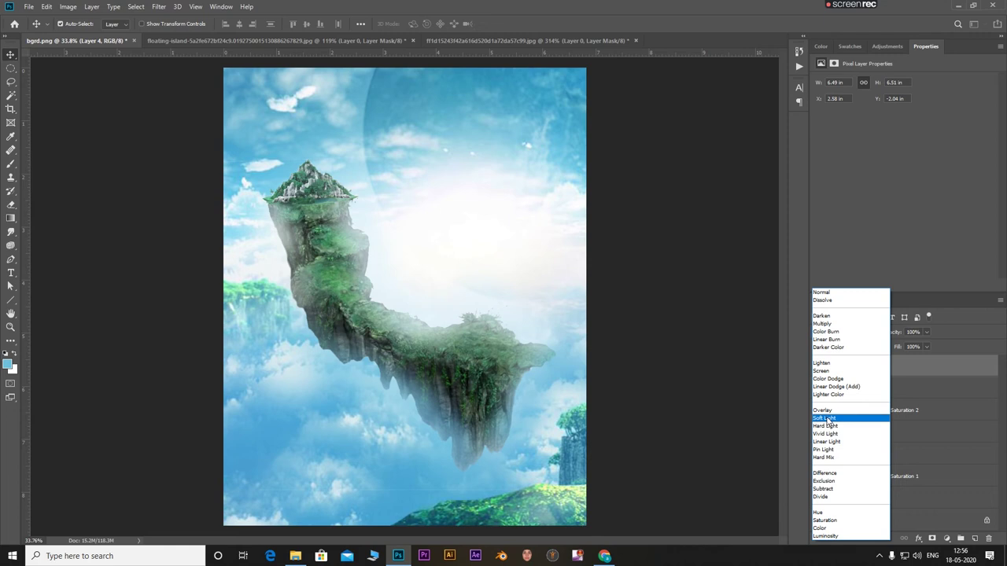
pyautogui.click(828, 419)
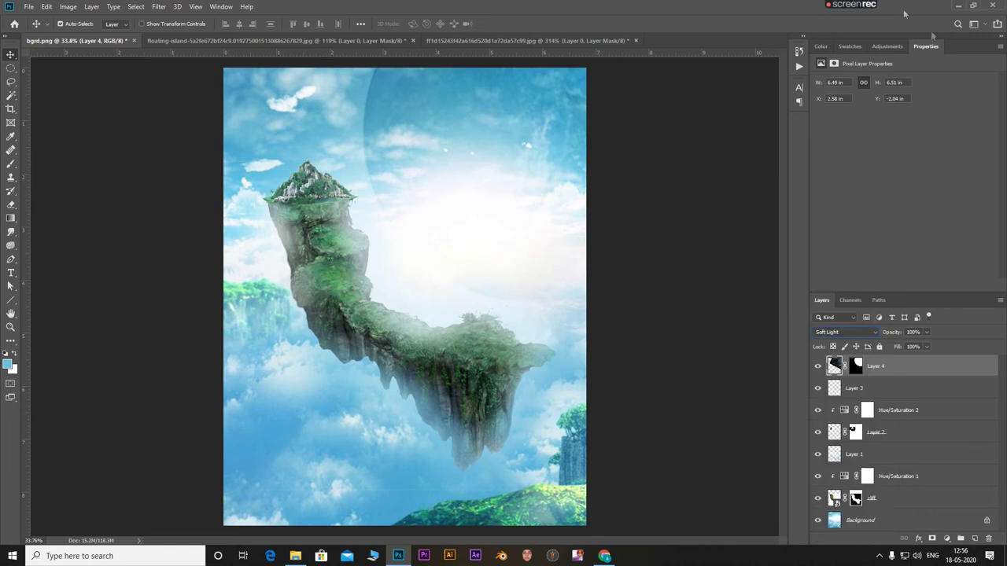
pyautogui.hotkey('ctrl', '-')
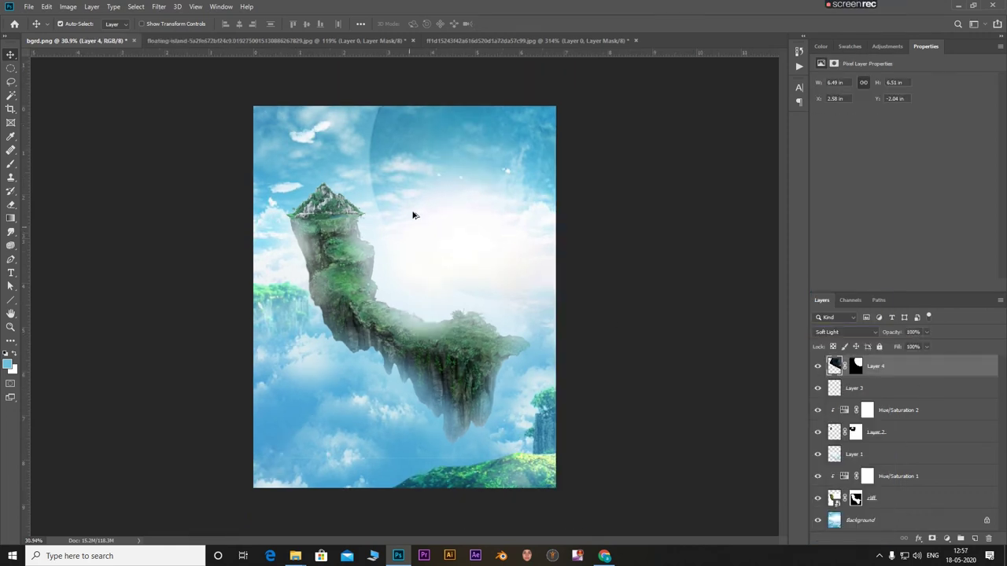
pyautogui.hotkey('ctrl', '+')
# Shrink the planet to about 65% toward the upper right, Normal blending at 40% opacity
pyautogui.hotkey('ctrl', 't')
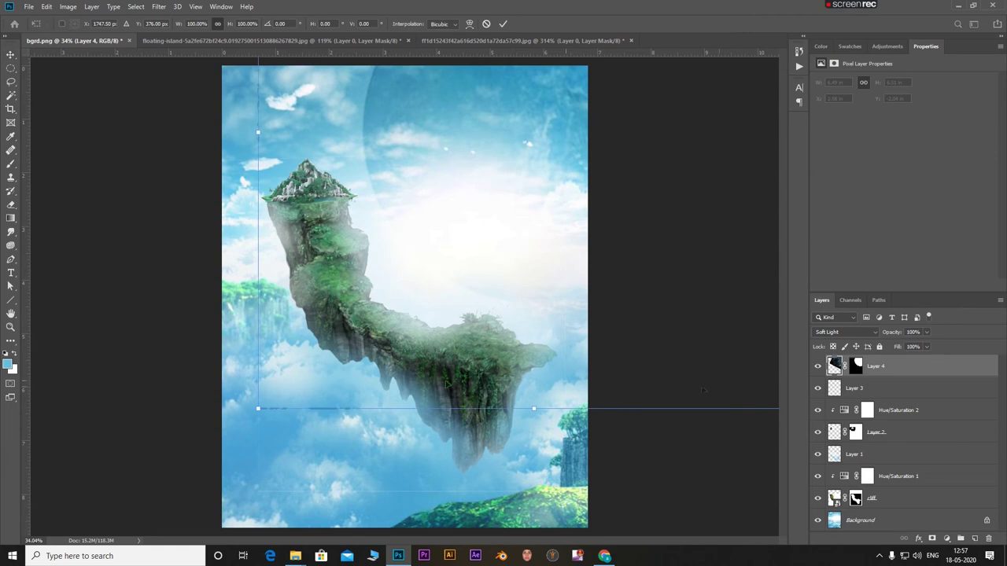
pyautogui.moveTo(256, 410); pyautogui.dragTo(586, 248)
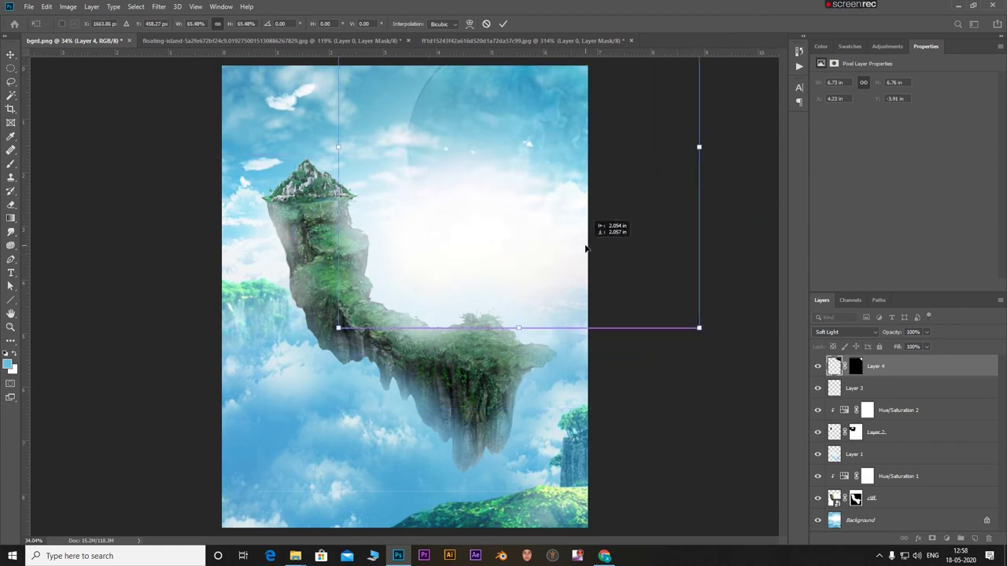
pyautogui.click(842, 332)
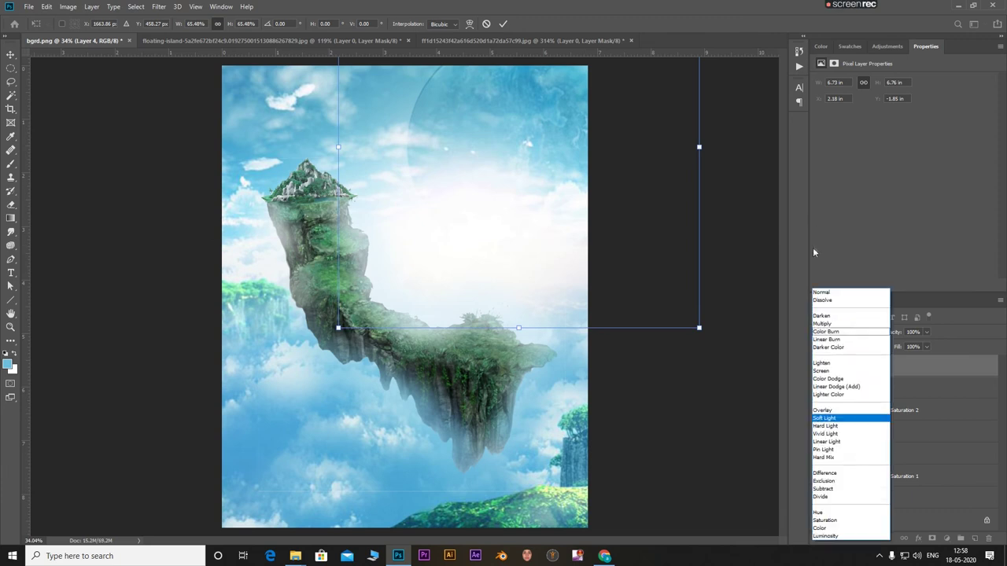
pyautogui.click(821, 299)
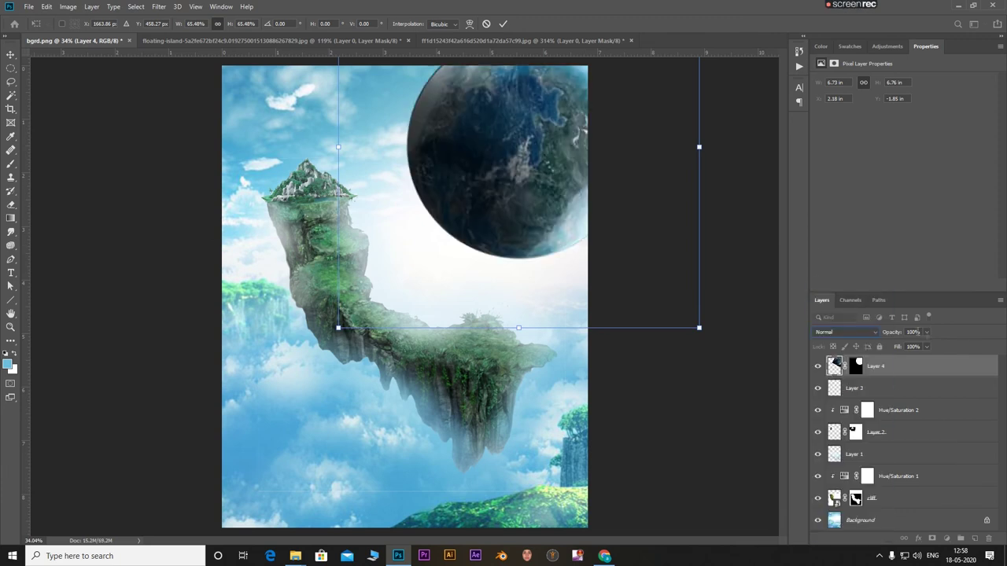
pyautogui.click(926, 334)
pyautogui.moveTo(899, 351); pyautogui.dragTo(898, 351)
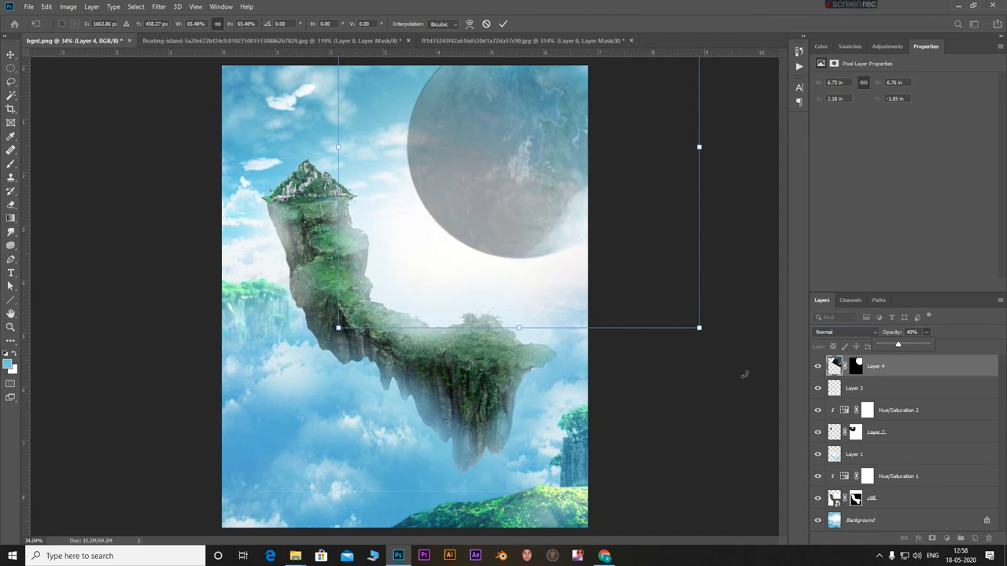
# Briefly try Soft Light, then rotate the planet about 150° and apply the transform
pyautogui.hotkey('shift', 'alt', 'f')
pyautogui.hotkey('ctrl', 'z')
pyautogui.hotkey('ctrl', 't')
pyautogui.moveTo(723, 359)
pyautogui.mouseDown()
pyautogui.moveTo(332, 335)
pyautogui.moveTo(307, 298)
pyautogui.mouseUp()
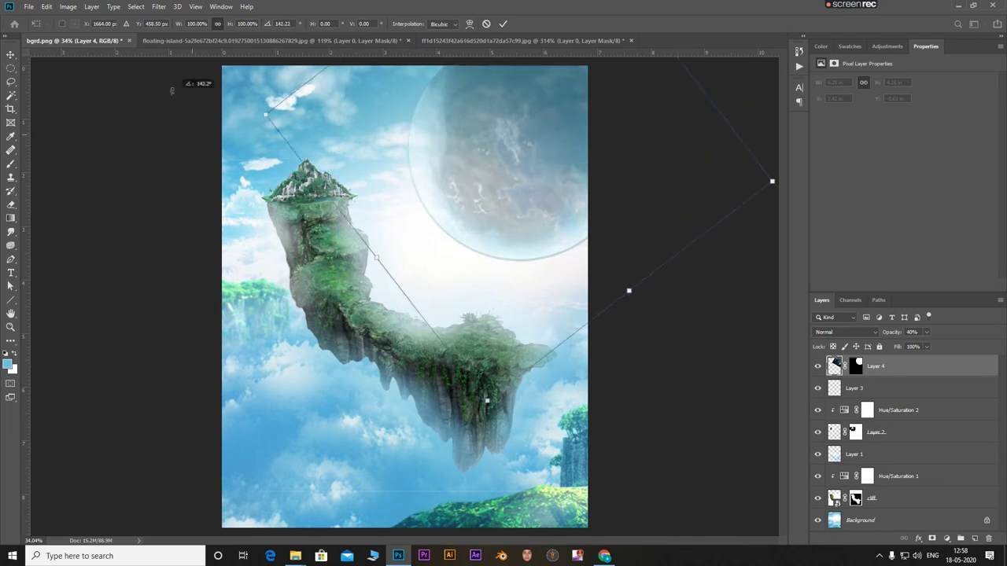
pyautogui.click(502, 24)
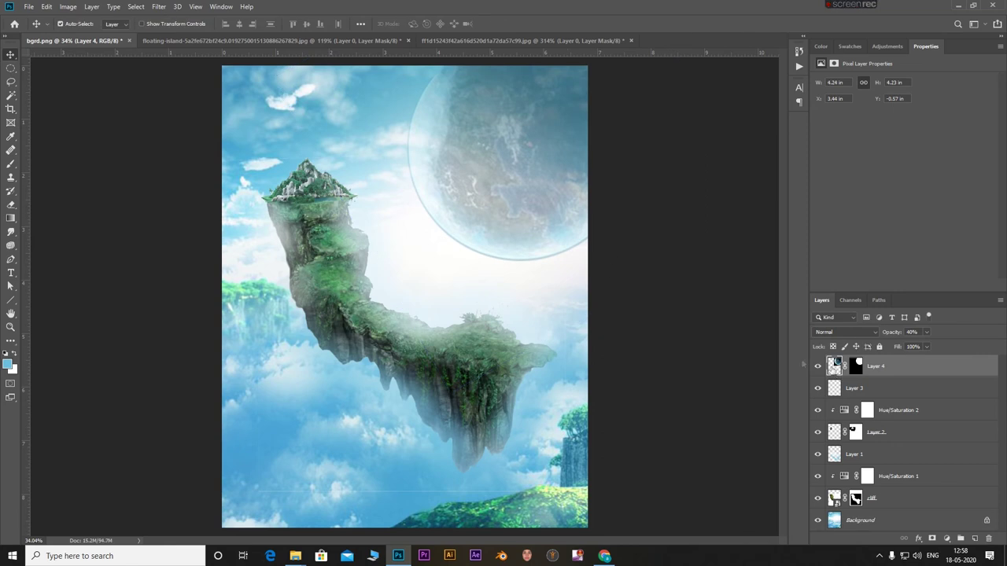
# Smudge Layer 4's mask at 20% strength along the planet's lower-left, lower and lower-right rim
pyautogui.scroll(2, 454, 82)
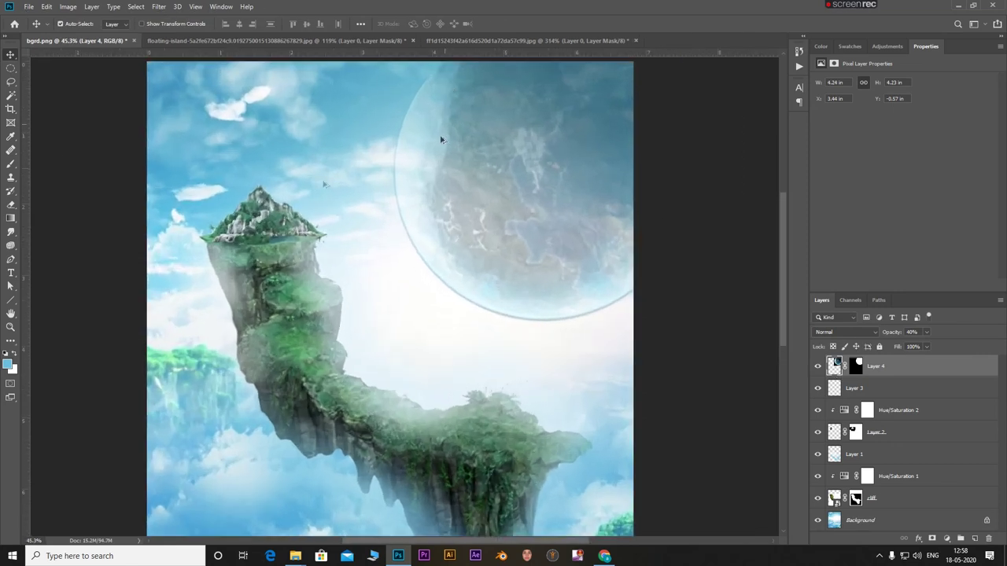
pyautogui.click(11, 233)
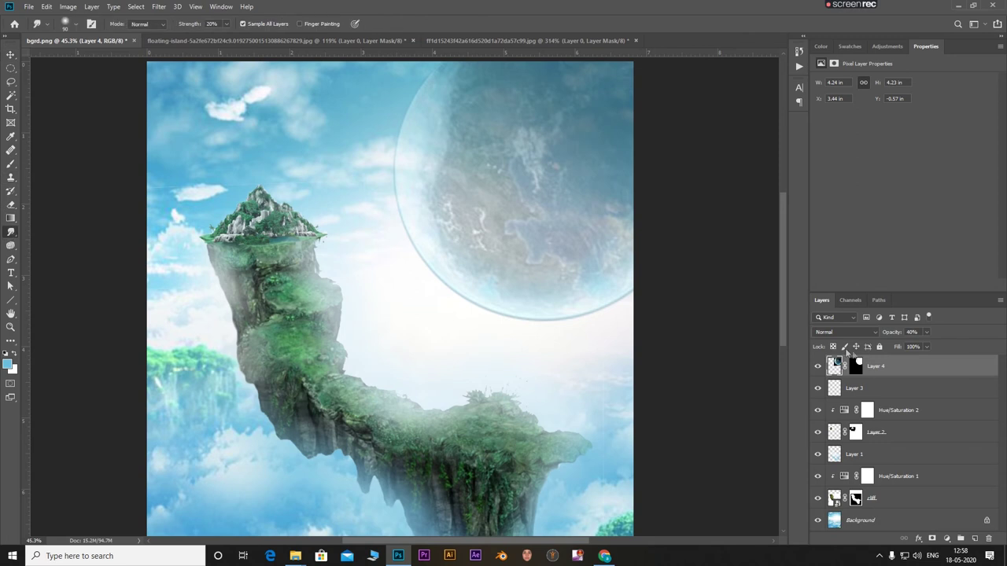
pyautogui.click(859, 368)
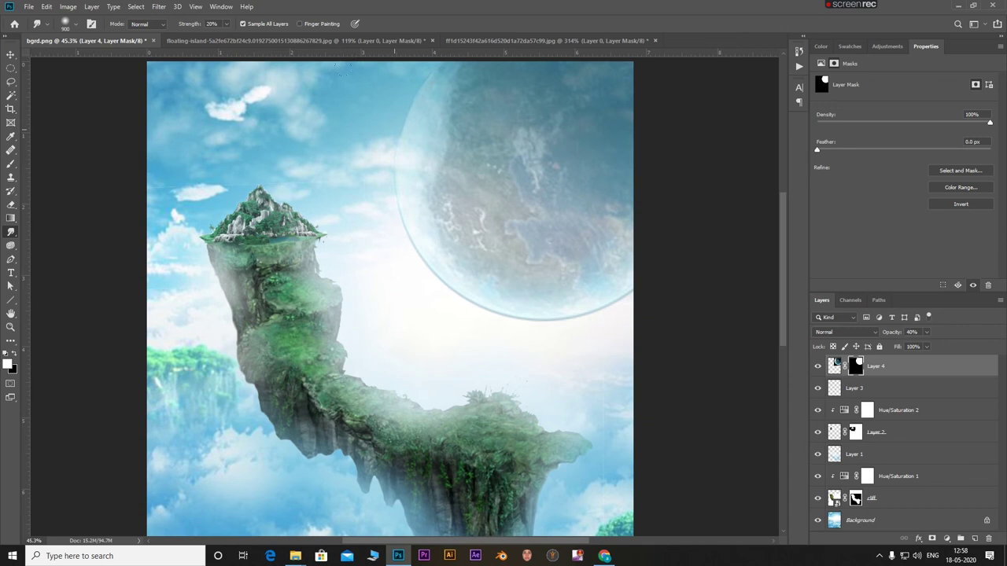
pyautogui.moveTo(354, 165); pyautogui.dragTo(360, 162)
pyautogui.moveTo(502, 286); pyautogui.dragTo(425, 200)
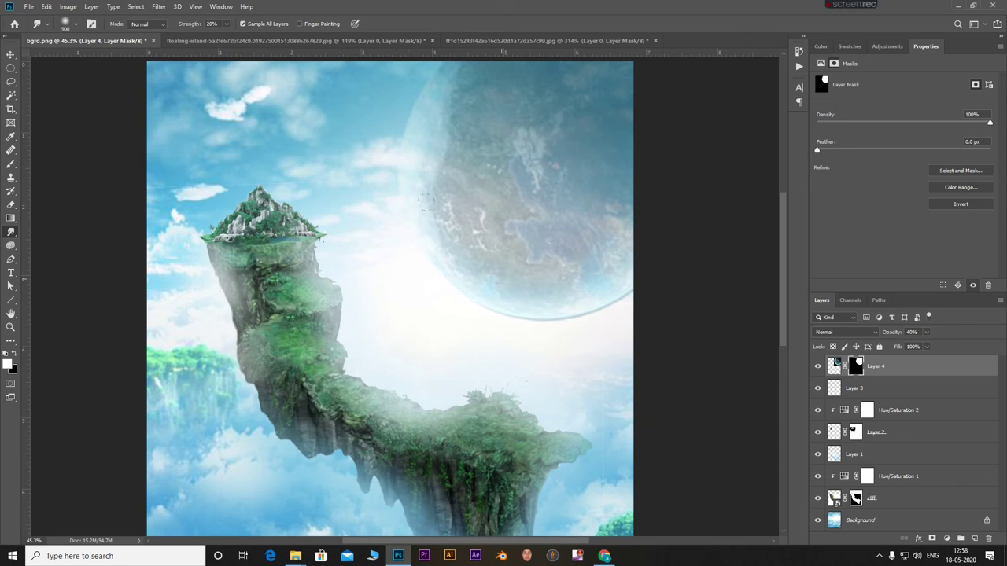
pyautogui.moveTo(501, 233); pyautogui.dragTo(568, 302)
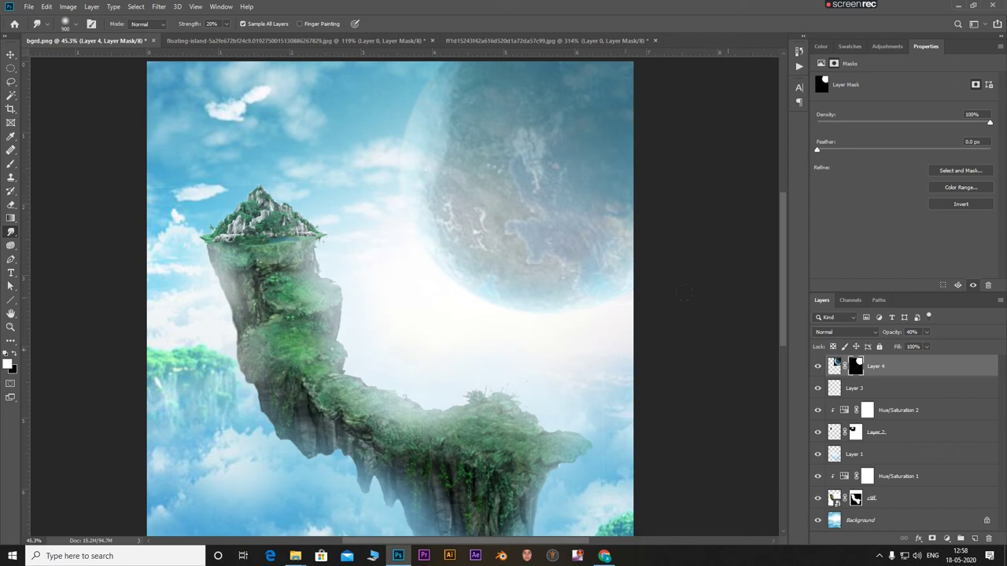
pyautogui.scroll(-3, 423, 202)
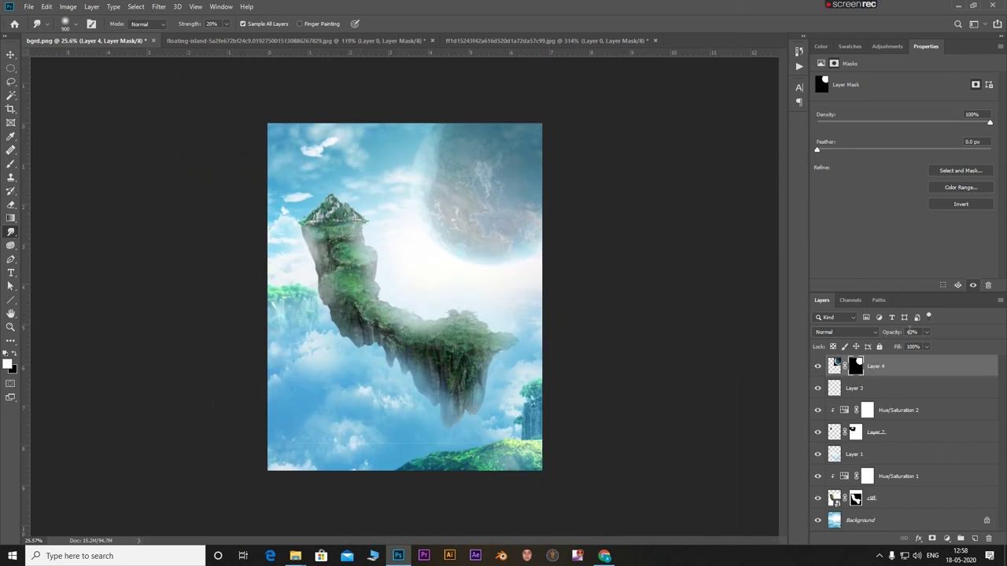
# Add a Levels adjustment clipped to Layer 4 with input levels 15 / 1.43 / 255
pyautogui.click(947, 538)
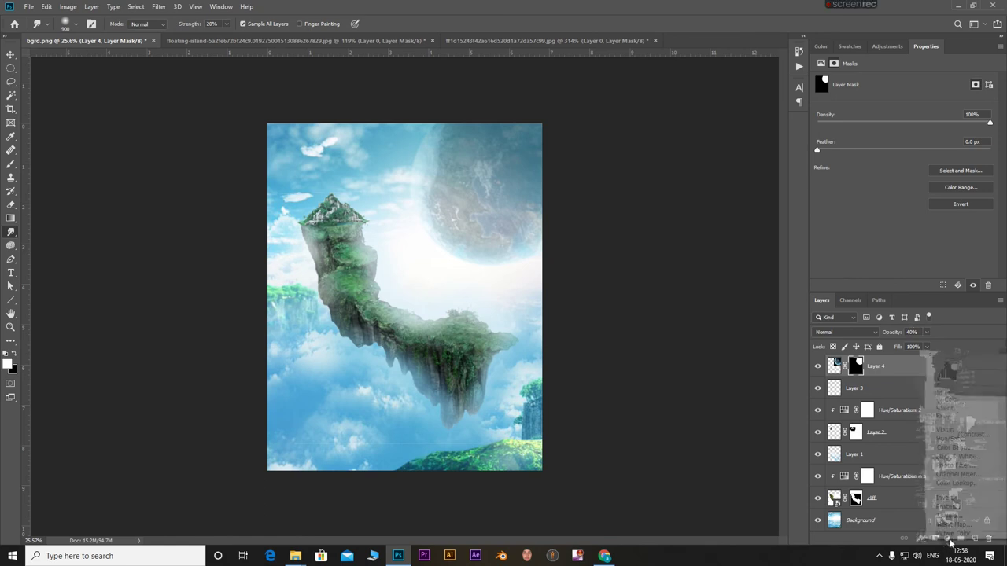
pyautogui.click(940, 397)
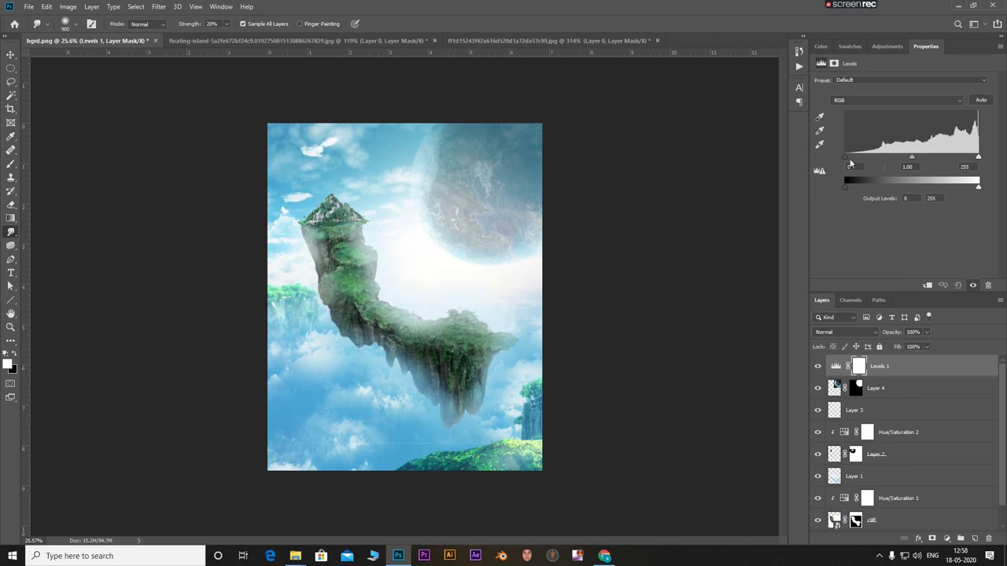
pyautogui.moveTo(846, 157); pyautogui.dragTo(880, 158)
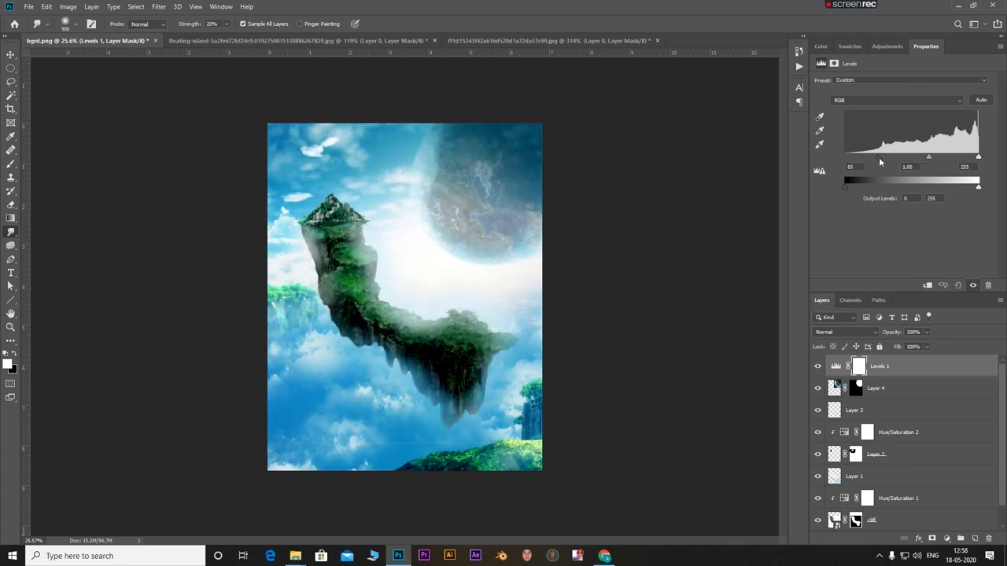
pyautogui.click(927, 285)
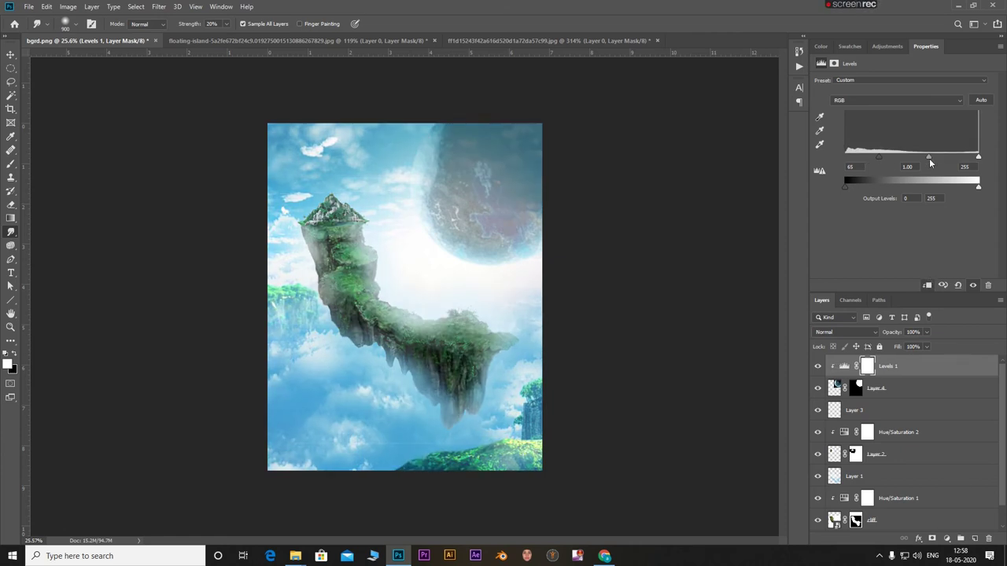
pyautogui.moveTo(928, 159)
pyautogui.mouseDown()
pyautogui.moveTo(968, 158)
pyautogui.moveTo(917, 158)
pyautogui.mouseUp()
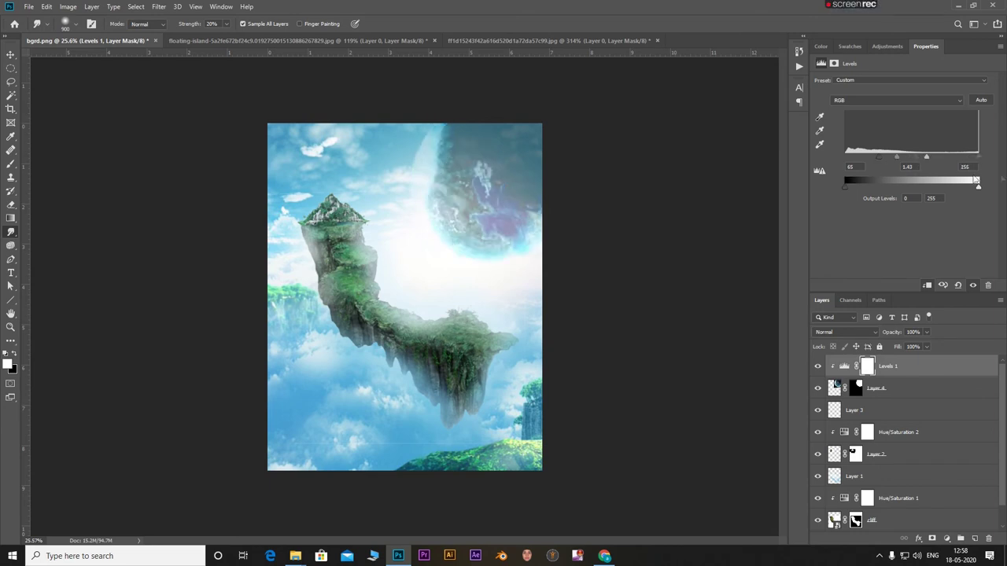
pyautogui.moveTo(978, 157); pyautogui.dragTo(978, 156)
pyautogui.moveTo(859, 158); pyautogui.dragTo(851, 162)
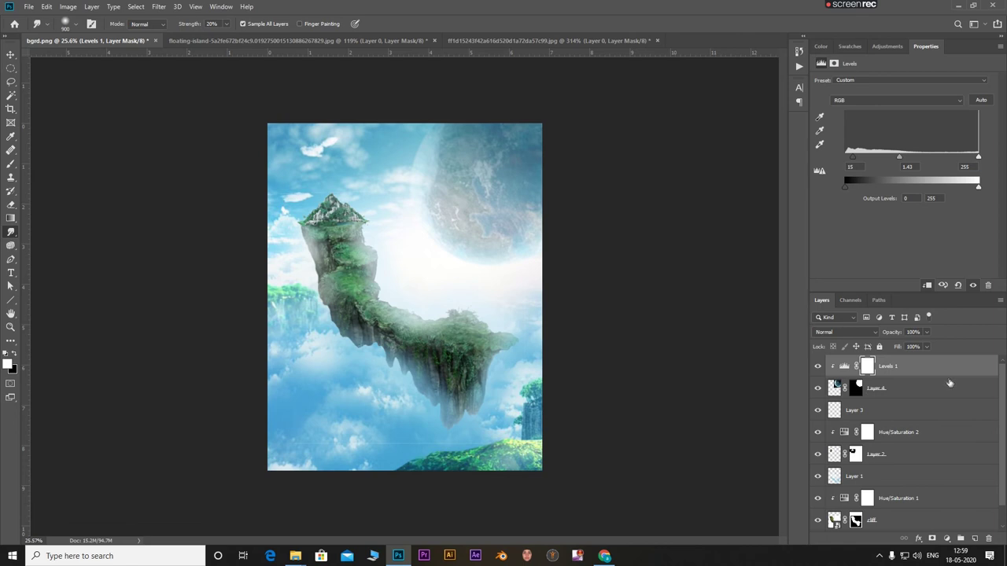
pyautogui.doubleClick(984, 393)
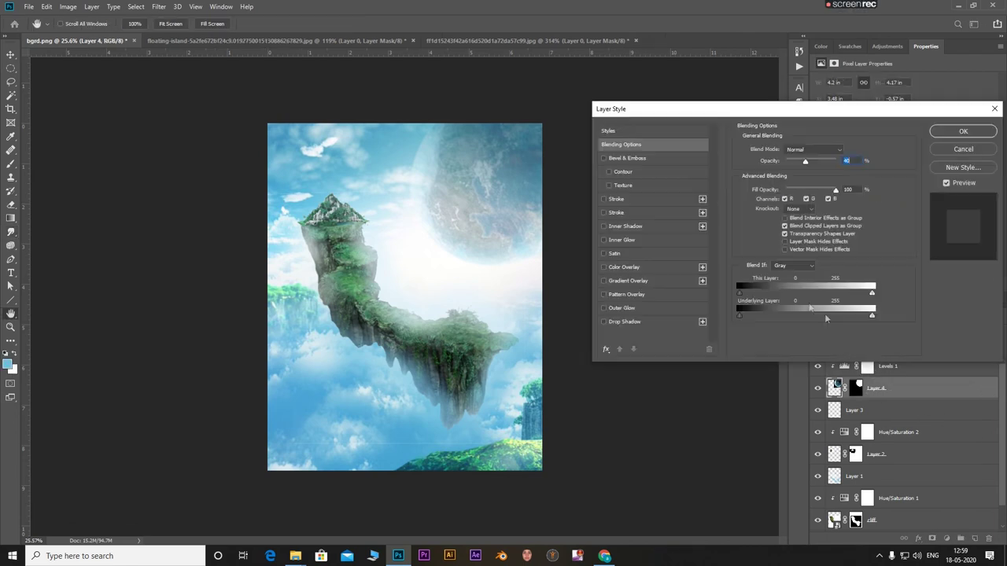
pyautogui.moveTo(871, 294)
pyautogui.mouseDown()
pyautogui.moveTo(832, 305)
pyautogui.moveTo(903, 305)
pyautogui.mouseUp()
pyautogui.moveTo(739, 292)
pyautogui.mouseDown()
pyautogui.moveTo(873, 311)
pyautogui.moveTo(756, 321)
pyautogui.mouseUp()
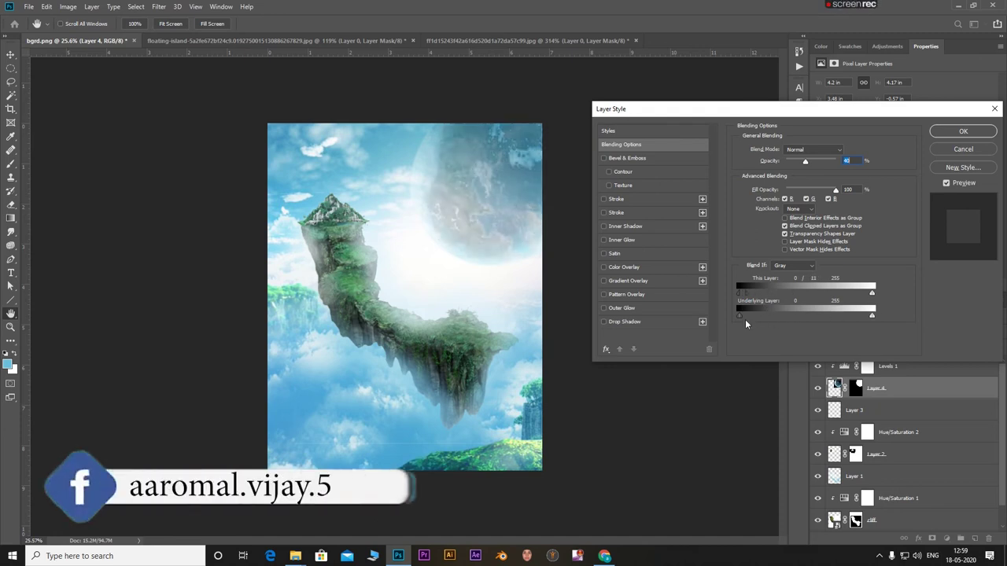
pyautogui.moveTo(755, 317); pyautogui.dragTo(717, 322)
pyautogui.click(994, 109)
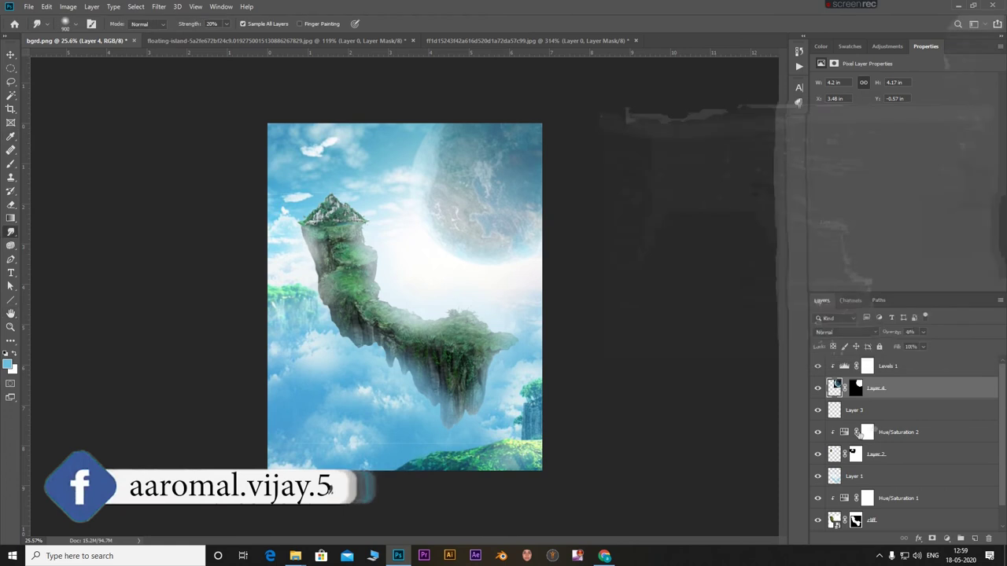
pyautogui.click(906, 368)
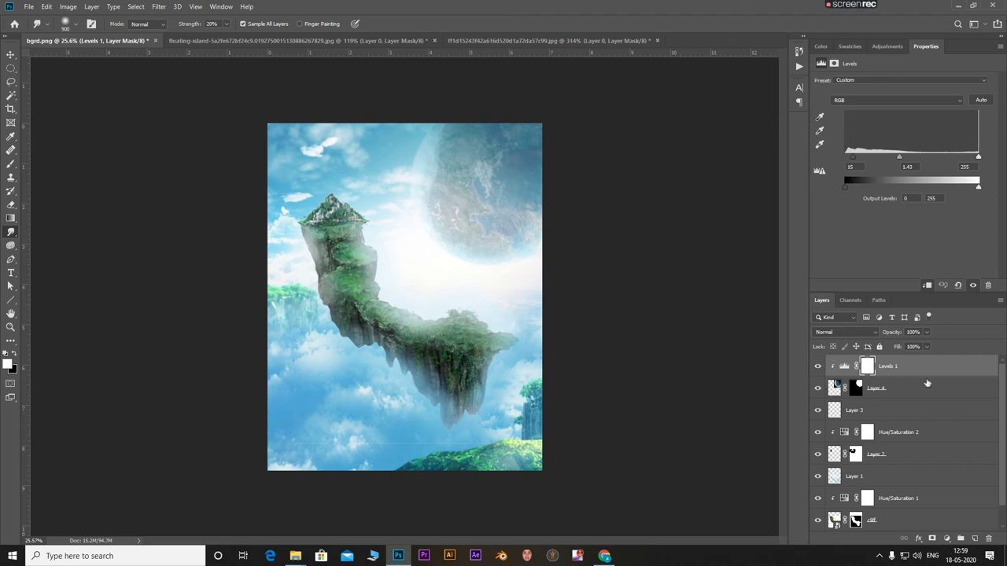
# Add Layer 5 and pick the KYLE Bonus Chunky Charcoal brush at about size 175
pyautogui.click(974, 538)
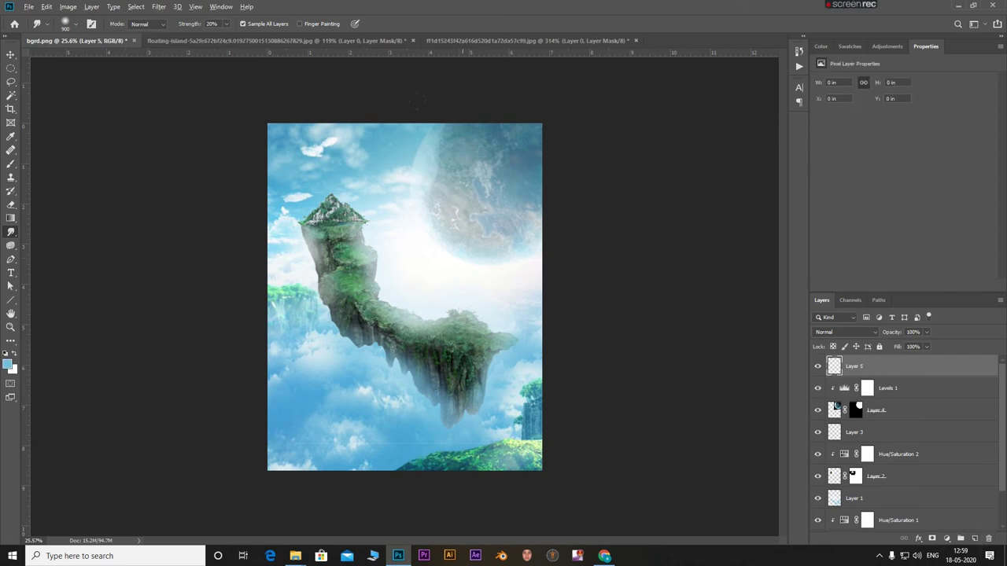
pyautogui.scroll(3, 392, 182)
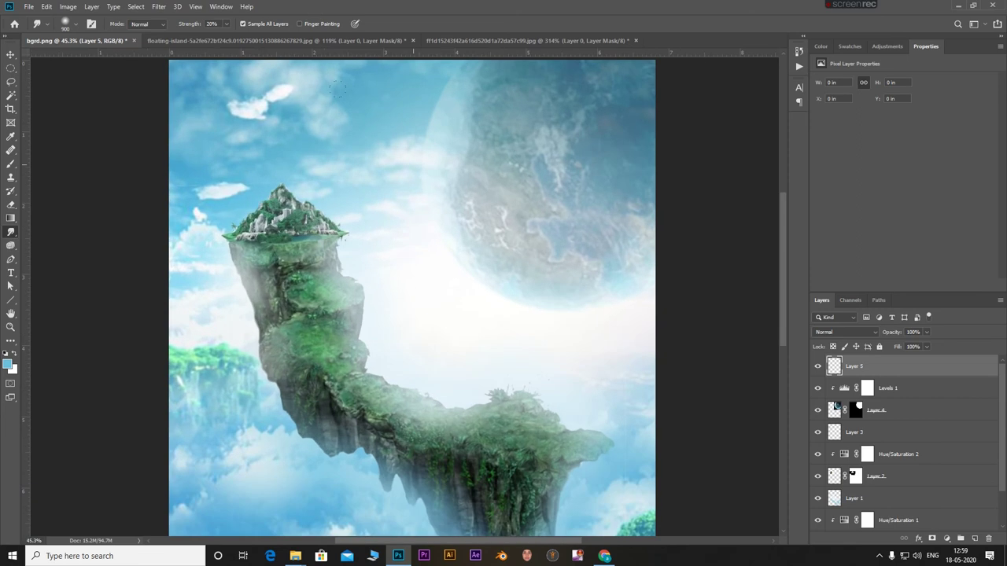
pyautogui.press('b')
pyautogui.click(65, 24)
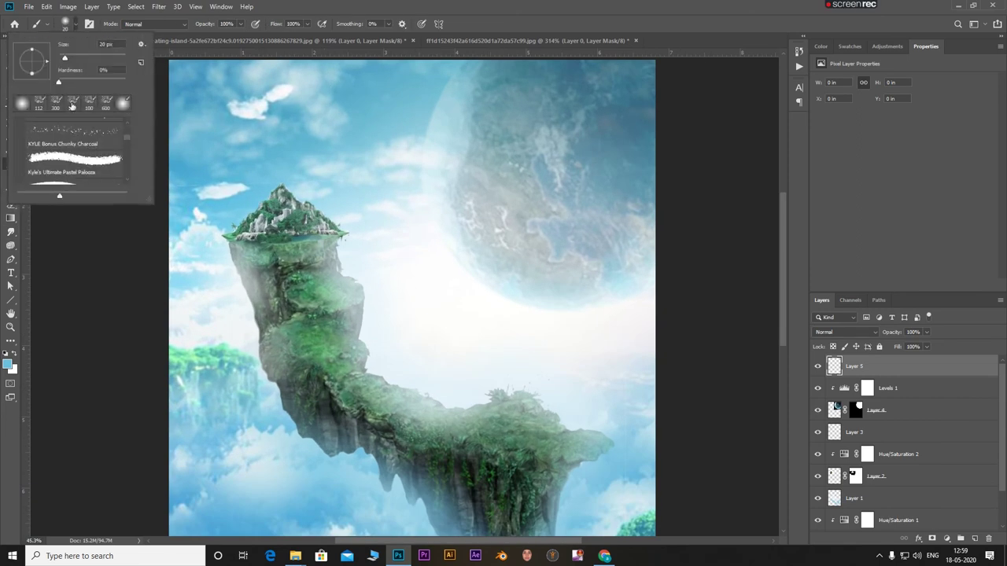
pyautogui.click(65, 140)
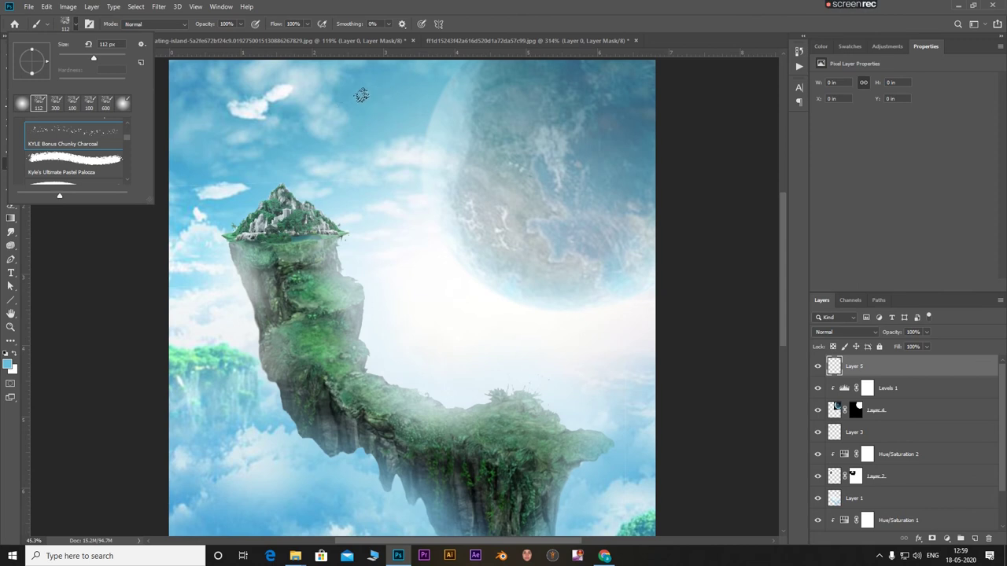
pyautogui.click(72, 306)
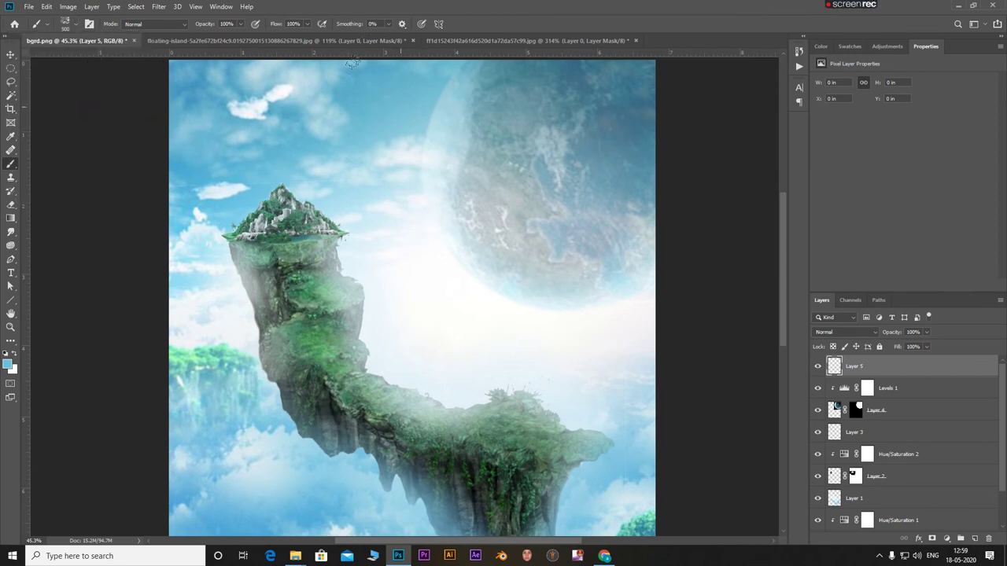
pyautogui.press('[')
pyautogui.press('[')
pyautogui.press('[')
# Paint blue blobs beside the planet's left edge and a white stroke along its lower edge
pyautogui.moveTo(444, 69); pyautogui.dragTo(434, 177)
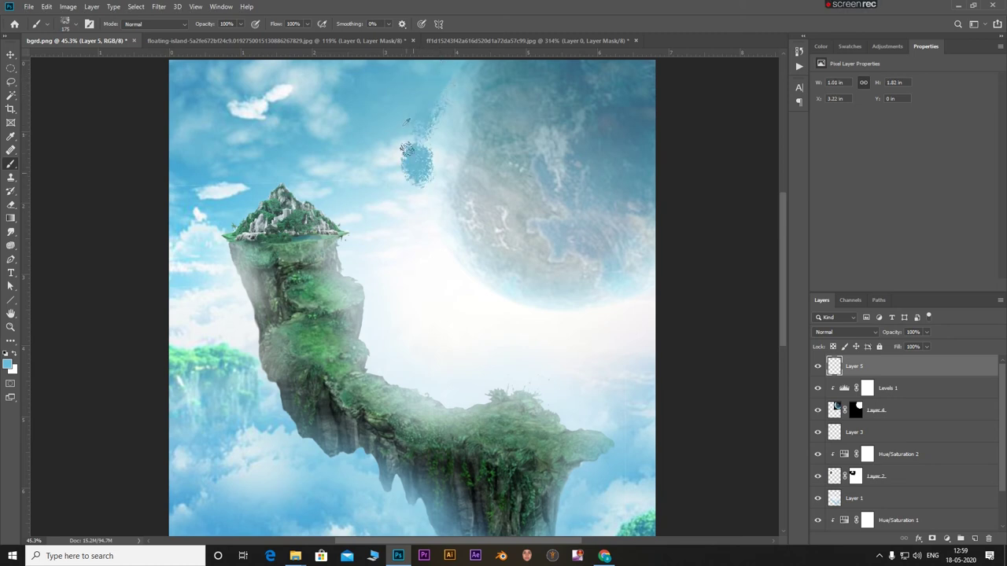
pyautogui.click(434, 254)
pyautogui.moveTo(434, 254); pyautogui.dragTo(466, 282)
pyautogui.keyDown('alt'); pyautogui.click(449, 307); pyautogui.keyUp('alt')
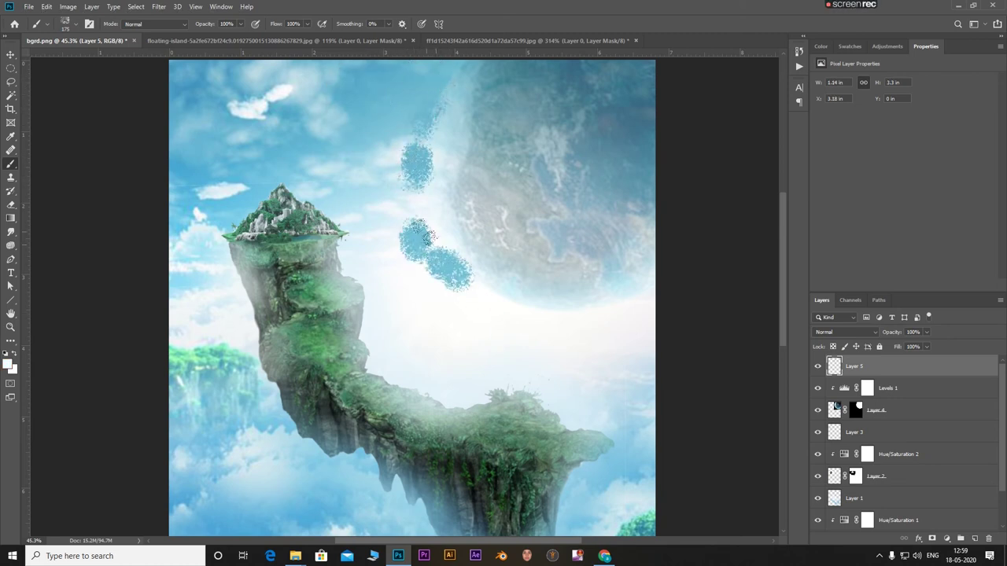
pyautogui.moveTo(511, 305)
pyautogui.mouseDown()
pyautogui.moveTo(629, 290)
pyautogui.moveTo(576, 320)
pyautogui.mouseUp()
# Enlarge the brush to 700 and scatter white and light-blue strokes across the planet
pyautogui.press(']')
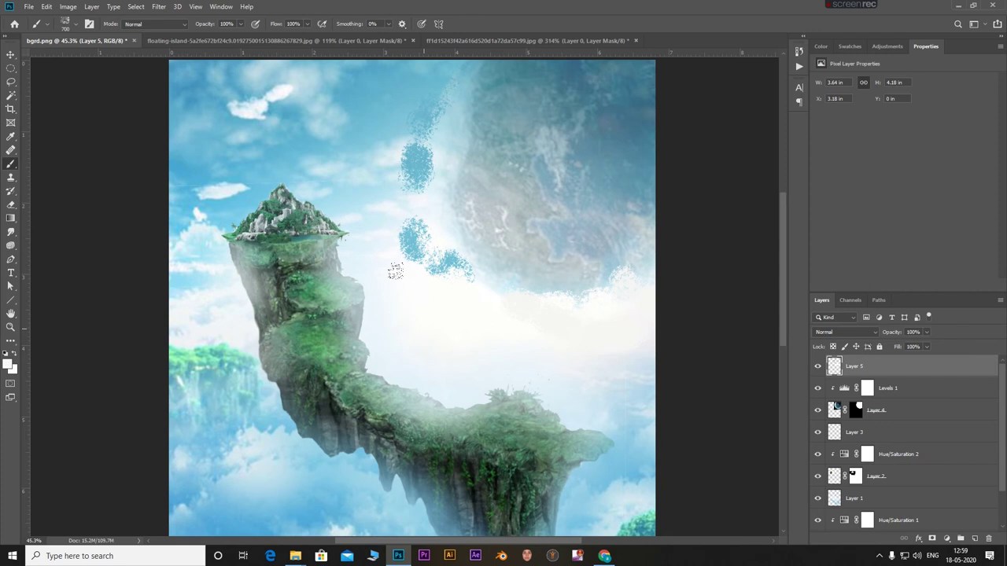
pyautogui.press(']')
pyautogui.press(']')
pyautogui.press(']')
pyautogui.moveTo(466, 105); pyautogui.dragTo(543, 244)
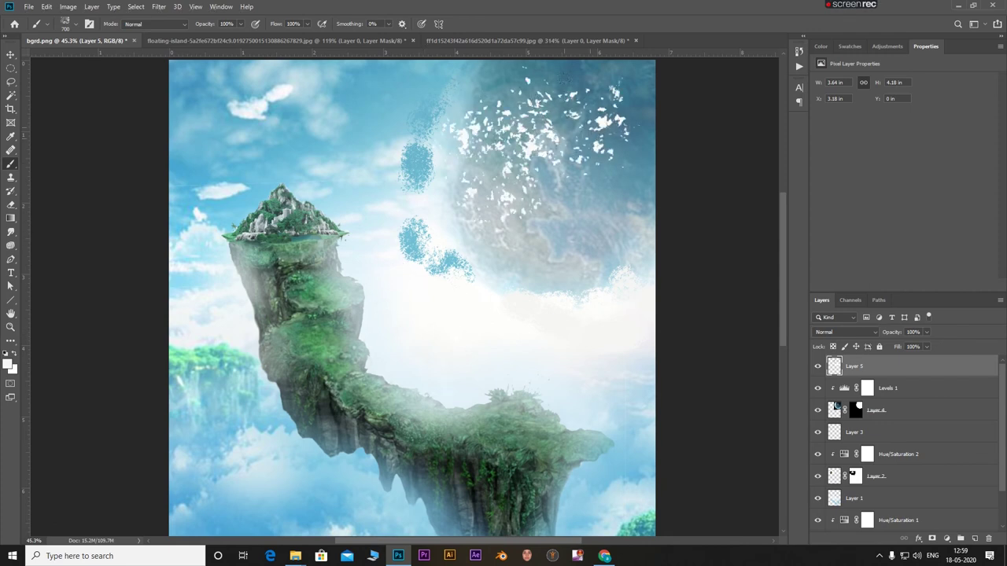
pyautogui.keyDown('alt'); pyautogui.click(387, 112); pyautogui.keyUp('alt')
pyautogui.moveTo(510, 96); pyautogui.dragTo(564, 198)
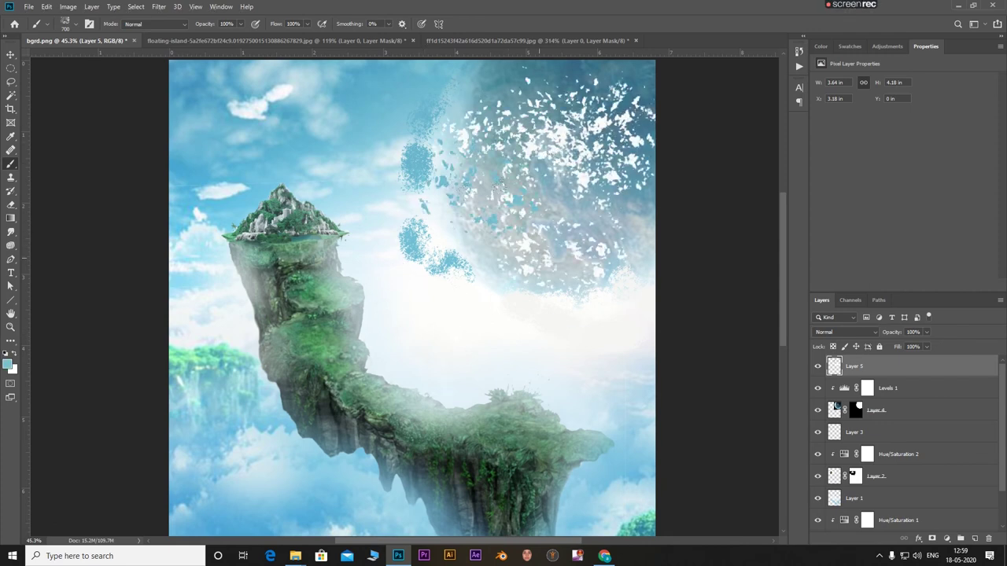
pyautogui.click(160, 7)
pyautogui.moveTo(165, 126)
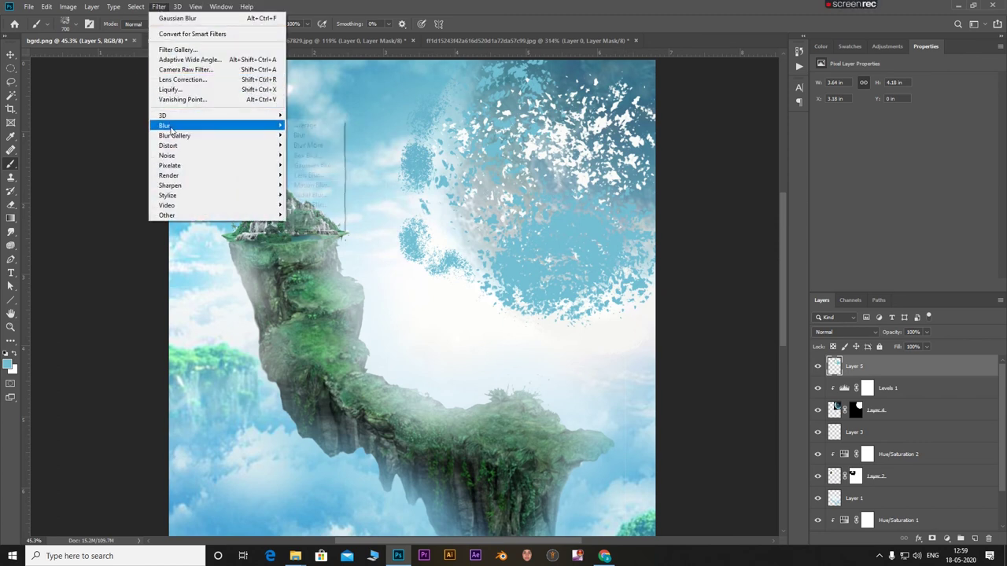
# Apply a Gaussian Blur with radius 90 to Layer 5's painted strokes
pyautogui.click(315, 165)
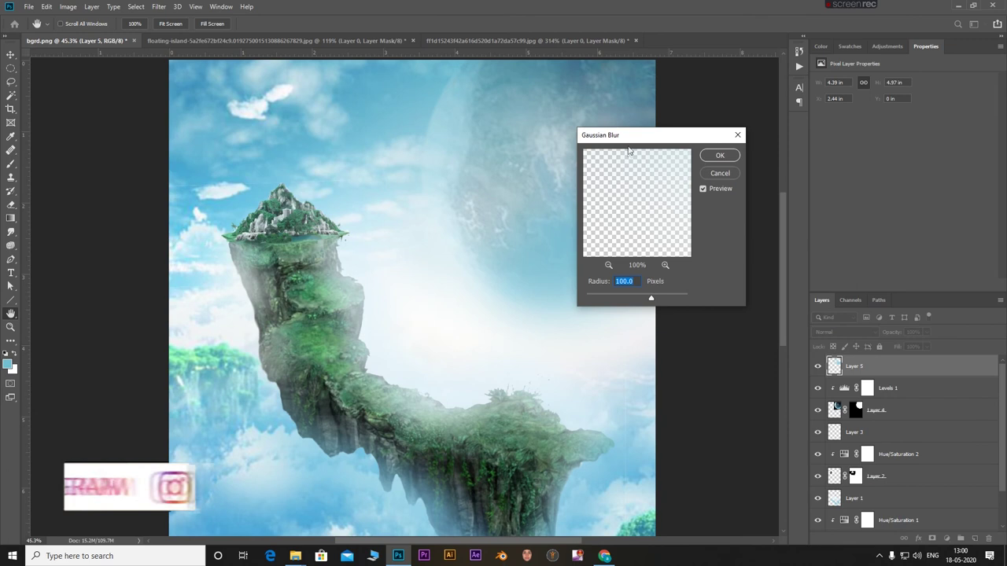
pyautogui.moveTo(638, 137); pyautogui.dragTo(770, 123)
pyautogui.moveTo(783, 286)
pyautogui.mouseDown()
pyautogui.moveTo(769, 289)
pyautogui.moveTo(783, 282)
pyautogui.mouseUp()
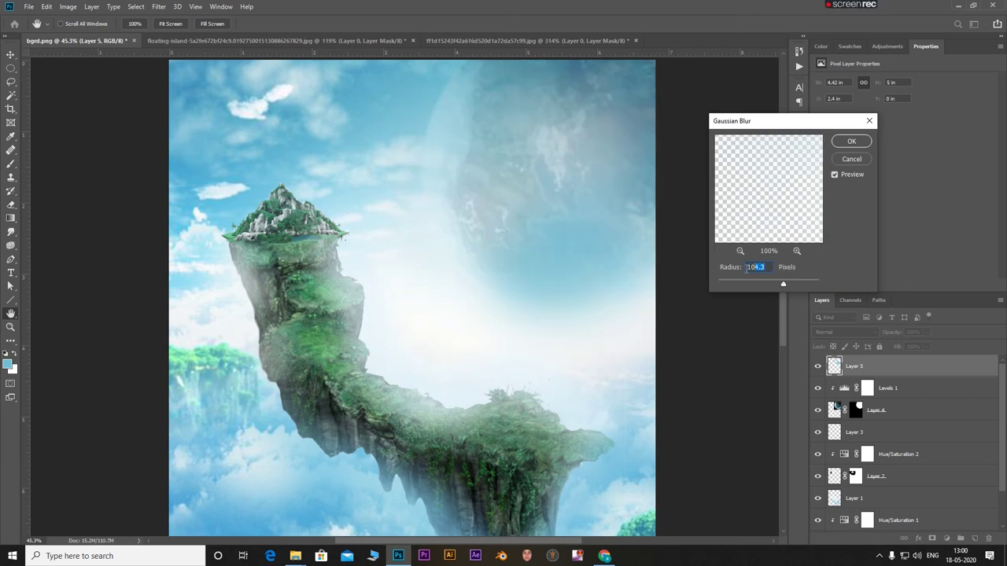
pyautogui.moveTo(728, 271); pyautogui.dragTo(716, 269)
pyautogui.write('90')
pyautogui.click(849, 142)
pyautogui.press('b')
pyautogui.scroll(-3, 541, 213)
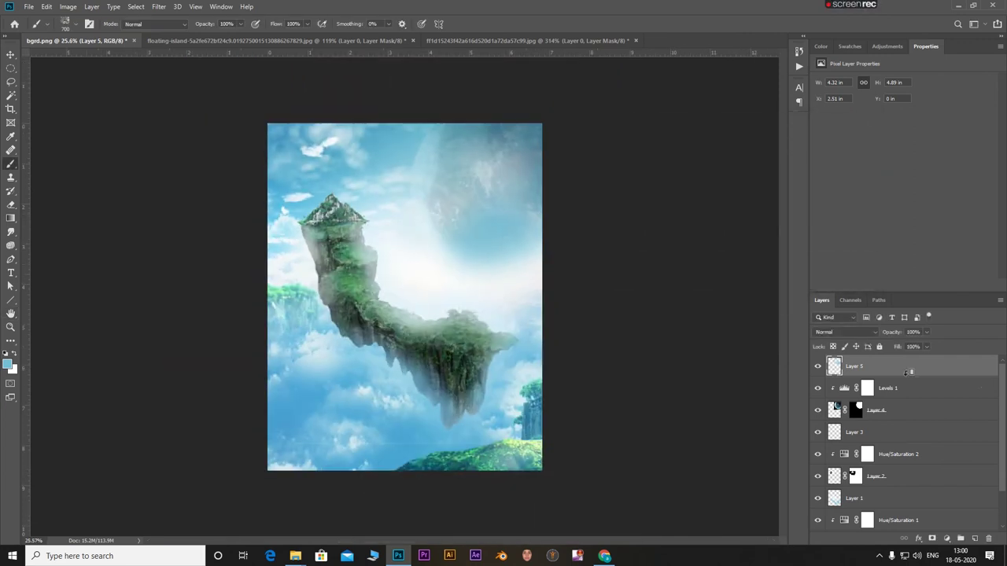
# Set Layer 5's opacity to 46%
pyautogui.click(926, 332)
pyautogui.moveTo(919, 346); pyautogui.dragTo(908, 348)
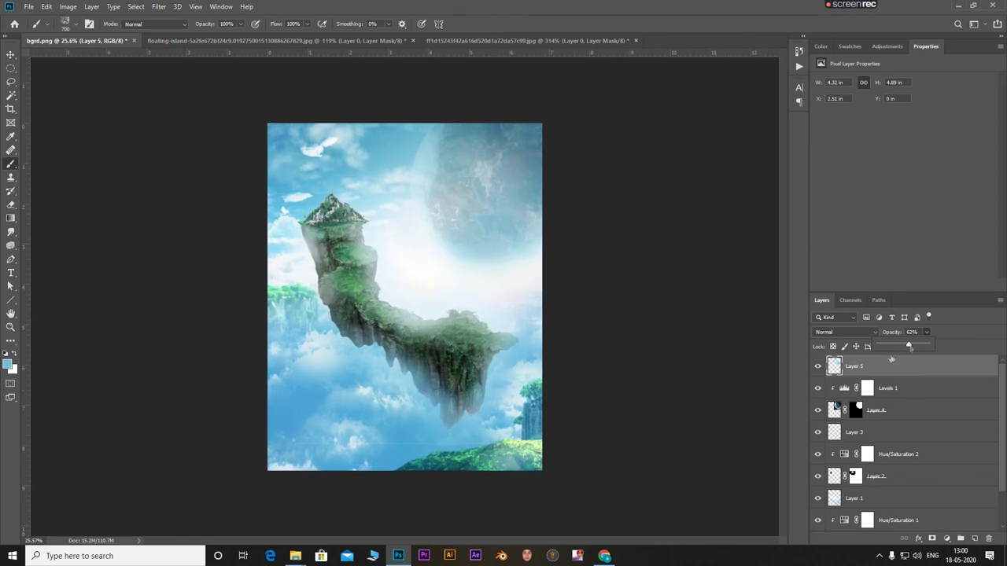
pyautogui.moveTo(909, 347); pyautogui.dragTo(901, 348)
pyautogui.hotkey('ctrl', '+')
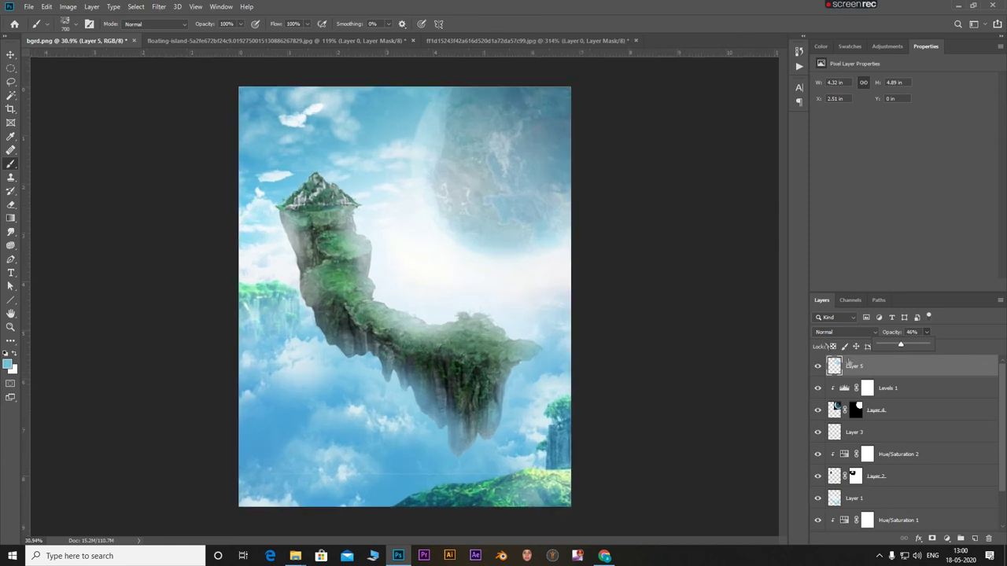
# Scale Layer 4 and Layer 5 together to about 115%
pyautogui.keyDown('ctrl'); pyautogui.click(908, 419); pyautogui.keyUp('ctrl')
pyautogui.hotkey('ctrl', 't')
pyautogui.moveTo(649, 320); pyautogui.dragTo(591, 289)
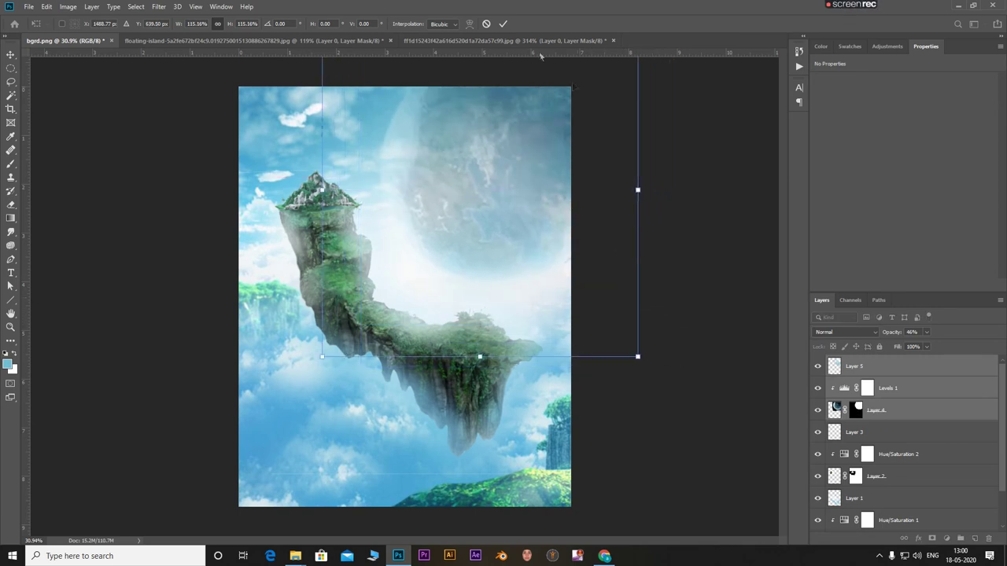
pyautogui.click(503, 24)
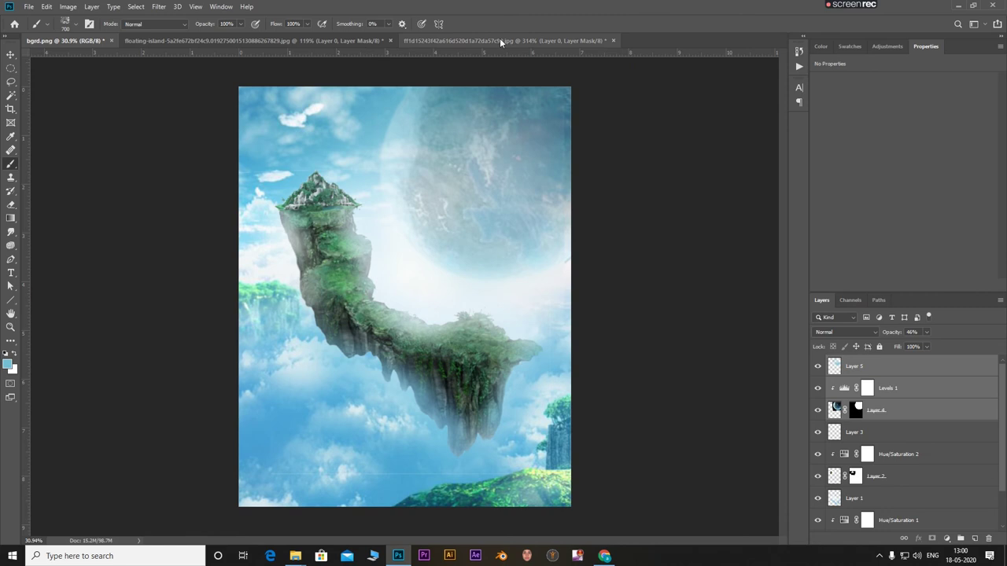
pyautogui.click(894, 366)
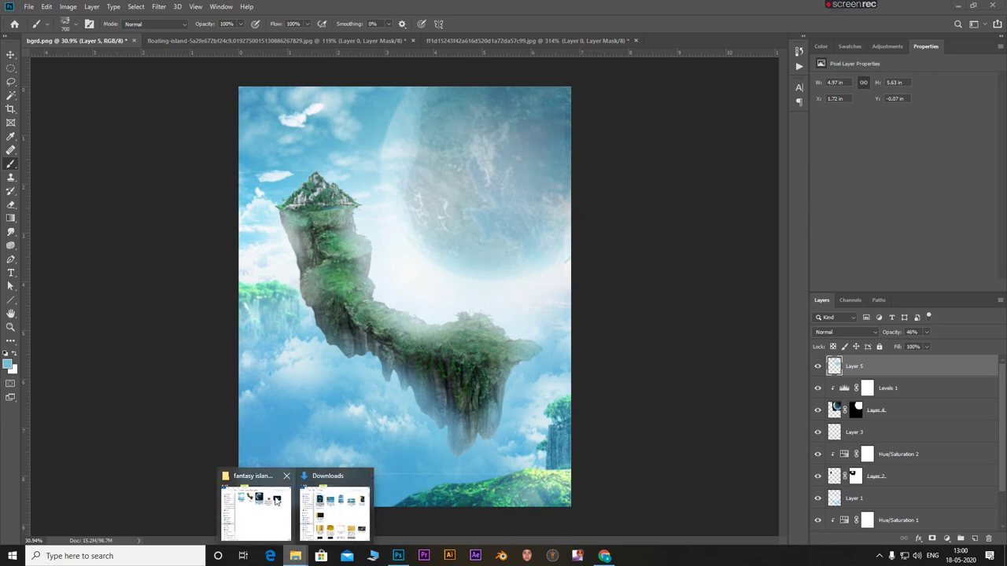
# Place ws_Magical_Aurora, shrink it to about 6.6% over the island top, with Screen blending
pyautogui.moveTo(295, 556)
pyautogui.click(277, 504)
pyautogui.moveTo(521, 246); pyautogui.dragTo(372, 156)
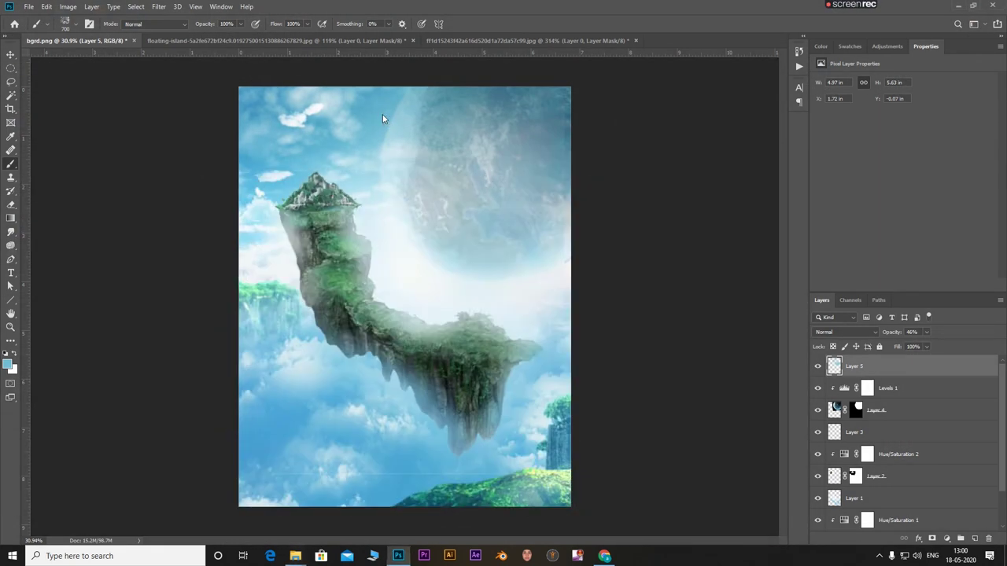
pyautogui.scroll(3, 235, 242)
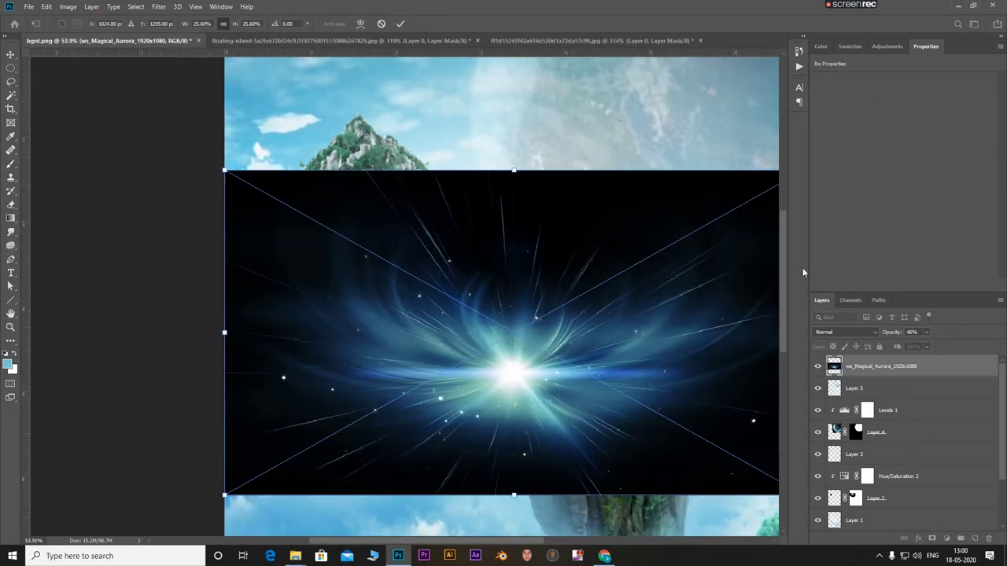
pyautogui.moveTo(672, 353)
pyautogui.mouseDown()
pyautogui.moveTo(706, 356)
pyautogui.moveTo(265, 134)
pyautogui.mouseUp()
pyautogui.moveTo(245, 92)
pyautogui.mouseDown()
pyautogui.moveTo(394, 126)
pyautogui.moveTo(395, 118)
pyautogui.mouseUp()
pyautogui.click(856, 330)
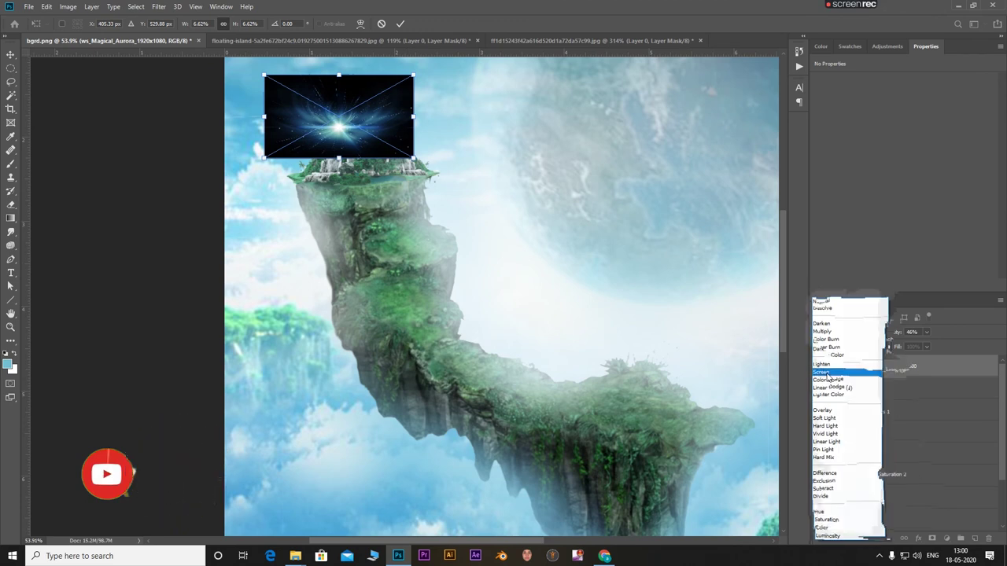
pyautogui.click(822, 371)
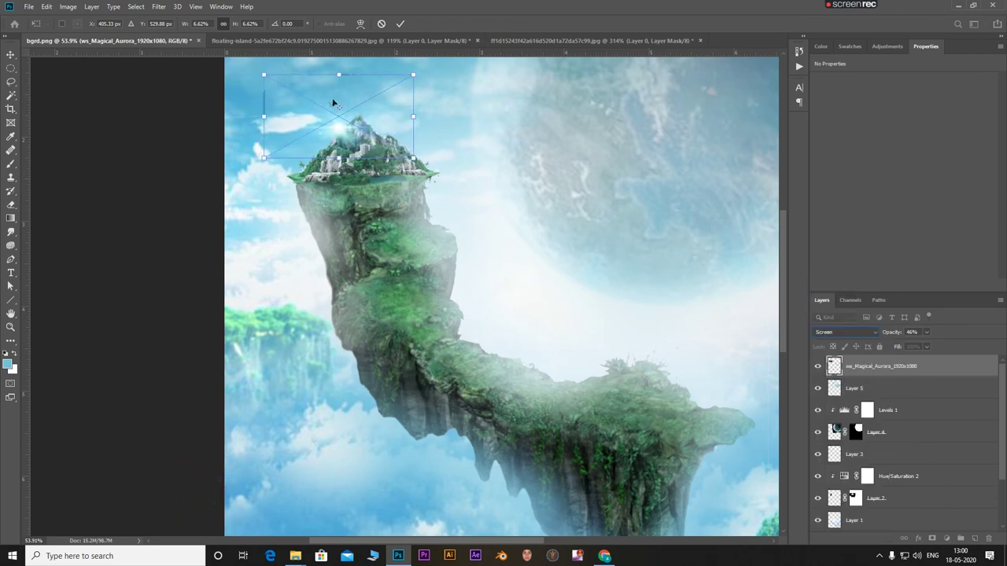
pyautogui.press('Return')
pyautogui.press('b')
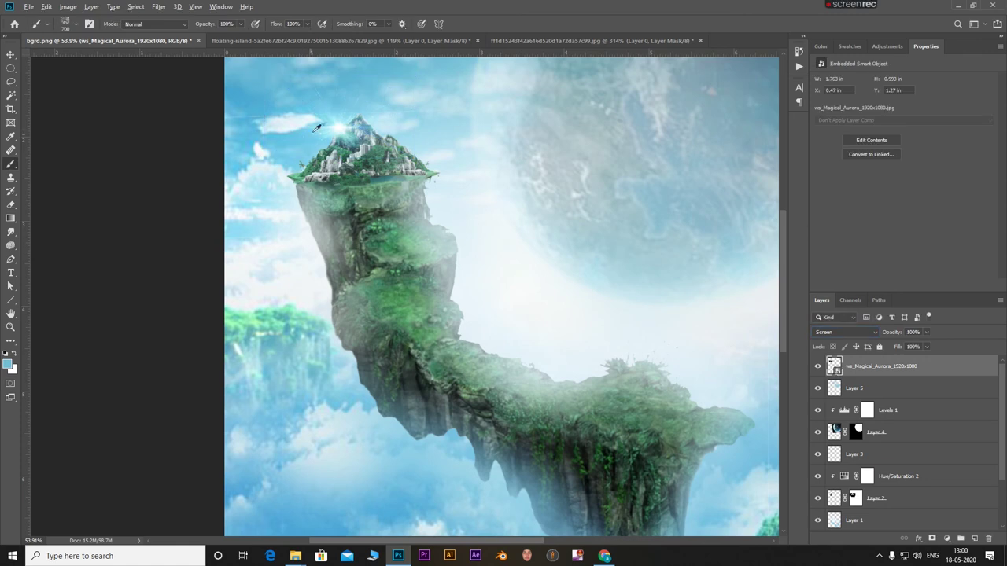
pyautogui.scroll(10, 359, 118)
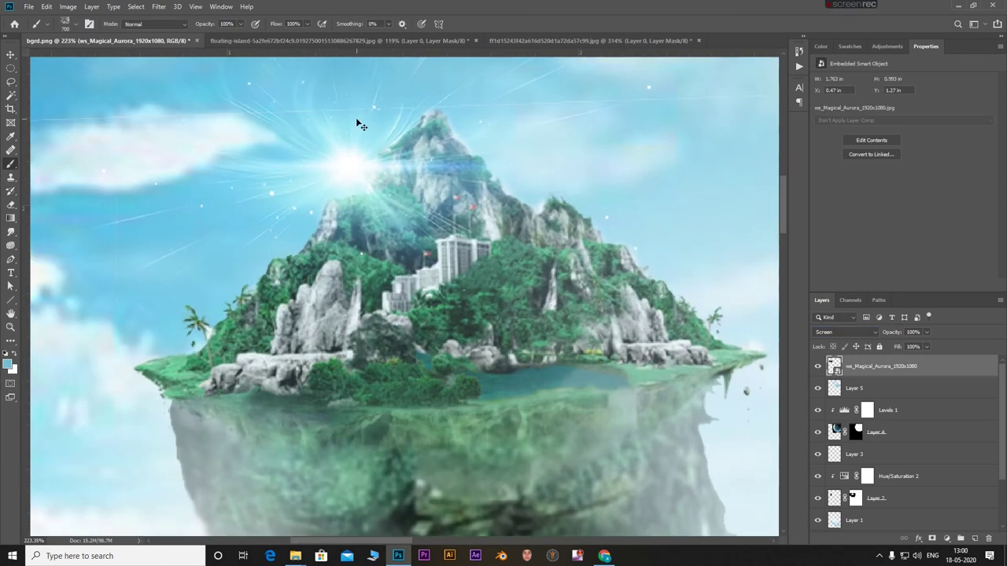
# Shift the aurora flare down and right onto the island's peak
pyautogui.hotkey('ctrl', 't')
pyautogui.moveTo(370, 158); pyautogui.dragTo(386, 198)
pyautogui.scroll(-3, 479, 291)
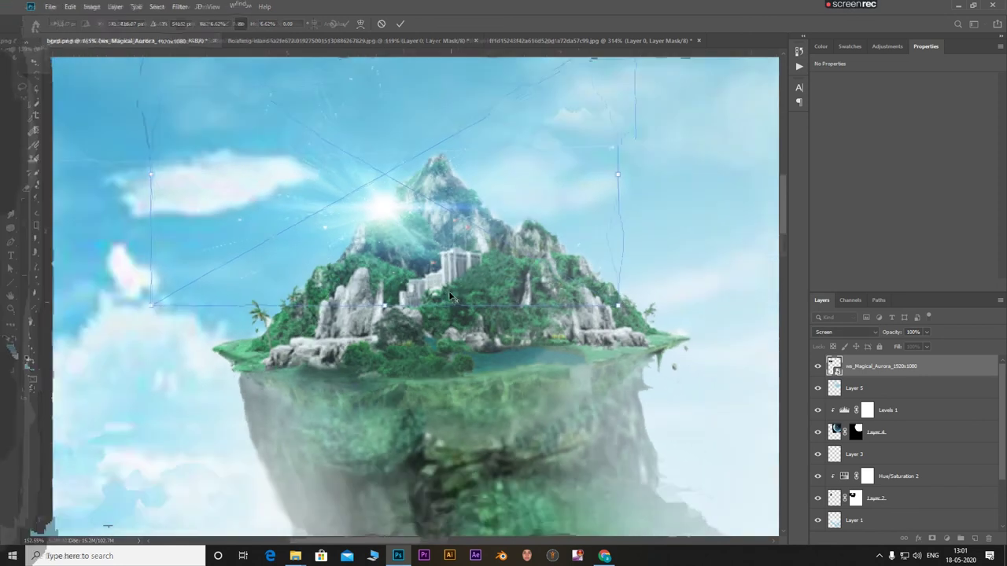
pyautogui.scroll(-3, 478, 291)
pyautogui.click(400, 23)
pyautogui.scroll(-1, 464, 235)
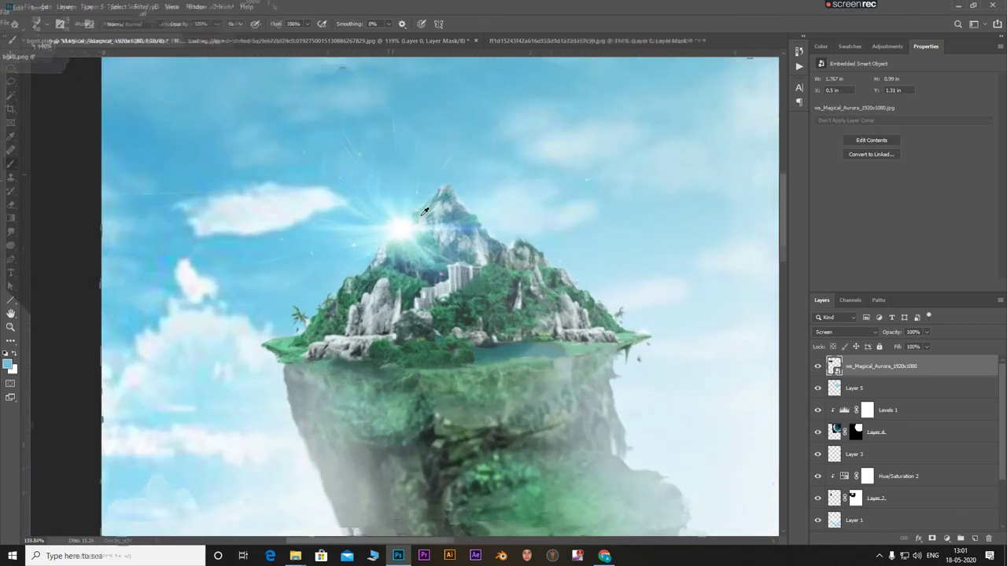
pyautogui.scroll(-2, 441, 229)
# Set the aurora layer's opacity to 76%
pyautogui.click(926, 332)
pyautogui.moveTo(929, 346); pyautogui.dragTo(910, 347)
pyautogui.scroll(-2, 505, 292)
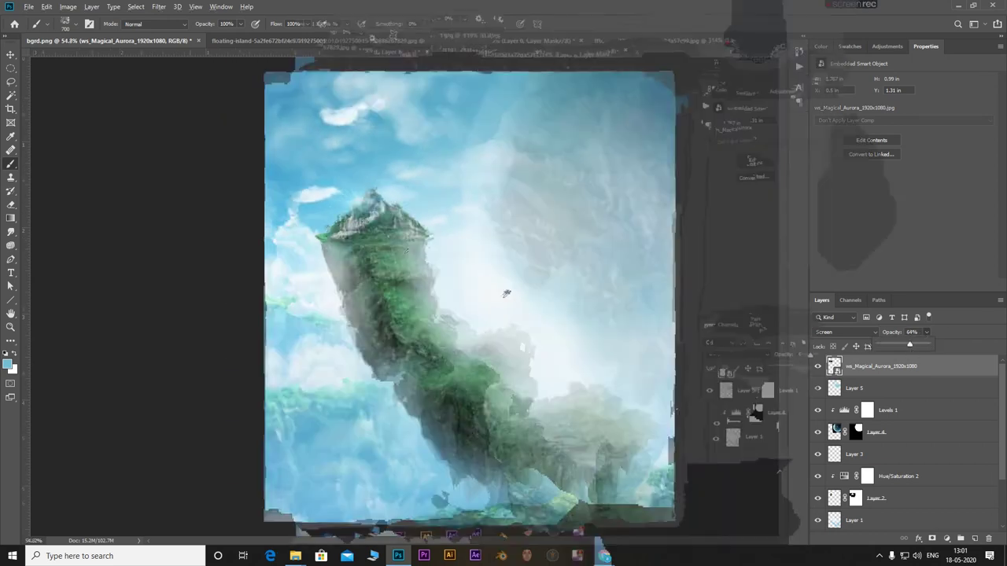
pyautogui.scroll(1, 301, 190)
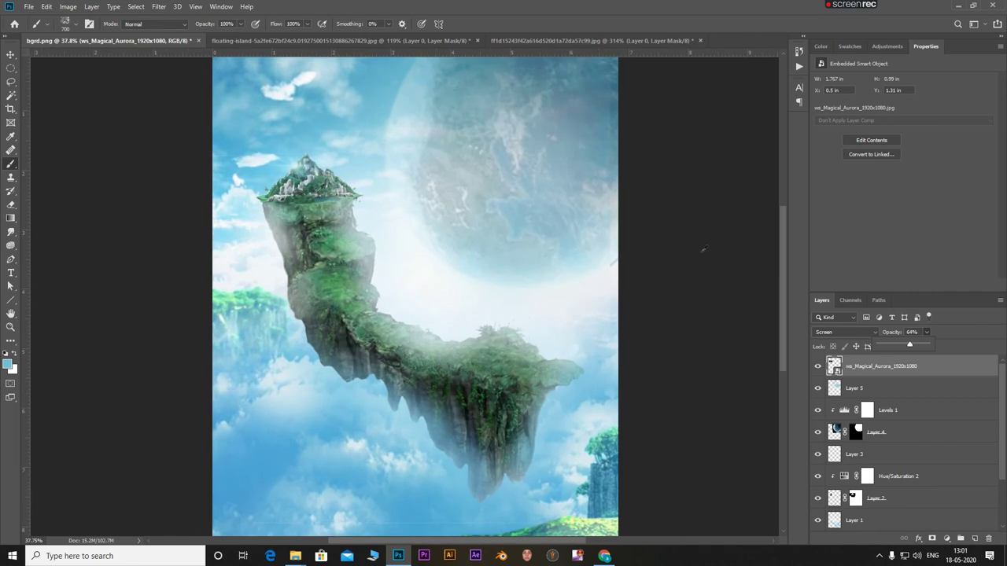
pyautogui.moveTo(912, 348); pyautogui.dragTo(915, 347)
pyautogui.scroll(-2, 471, 293)
pyautogui.scroll(3, 338, 208)
pyautogui.scroll(2, 364, 254)
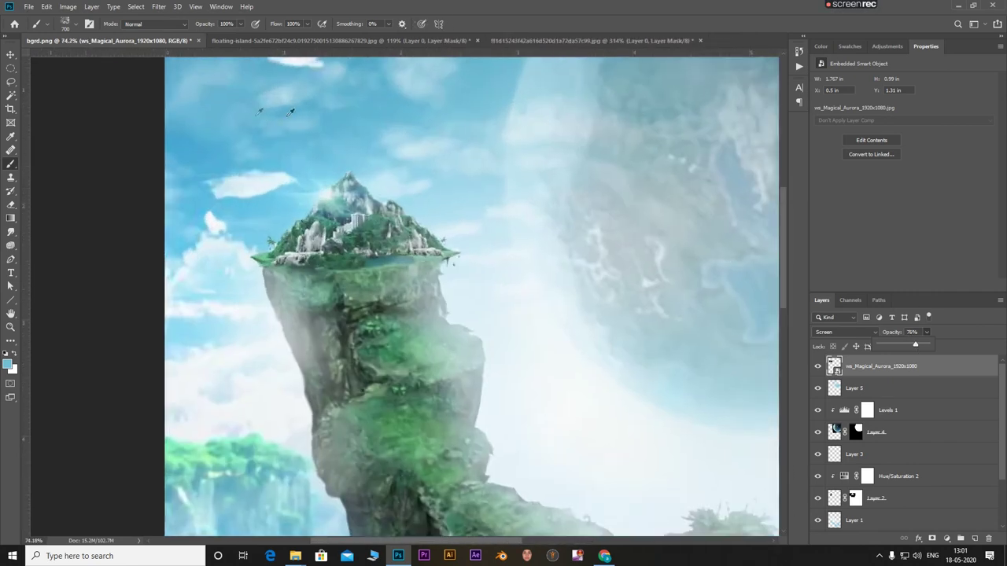
pyautogui.scroll(3, 364, 254)
pyautogui.scroll(2, 365, 254)
pyautogui.scroll(-2, 364, 254)
pyautogui.scroll(-2, 355, 236)
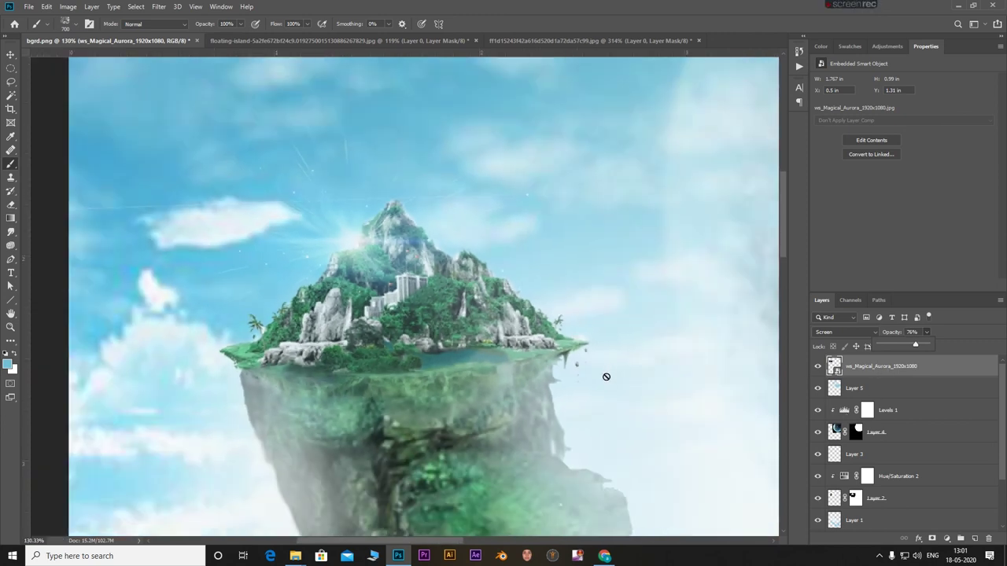
# Mask the aurora layer, then paint a light-blue sparkle arc above the peak on new Layer 6
pyautogui.click(932, 538)
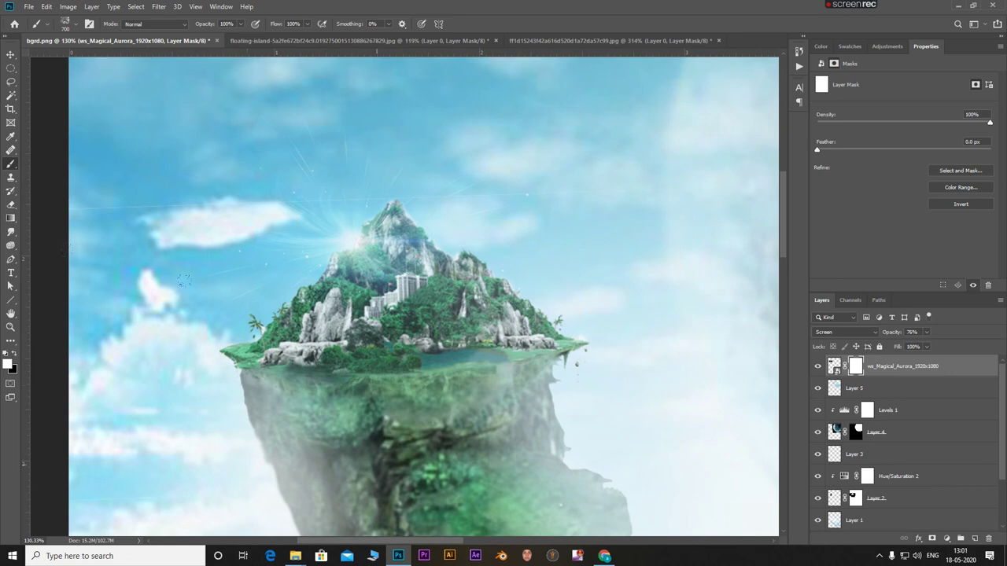
pyautogui.press('[')
pyautogui.press('[')
pyautogui.press('[')
pyautogui.click(973, 538)
pyautogui.click(319, 169)
pyautogui.moveTo(364, 142)
pyautogui.mouseDown()
pyautogui.moveTo(238, 205)
pyautogui.moveTo(505, 168)
pyautogui.mouseUp()
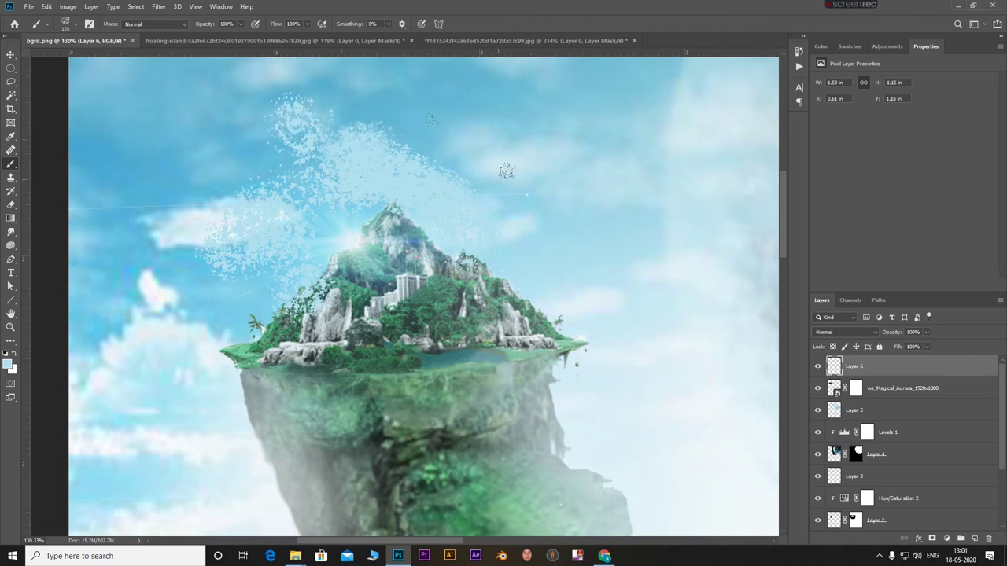
# Clip Layer 6 to the aurora layer and soften it with a 45.6-pixel Gaussian Blur
pyautogui.keyDown('alt'); pyautogui.click(879, 374); pyautogui.keyUp('alt')
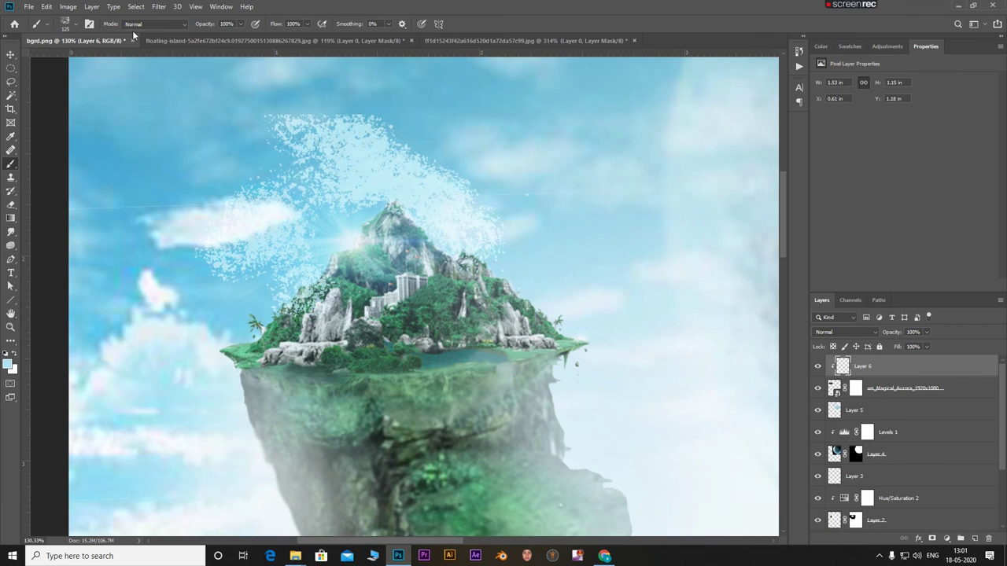
pyautogui.click(158, 7)
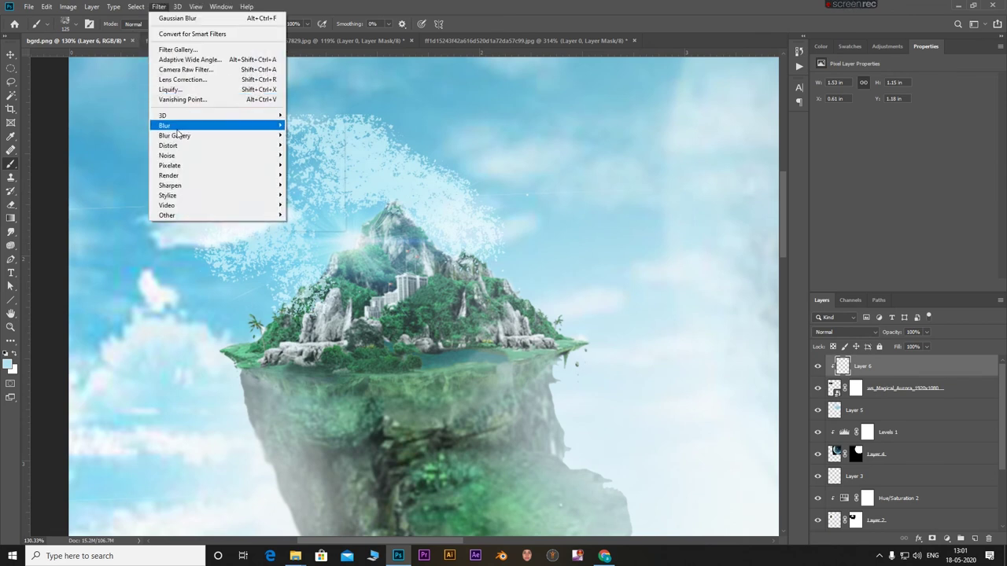
pyautogui.moveTo(165, 125)
pyautogui.click(313, 166)
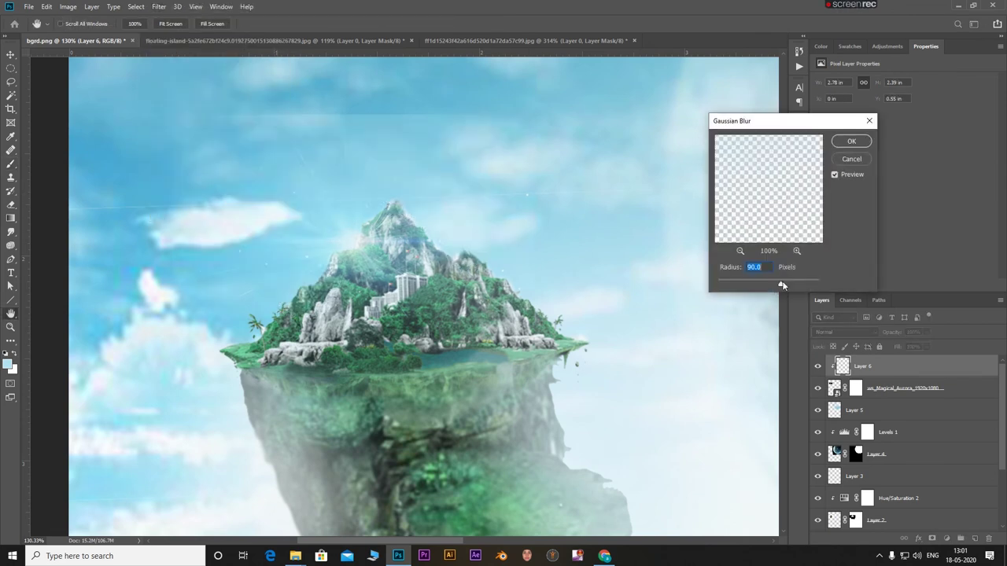
pyautogui.moveTo(788, 286); pyautogui.dragTo(803, 283)
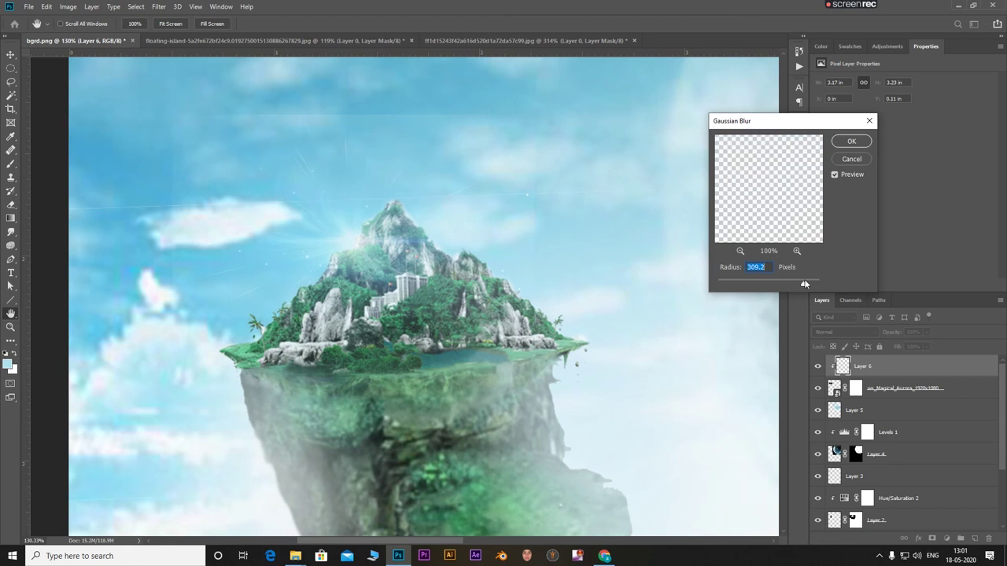
pyautogui.click(771, 285)
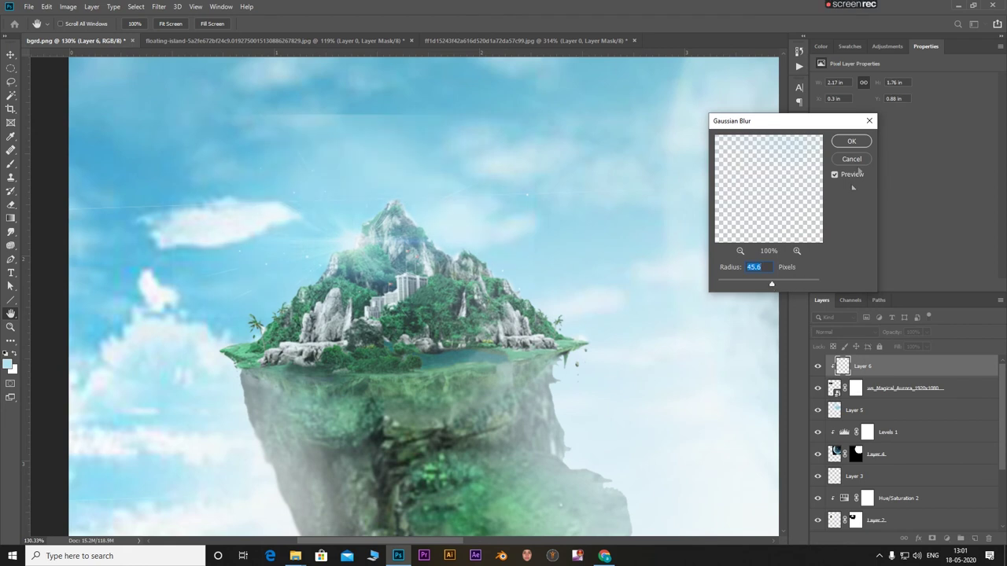
pyautogui.click(849, 142)
# Switch to the brush and select the aurora layer's mask
pyautogui.press('b')
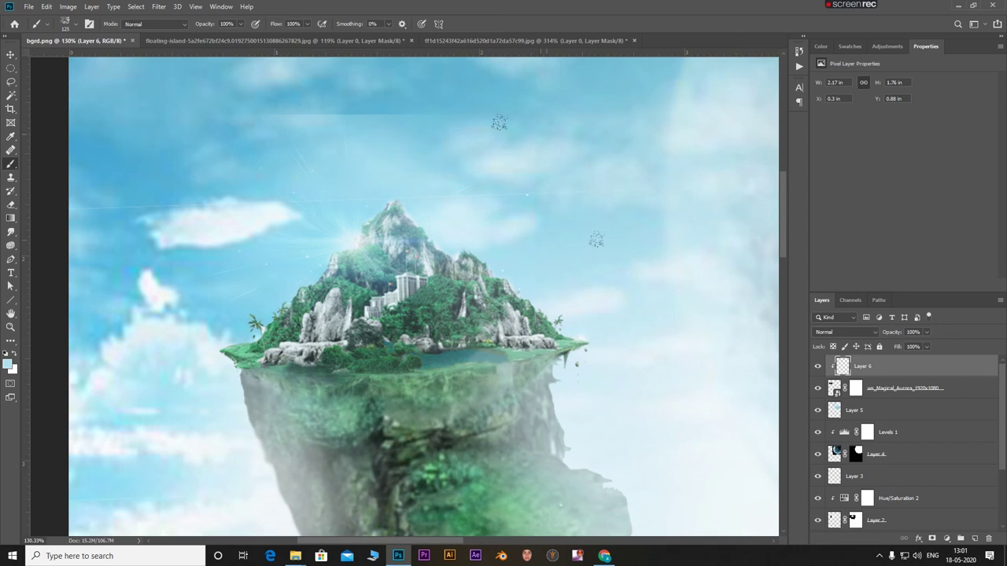
pyautogui.click(855, 387)
pyautogui.scroll(-3, 350, 328)
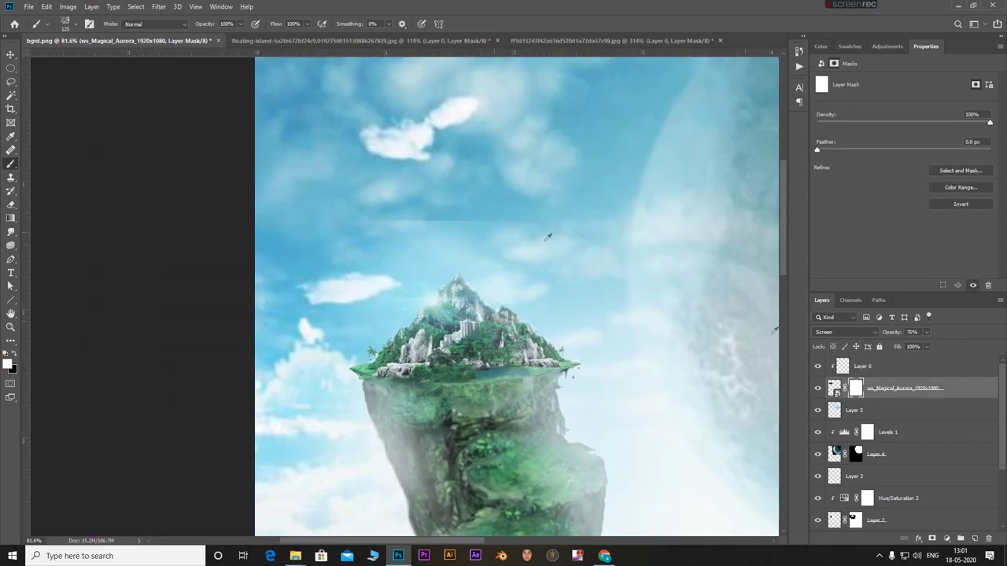
# Give the sparkle Layer 6 its own layer mask
pyautogui.scroll(1, 353, 189)
pyautogui.scroll(2, 358, 216)
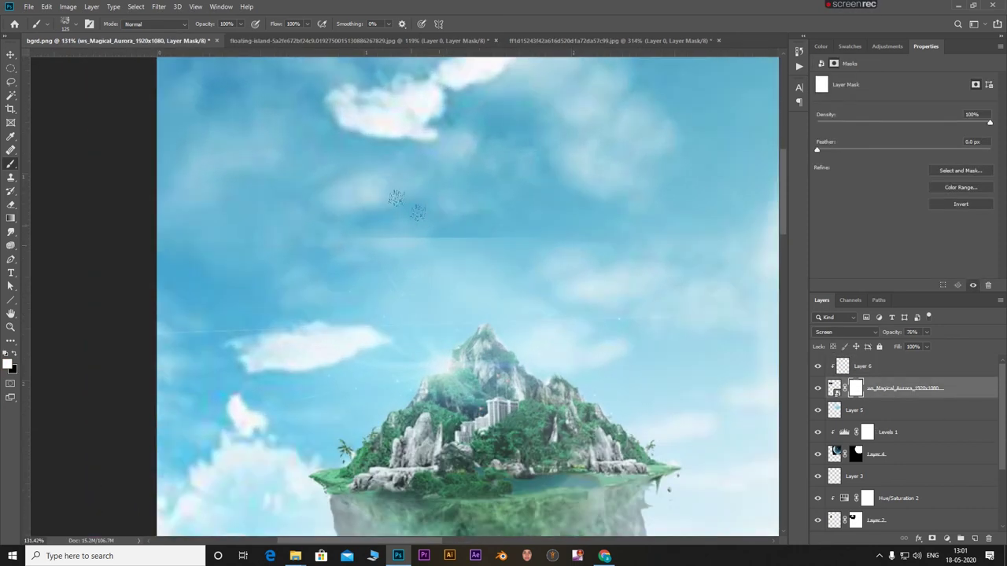
pyautogui.press('e')
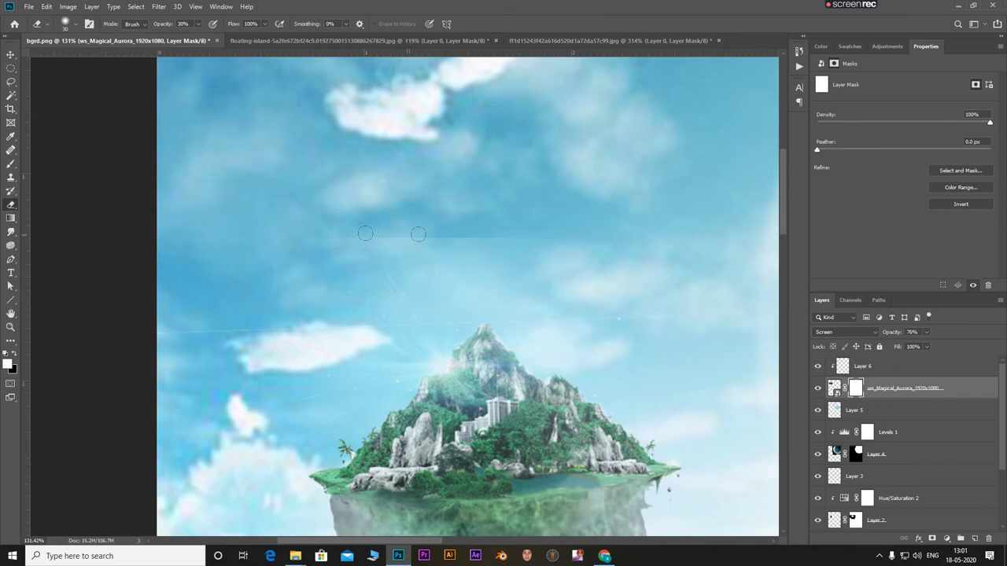
pyautogui.press('x')
pyautogui.click(850, 366)
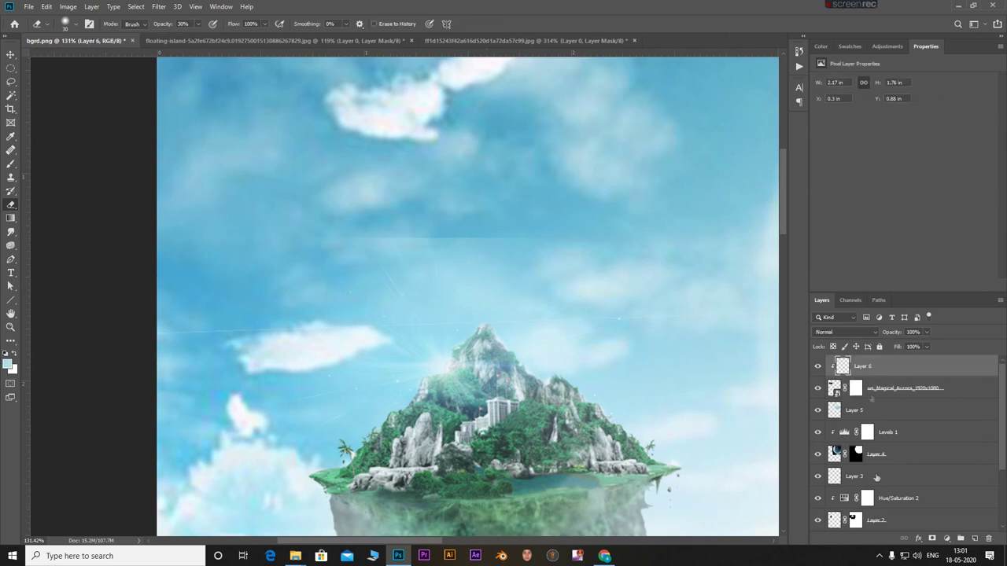
pyautogui.click(931, 539)
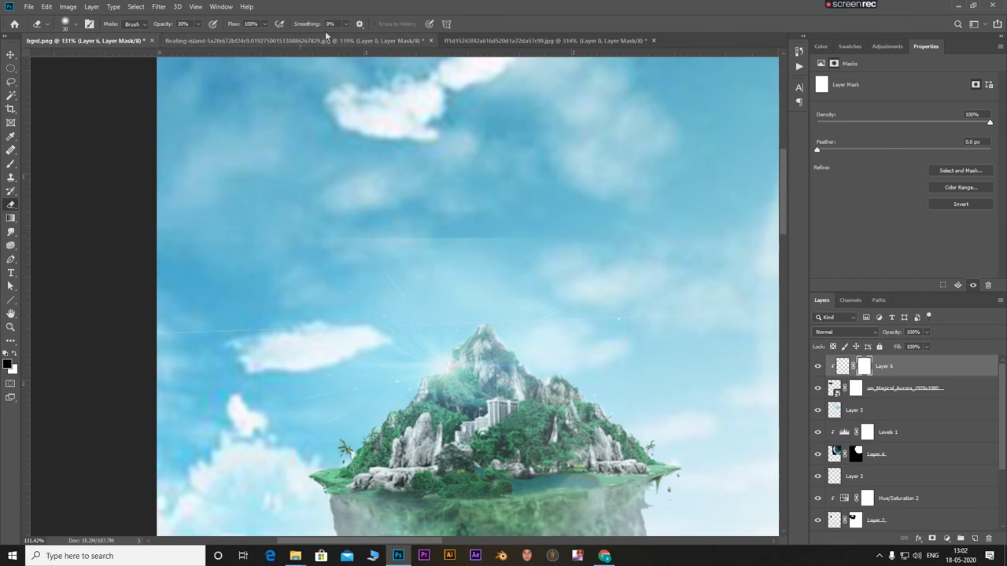
# Paint out part of Layer 6's glow near the light streak at 100% opacity, then add empty Layer 7
pyautogui.moveTo(198, 24); pyautogui.dragTo(287, 39)
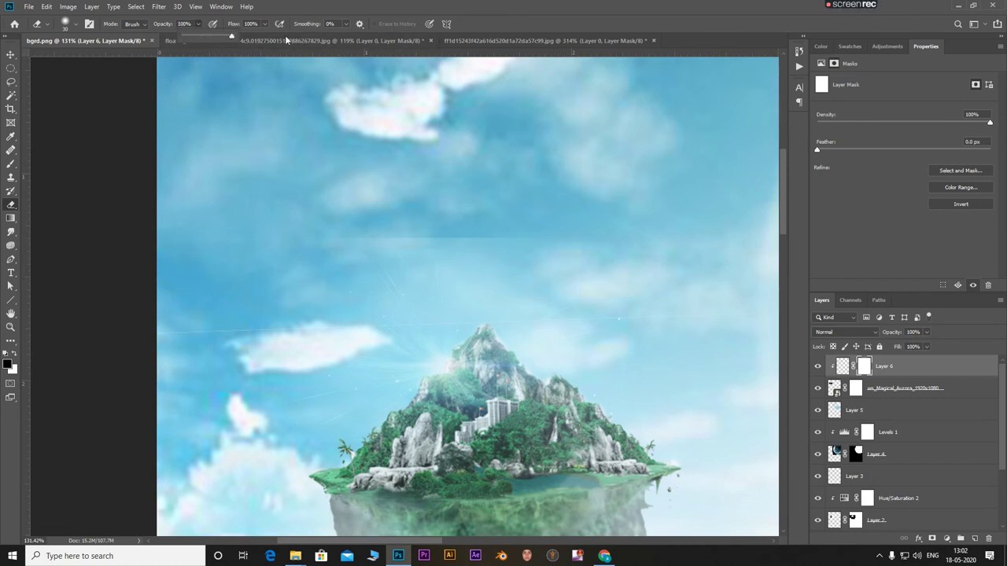
pyautogui.press('x')
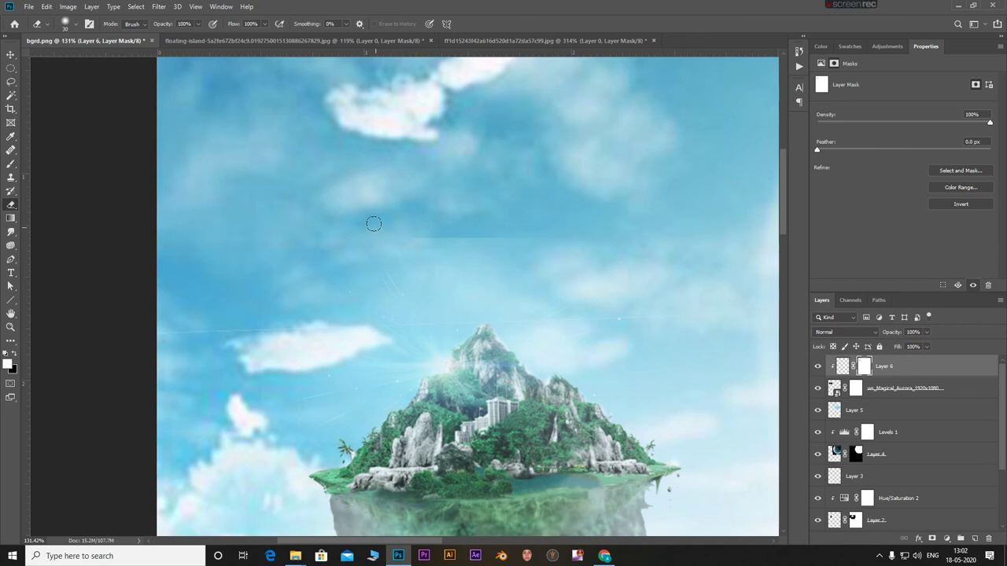
pyautogui.press(']')
pyautogui.press(']')
pyautogui.press(']')
pyautogui.moveTo(515, 287); pyautogui.dragTo(362, 279)
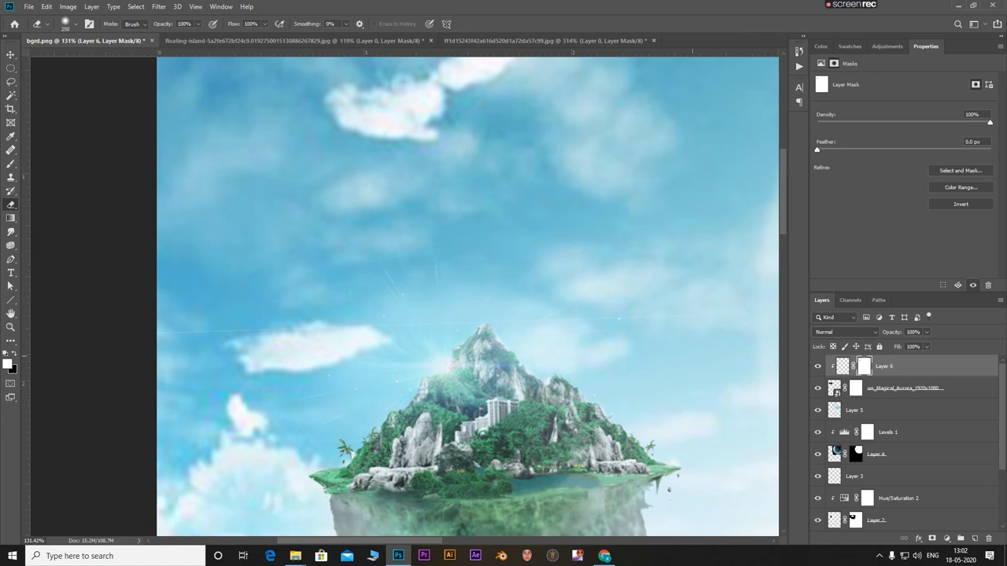
pyautogui.scroll(-10, 363, 226)
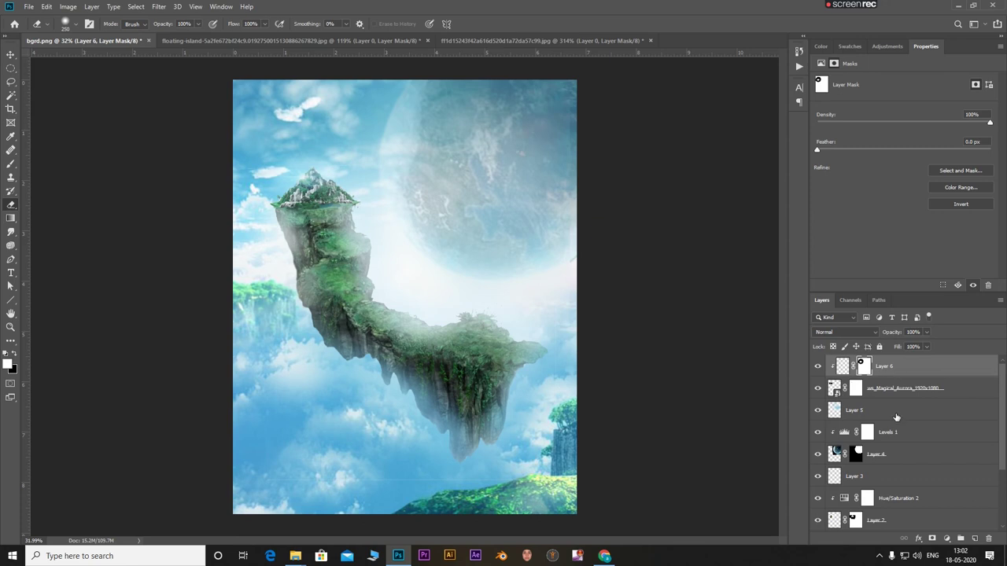
pyautogui.click(975, 538)
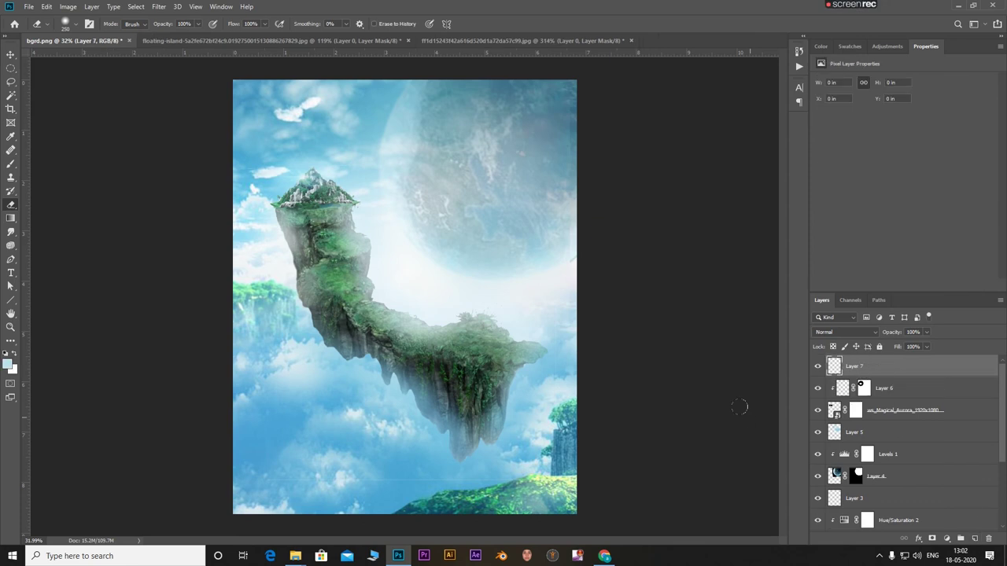
# Stamp all visible layers into Layer 7 and open it in the Camera Raw Filter
pyautogui.hotkey('ctrl', 'shift', 'alt', 'e')
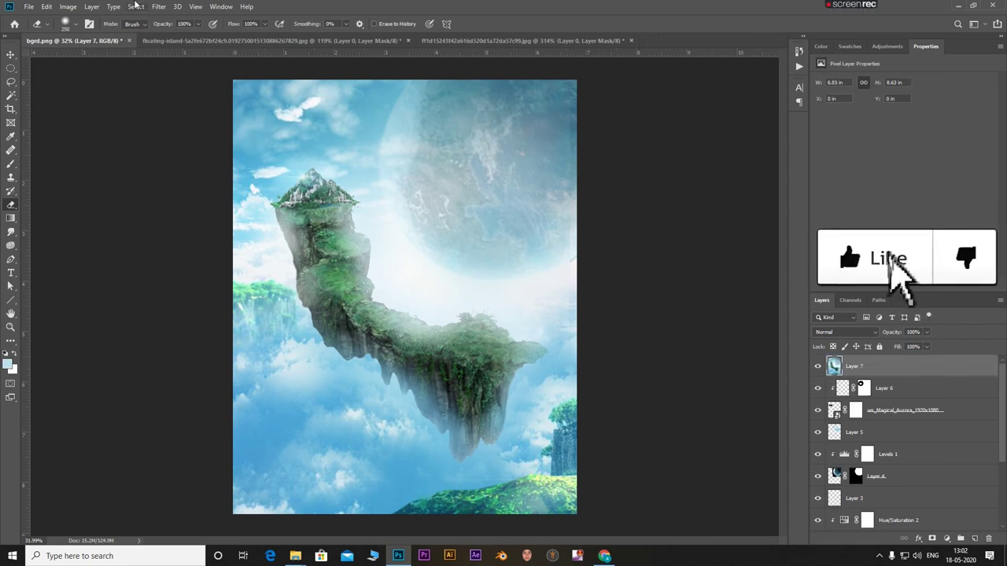
pyautogui.click(158, 7)
pyautogui.click(199, 74)
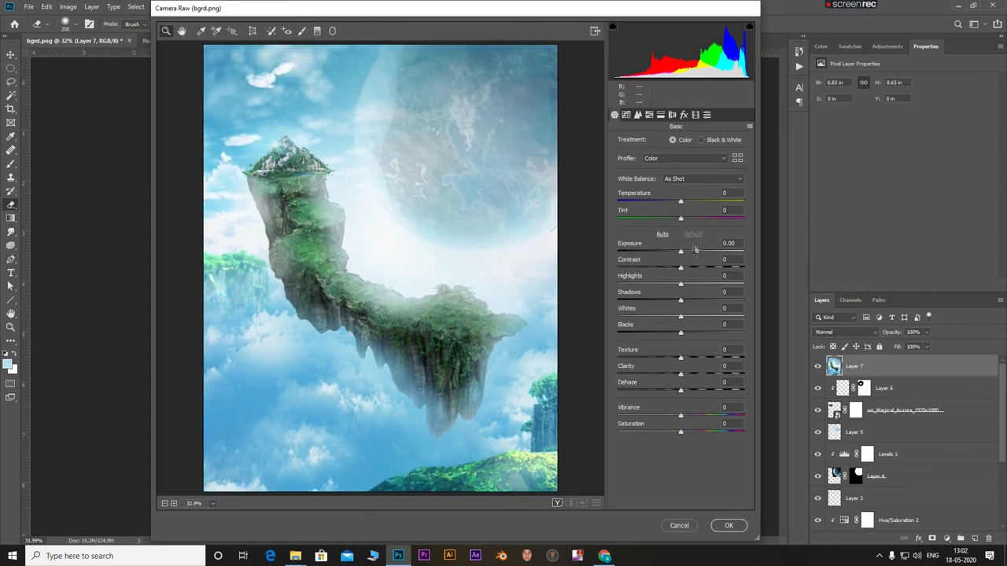
# In Camera Raw, set exposure -0.60, lower whites, texture +26, and add luminance noise reduction
pyautogui.moveTo(680, 251)
pyautogui.mouseDown()
pyautogui.moveTo(700, 268)
pyautogui.moveTo(655, 283)
pyautogui.moveTo(700, 284)
pyautogui.moveTo(720, 300)
pyautogui.mouseUp()
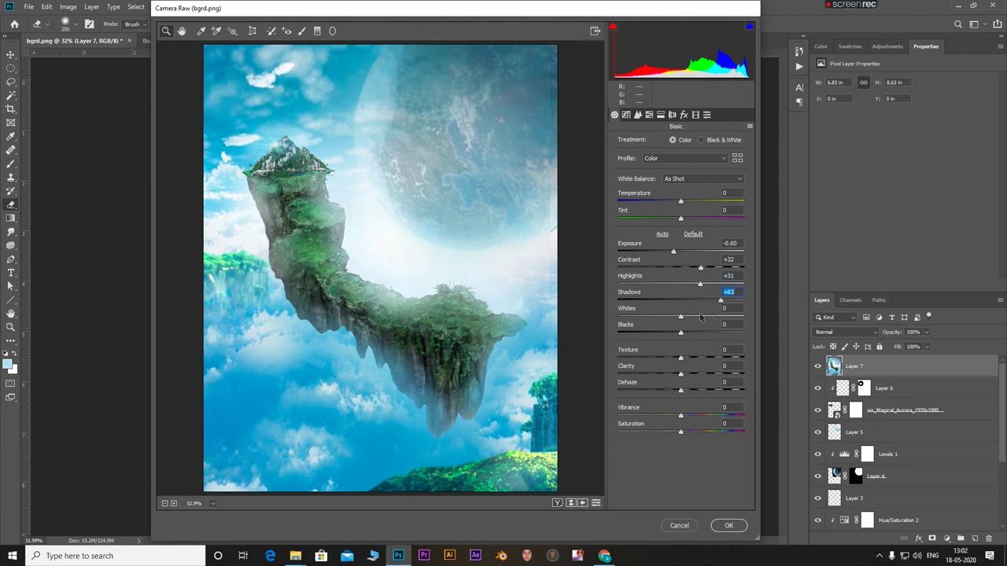
pyautogui.moveTo(680, 316)
pyautogui.mouseDown()
pyautogui.moveTo(630, 324)
pyautogui.moveTo(668, 325)
pyautogui.moveTo(626, 338)
pyautogui.moveTo(721, 358)
pyautogui.moveTo(627, 358)
pyautogui.moveTo(696, 360)
pyautogui.moveTo(659, 376)
pyautogui.moveTo(666, 382)
pyautogui.mouseUp()
pyautogui.click(680, 375)
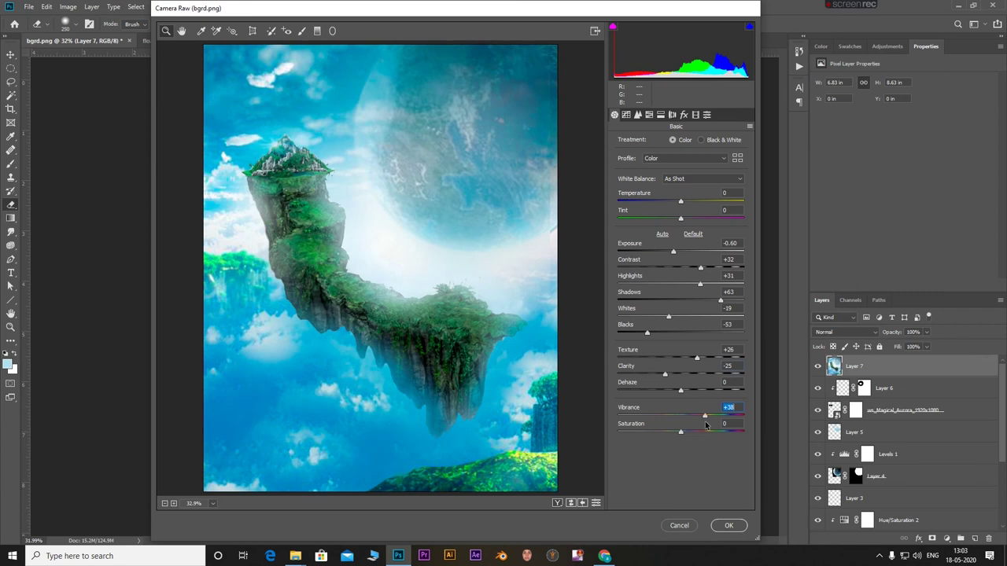
pyautogui.click(638, 115)
pyautogui.moveTo(618, 244)
pyautogui.mouseDown()
pyautogui.moveTo(663, 245)
pyautogui.moveTo(675, 253)
pyautogui.moveTo(635, 253)
pyautogui.moveTo(778, 291)
pyautogui.mouseUp()
# Set luminance detail and contrast to 100, add colour noise reduction with colour detail 81
pyautogui.moveTo(681, 263); pyautogui.dragTo(765, 271)
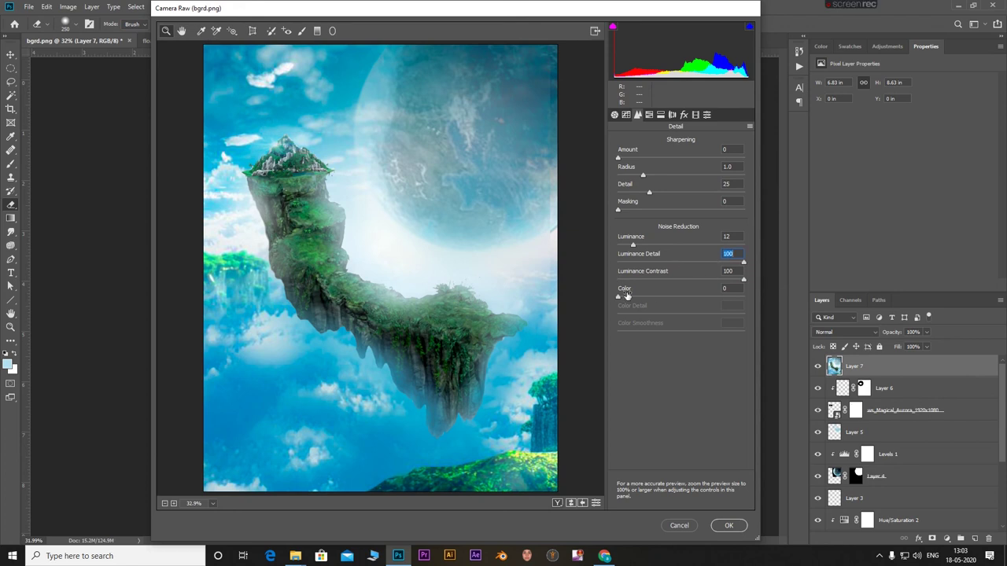
pyautogui.moveTo(619, 296); pyautogui.dragTo(720, 315)
pyautogui.click(646, 116)
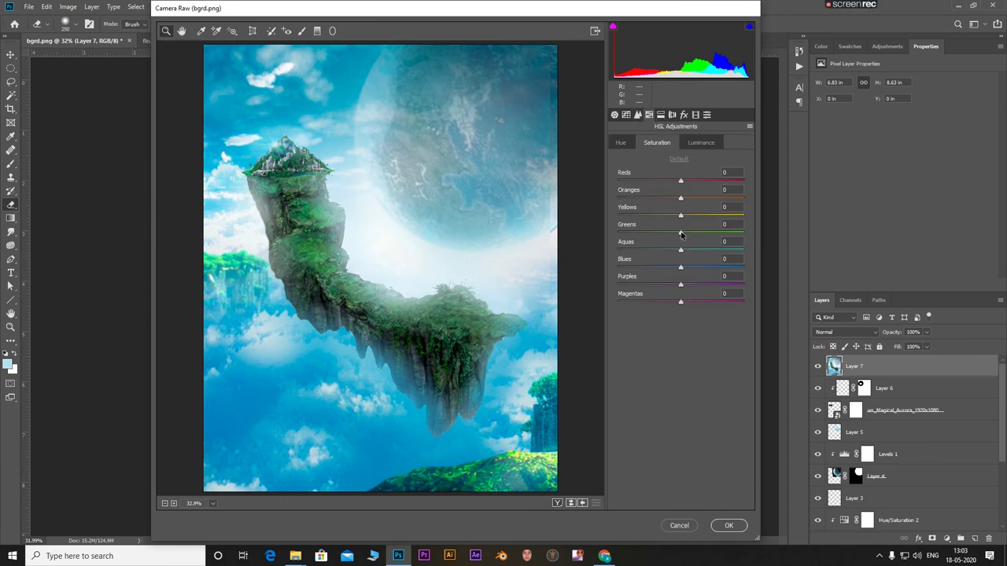
# In HSL, desaturate Greens -2, Aquas -11, Blues -18 and darken Greens luminance to -35
pyautogui.moveTo(681, 233); pyautogui.dragTo(669, 270)
pyautogui.click(681, 270)
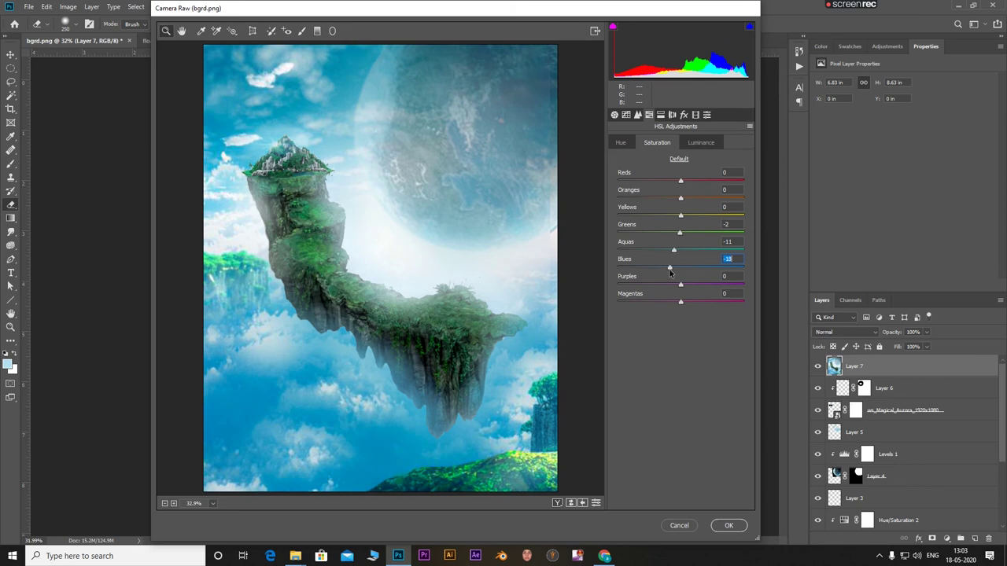
pyautogui.click(696, 147)
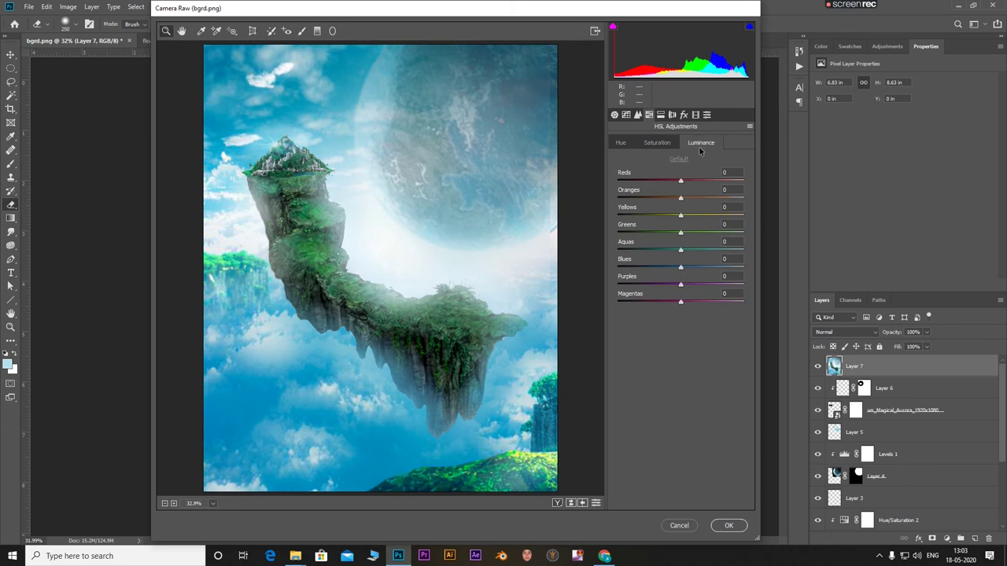
pyautogui.moveTo(681, 234); pyautogui.dragTo(659, 238)
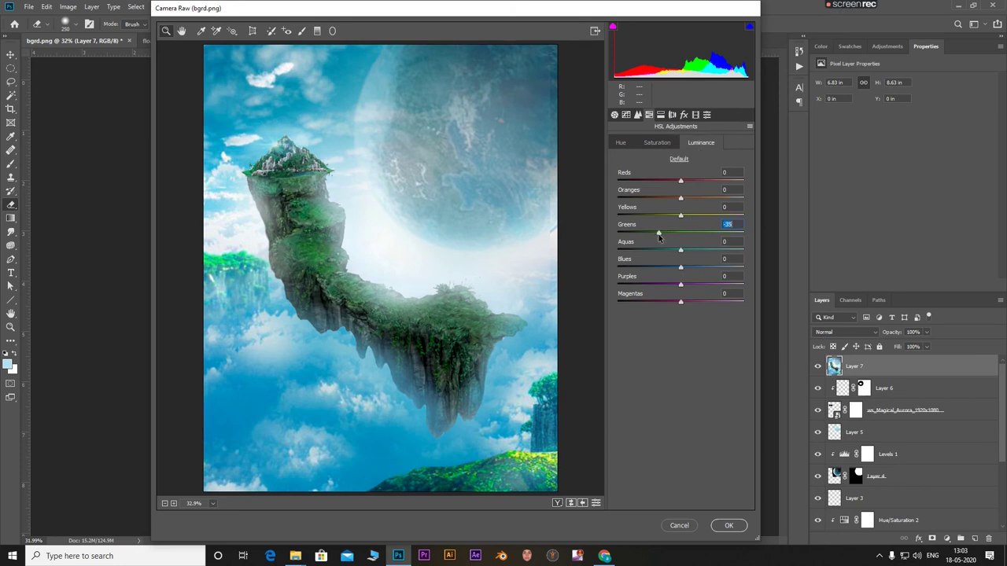
pyautogui.click(707, 114)
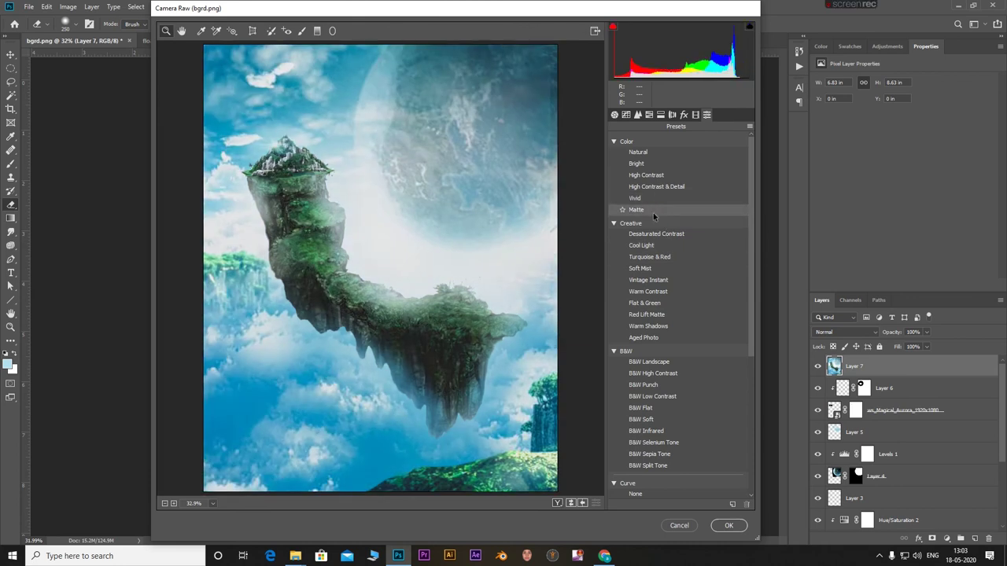
# Accept the Camera Raw adjustments and set Layer 7's opacity to exactly 85%
pyautogui.click(729, 525)
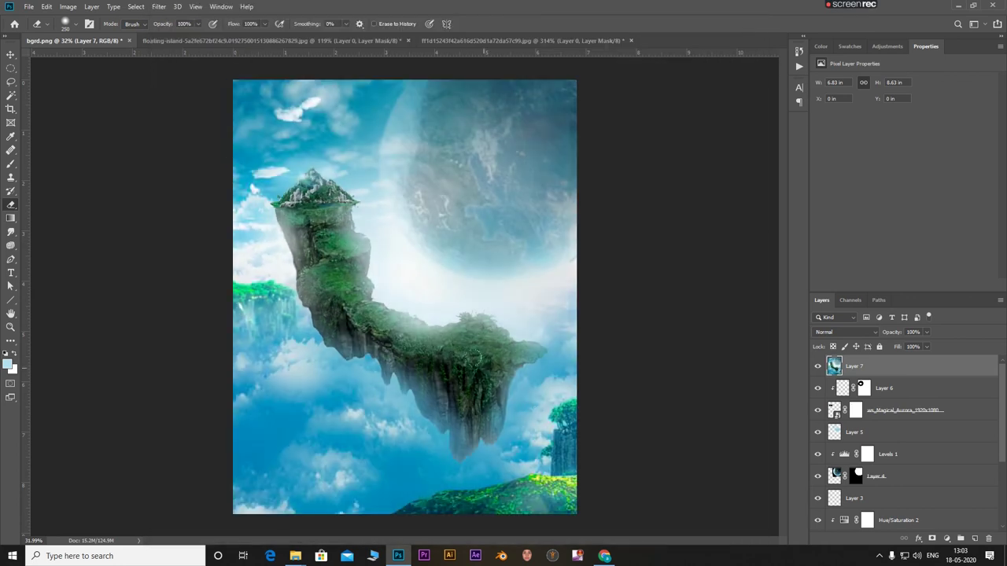
pyautogui.click(927, 332)
pyautogui.moveTo(930, 346)
pyautogui.mouseDown()
pyautogui.moveTo(900, 346)
pyautogui.moveTo(922, 356)
pyautogui.mouseUp()
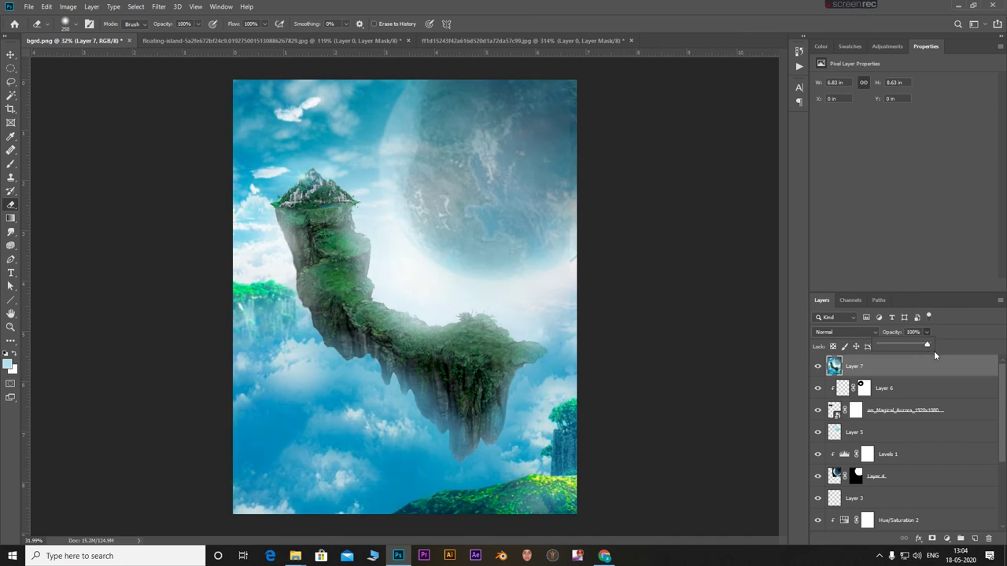
pyautogui.press('Return')
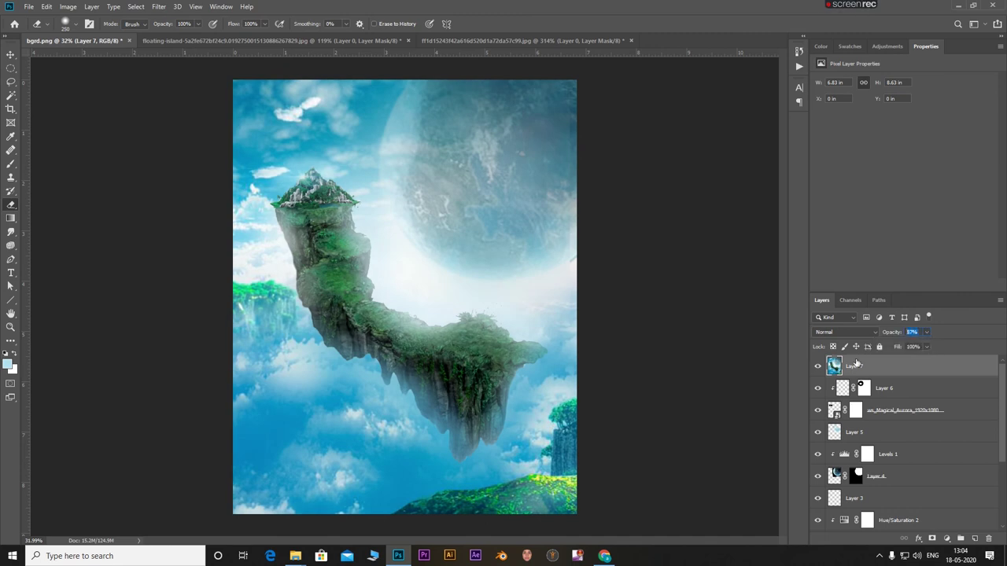
pyautogui.write('85')
pyautogui.press('Return')
# Add a trial empty layer, delete it, and test Difference blending on Layer 7 before reverting to Normal
pyautogui.click(975, 538)
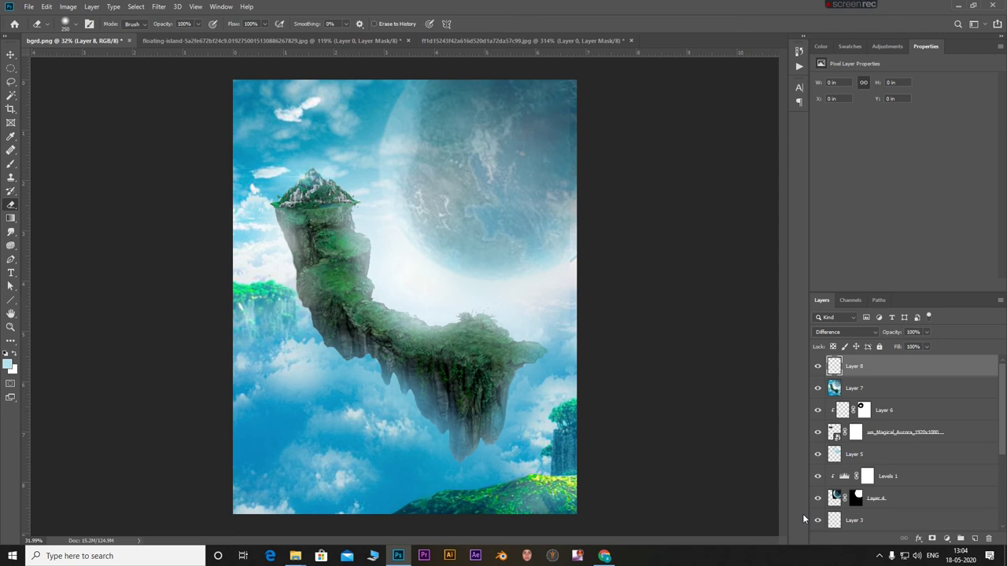
pyautogui.click(857, 332)
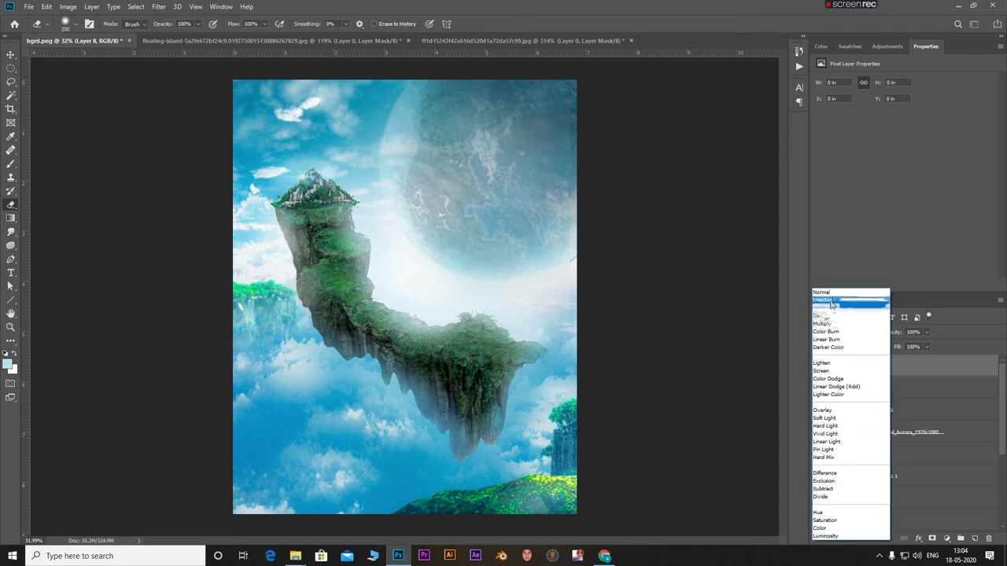
pyautogui.click(834, 298)
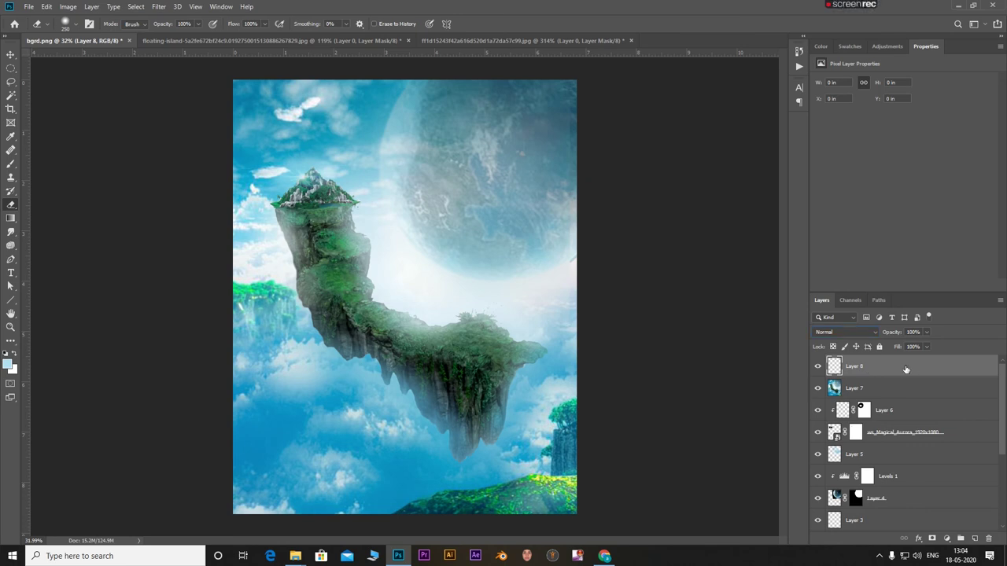
pyautogui.press('Delete')
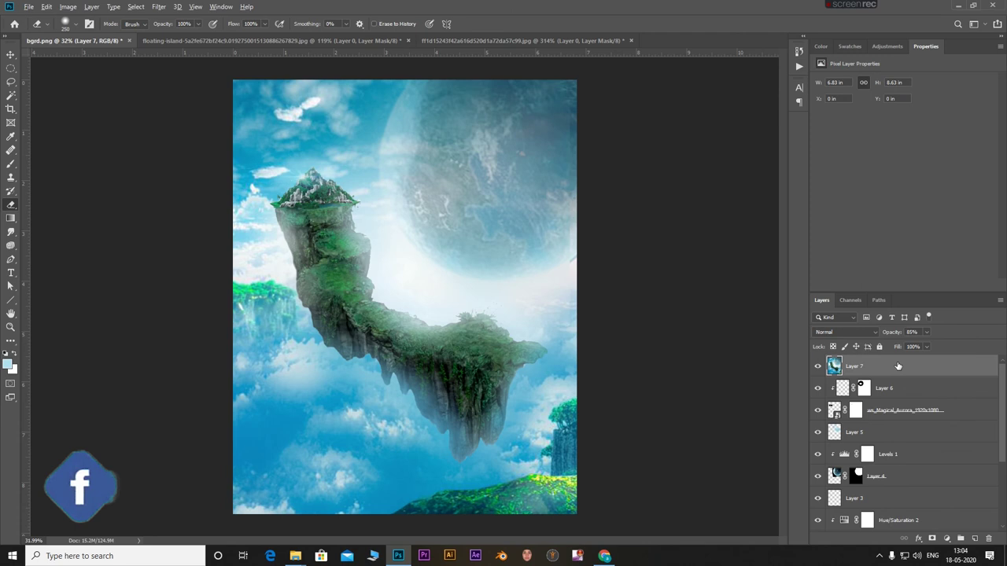
pyautogui.hotkey('shift', 'alt', 'e')
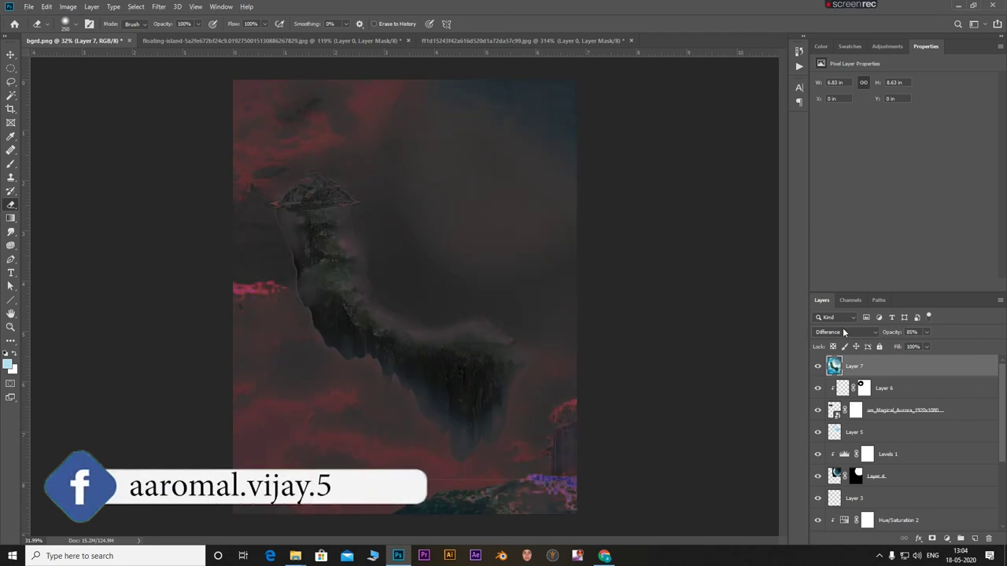
pyautogui.hotkey('shift', 'alt', 'n')
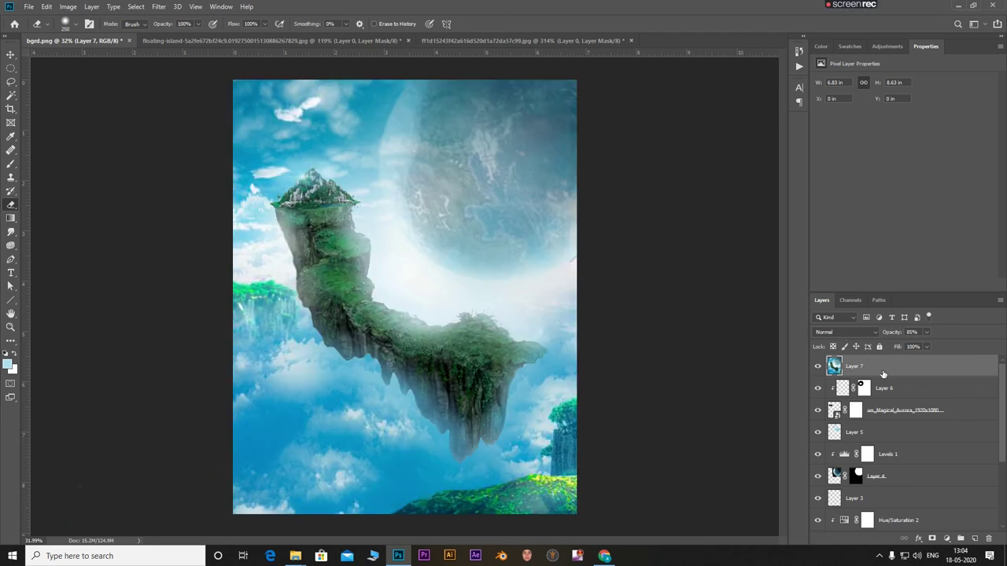
# Recreate empty Layer 8 above Layer 7 with its blend mode set to Normal
pyautogui.click(975, 538)
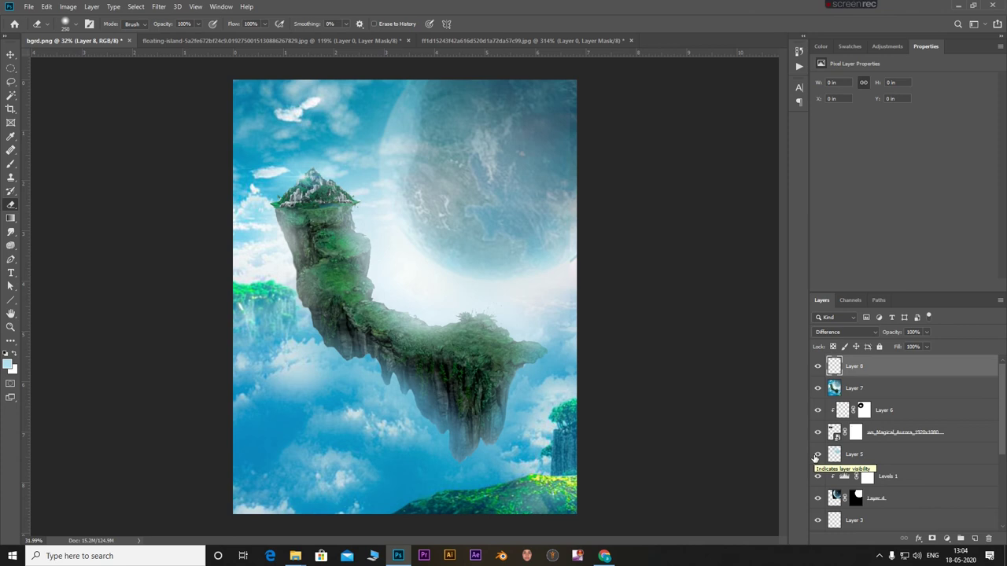
pyautogui.click(842, 332)
pyautogui.click(822, 292)
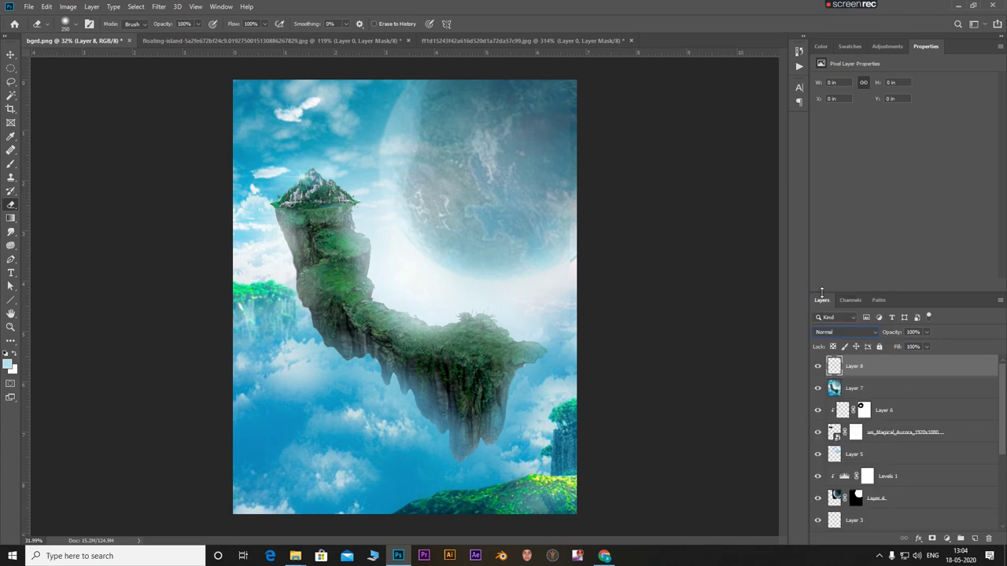
pyautogui.hotkey('alt', 'e')
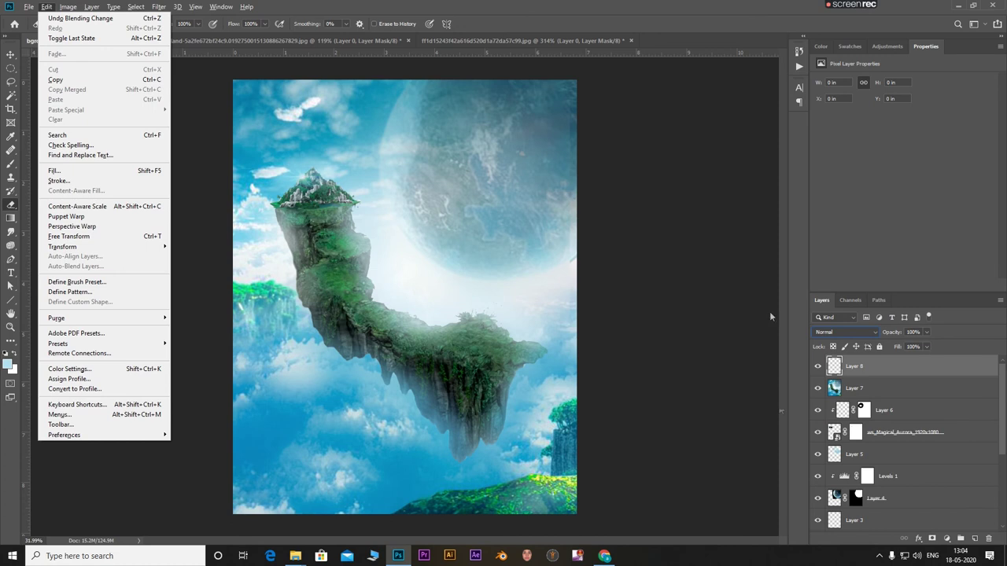
# Dismiss the menu, keep Layer 8's name unchanged, and delete the empty Layer 8
pyautogui.press('Escape')
pyautogui.doubleClick(857, 368)
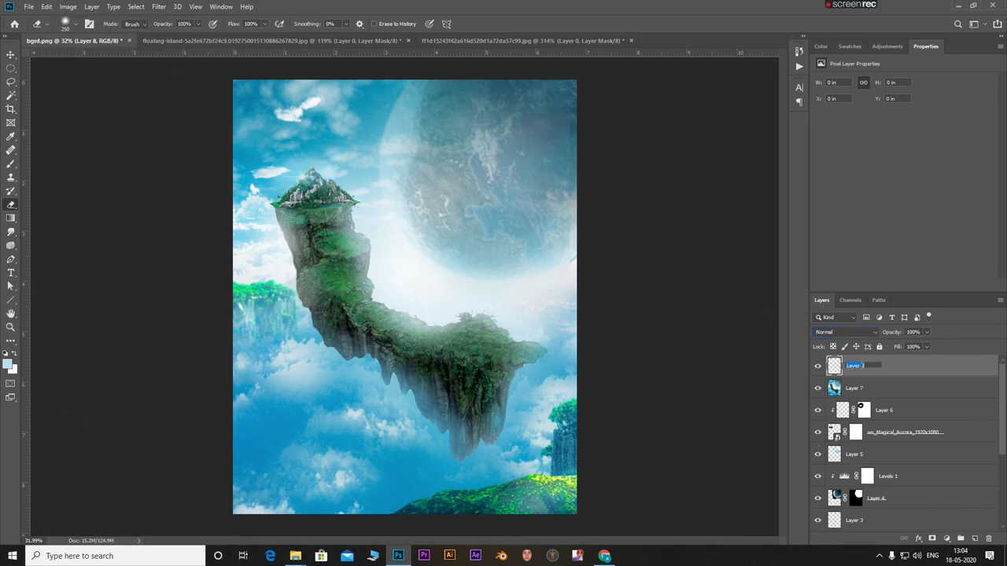
pyautogui.click(908, 375)
pyautogui.hotkey('shift', 'alt', 'e')
pyautogui.press('Delete')
# Stamp the visible composite into a new top layer and compare it by toggling Layers 7 and 8
pyautogui.click(974, 539)
pyautogui.hotkey('ctrl', 'shift', 'alt', 'e')
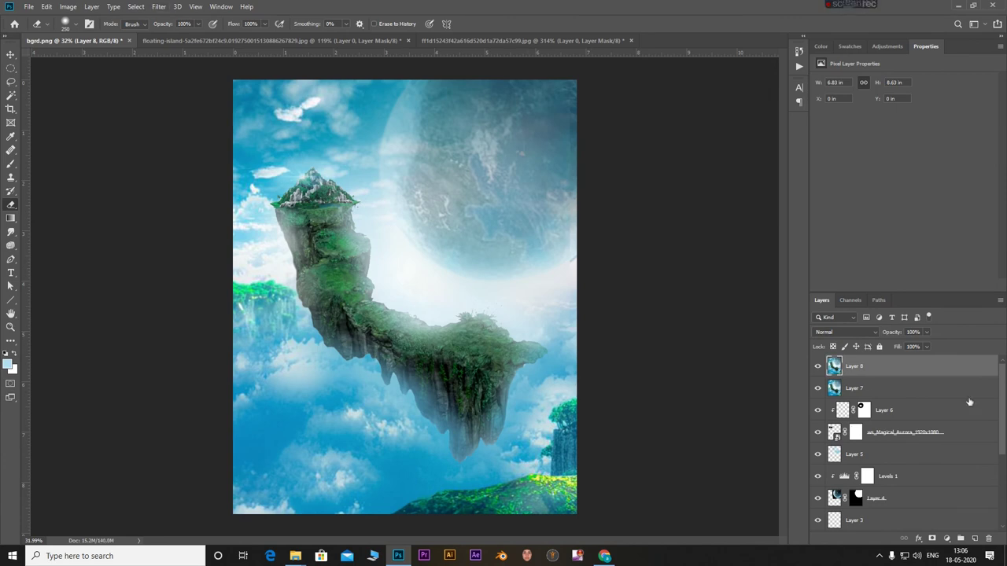
pyautogui.click(817, 366)
pyautogui.click(818, 387)
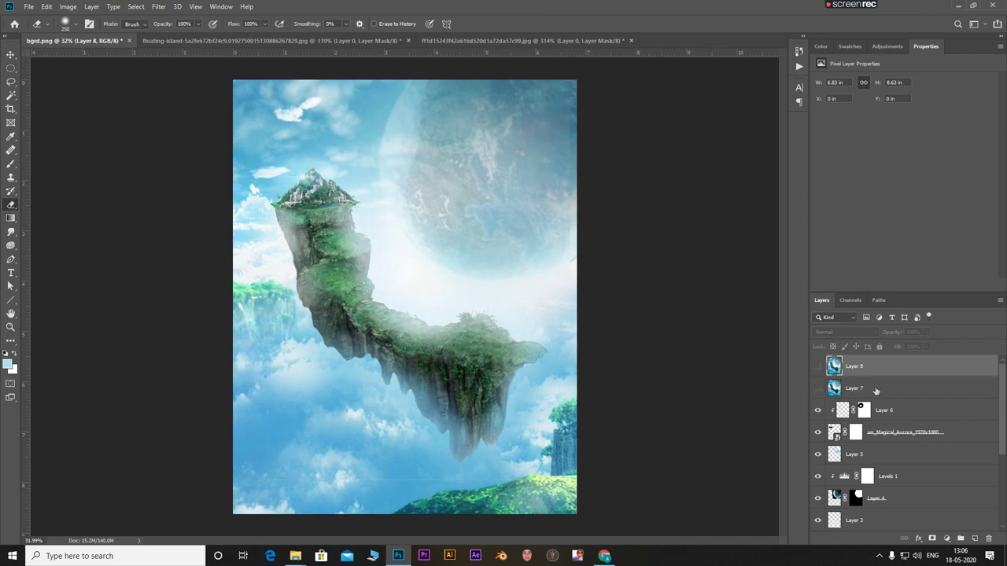
pyautogui.click(876, 391)
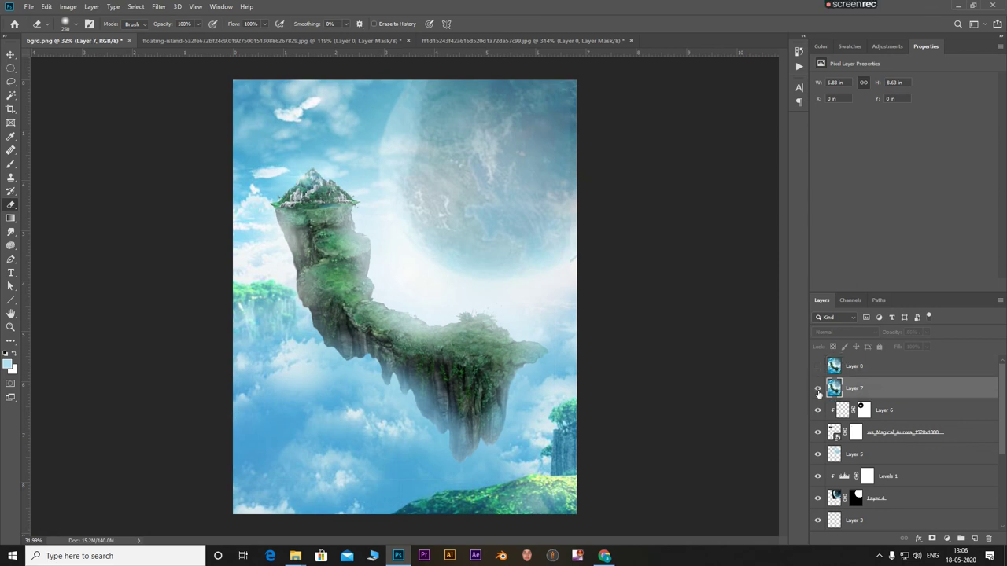
pyautogui.click(818, 390)
pyautogui.click(817, 366)
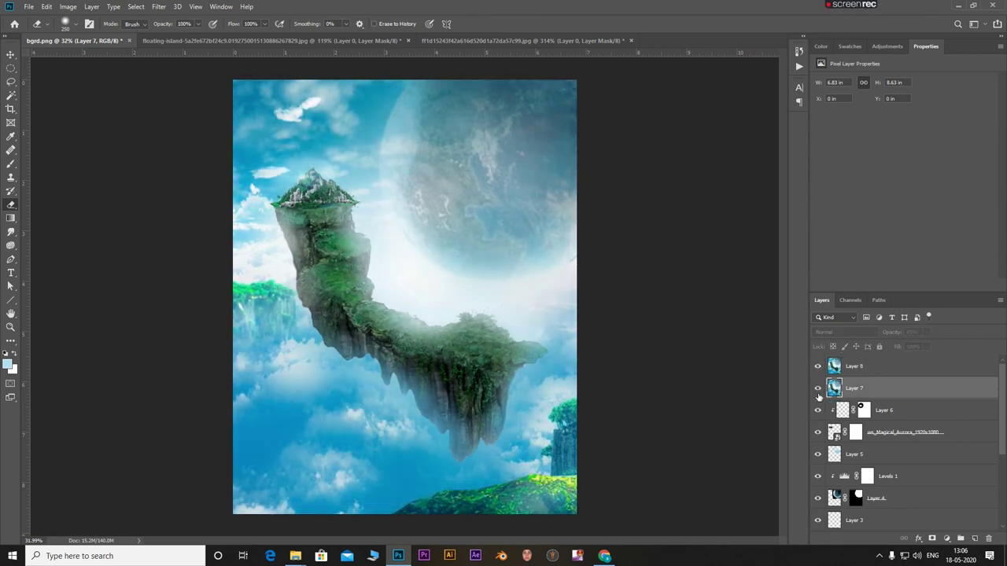
pyautogui.click(875, 373)
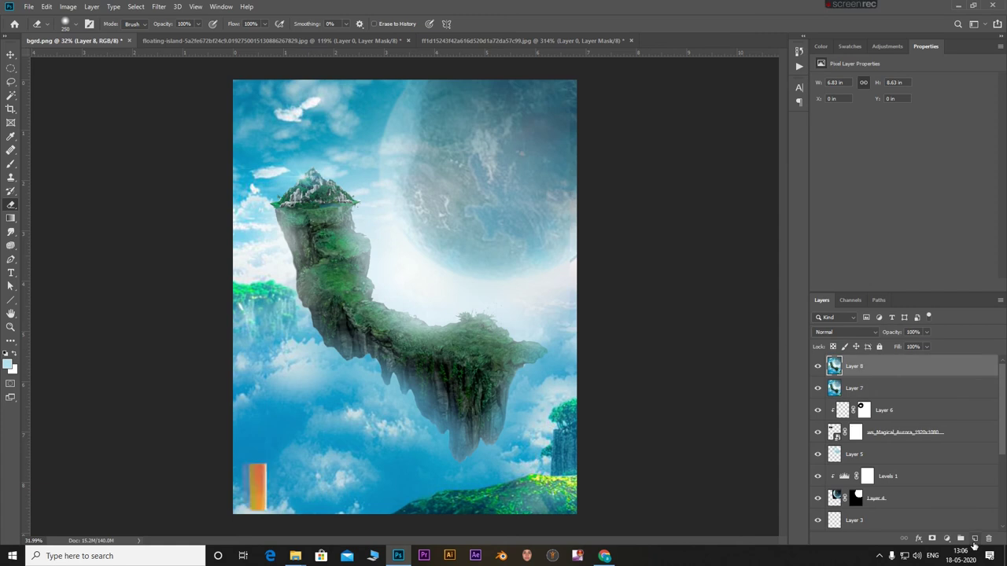
# Add a Selective Color adjustment layer and shift the Blacks' cyan, magenta and black sliders
pyautogui.click(946, 539)
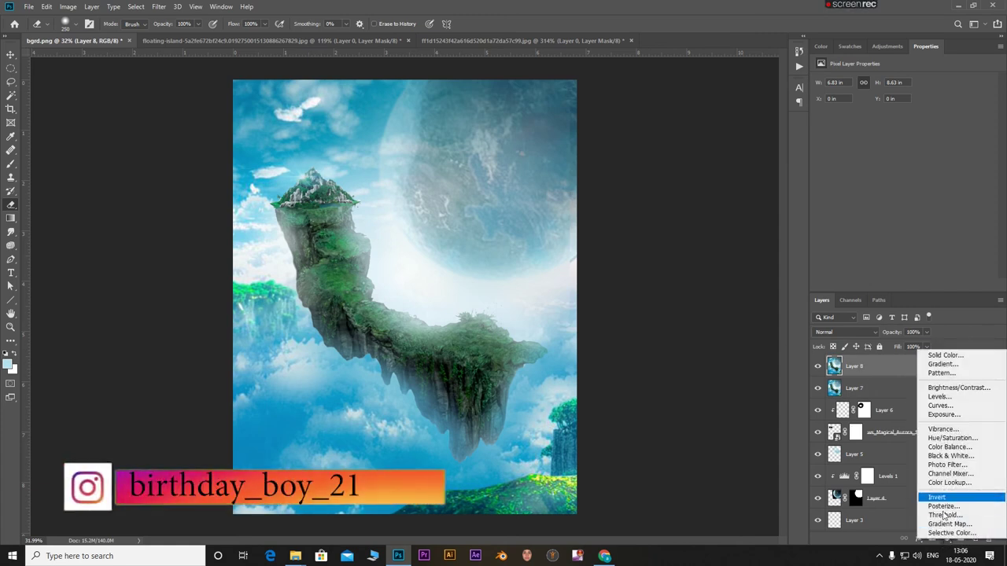
pyautogui.click(944, 535)
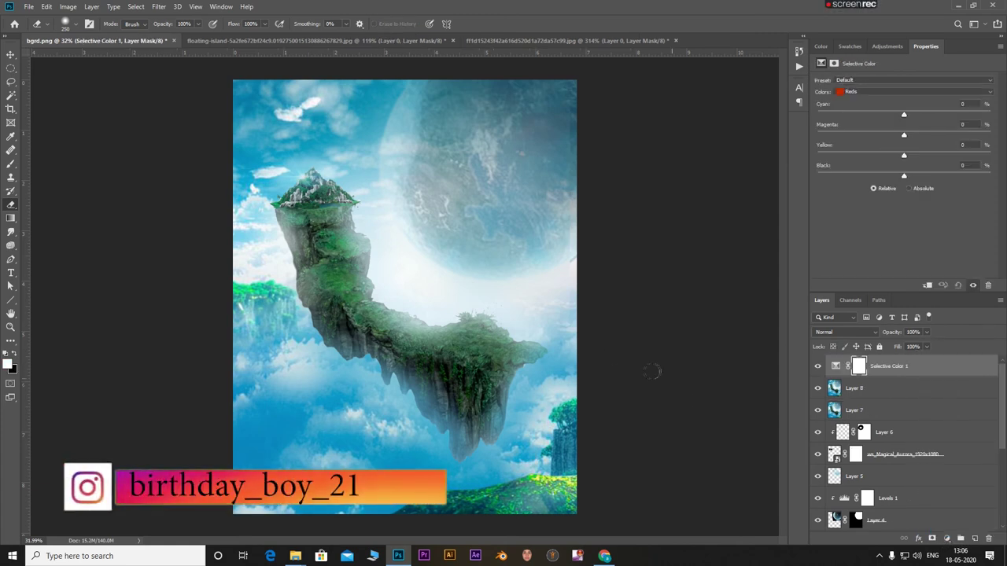
pyautogui.click(903, 92)
pyautogui.click(857, 166)
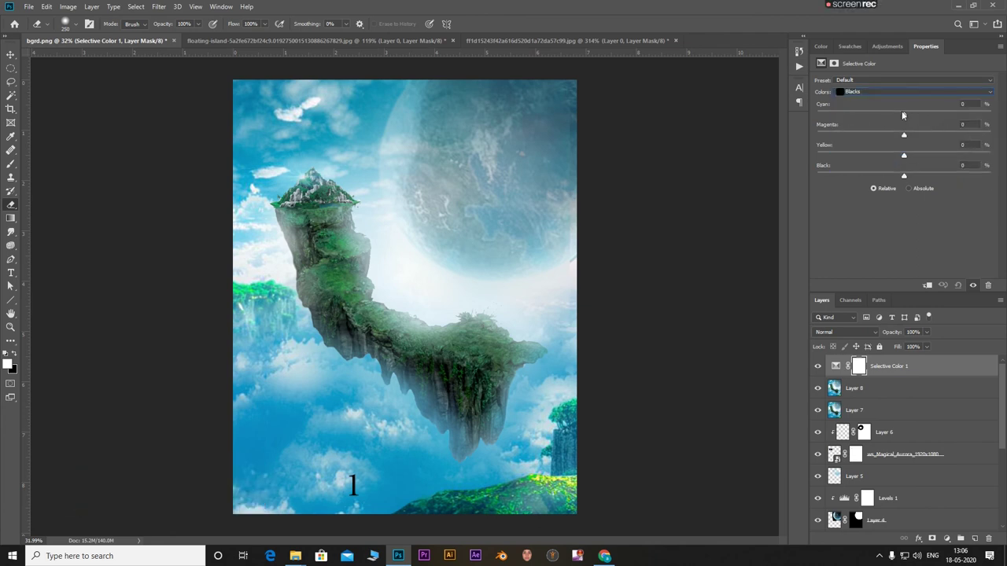
pyautogui.moveTo(904, 116)
pyautogui.mouseDown()
pyautogui.moveTo(877, 116)
pyautogui.moveTo(977, 114)
pyautogui.mouseUp()
pyautogui.moveTo(904, 134)
pyautogui.mouseDown()
pyautogui.moveTo(885, 135)
pyautogui.moveTo(904, 136)
pyautogui.moveTo(878, 156)
pyautogui.moveTo(906, 166)
pyautogui.mouseUp()
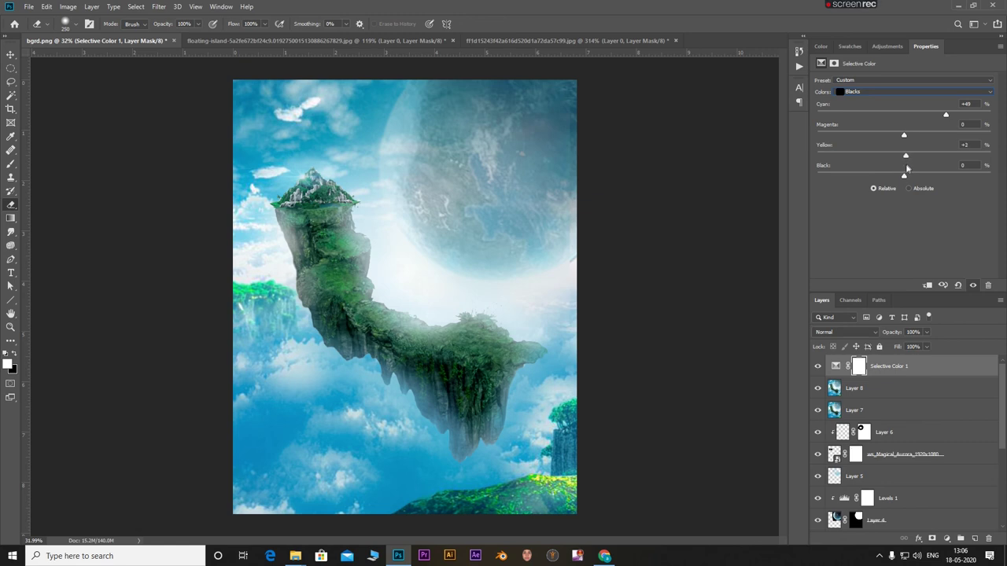
pyautogui.moveTo(904, 174)
pyautogui.mouseDown()
pyautogui.moveTo(924, 178)
pyautogui.moveTo(891, 190)
pyautogui.moveTo(925, 189)
pyautogui.moveTo(905, 191)
pyautogui.mouseUp()
# In the Neutrals range, add some cyan, yellow at +3, and extra black
pyautogui.click(869, 93)
pyautogui.click(873, 153)
pyautogui.moveTo(904, 116)
pyautogui.mouseDown()
pyautogui.moveTo(916, 116)
pyautogui.moveTo(904, 138)
pyautogui.mouseUp()
pyautogui.moveTo(903, 158); pyautogui.dragTo(920, 157)
pyautogui.moveTo(912, 168); pyautogui.dragTo(906, 171)
pyautogui.moveTo(905, 175)
pyautogui.mouseDown()
pyautogui.moveTo(923, 178)
pyautogui.moveTo(913, 180)
pyautogui.mouseUp()
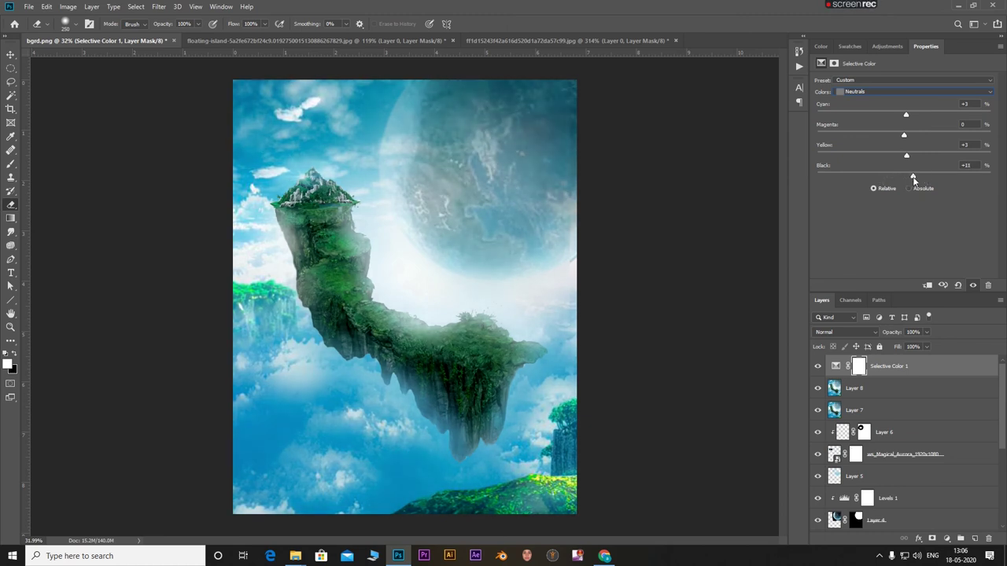
pyautogui.click(854, 93)
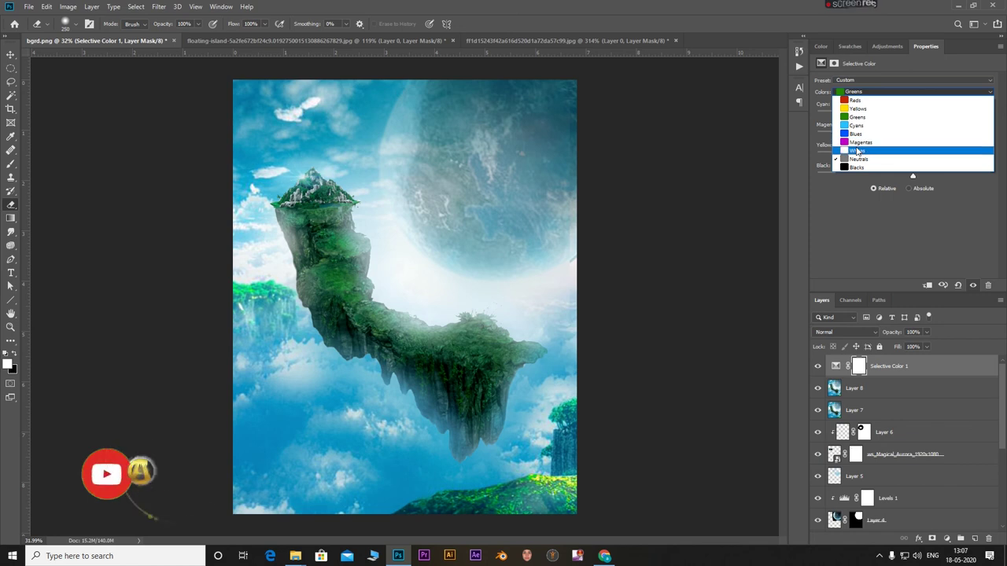
# In the Whites range, lower cyan and remove black to brighten them
pyautogui.click(857, 150)
pyautogui.moveTo(903, 116); pyautogui.dragTo(877, 138)
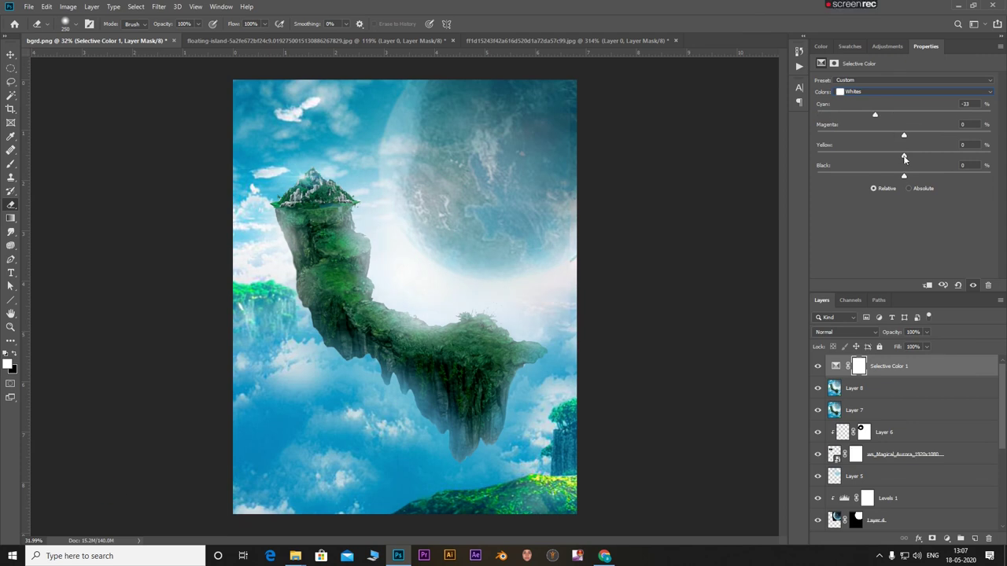
pyautogui.moveTo(903, 176)
pyautogui.mouseDown()
pyautogui.moveTo(816, 178)
pyautogui.moveTo(880, 178)
pyautogui.mouseUp()
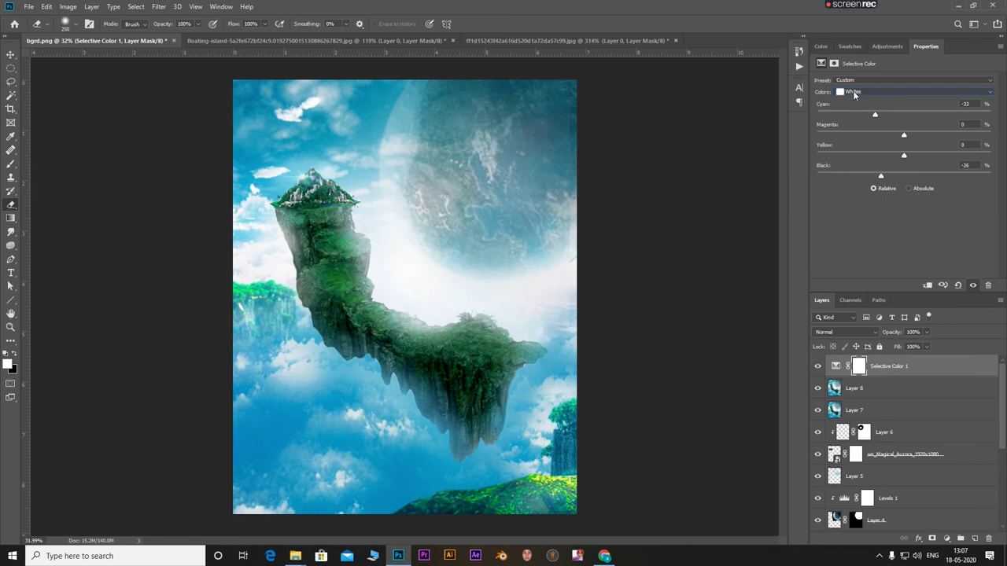
# Tune the Cyans range: reduce cyan to −18 and raise yellow to +18 and black
pyautogui.click(854, 93)
pyautogui.click(902, 120)
pyautogui.moveTo(904, 116); pyautogui.dragTo(885, 117)
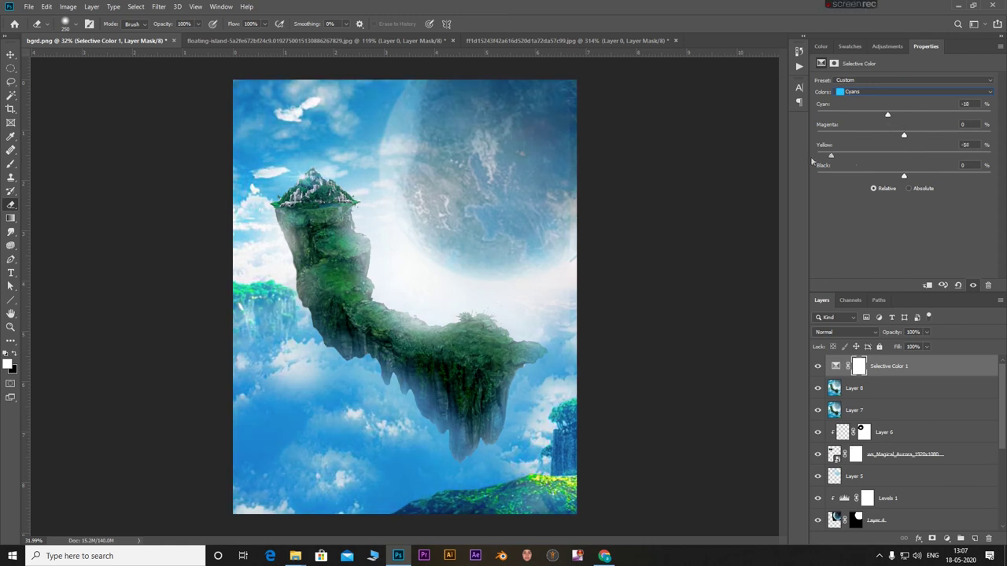
pyautogui.moveTo(903, 155)
pyautogui.mouseDown()
pyautogui.moveTo(956, 155)
pyautogui.moveTo(899, 177)
pyautogui.moveTo(991, 177)
pyautogui.moveTo(924, 182)
pyautogui.mouseUp()
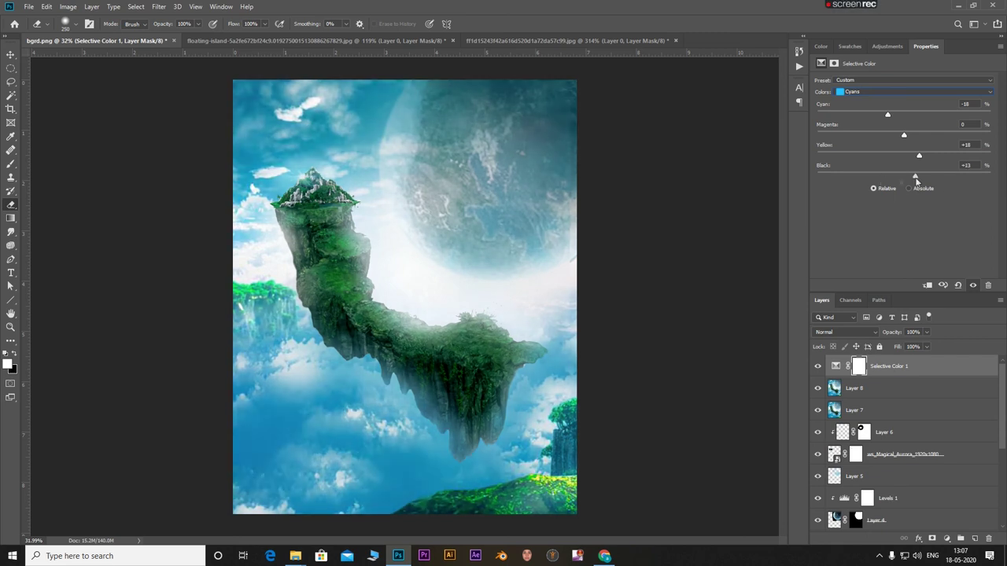
pyautogui.click(880, 92)
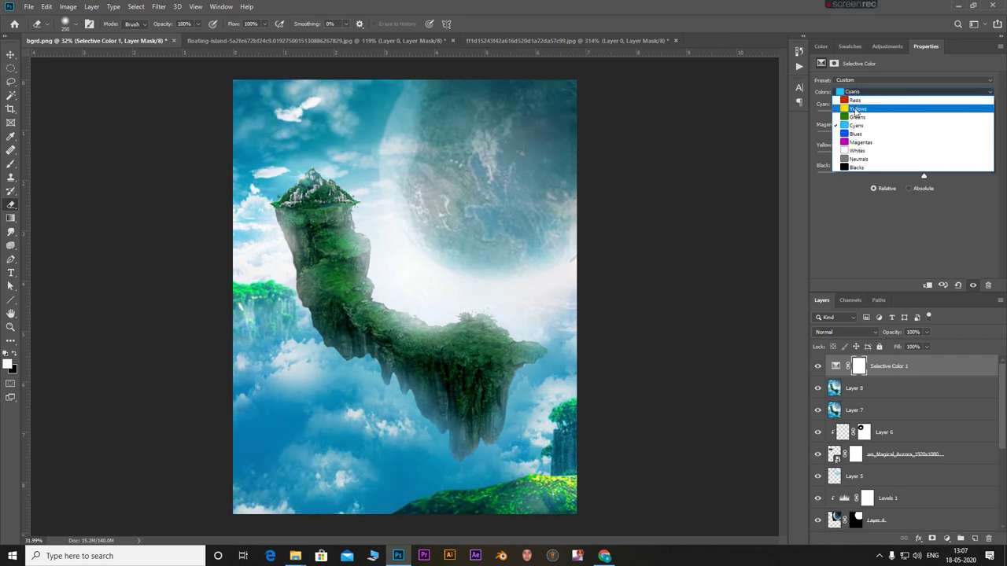
# Reduce the yellow and black in the Greens range
pyautogui.click(856, 117)
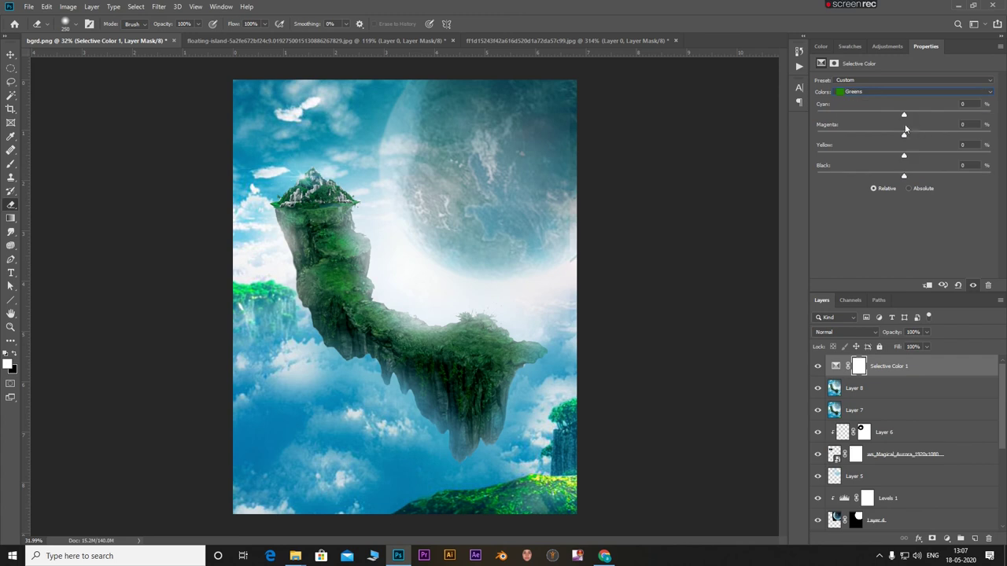
pyautogui.moveTo(903, 156); pyautogui.dragTo(826, 161)
pyautogui.moveTo(979, 178); pyautogui.dragTo(887, 188)
pyautogui.moveTo(904, 178); pyautogui.dragTo(890, 178)
# Set the Blues range to cyan −29, magenta −37, yellow +22 and black −60
pyautogui.click(878, 93)
pyautogui.click(858, 102)
pyautogui.click(860, 91)
pyautogui.click(865, 140)
pyautogui.moveTo(904, 114)
pyautogui.mouseDown()
pyautogui.moveTo(865, 115)
pyautogui.moveTo(934, 135)
pyautogui.mouseUp()
pyautogui.moveTo(934, 135)
pyautogui.mouseDown()
pyautogui.moveTo(944, 157)
pyautogui.moveTo(835, 170)
pyautogui.moveTo(950, 183)
pyautogui.moveTo(901, 196)
pyautogui.moveTo(816, 193)
pyautogui.mouseUp()
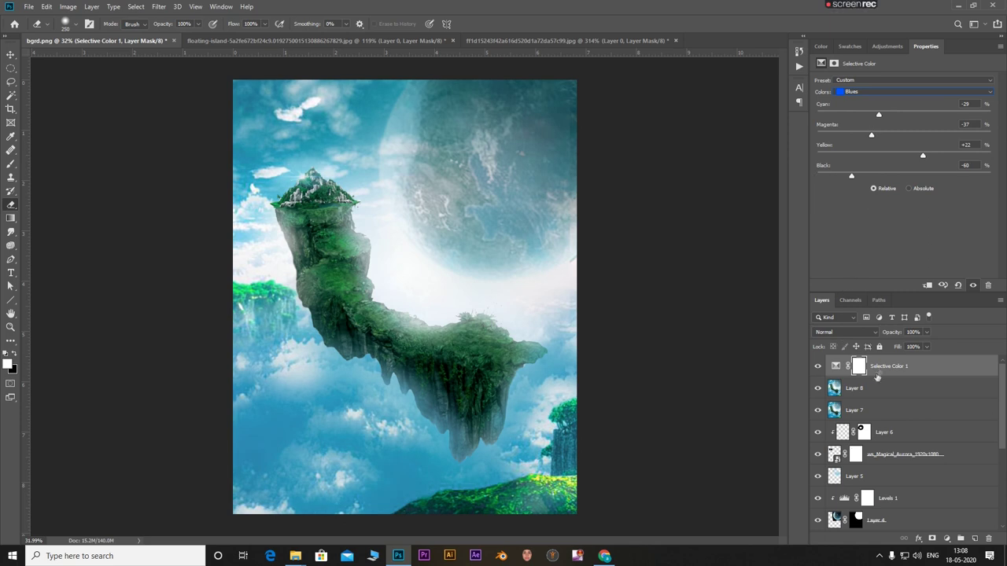
# Paint pale blue scattered leaf-brush dabs across the image on a new top Layer 9
pyautogui.click(975, 538)
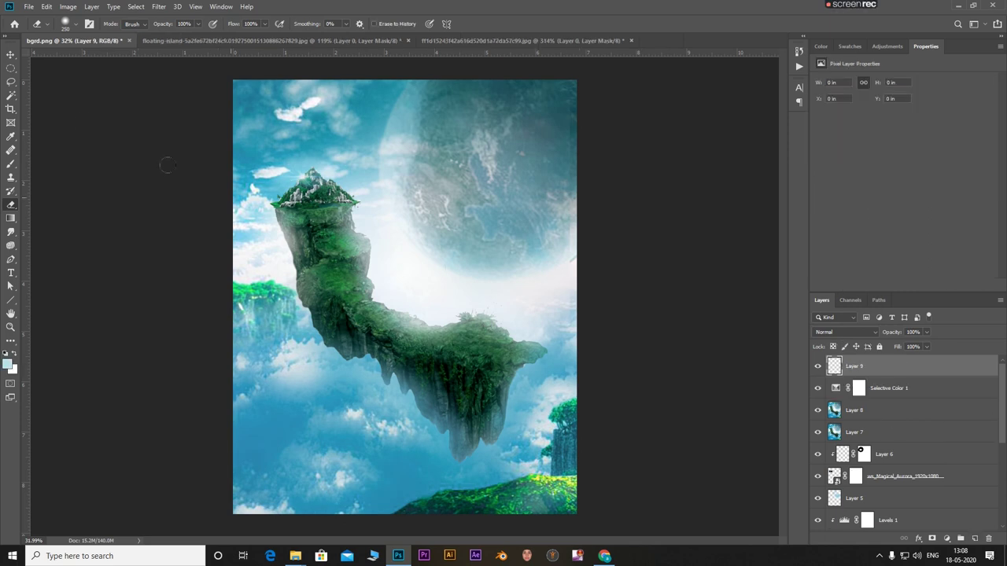
pyautogui.click(69, 24)
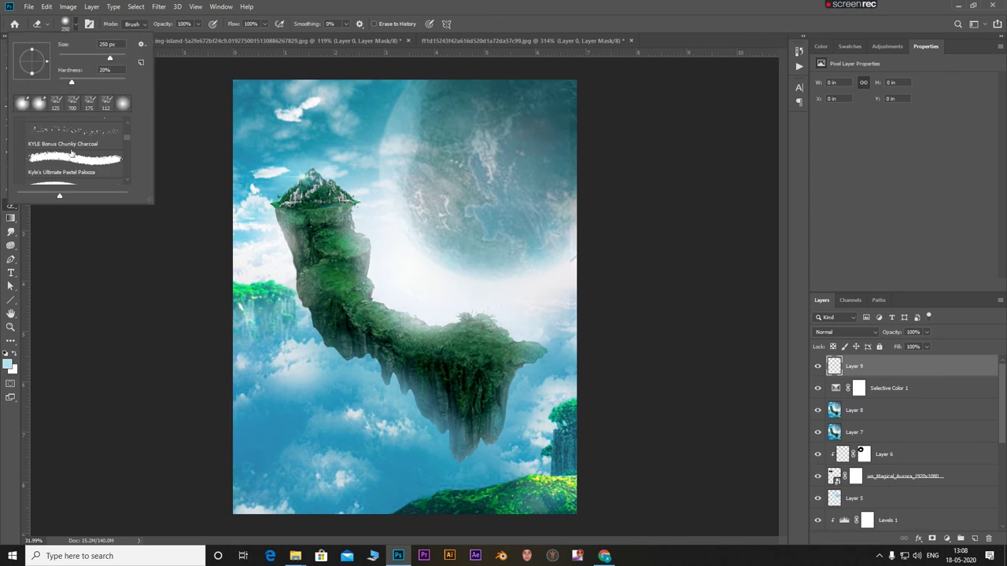
pyautogui.press('b')
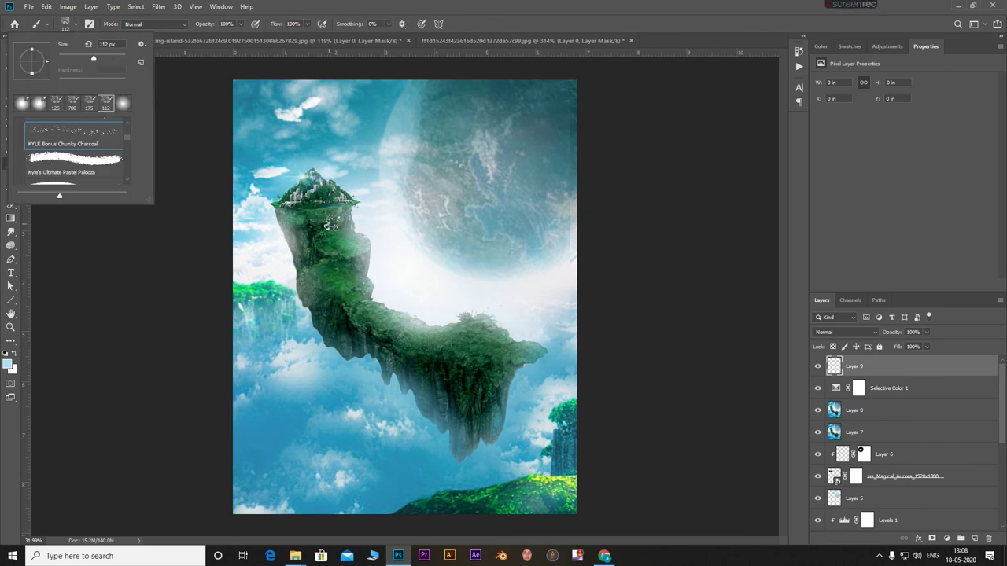
pyautogui.click(336, 228)
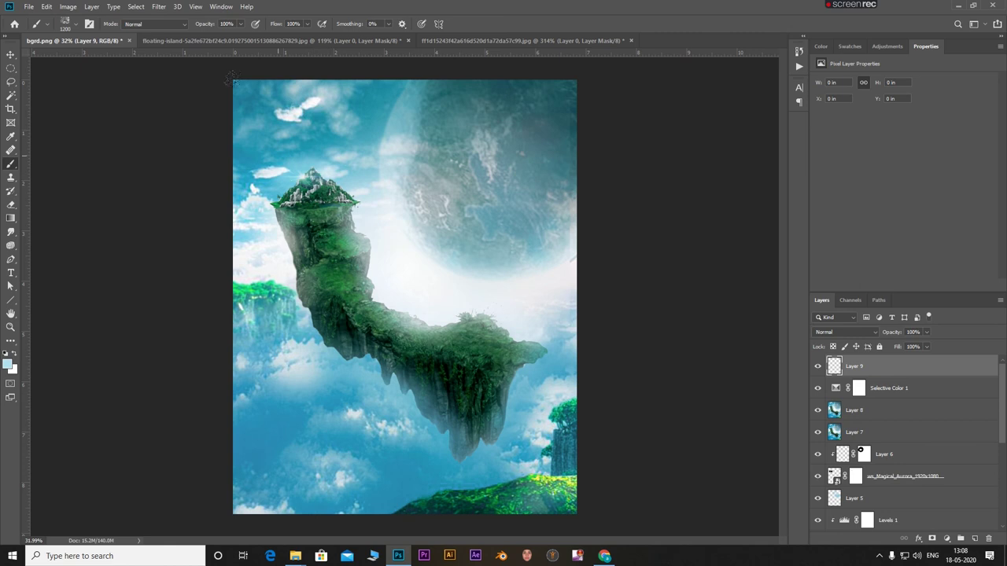
pyautogui.moveTo(291, 196)
pyautogui.mouseDown()
pyautogui.moveTo(307, 422)
pyautogui.moveTo(479, 278)
pyautogui.mouseUp()
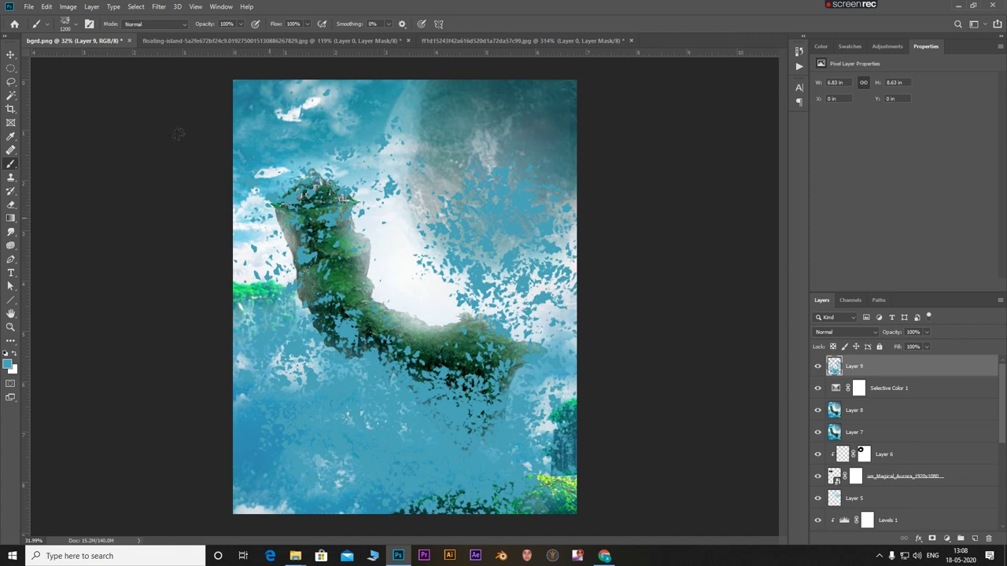
# Paint white leaf dabs on Layer 9 and soften them with a Gaussian Blur of about 133 pixels
pyautogui.press('x')
pyautogui.moveTo(236, 153); pyautogui.dragTo(394, 409)
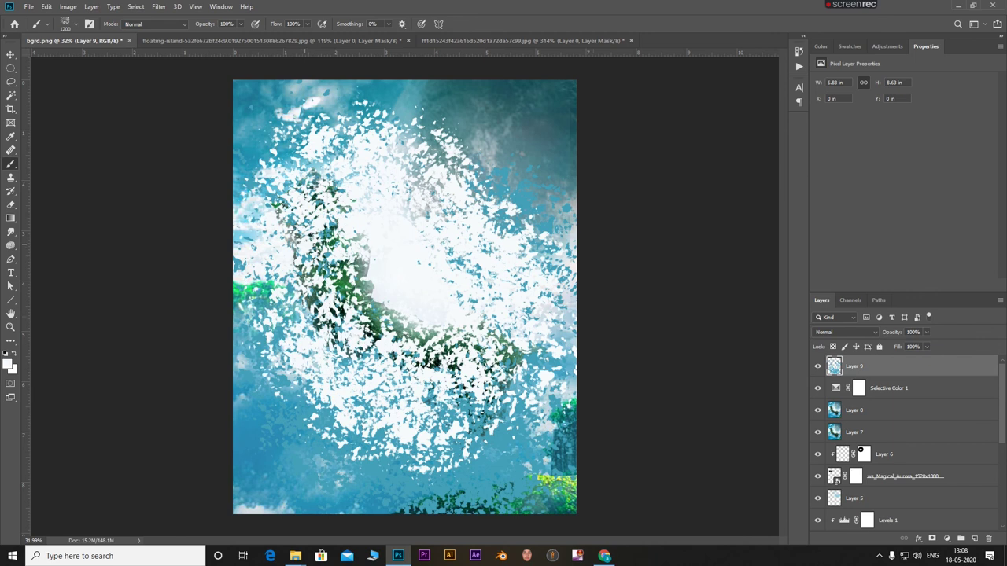
pyautogui.click(158, 6)
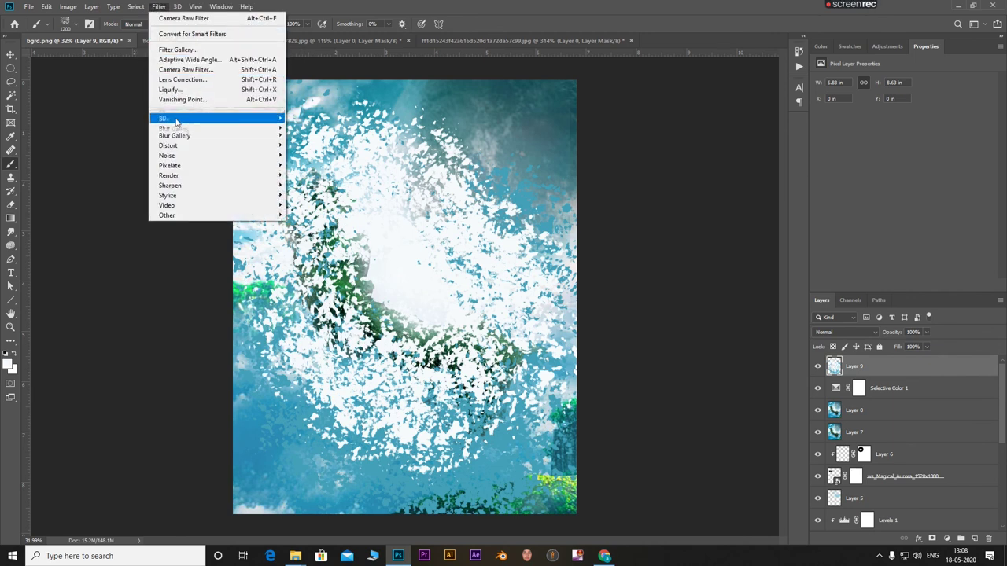
pyautogui.click(315, 165)
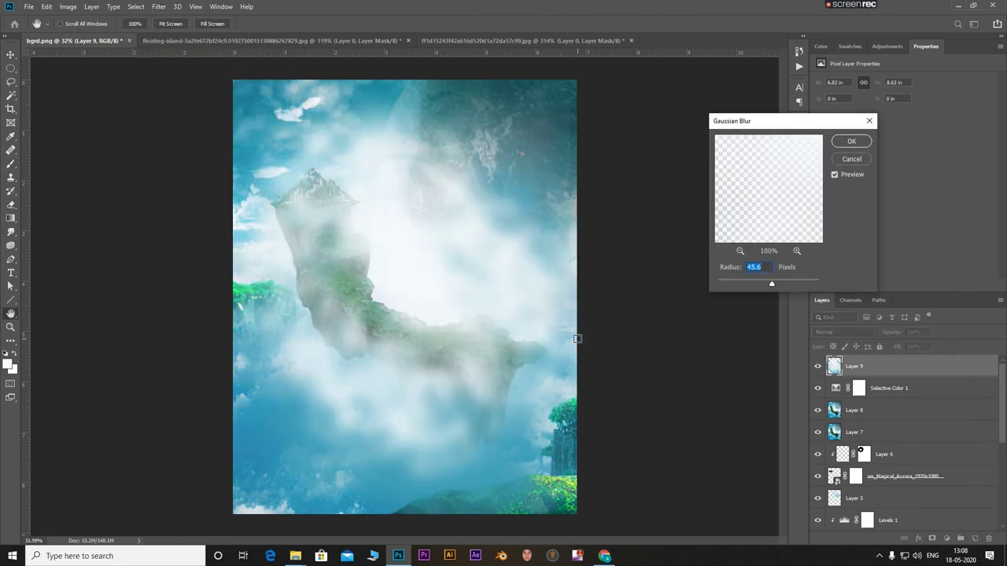
pyautogui.moveTo(769, 284)
pyautogui.mouseDown()
pyautogui.moveTo(751, 286)
pyautogui.moveTo(820, 286)
pyautogui.moveTo(791, 289)
pyautogui.mouseUp()
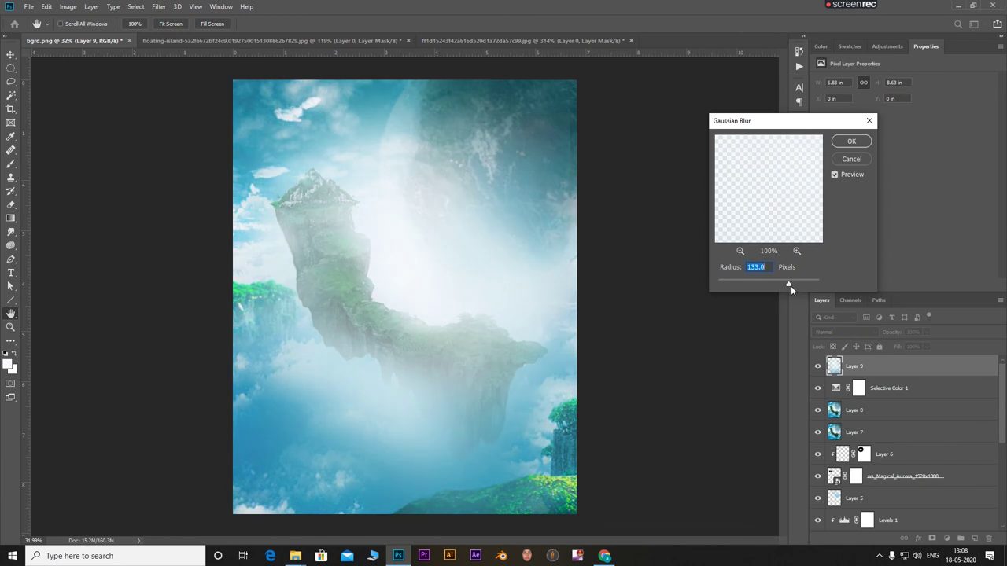
pyautogui.click(849, 141)
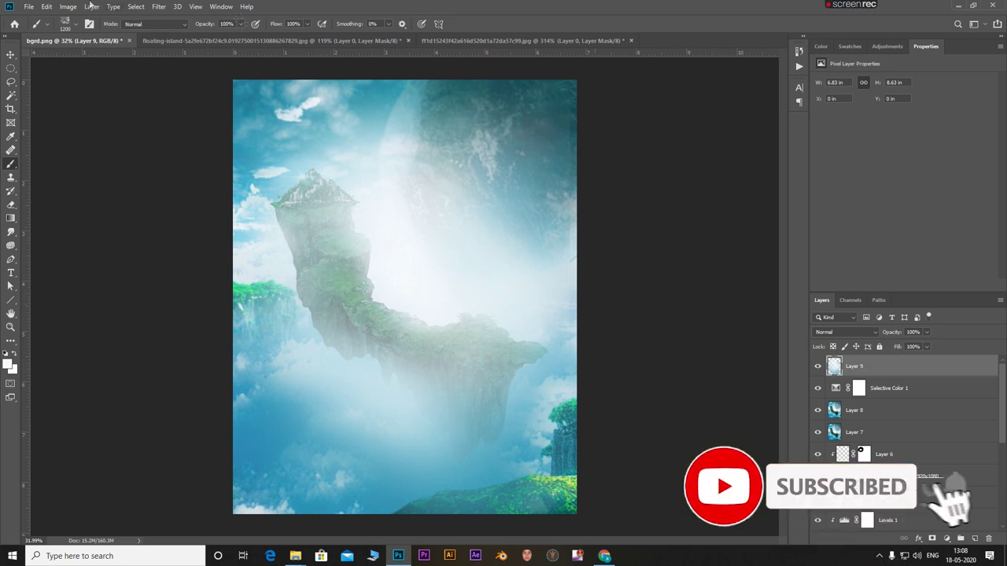
pyautogui.click(65, 24)
# Set up the Eraser with a much larger size and 20% opacity
pyautogui.press('e')
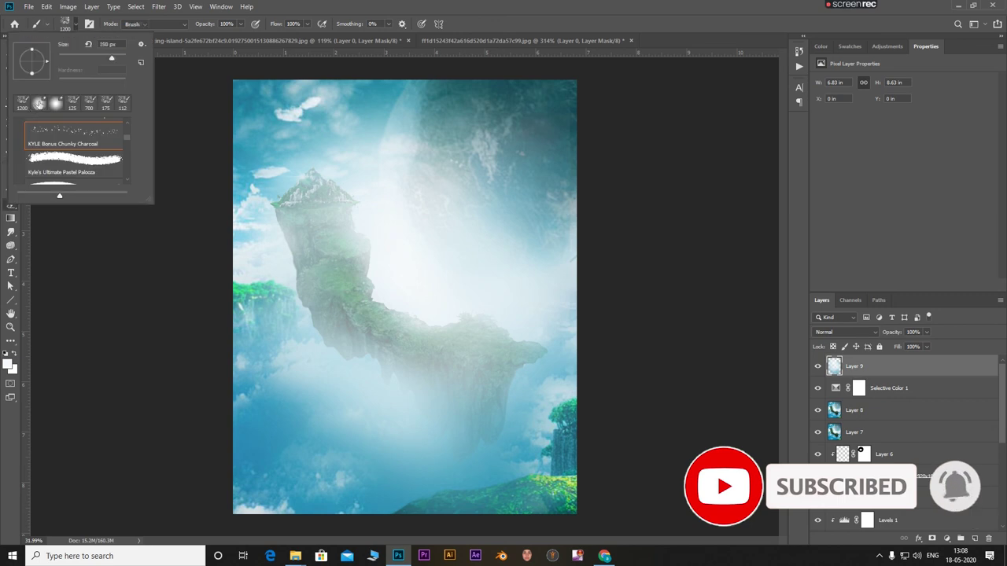
pyautogui.moveTo(313, 218); pyautogui.dragTo(367, 239)
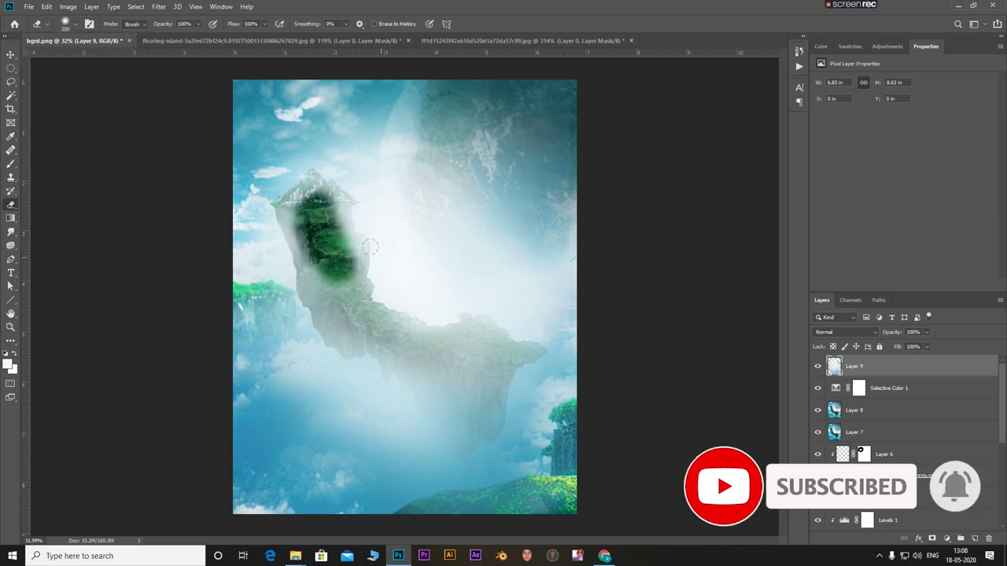
pyautogui.hotkey('ctrl', 'z')
pyautogui.press(']')
pyautogui.press(']')
pyautogui.press(']')
pyautogui.press(']')
pyautogui.press(']')
pyautogui.press(']')
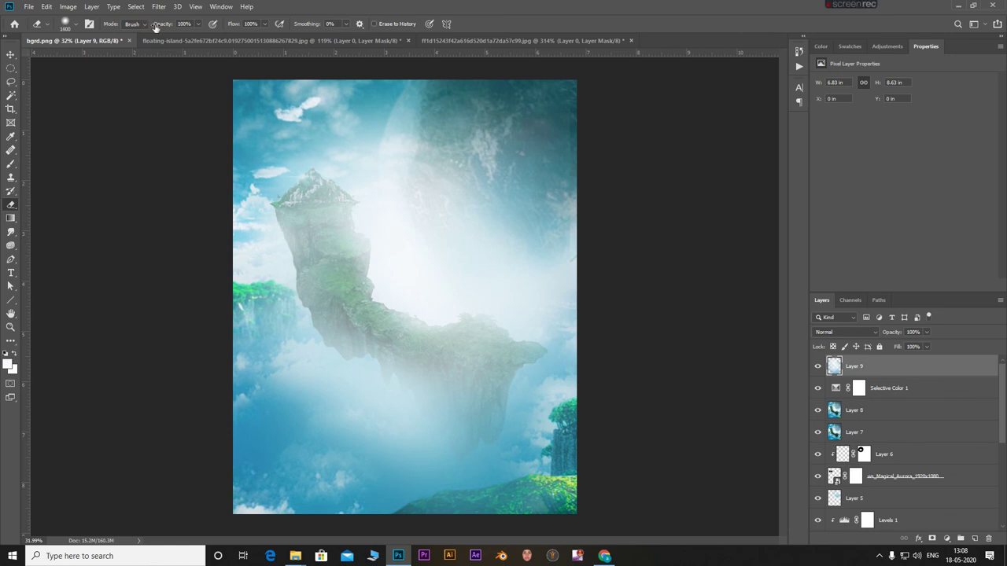
pyautogui.moveTo(198, 24); pyautogui.dragTo(161, 33)
pyautogui.write('20')
pyautogui.press('Return')
# Erase fog from the island's top, arms, body, underside and the bottom-right grass
pyautogui.moveTo(323, 189); pyautogui.dragTo(330, 346)
pyautogui.moveTo(275, 472); pyautogui.dragTo(551, 472)
pyautogui.moveTo(314, 251); pyautogui.dragTo(503, 425)
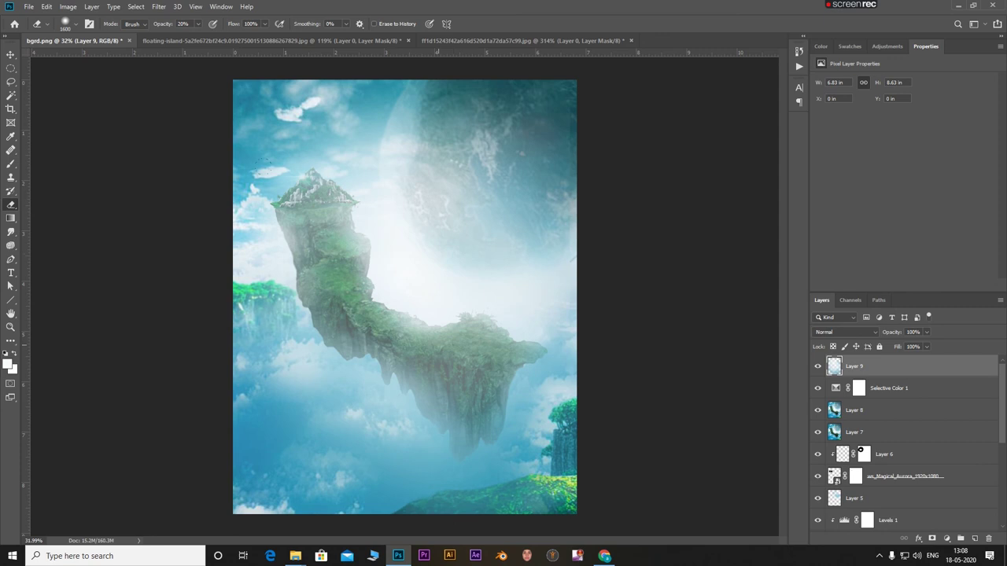
pyautogui.moveTo(319, 184); pyautogui.dragTo(511, 362)
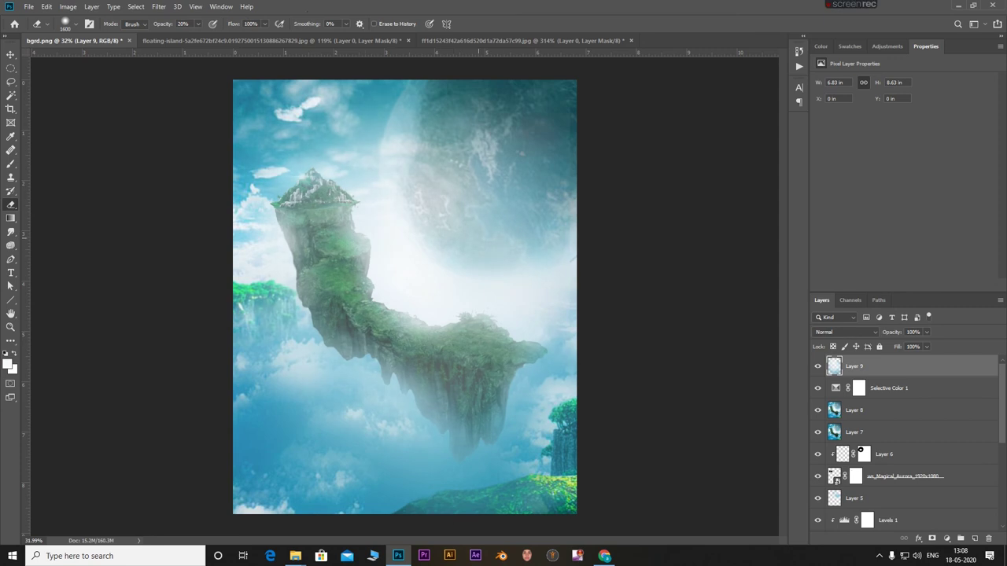
pyautogui.moveTo(321, 189); pyautogui.dragTo(322, 240)
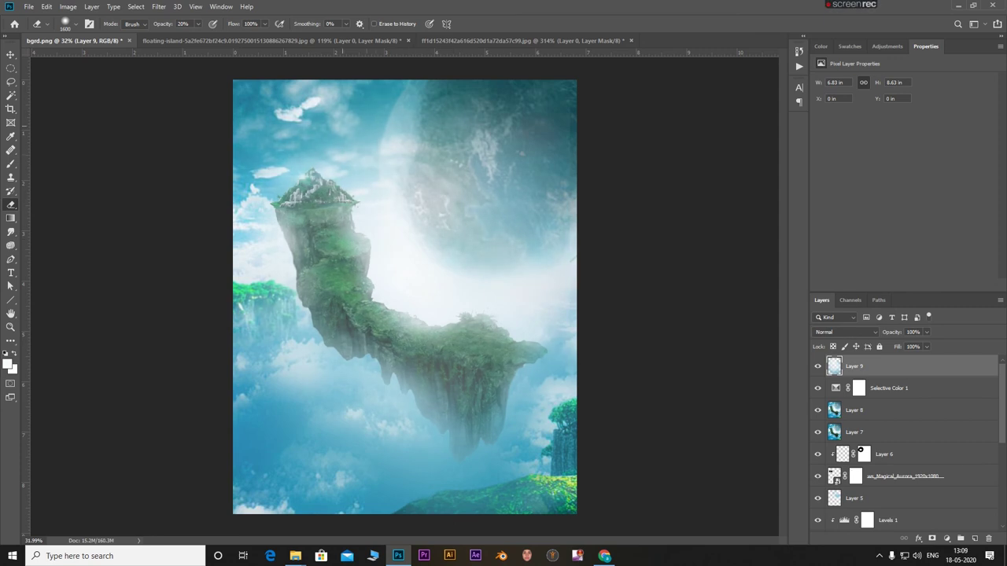
pyautogui.moveTo(323, 196); pyautogui.dragTo(490, 358)
pyautogui.moveTo(317, 309); pyautogui.dragTo(472, 418)
pyautogui.moveTo(566, 433)
pyautogui.mouseDown()
pyautogui.moveTo(550, 503)
pyautogui.moveTo(515, 495)
pyautogui.mouseUp()
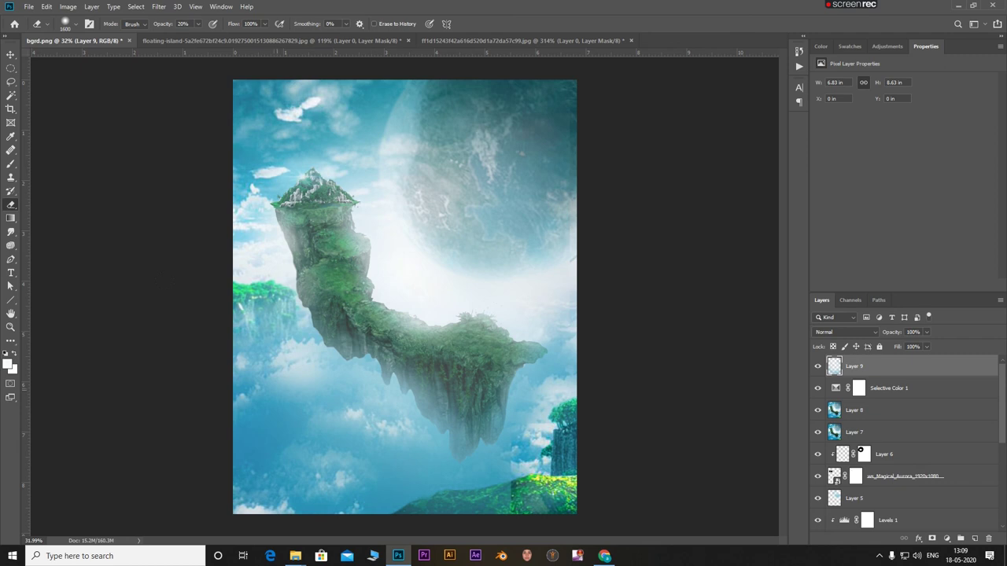
pyautogui.moveTo(413, 353); pyautogui.dragTo(496, 436)
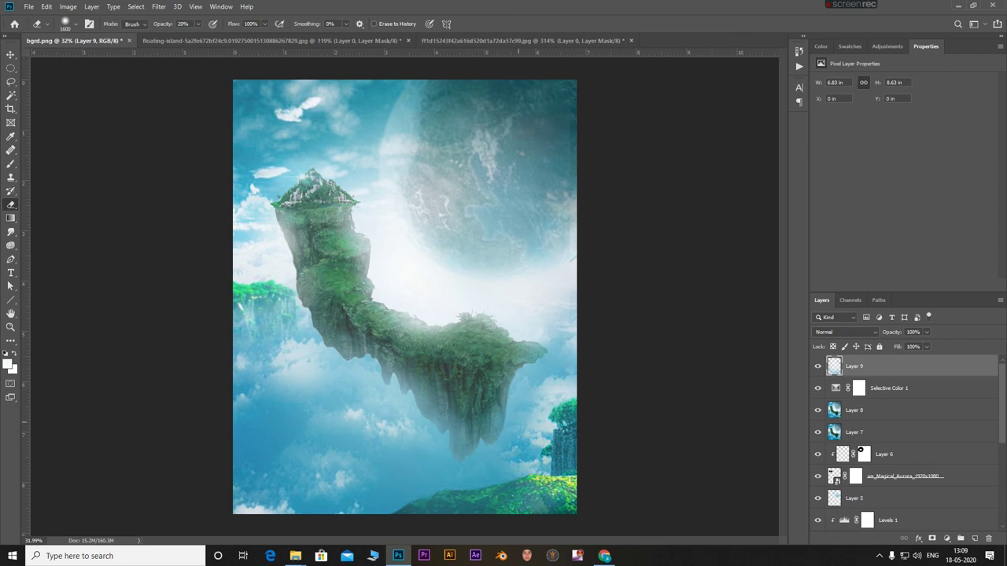
pyautogui.moveTo(318, 315); pyautogui.dragTo(465, 304)
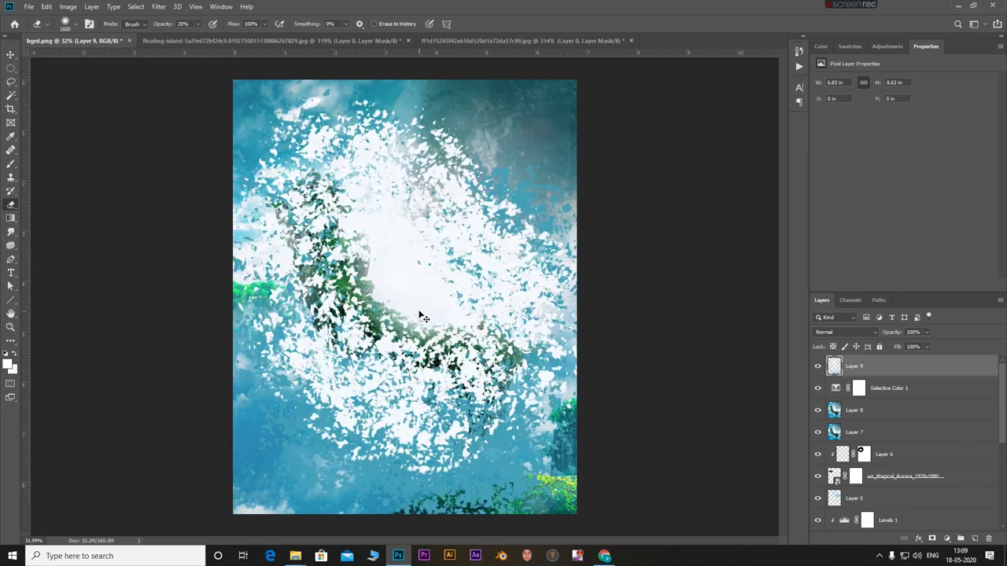
# Restore the blurred fog, add a mask to Layer 9, and hide the fog over the island
pyautogui.hotkey('ctrl', 'z')
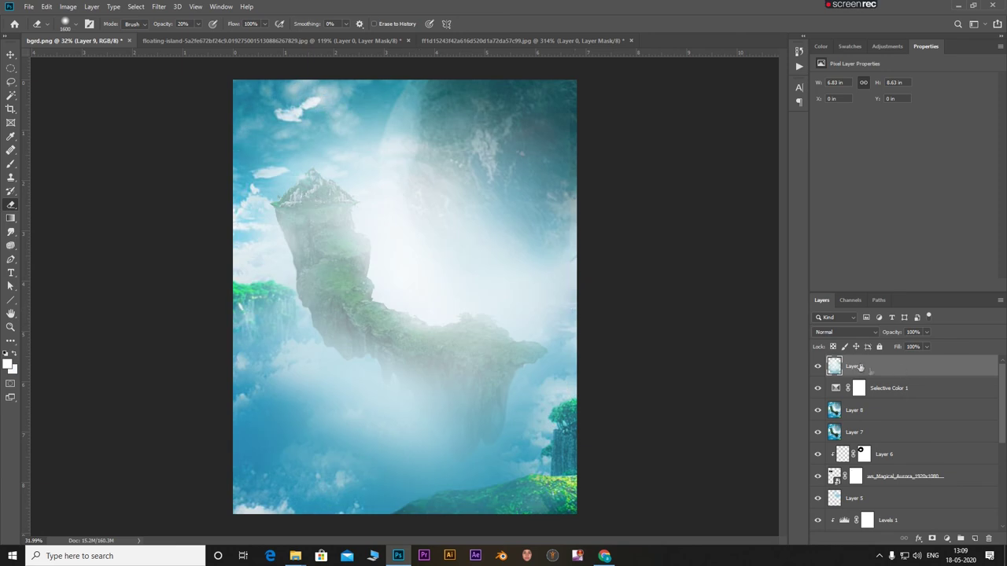
pyautogui.click(932, 538)
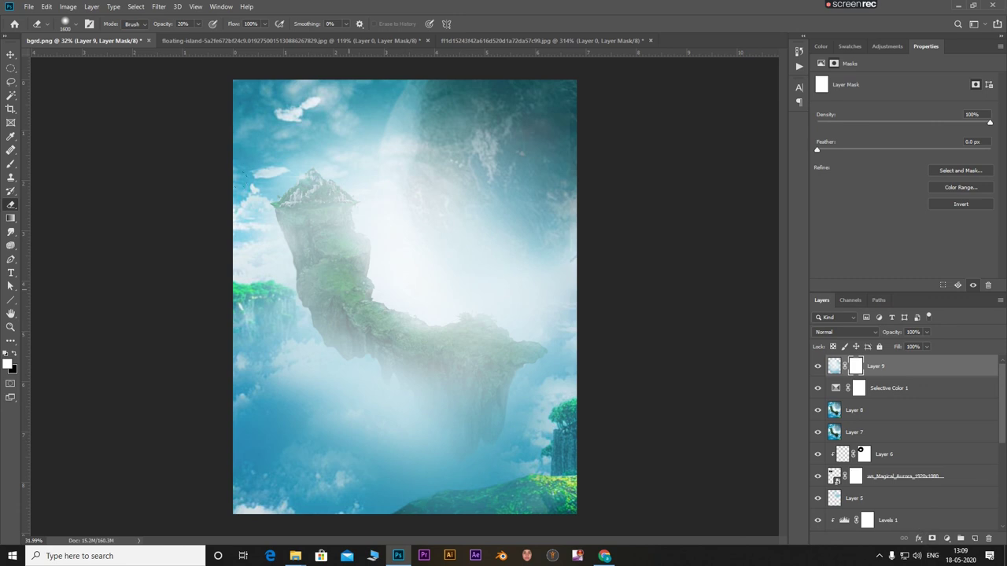
pyautogui.moveTo(377, 283); pyautogui.dragTo(425, 331)
pyautogui.click(484, 393)
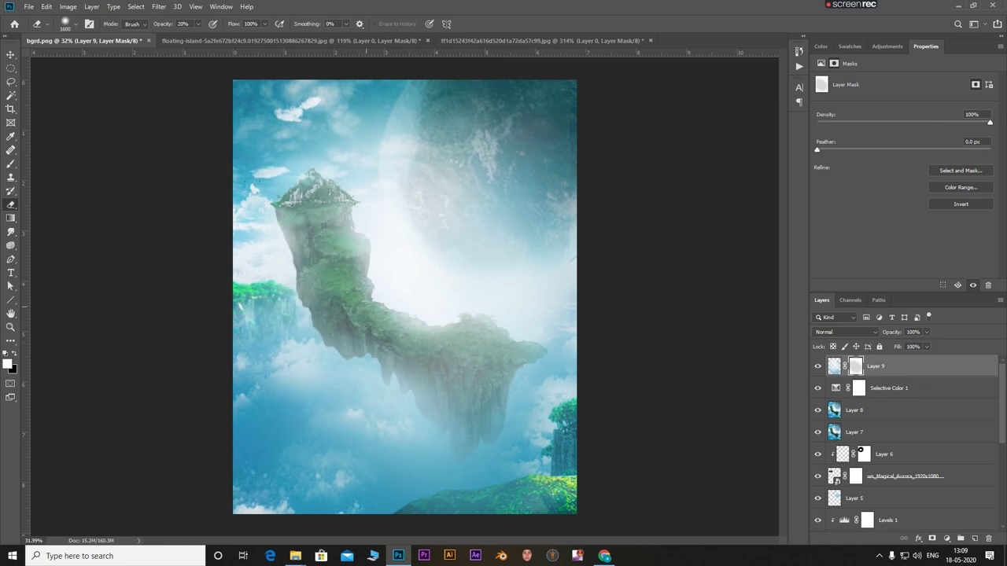
pyautogui.moveTo(338, 236); pyautogui.dragTo(484, 386)
pyautogui.click(373, 281)
pyautogui.click(457, 380)
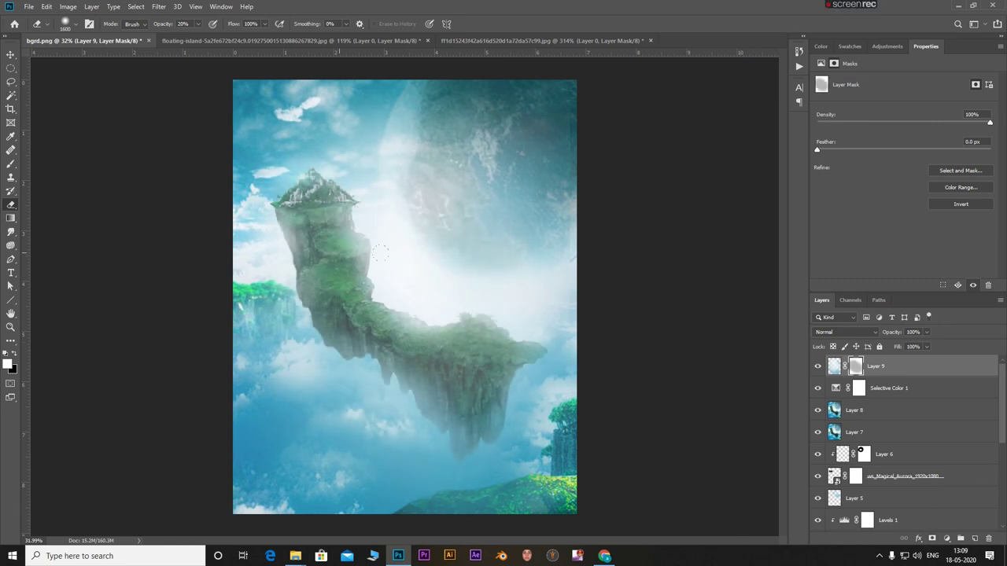
pyautogui.moveTo(321, 216); pyautogui.dragTo(472, 393)
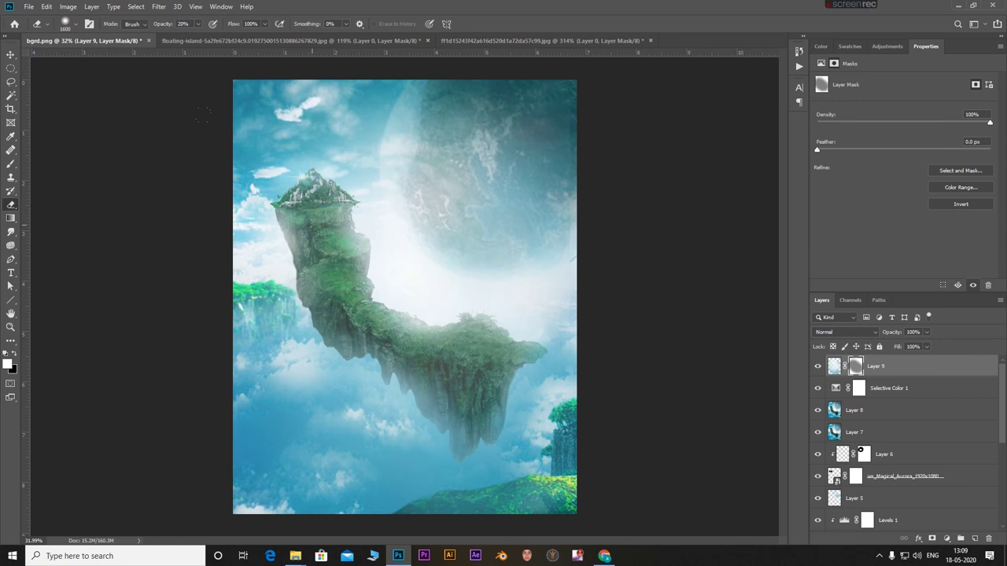
pyautogui.moveTo(315, 229); pyautogui.dragTo(468, 409)
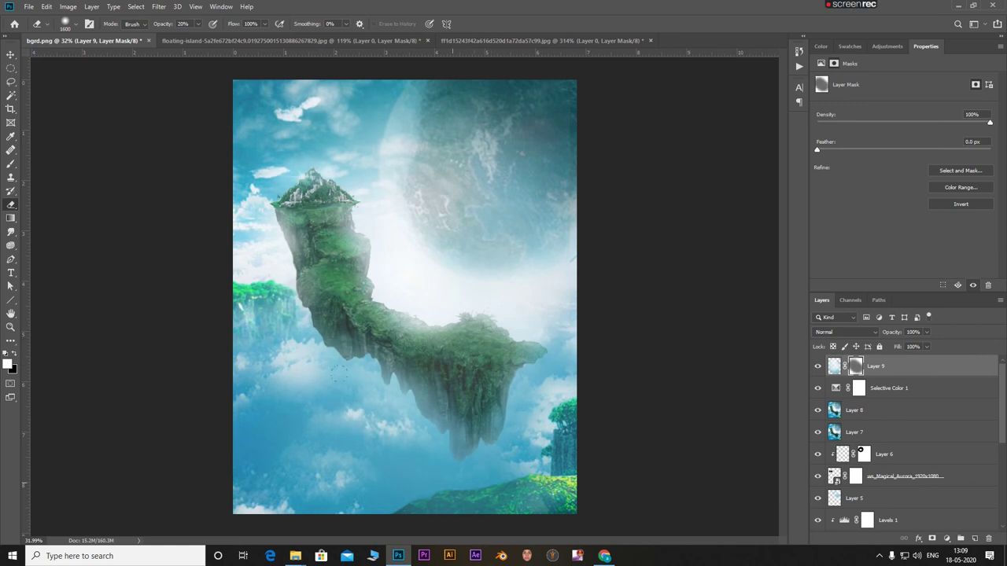
# Paint the mask in black to brighten the glow below the island, then fade Layer 9 to 67%
pyautogui.press('x')
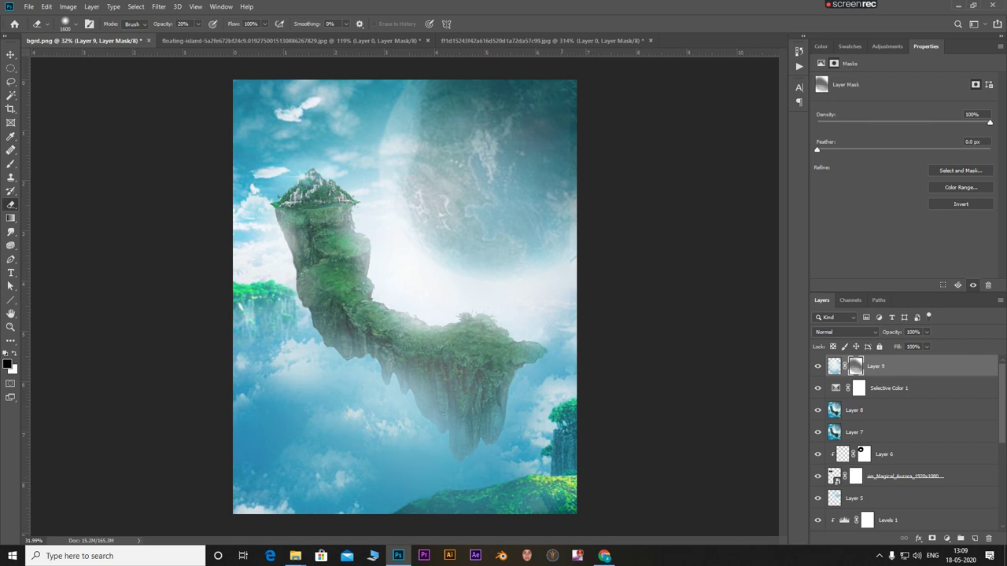
pyautogui.moveTo(561, 378); pyautogui.dragTo(383, 377)
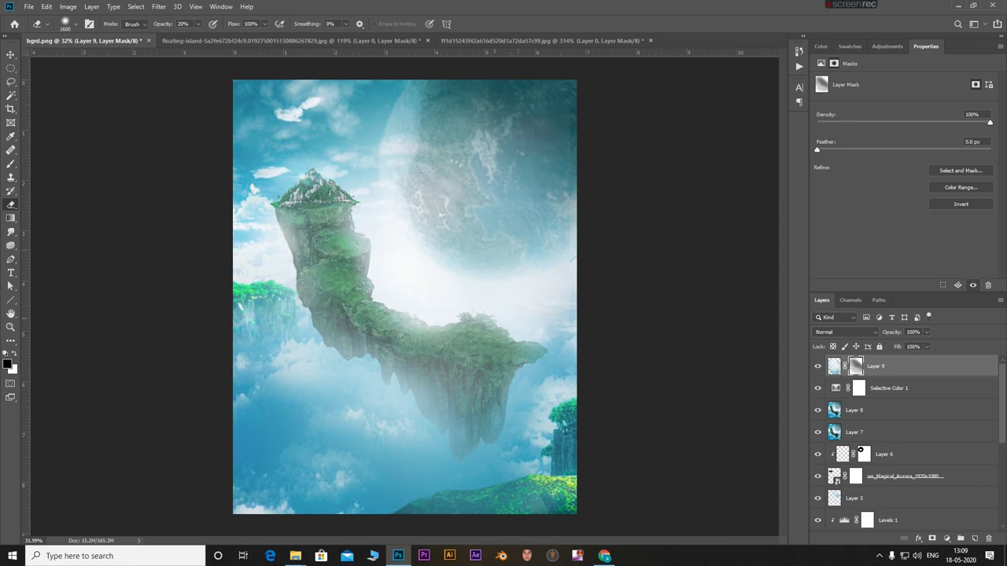
pyautogui.moveTo(456, 240); pyautogui.dragTo(467, 241)
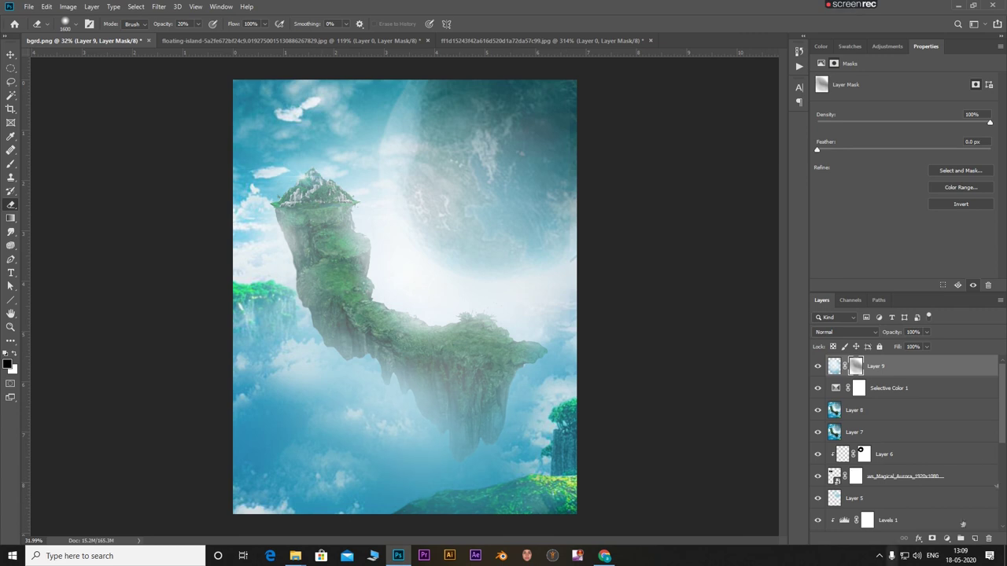
pyautogui.click(925, 332)
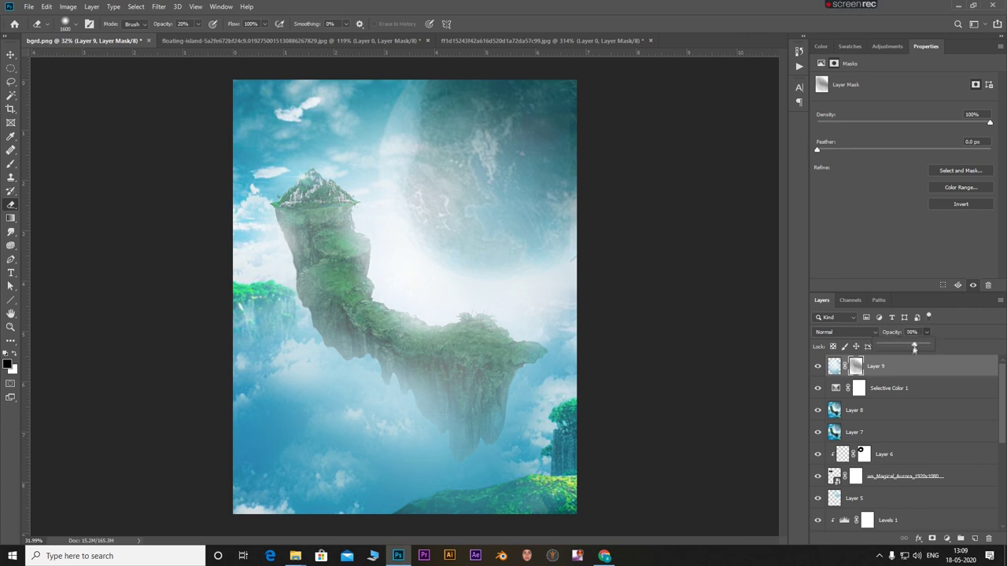
pyautogui.moveTo(926, 346); pyautogui.dragTo(906, 347)
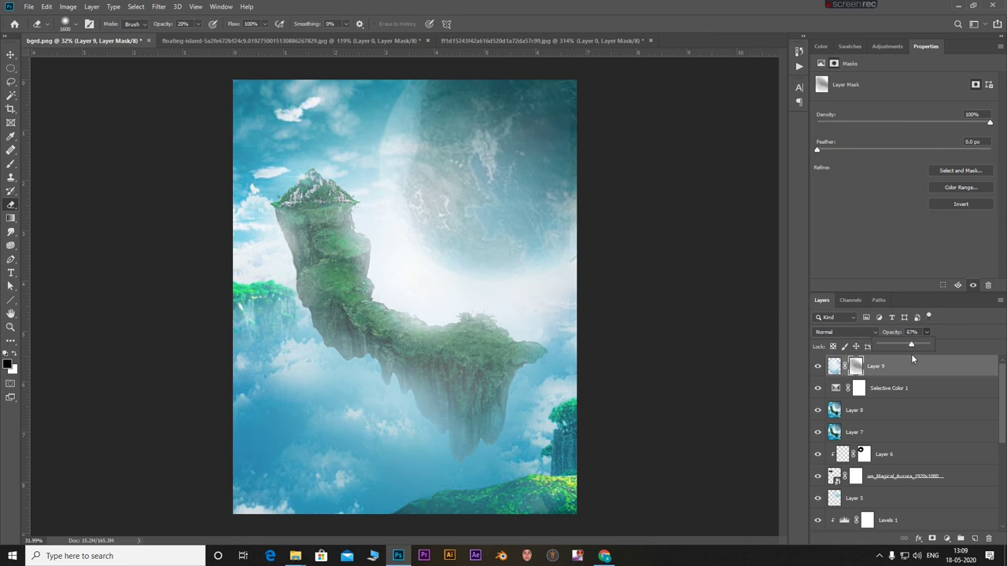
pyautogui.scroll(-2, 405, 297)
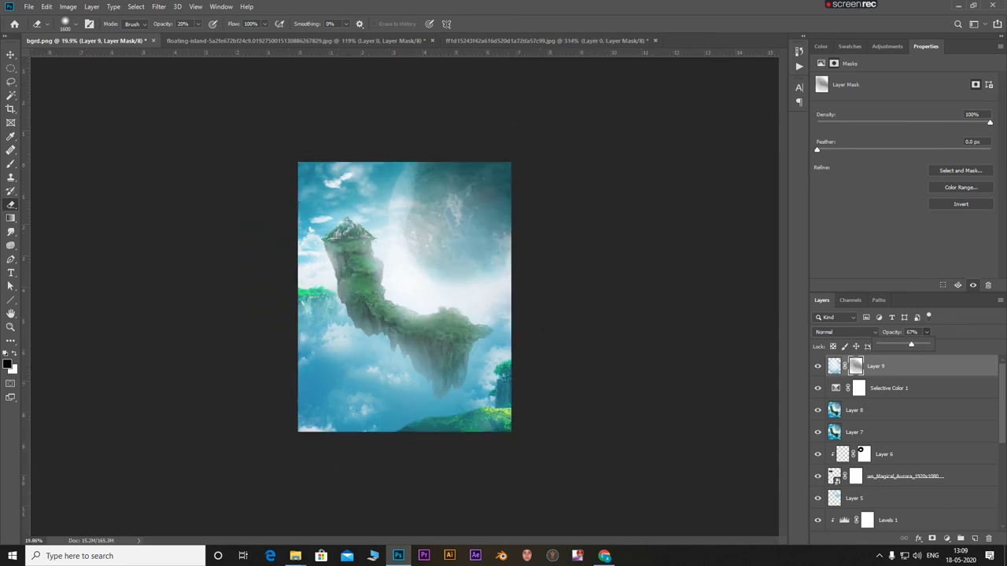
pyautogui.scroll(2, 405, 296)
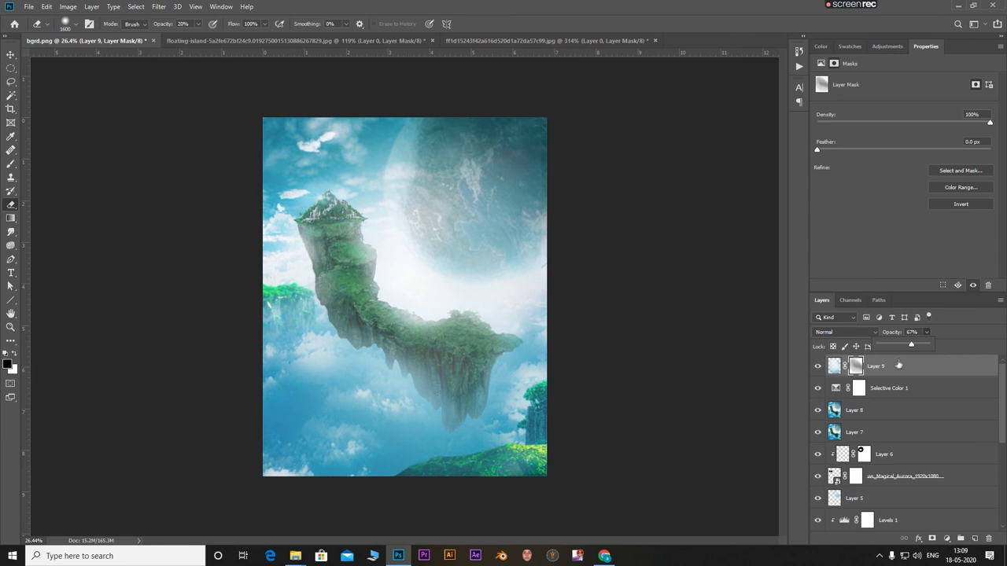
# Stamp the merged composite into a new Layer 10 and duplicate it
pyautogui.click(974, 540)
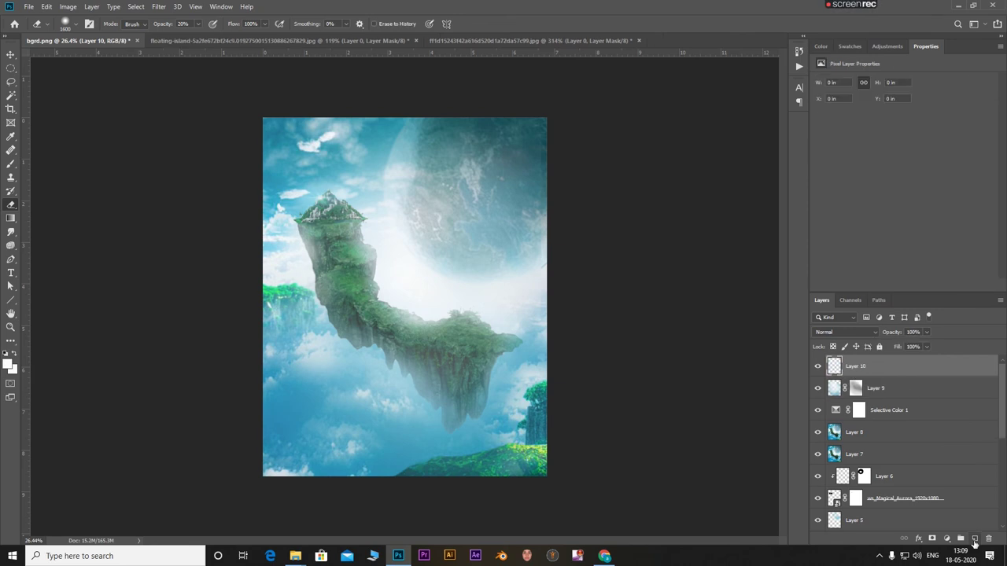
pyautogui.hotkey('ctrl', 'shift', 'alt', 'e')
pyautogui.click(159, 6)
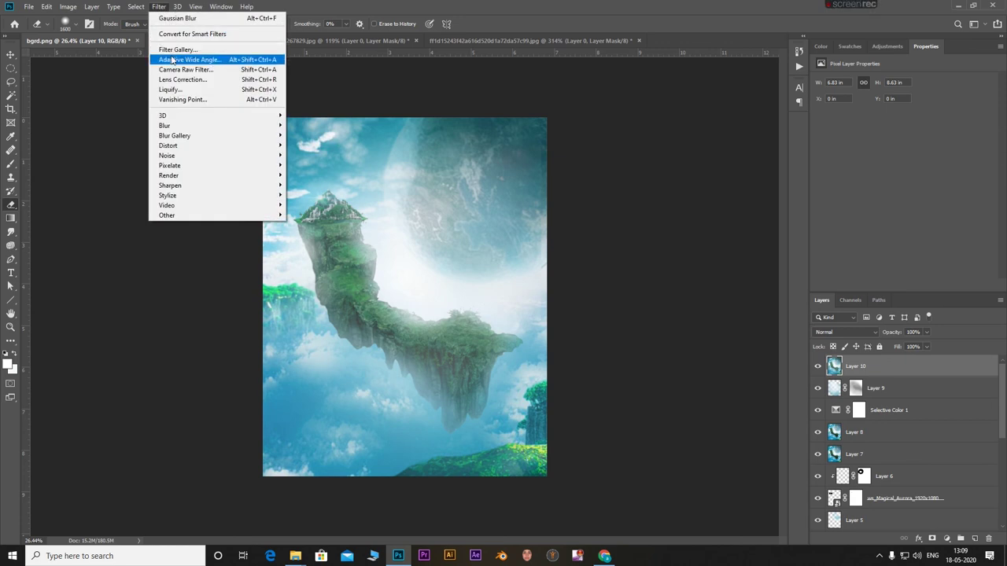
pyautogui.click(961, 467)
pyautogui.hotkey('ctrl', 'j')
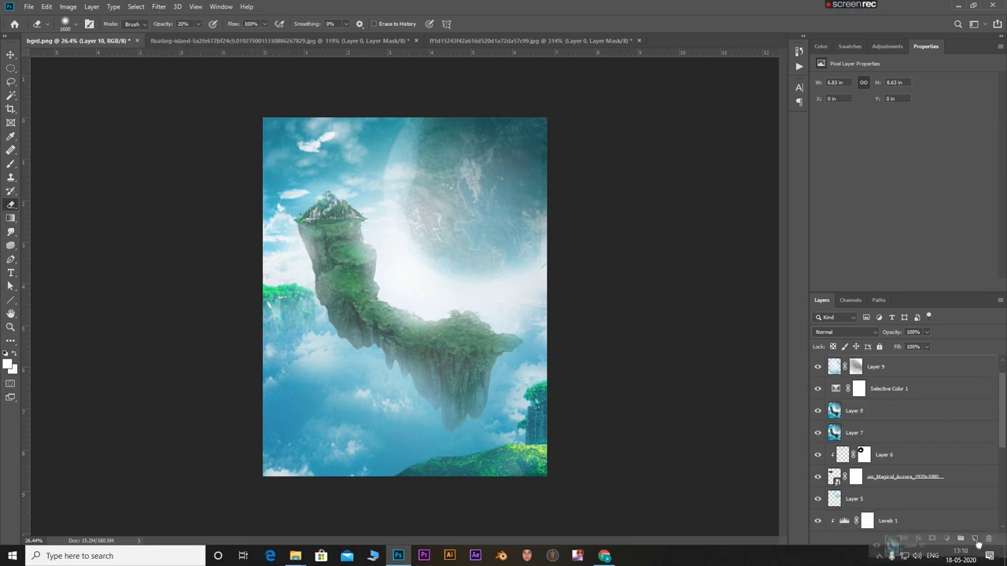
# Grade Layer 10 copy with the Camera Raw Red Lift Matte preset and blend it at 36% opacity
pyautogui.click(164, 7)
pyautogui.click(204, 132)
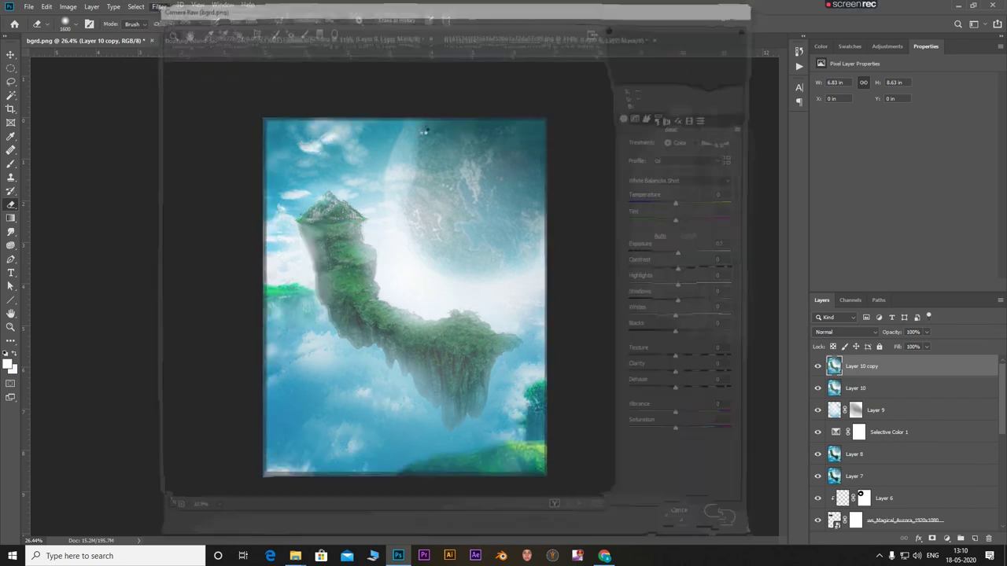
pyautogui.click(696, 115)
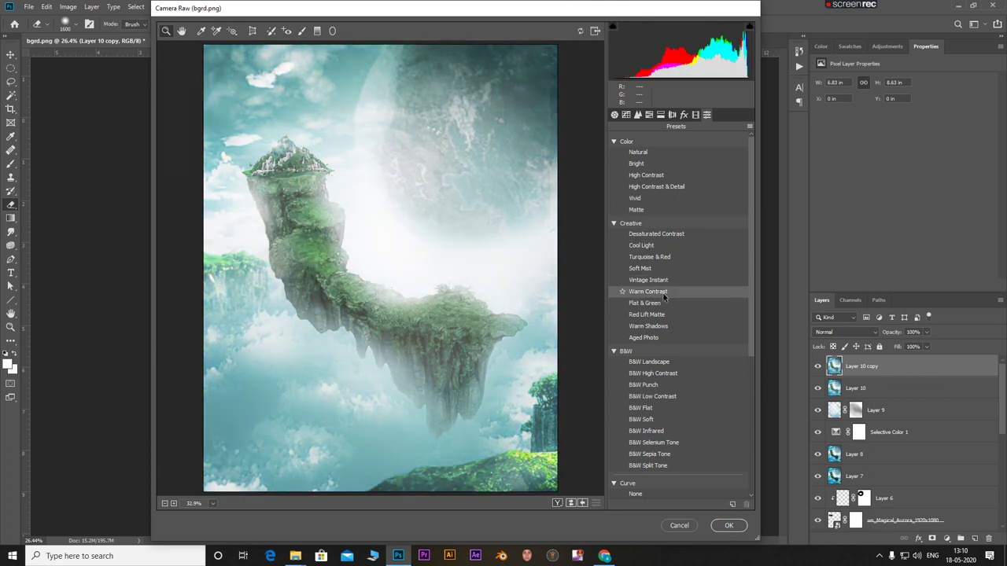
pyautogui.click(661, 315)
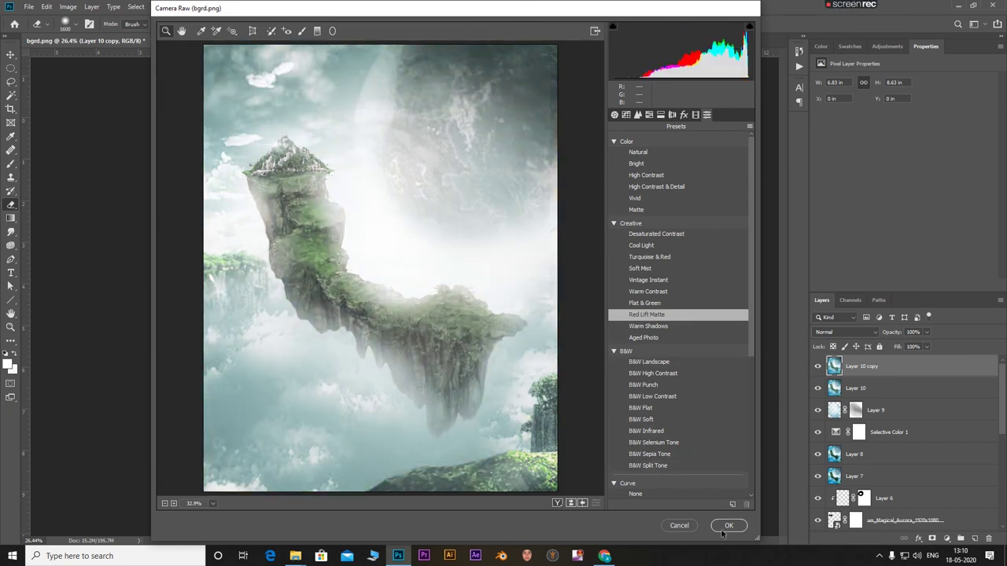
pyautogui.click(723, 529)
pyautogui.click(926, 332)
pyautogui.moveTo(932, 346); pyautogui.dragTo(902, 351)
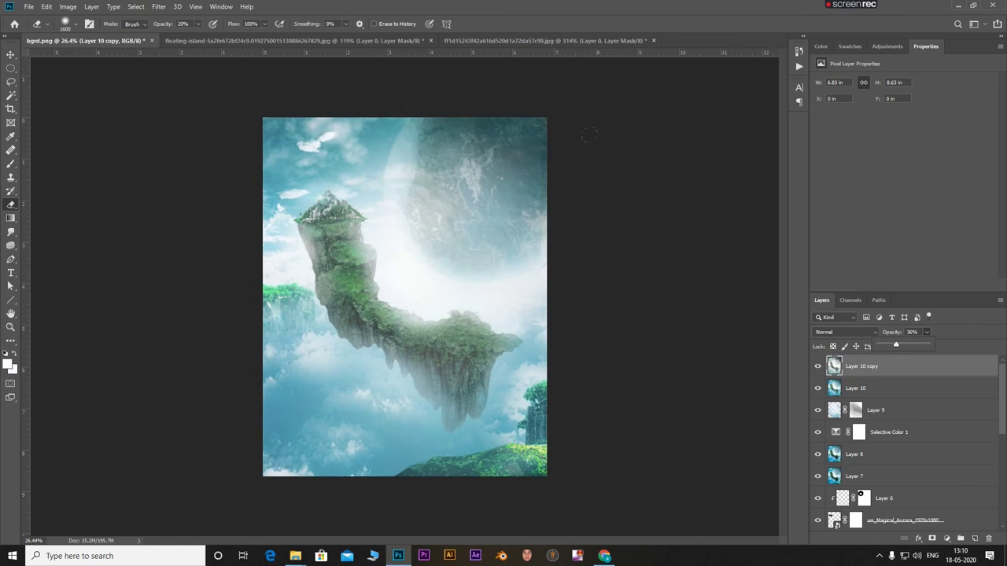
# Compare the grade by toggling Layer 10 copy, then set its opacity to 25%
pyautogui.click(817, 367)
pyautogui.click(927, 332)
pyautogui.moveTo(918, 343); pyautogui.dragTo(917, 344)
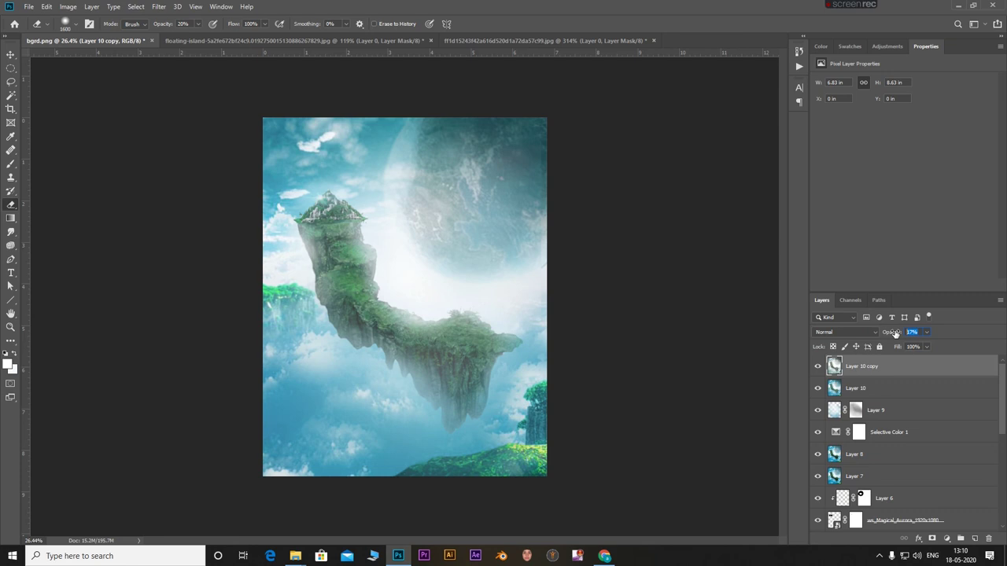
pyautogui.write('25')
pyautogui.press('Return')
# Stamp the whole composite into a new top Layer 11
pyautogui.click(975, 538)
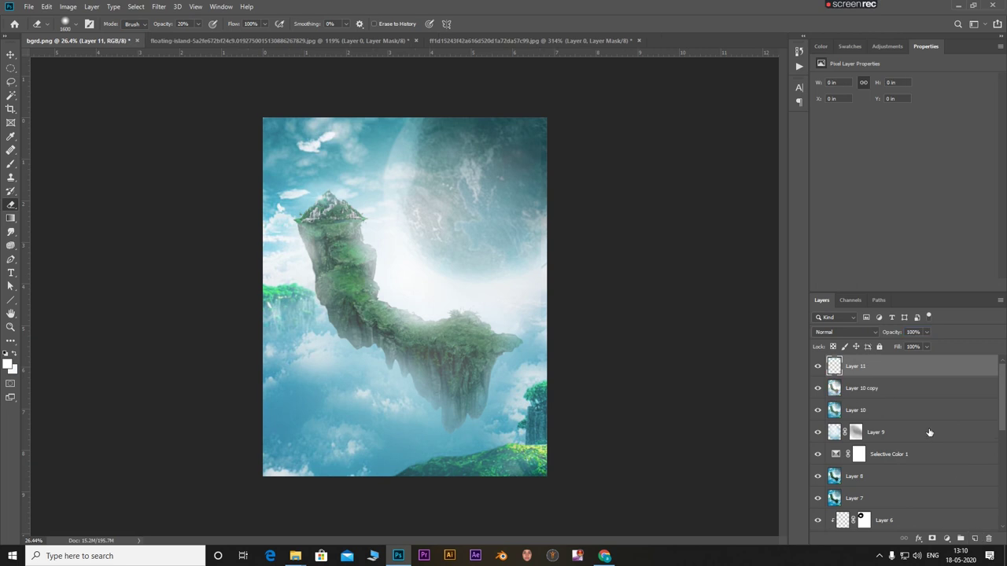
pyautogui.hotkey('ctrl', 'shift', 'alt', 'e')
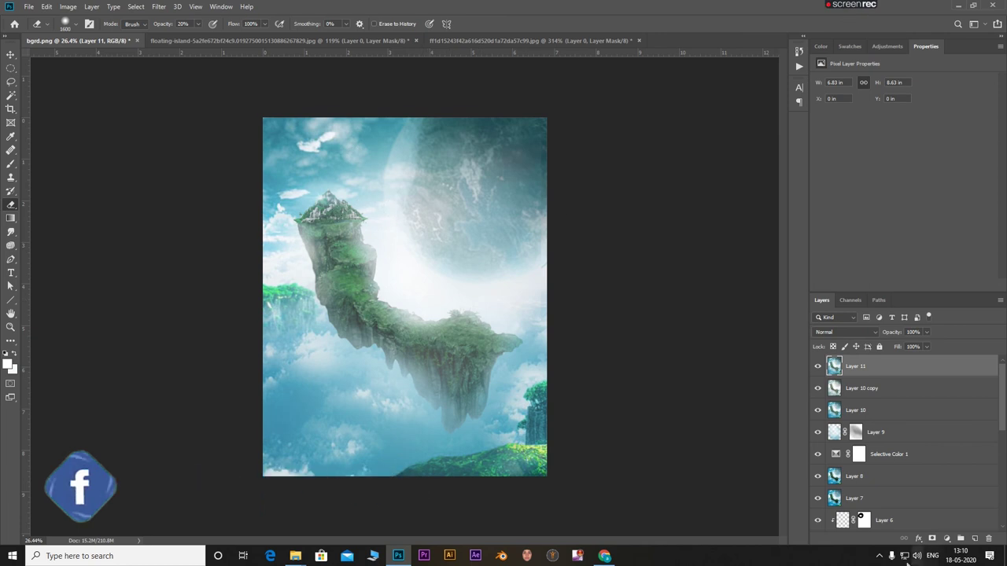
pyautogui.click(948, 538)
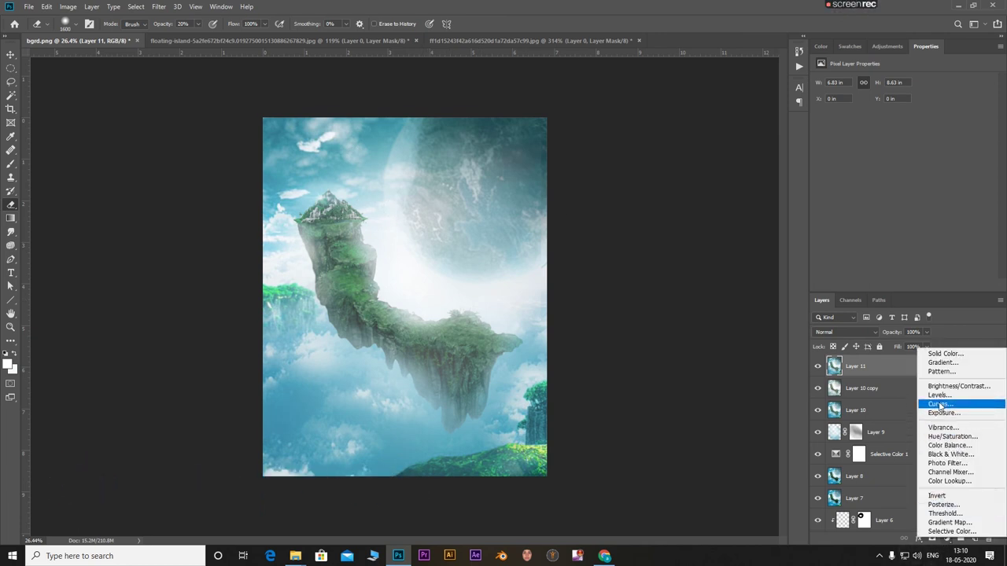
# Add a Curves adjustment layer and reshape its curve, pulling the shadow point down for contrast
pyautogui.click(940, 404)
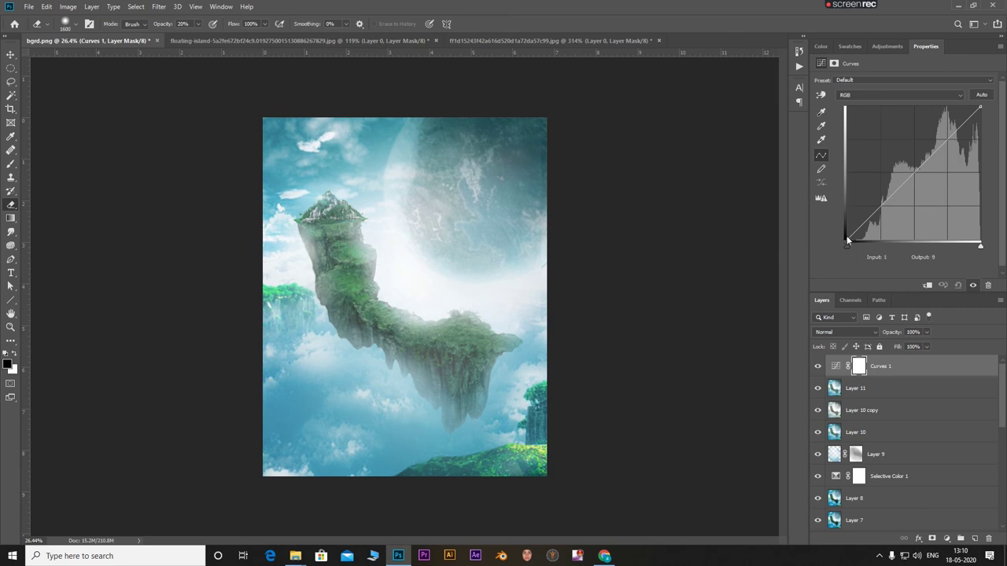
pyautogui.moveTo(847, 236); pyautogui.dragTo(873, 215)
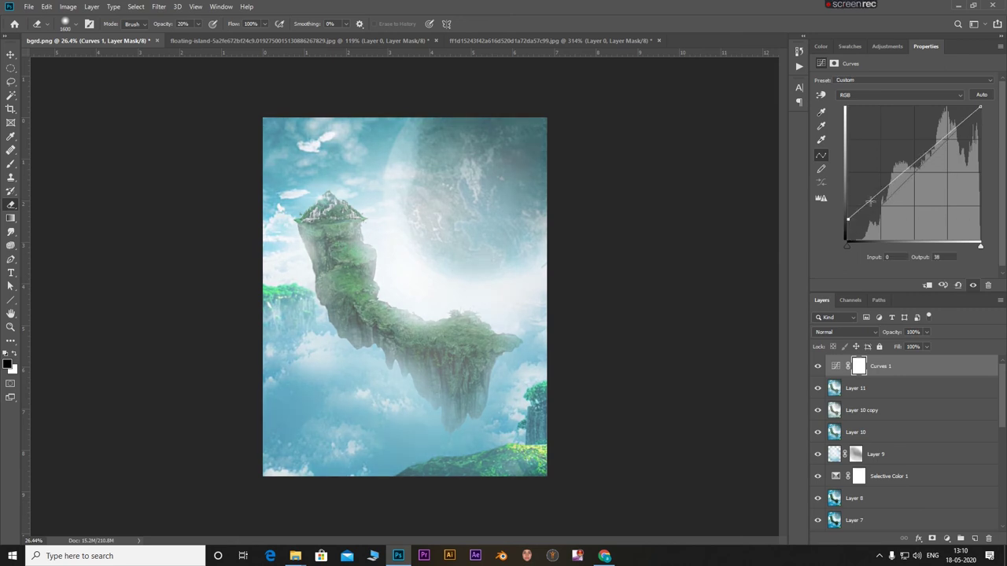
pyautogui.click(917, 171)
pyautogui.moveTo(917, 171); pyautogui.dragTo(947, 160)
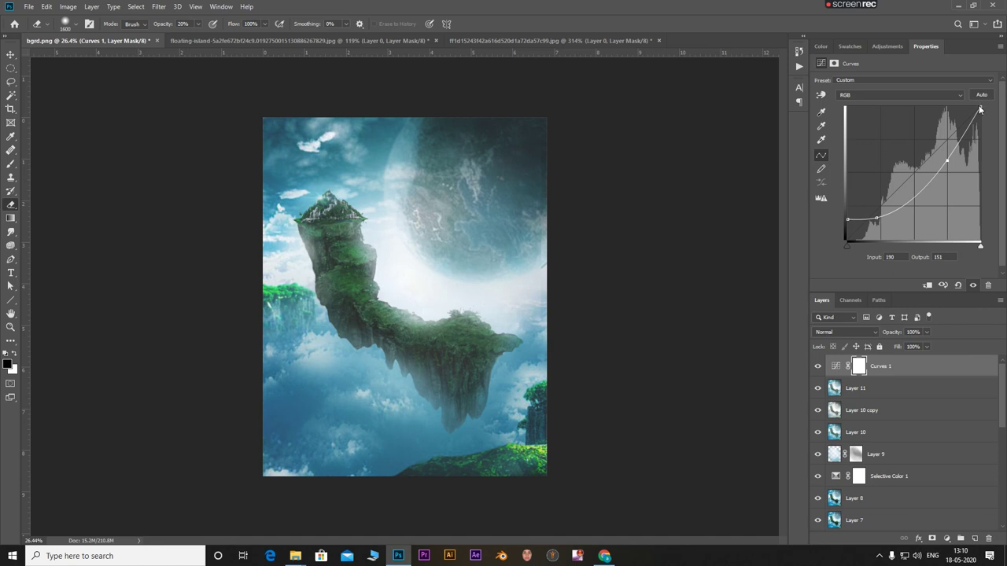
pyautogui.moveTo(980, 107)
pyautogui.mouseDown()
pyautogui.moveTo(999, 120)
pyautogui.moveTo(1002, 108)
pyautogui.mouseUp()
pyautogui.moveTo(868, 219); pyautogui.dragTo(881, 207)
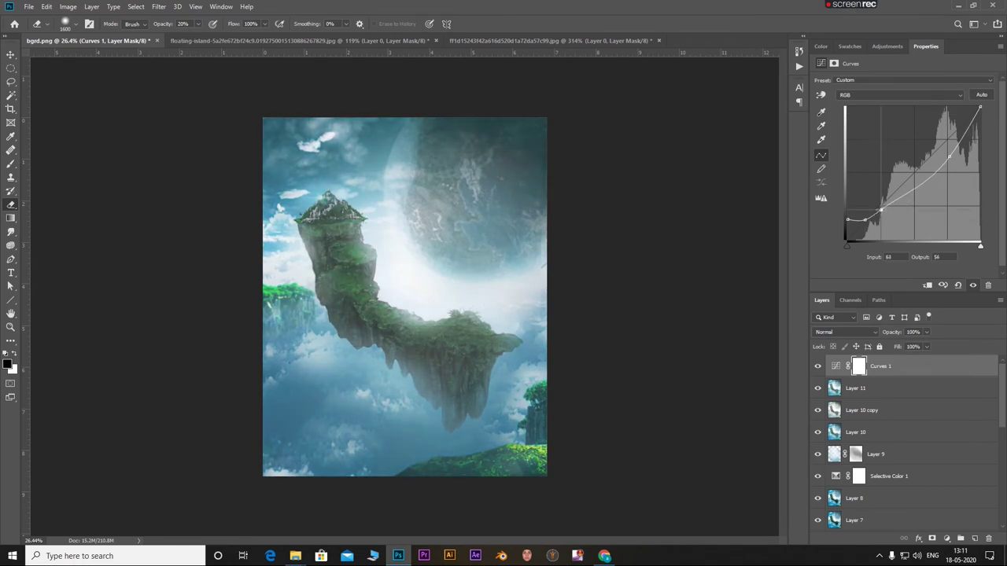
pyautogui.moveTo(949, 156)
pyautogui.mouseDown()
pyautogui.moveTo(950, 138)
pyautogui.moveTo(948, 152)
pyautogui.mouseUp()
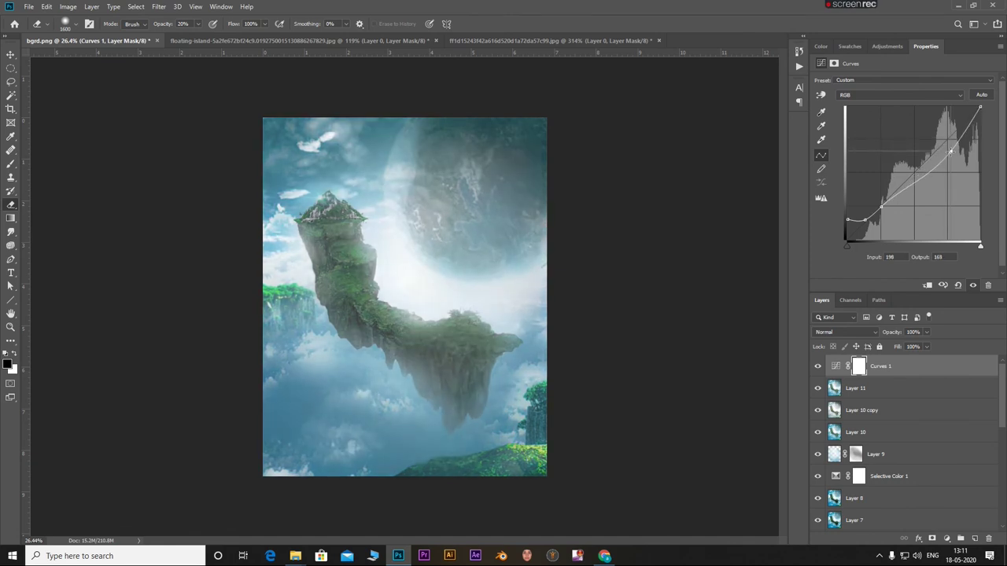
pyautogui.moveTo(880, 206); pyautogui.dragTo(881, 206)
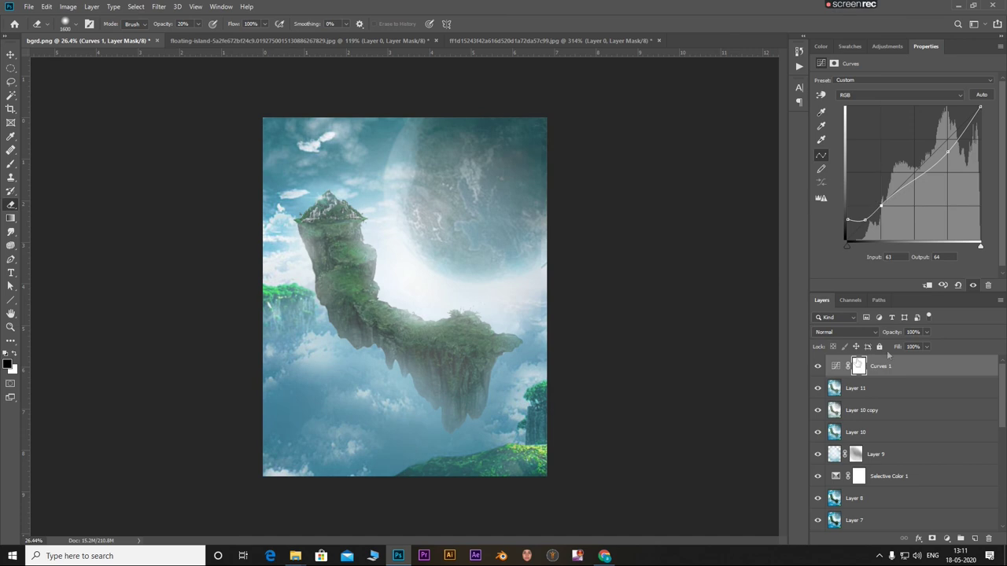
# Deepen the shadow point (Input 89, Output 46) and blend Curves 1 at 43% opacity
pyautogui.click(926, 332)
pyautogui.moveTo(929, 346); pyautogui.dragTo(900, 350)
pyautogui.click(917, 334)
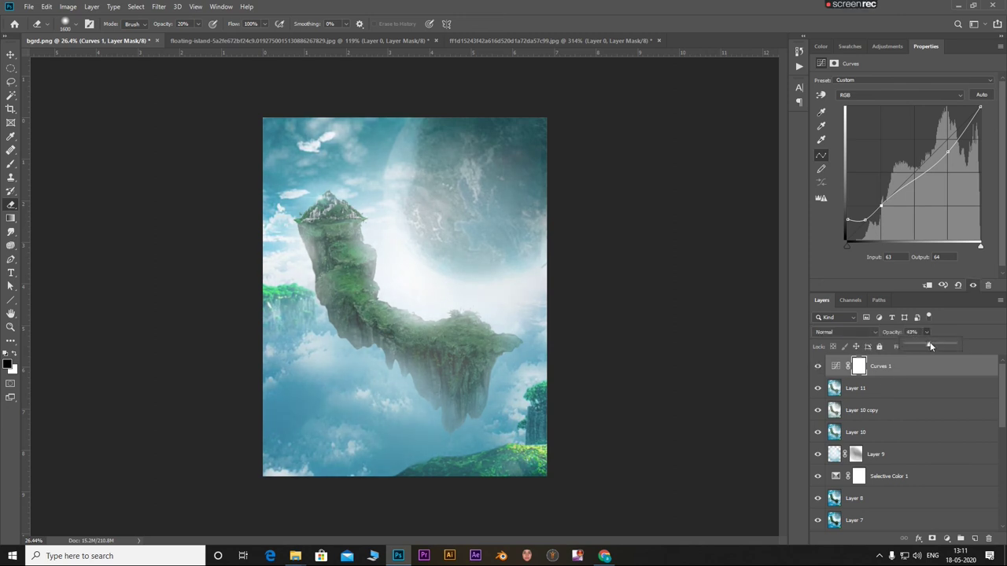
pyautogui.moveTo(926, 331); pyautogui.dragTo(964, 346)
pyautogui.moveTo(874, 209)
pyautogui.mouseDown()
pyautogui.moveTo(874, 226)
pyautogui.moveTo(882, 207)
pyautogui.mouseUp()
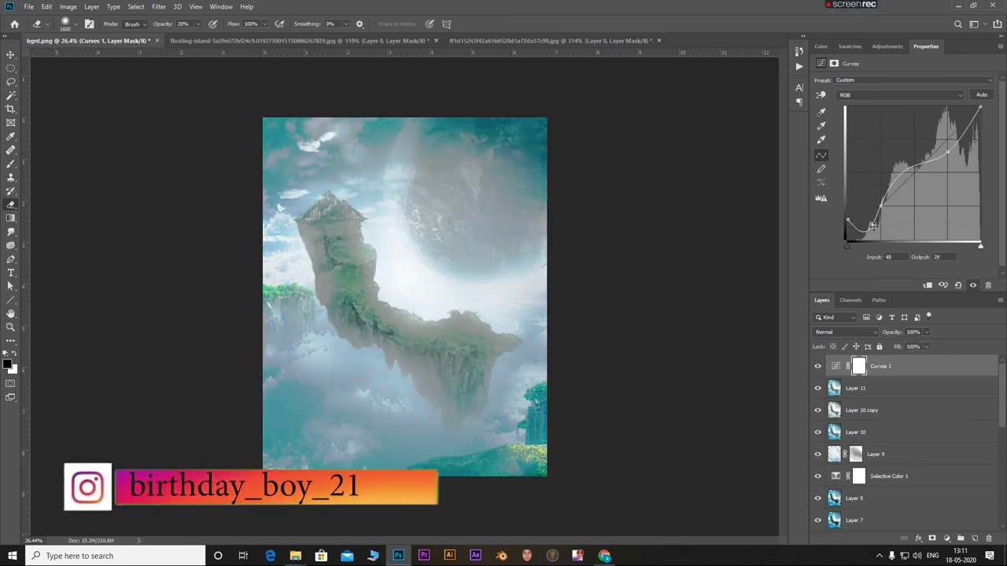
pyautogui.moveTo(882, 207); pyautogui.dragTo(893, 215)
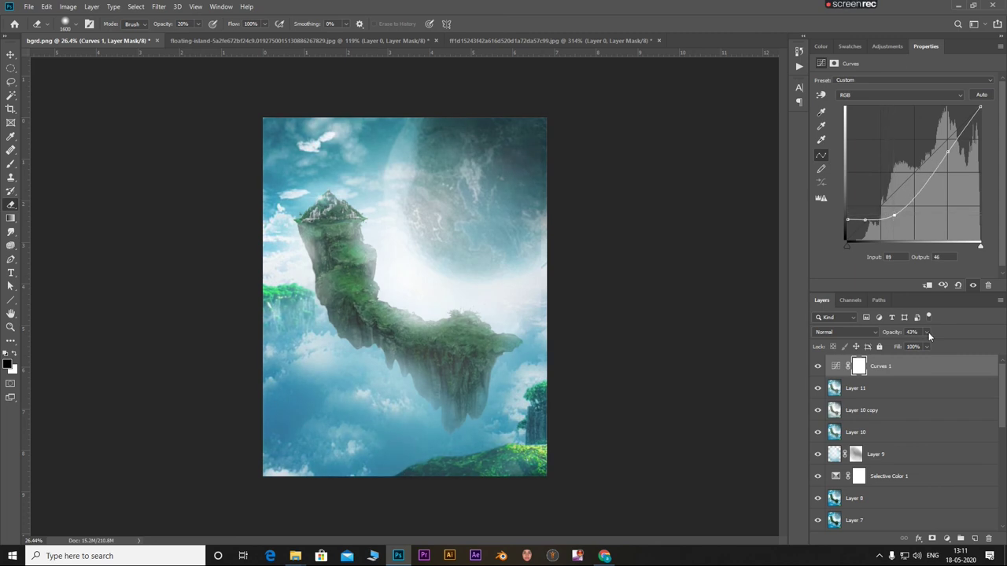
pyautogui.hotkey('ctrl', '+')
pyautogui.hotkey('ctrl', '+')
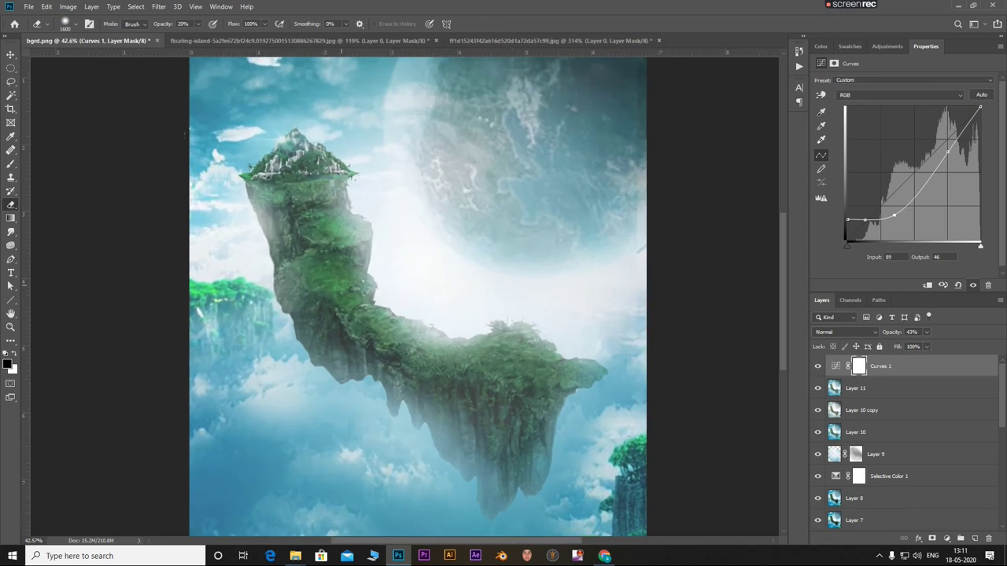
pyautogui.hotkey('ctrl', '-')
pyautogui.hotkey('ctrl', '-')
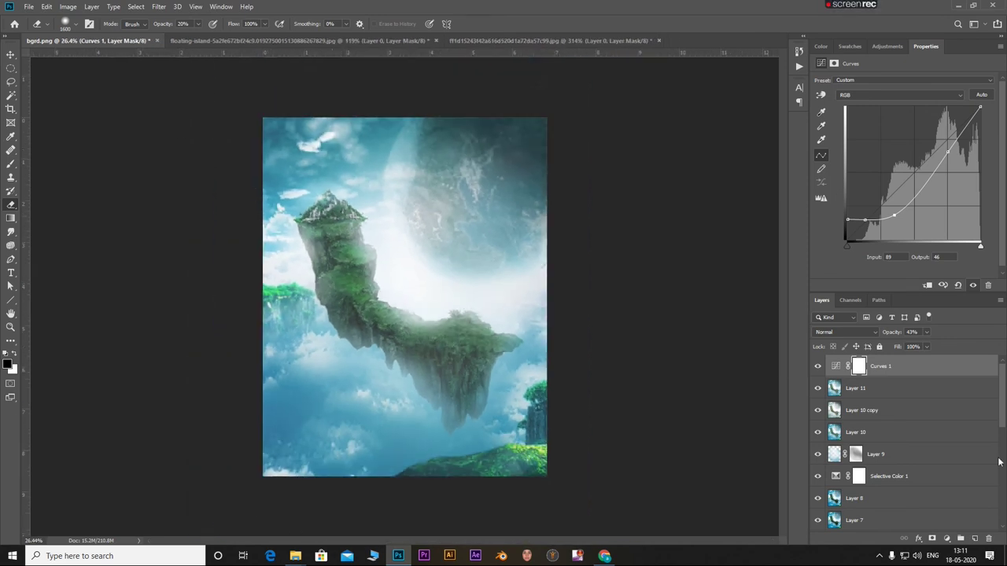
pyautogui.click(974, 539)
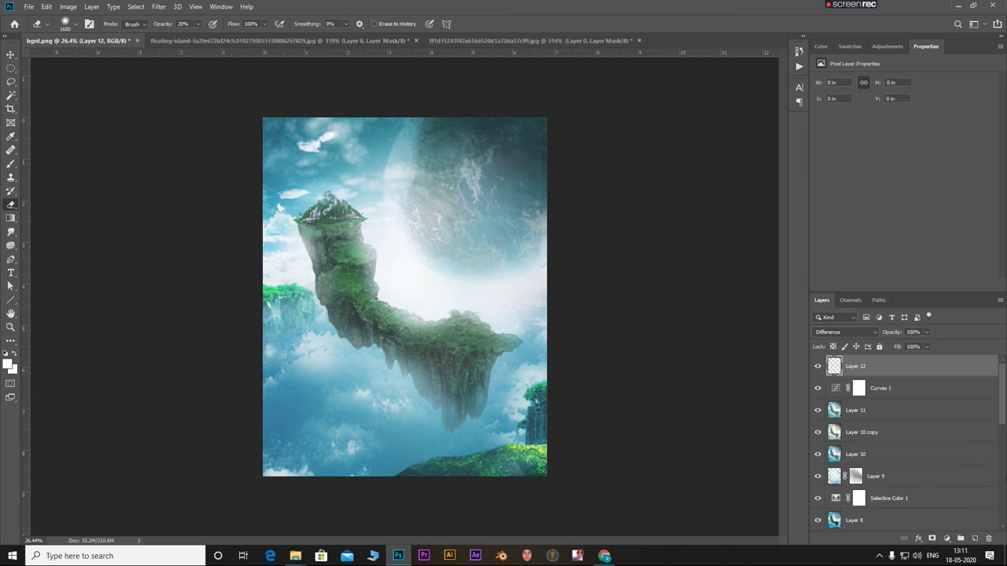
# Stamp all visible content into Layer 12 with Normal blending
pyautogui.click(842, 332)
pyautogui.click(821, 295)
pyautogui.hotkey('ctrl', 'shift', 'alt', 'e')
# Grade Layer 12 in Camera Raw with Clarity +86, Dehaze -8 and Texture -13
pyautogui.click(157, 6)
pyautogui.click(179, 75)
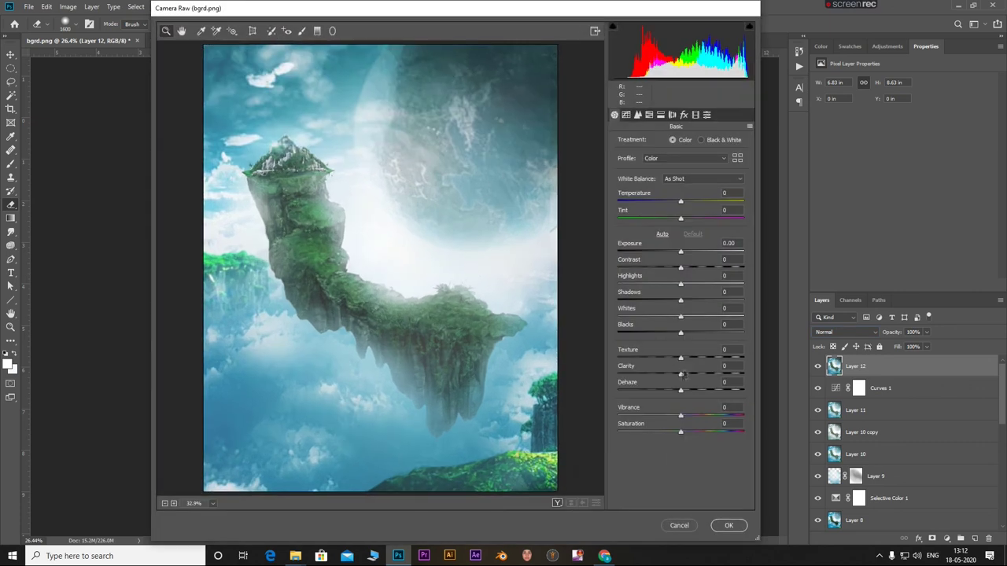
pyautogui.moveTo(681, 379); pyautogui.dragTo(736, 386)
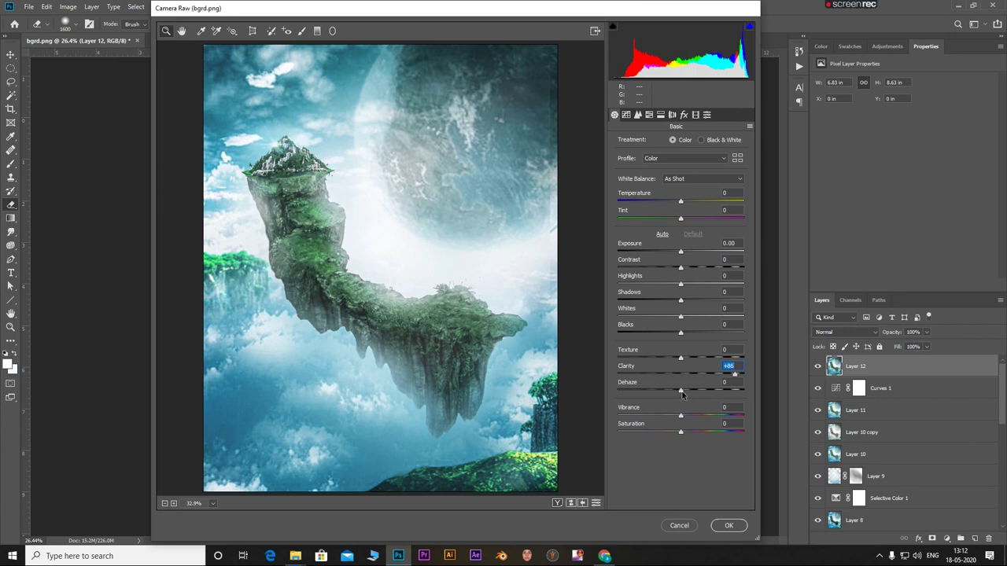
pyautogui.moveTo(680, 391)
pyautogui.mouseDown()
pyautogui.moveTo(633, 391)
pyautogui.moveTo(736, 403)
pyautogui.moveTo(668, 401)
pyautogui.mouseUp()
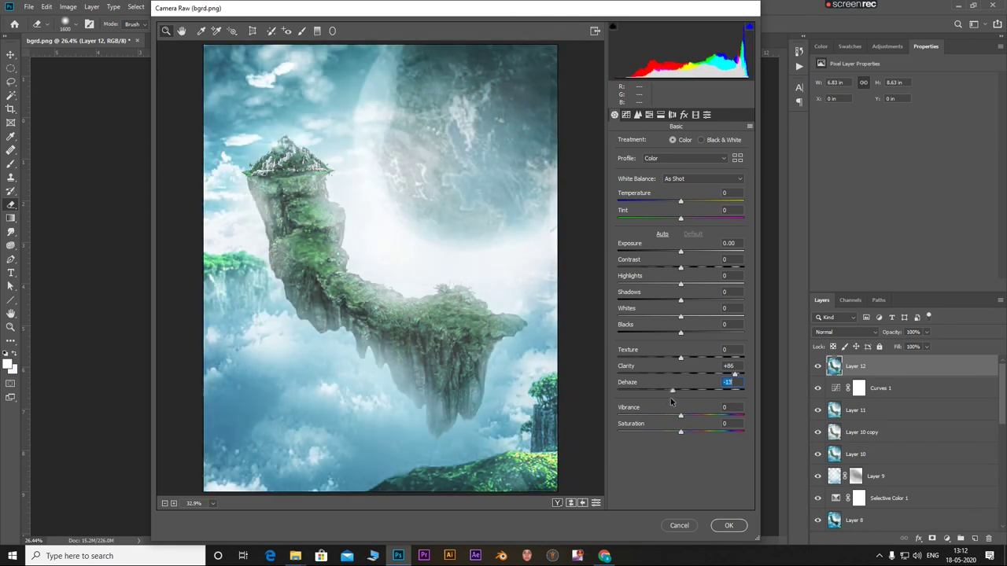
pyautogui.moveTo(669, 401); pyautogui.dragTo(674, 397)
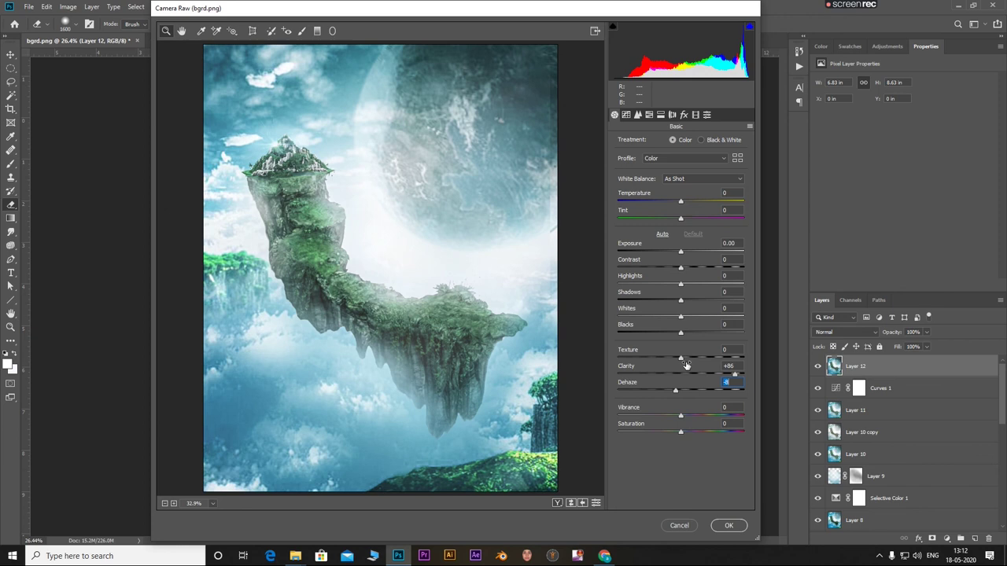
pyautogui.moveTo(680, 359)
pyautogui.mouseDown()
pyautogui.moveTo(650, 361)
pyautogui.moveTo(670, 364)
pyautogui.mouseUp()
pyautogui.click(727, 525)
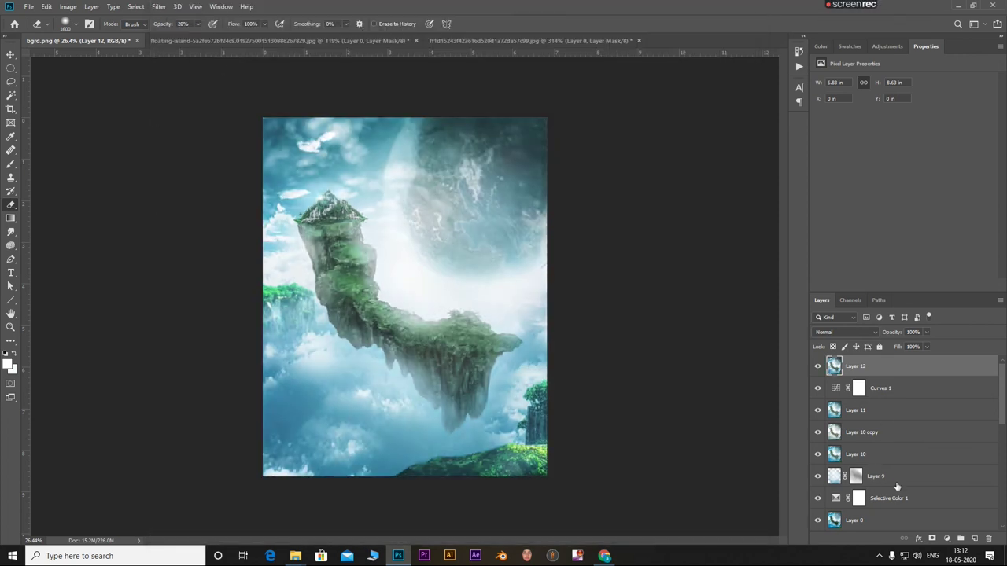
# Duplicate the fog Layer 9 and move the copy to the top of the stack
pyautogui.click(895, 479)
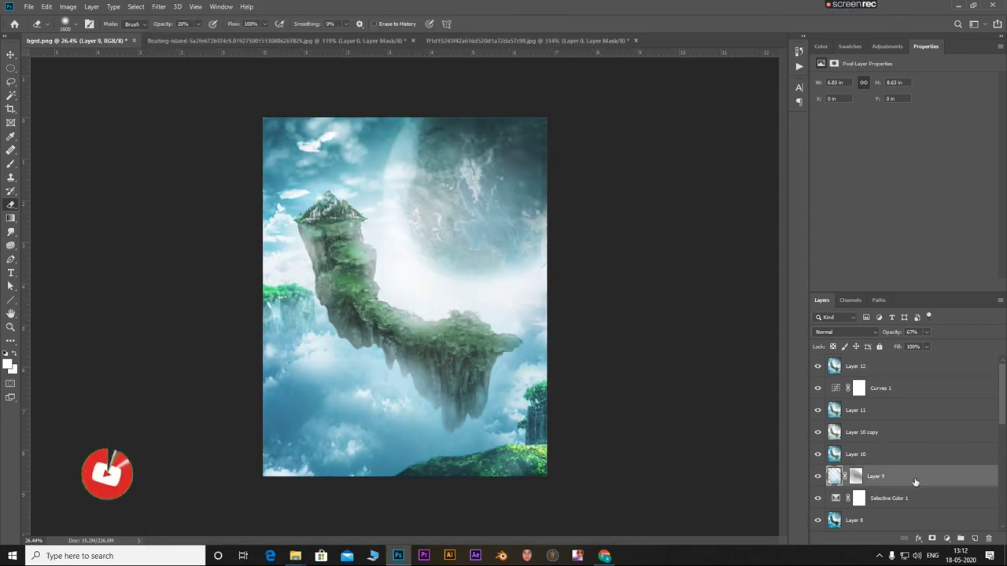
pyautogui.hotkey('ctrl', 'j')
pyautogui.moveTo(912, 481); pyautogui.dragTo(904, 363)
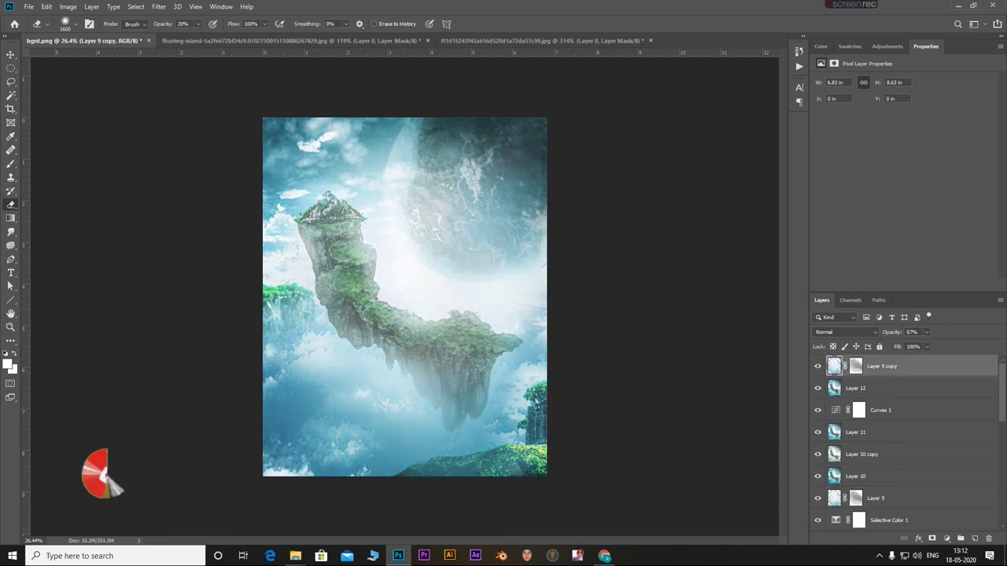
pyautogui.hotkey('ctrl', '0')
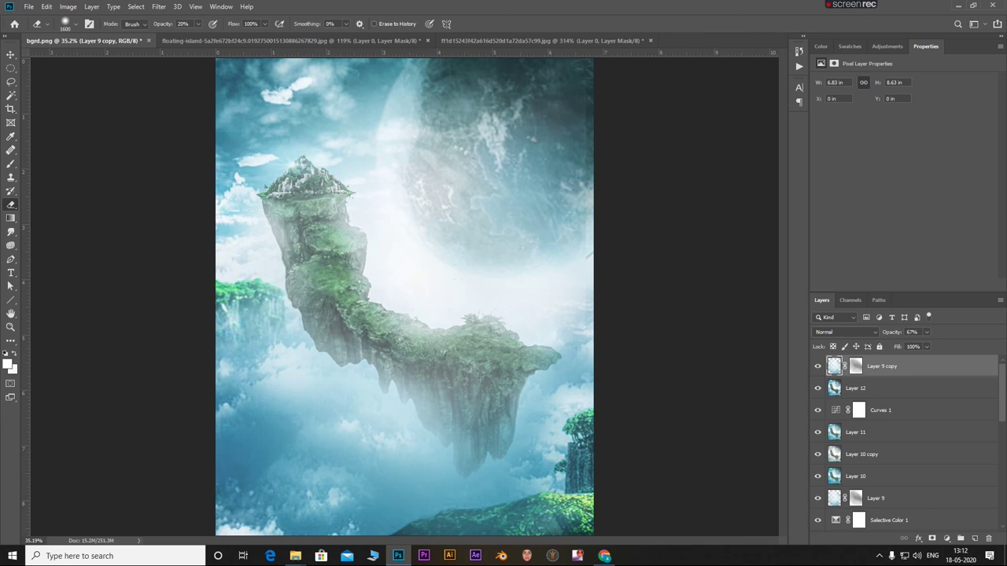
# Dab white on Layer 9 copy's mask at the island's bottom
pyautogui.click(856, 367)
pyautogui.press('x')
pyautogui.click(453, 397)
pyautogui.press('x')
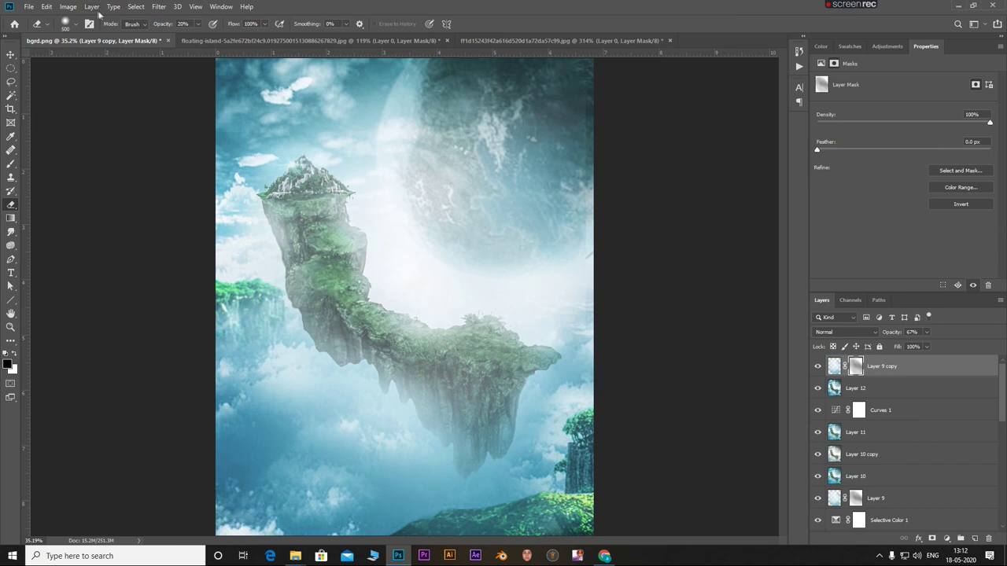
# Set the brush opacity to 59%
pyautogui.click(74, 26)
pyautogui.click(197, 23)
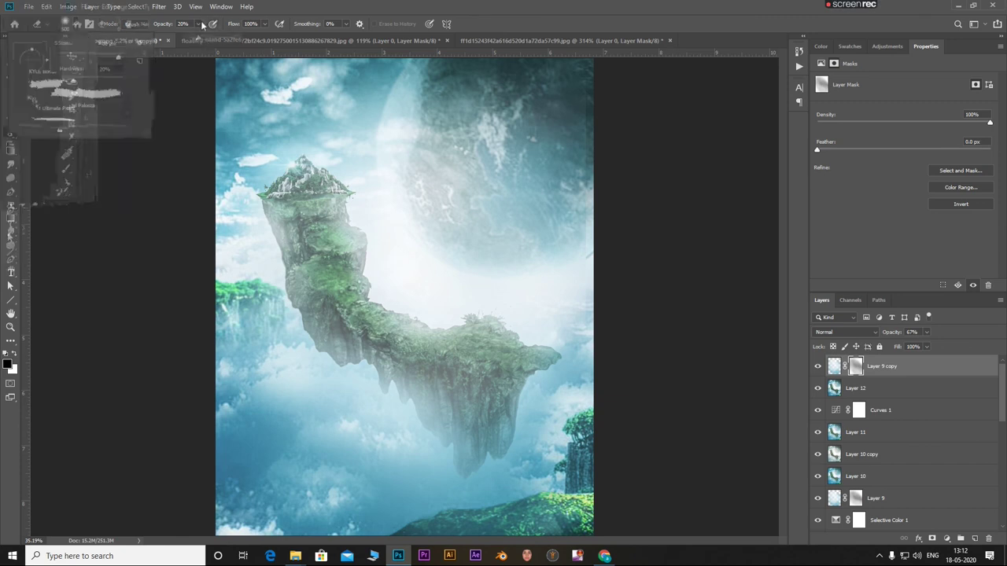
pyautogui.moveTo(196, 37); pyautogui.dragTo(218, 49)
pyautogui.press('5')
pyautogui.press('9')
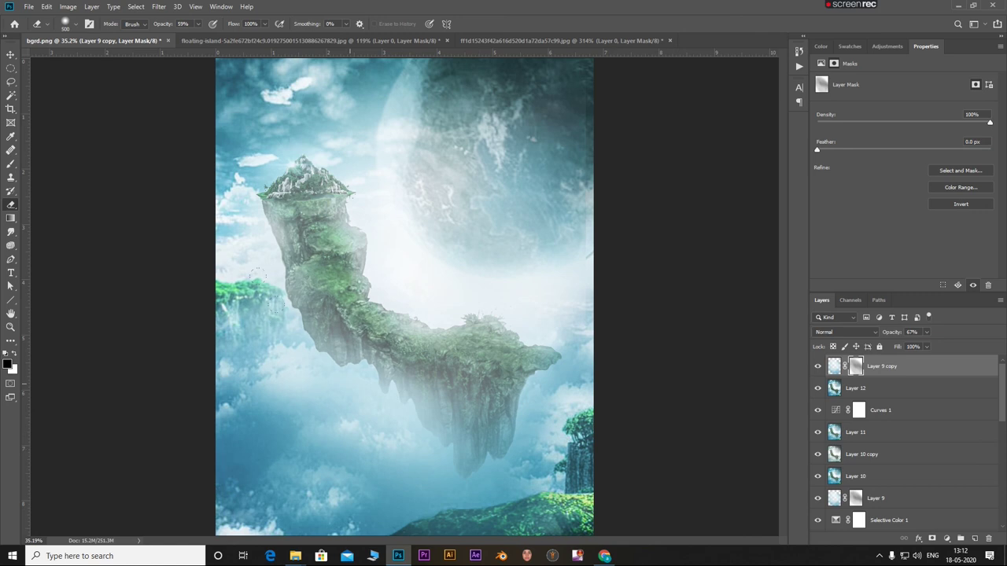
# Paint the fog mask along the island base and clear fog from the mountain peak
pyautogui.moveTo(374, 379)
pyautogui.mouseDown()
pyautogui.moveTo(456, 350)
pyautogui.moveTo(515, 355)
pyautogui.mouseUp()
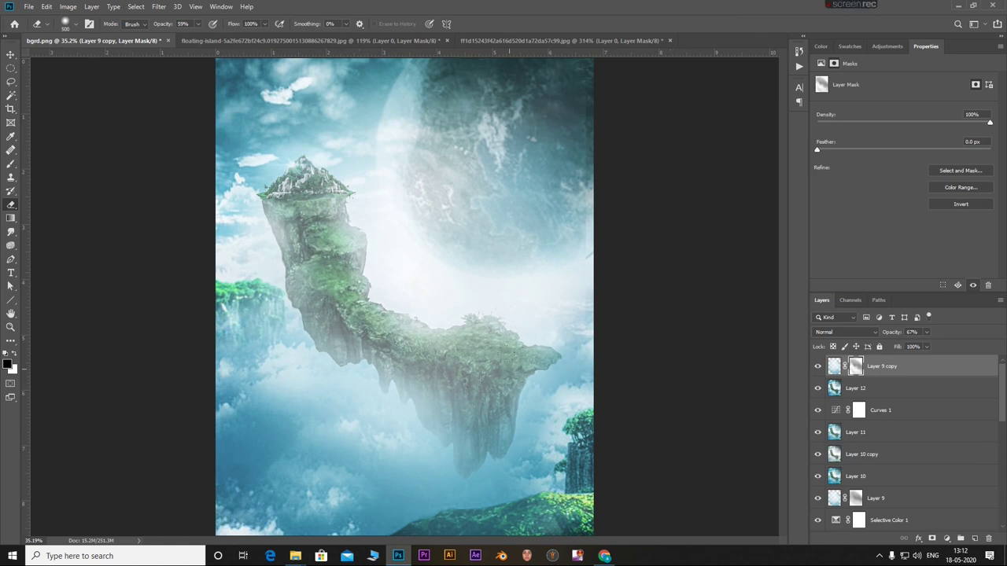
pyautogui.press('x')
pyautogui.moveTo(290, 221)
pyautogui.mouseDown()
pyautogui.moveTo(378, 330)
pyautogui.moveTo(511, 370)
pyautogui.mouseUp()
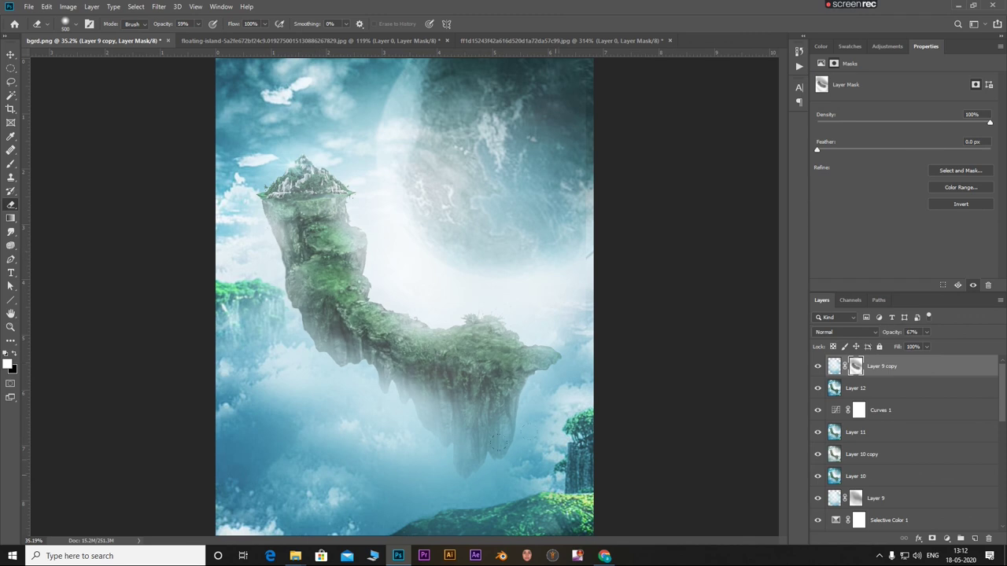
pyautogui.moveTo(346, 224); pyautogui.dragTo(271, 164)
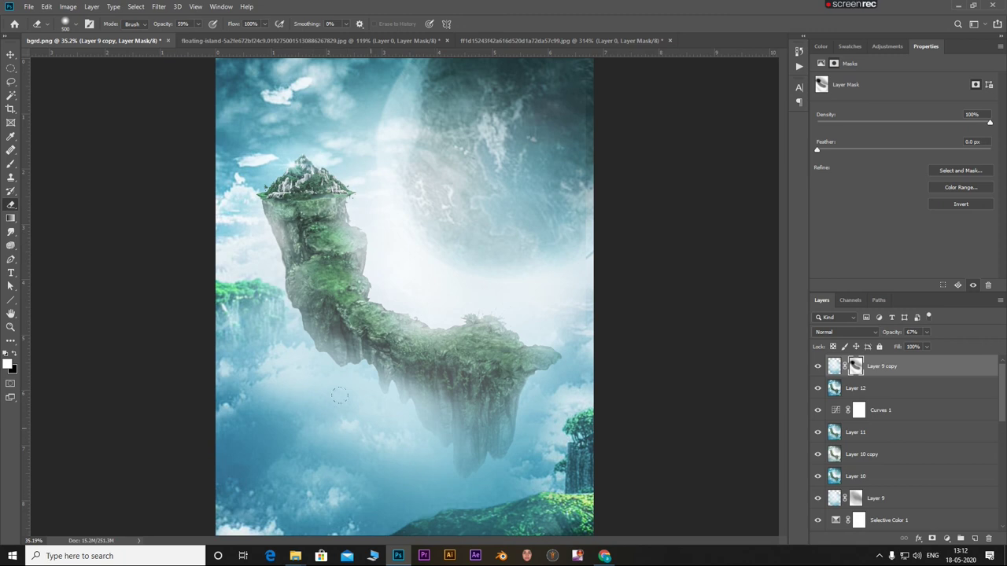
# Add fog over the island's left middle and right cliff, then restore island detail leftward
pyautogui.press('x')
pyautogui.moveTo(370, 306); pyautogui.dragTo(303, 338)
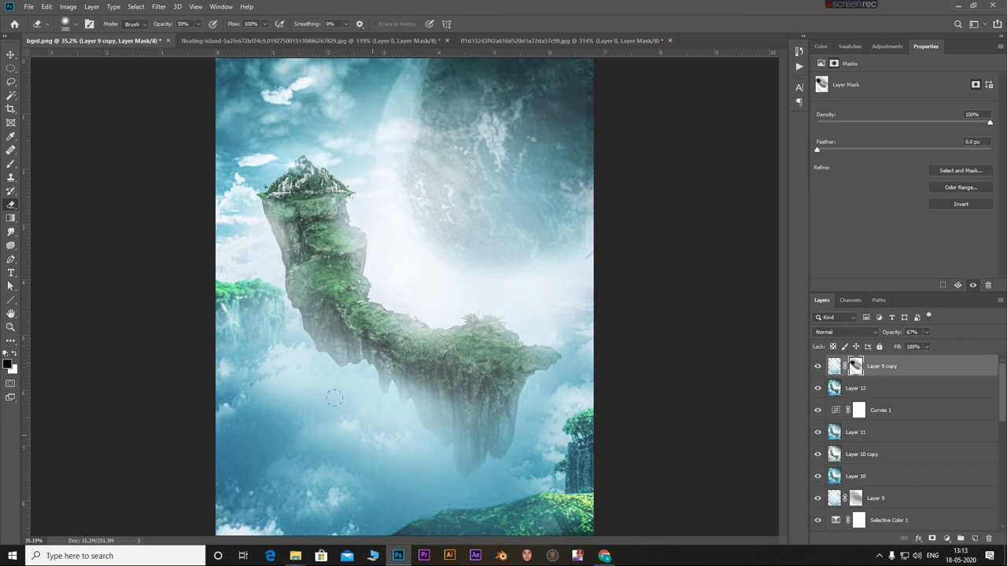
pyautogui.moveTo(494, 387); pyautogui.dragTo(528, 392)
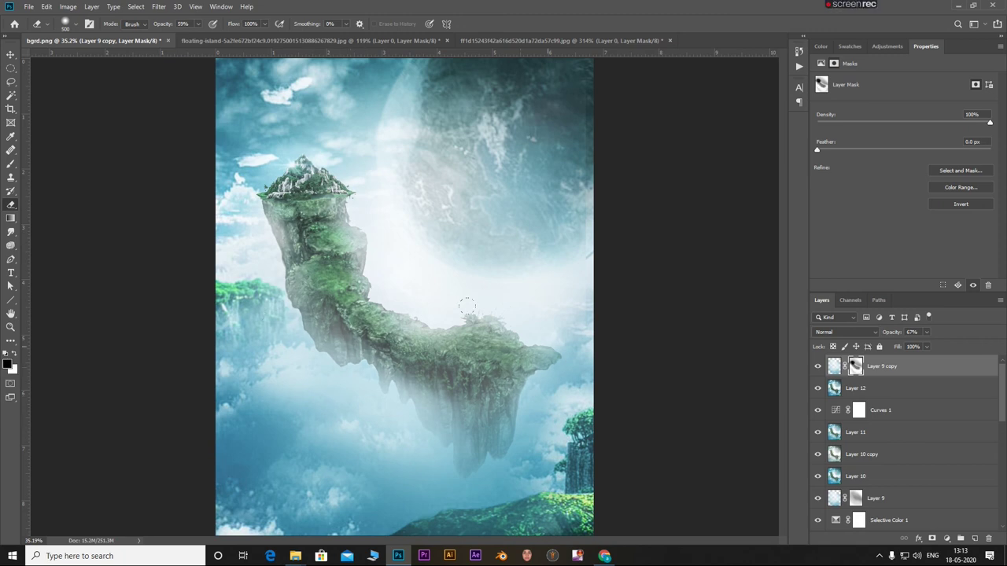
pyautogui.press('x')
pyautogui.moveTo(503, 338)
pyautogui.mouseDown()
pyautogui.moveTo(445, 374)
pyautogui.moveTo(346, 323)
pyautogui.moveTo(299, 260)
pyautogui.mouseUp()
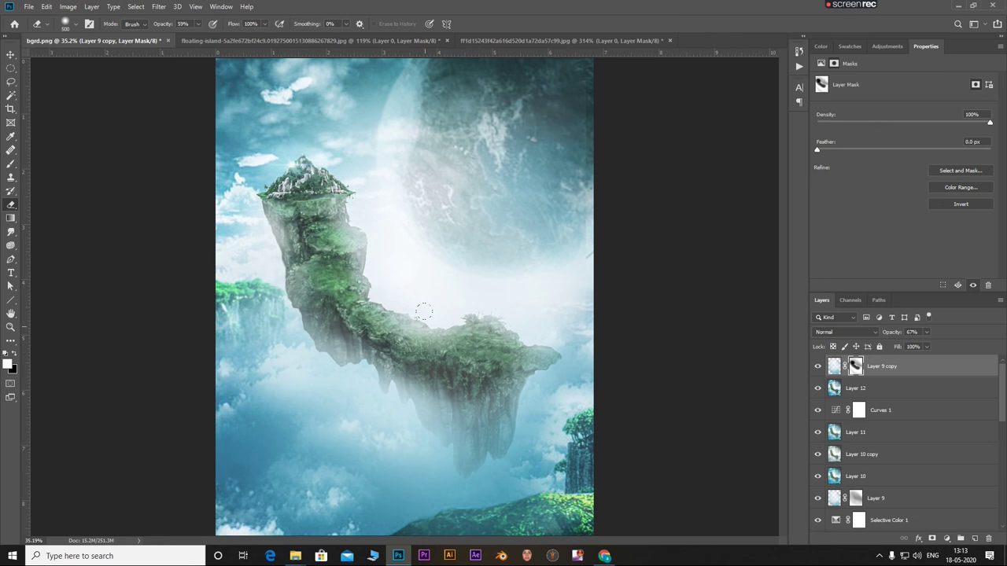
pyautogui.scroll(-2, 402, 295)
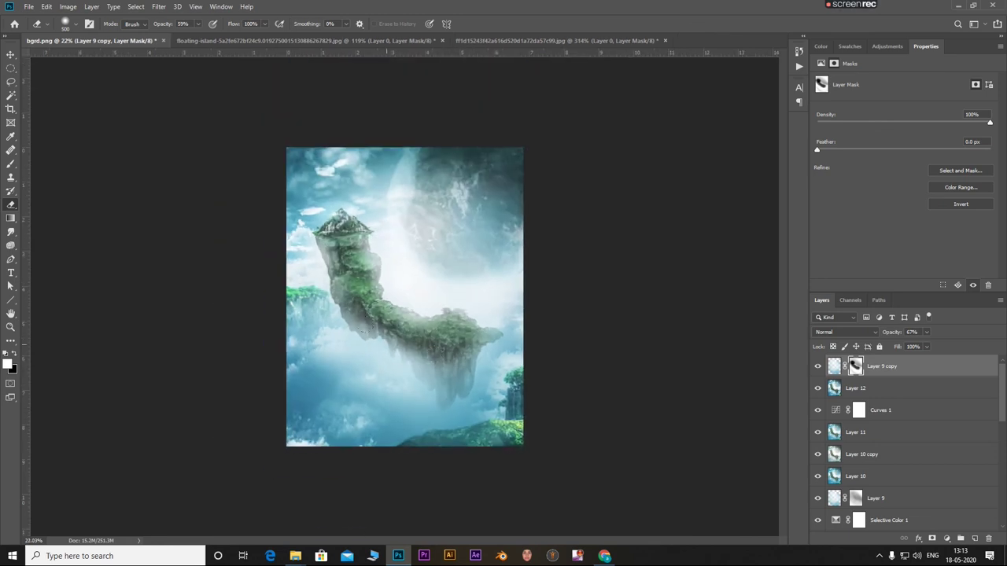
pyautogui.scroll(1, 403, 296)
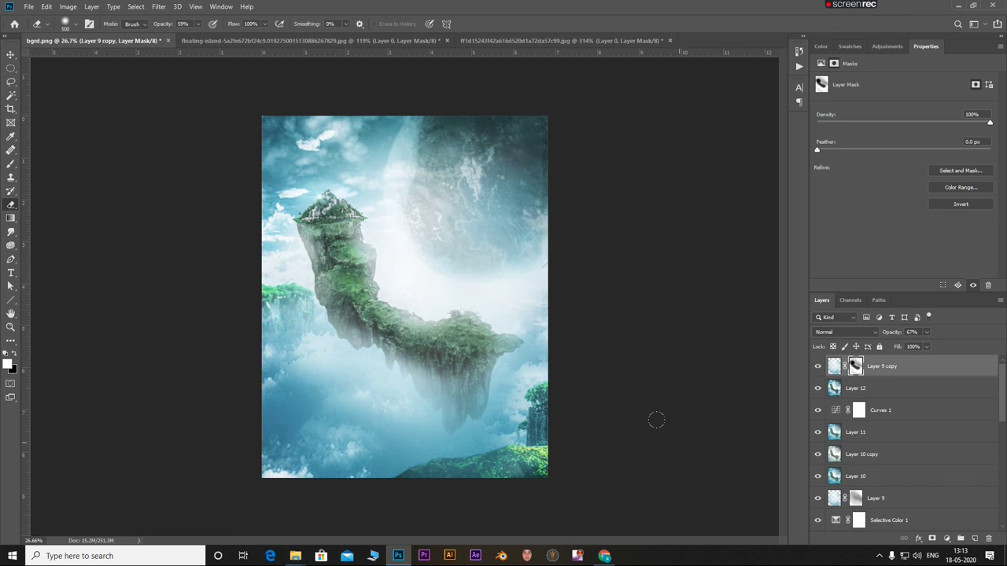
pyautogui.scroll(4, 313, 206)
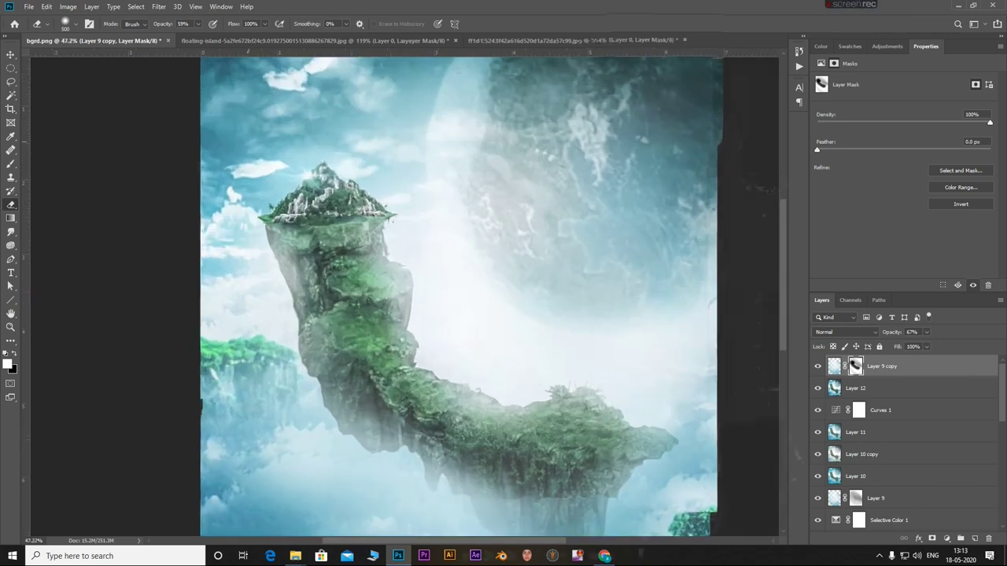
pyautogui.scroll(1, 313, 205)
pyautogui.scroll(-3, 426, 189)
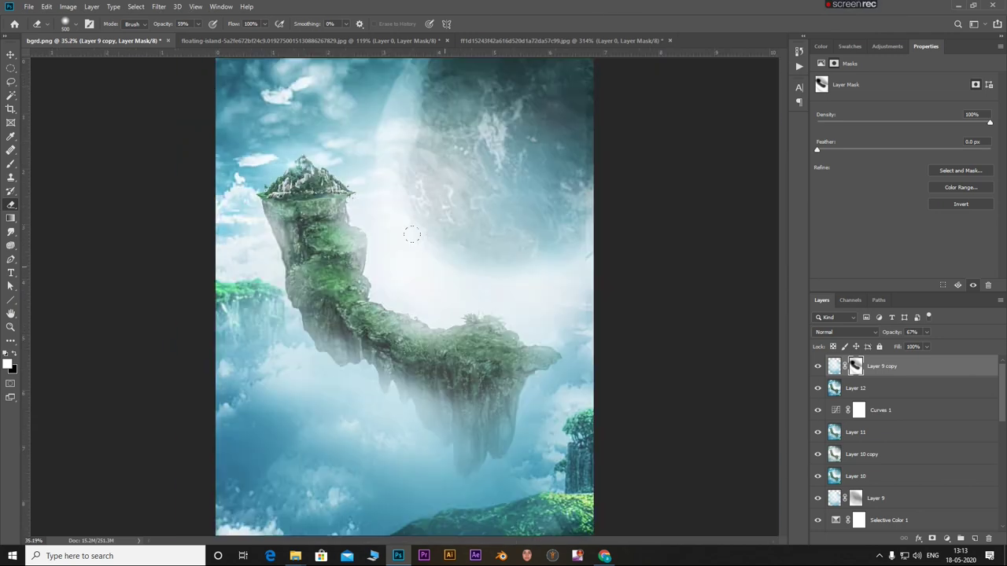
pyautogui.scroll(-1, 494, 330)
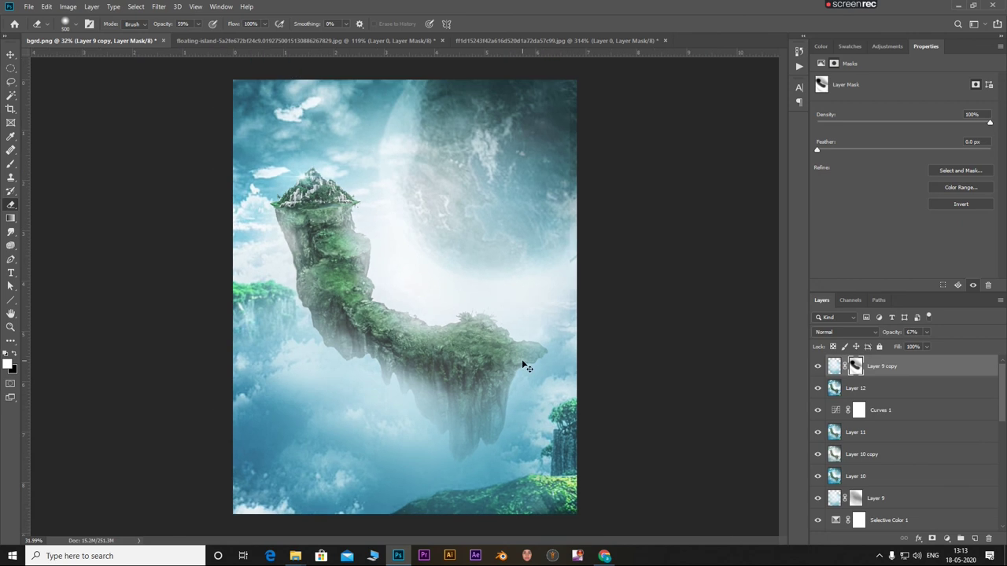